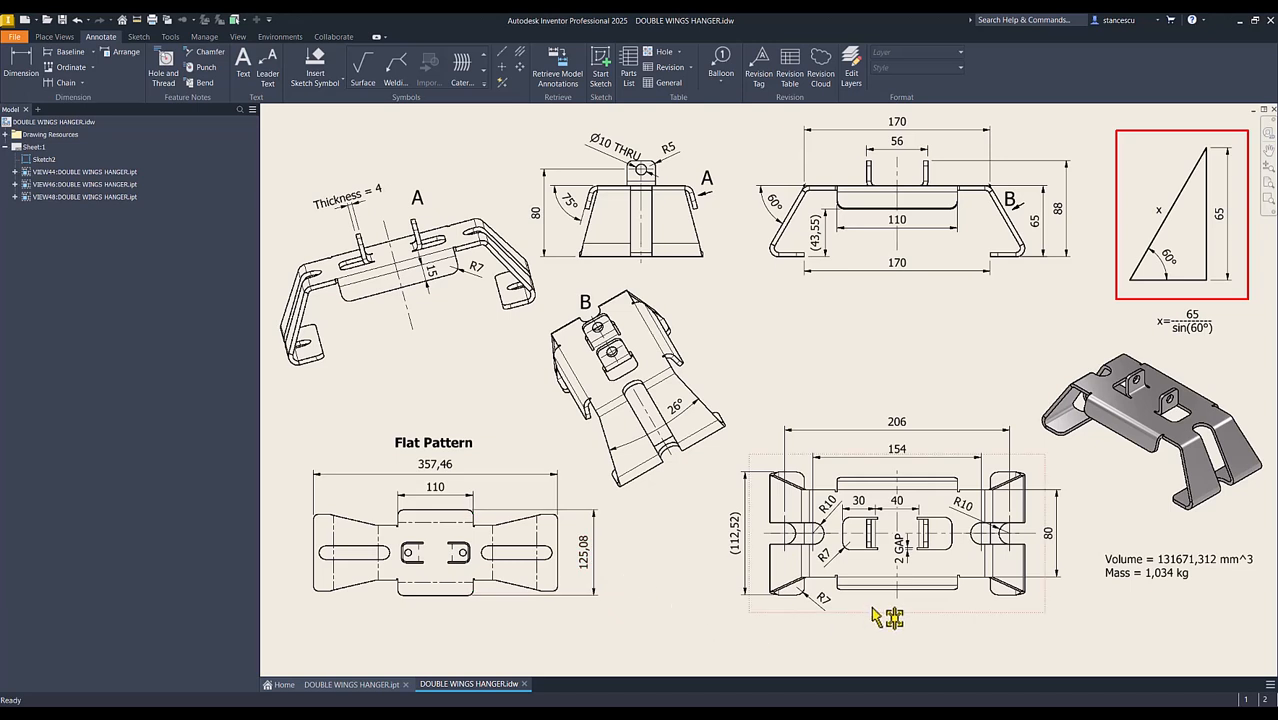
# Create a new part from the metric Sheet Metal (mm).ipt template
pyautogui.click(400, 441)
pyautogui.click(838, 369)
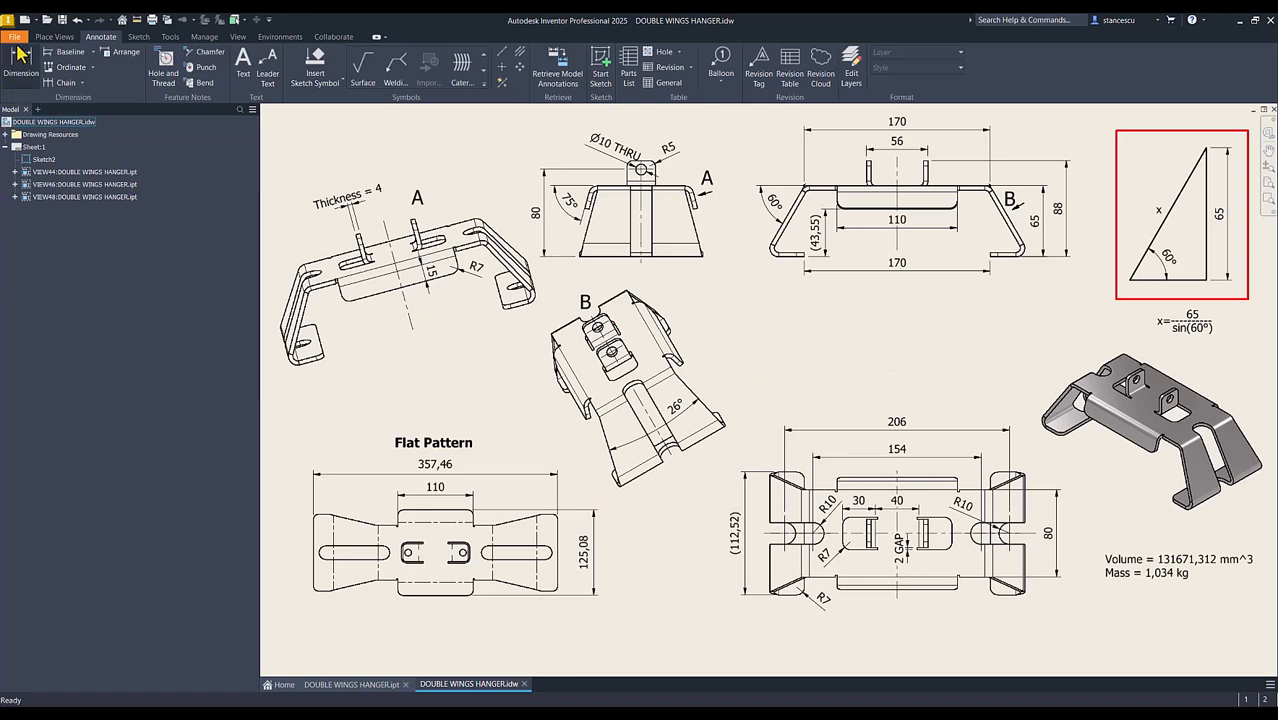
pyautogui.click(24, 20)
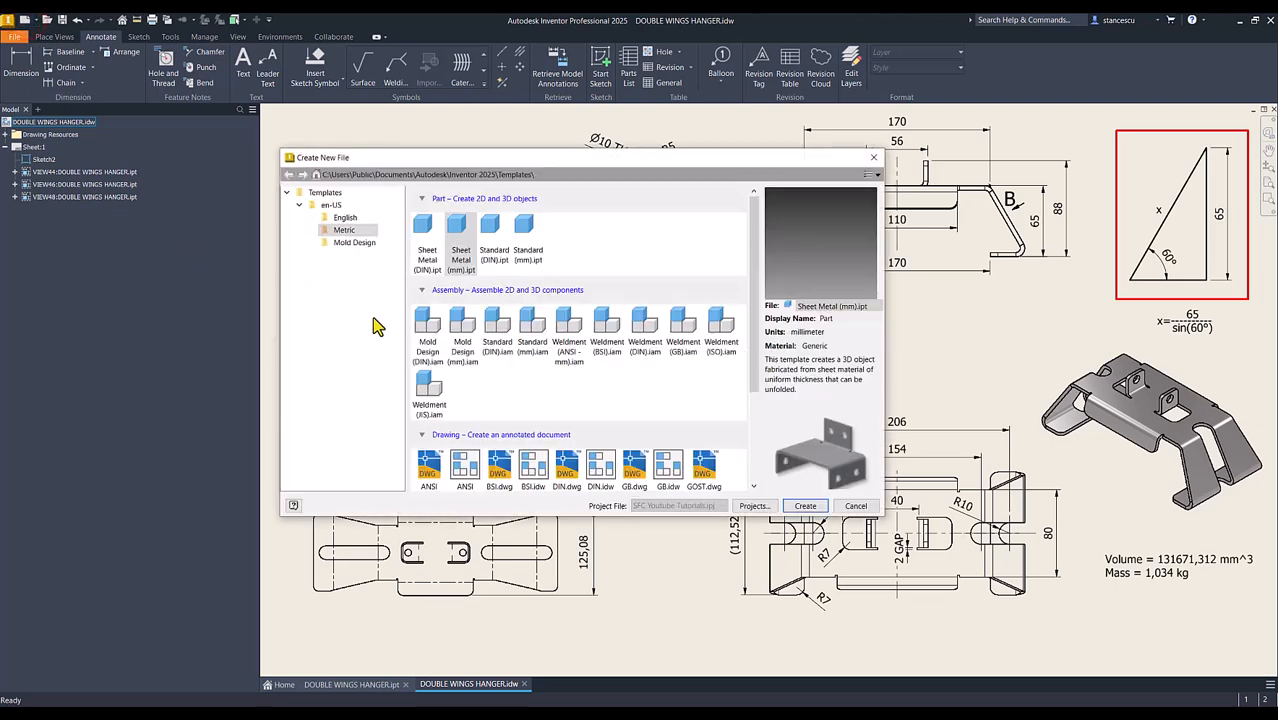
pyautogui.doubleClick(461, 241)
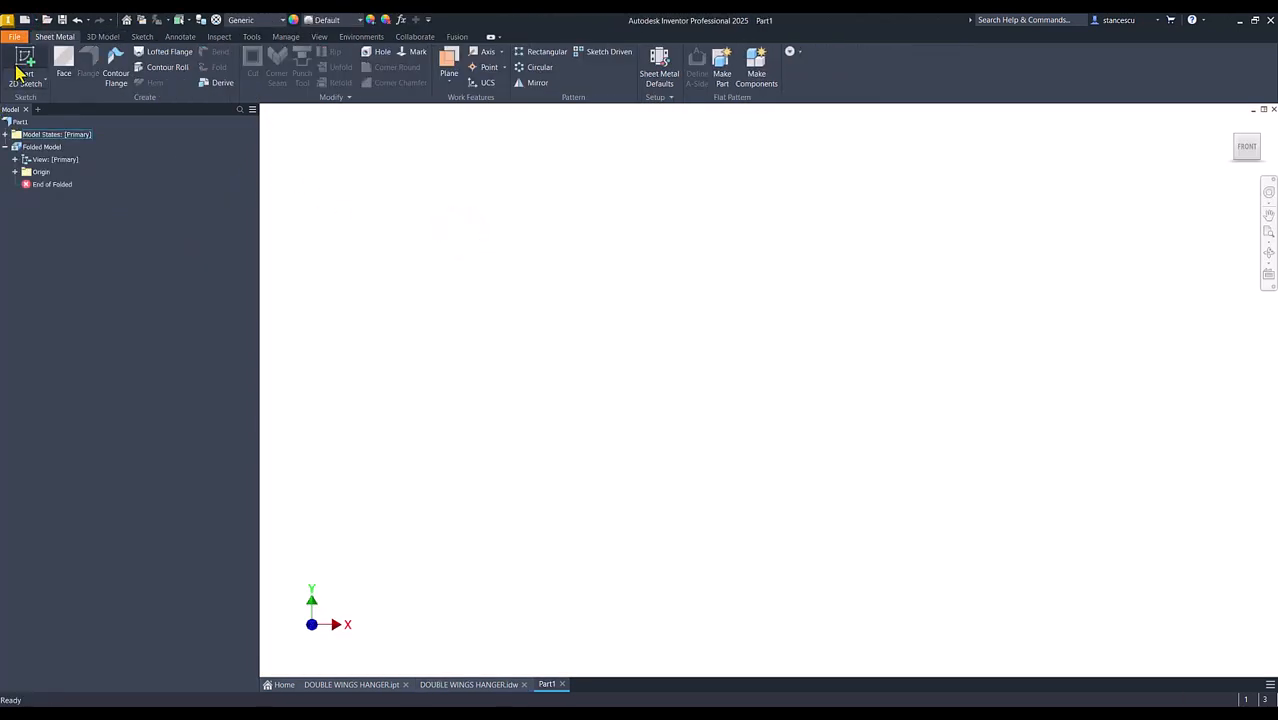
# Start a 2D sketch on the horizontal XZ origin plane
pyautogui.click(22, 66)
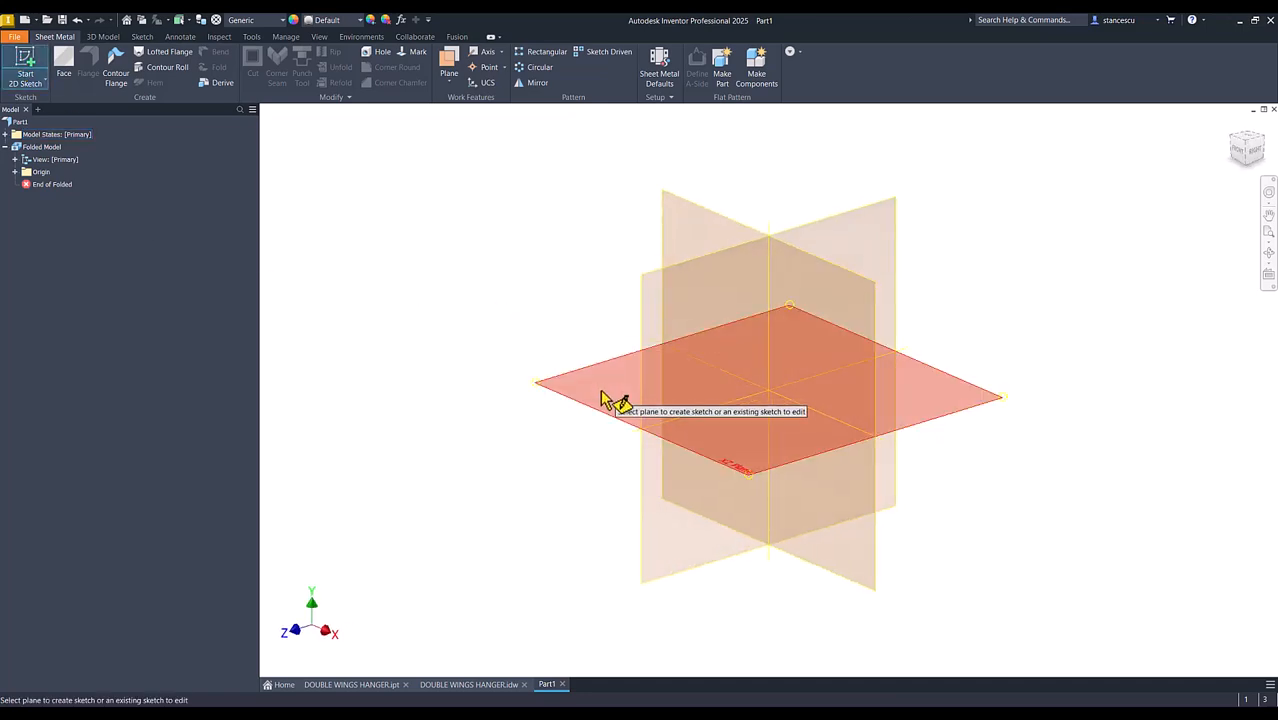
pyautogui.click(600, 385)
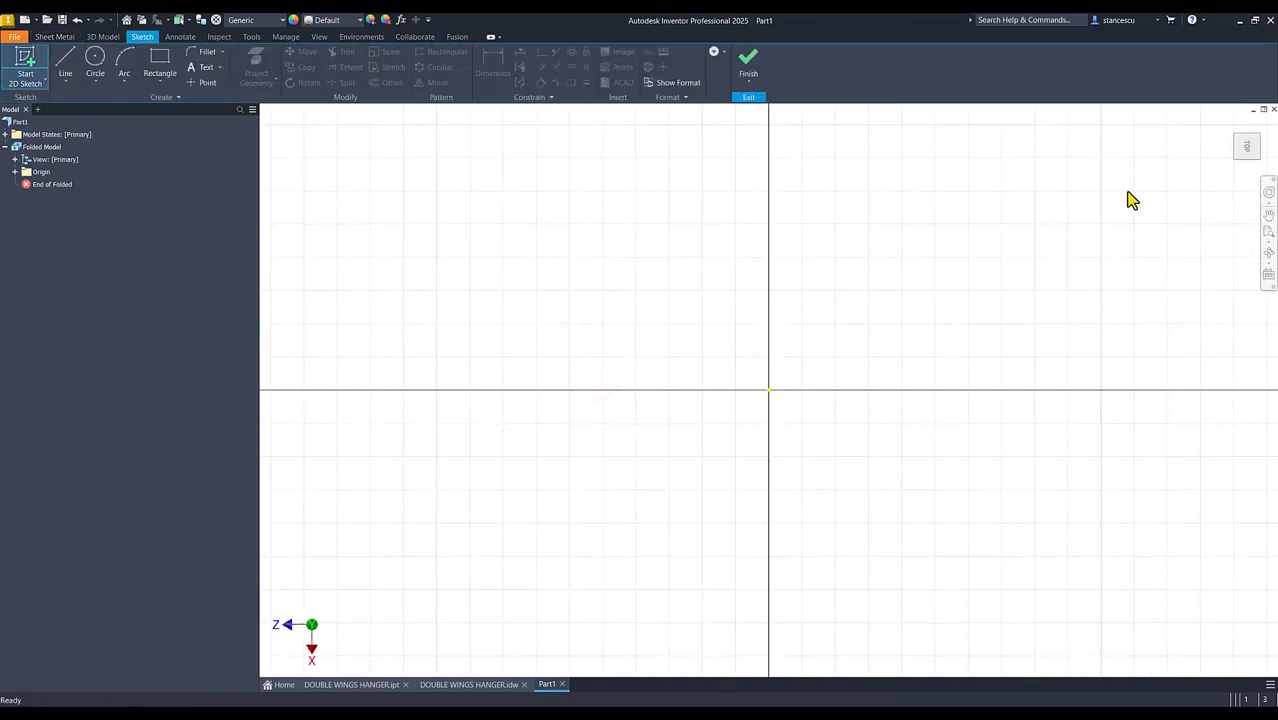
pyautogui.click(1263, 122)
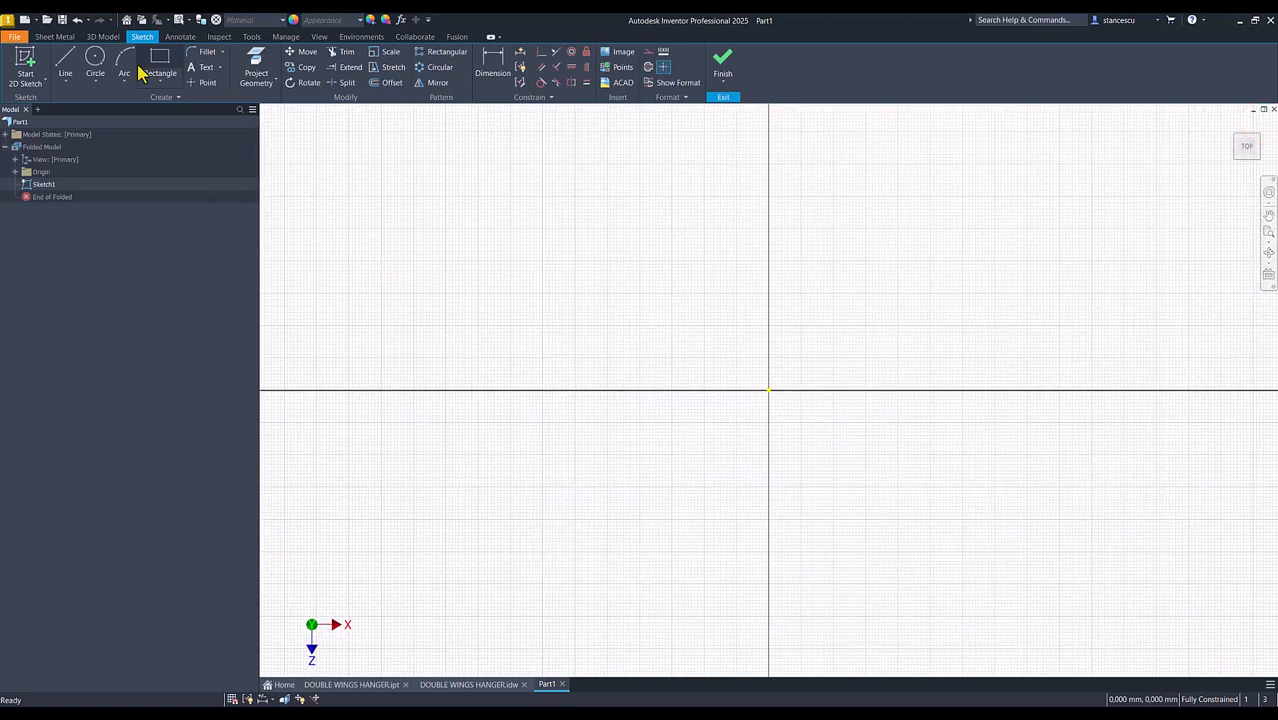
# Draw a horizontal 170 by 80 mm three-point center rectangle on the origin and place its 170 mm dimension below the rectangle
pyautogui.click(163, 88)
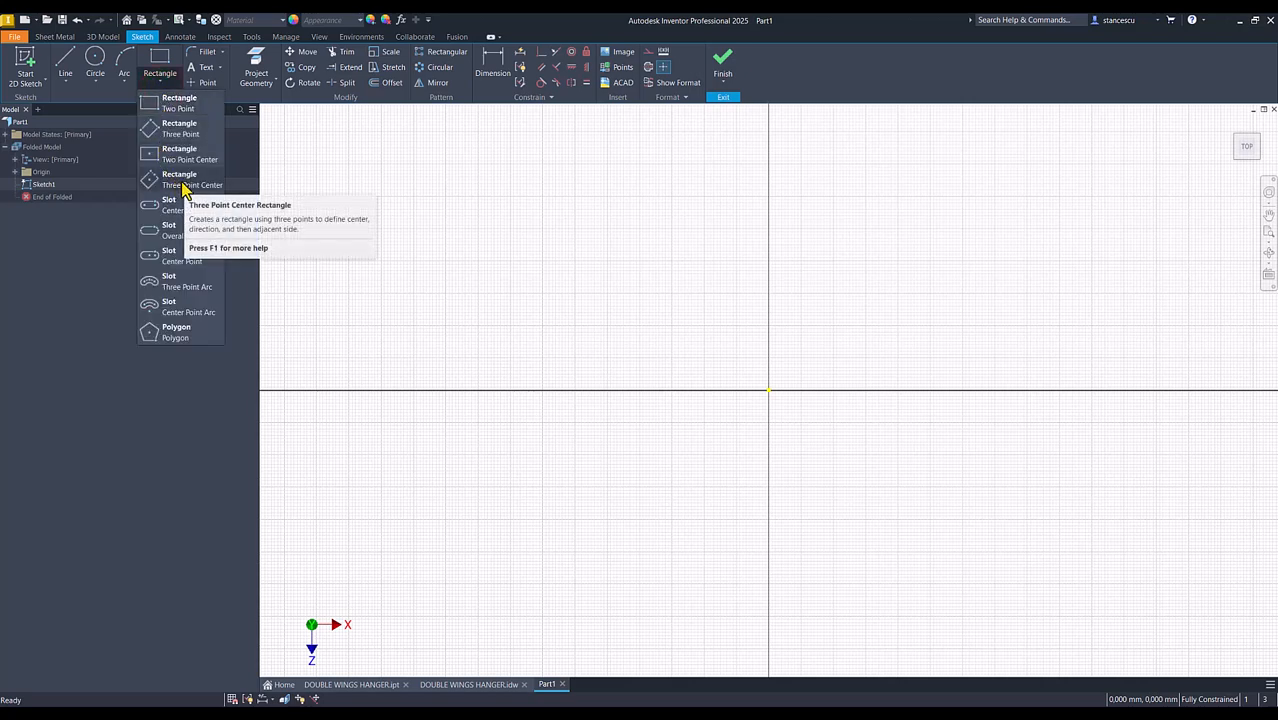
pyautogui.click(183, 188)
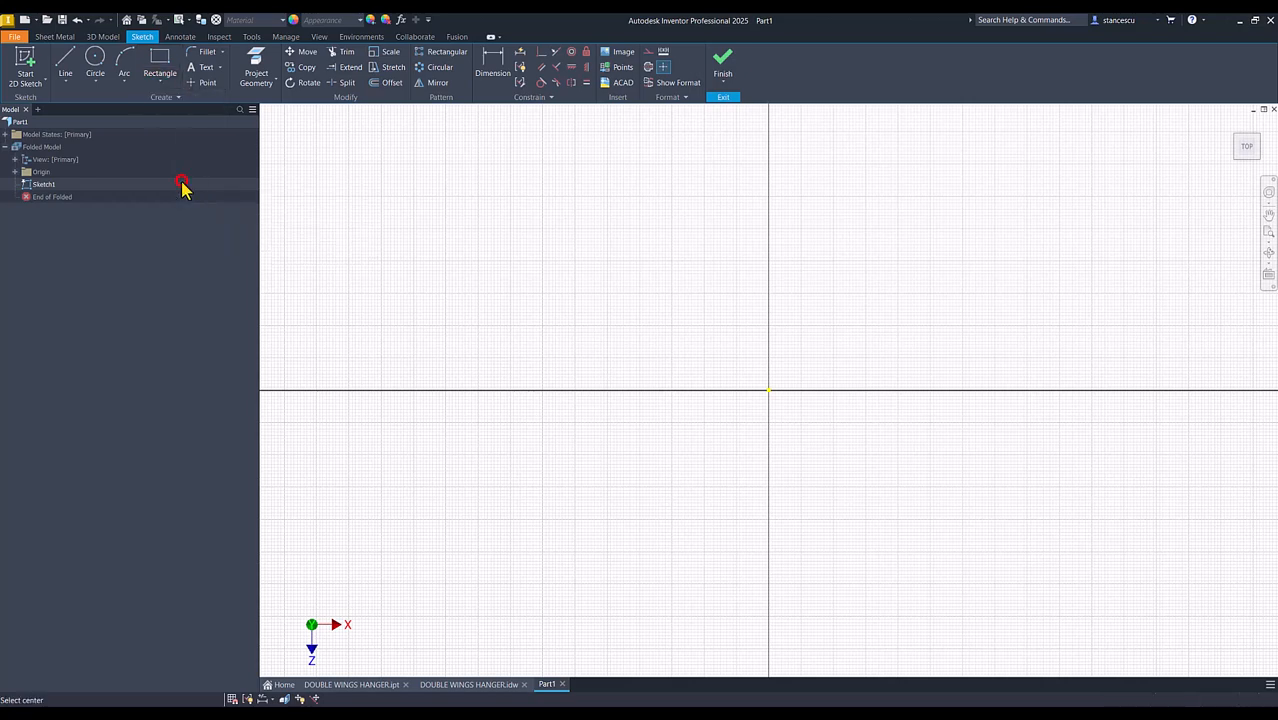
pyautogui.click(768, 390)
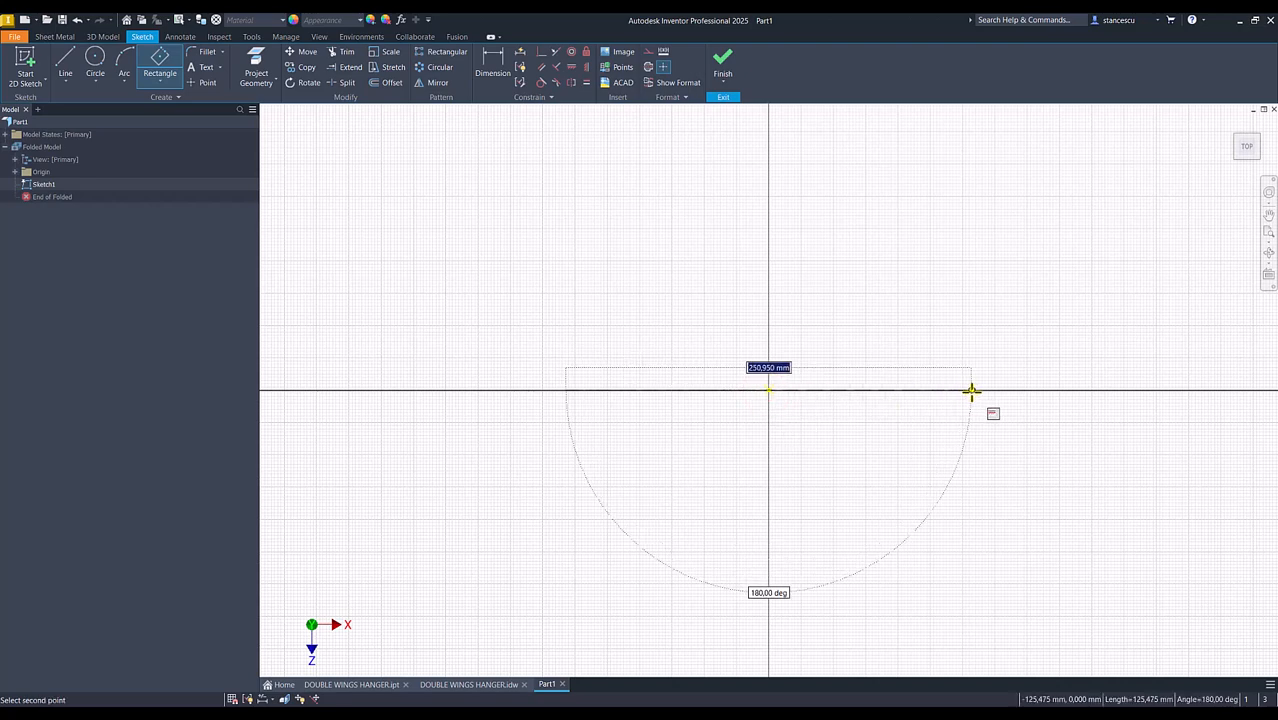
pyautogui.write('170')
pyautogui.press('Return')
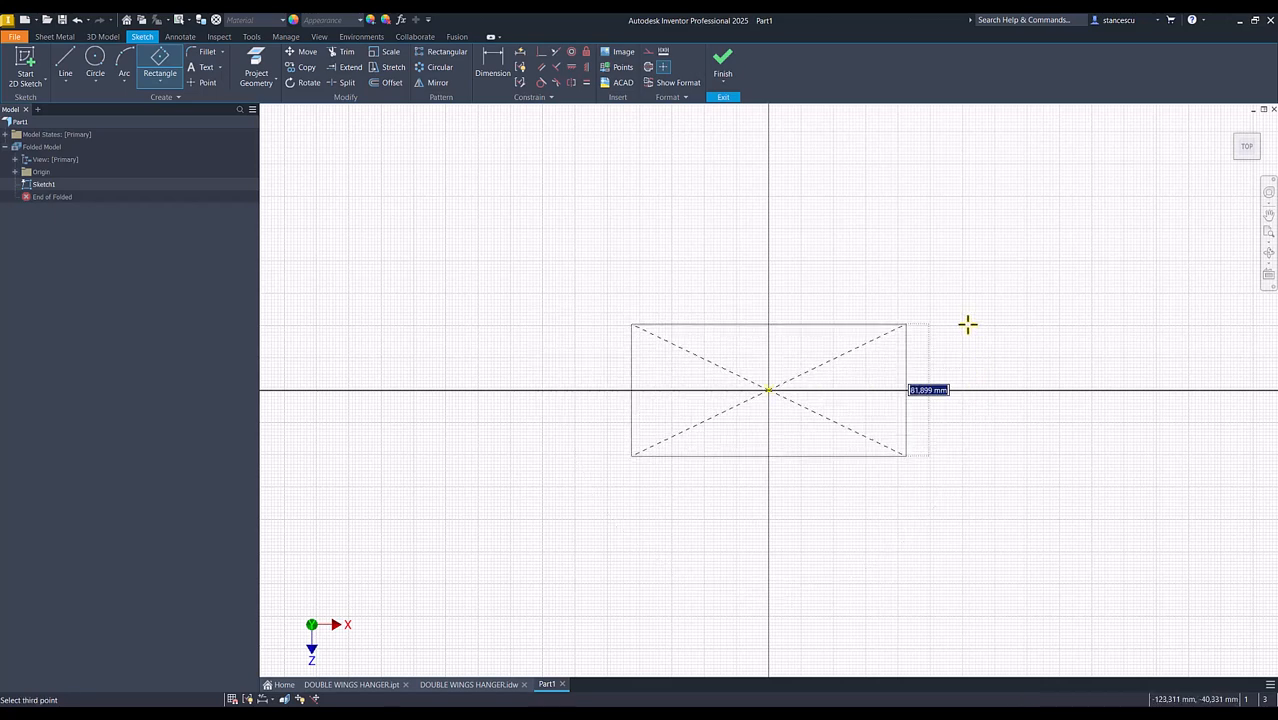
pyautogui.write('80')
pyautogui.press('Return')
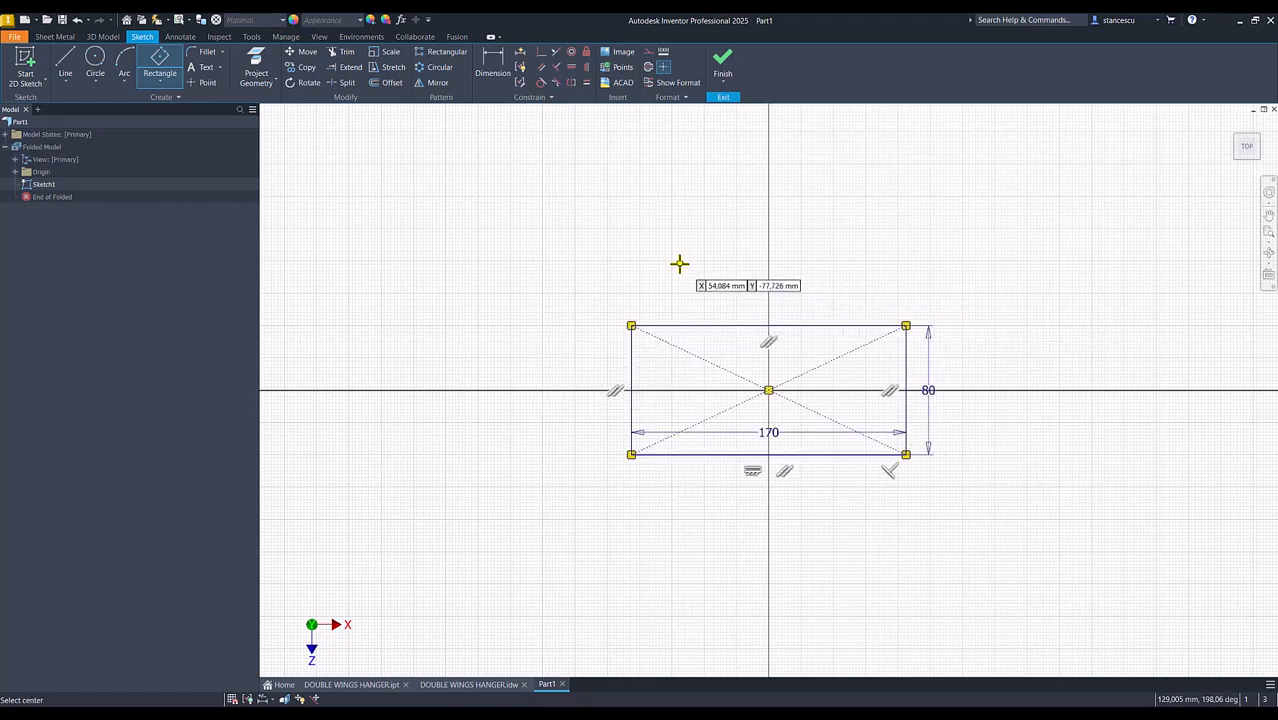
pyautogui.press('Home')
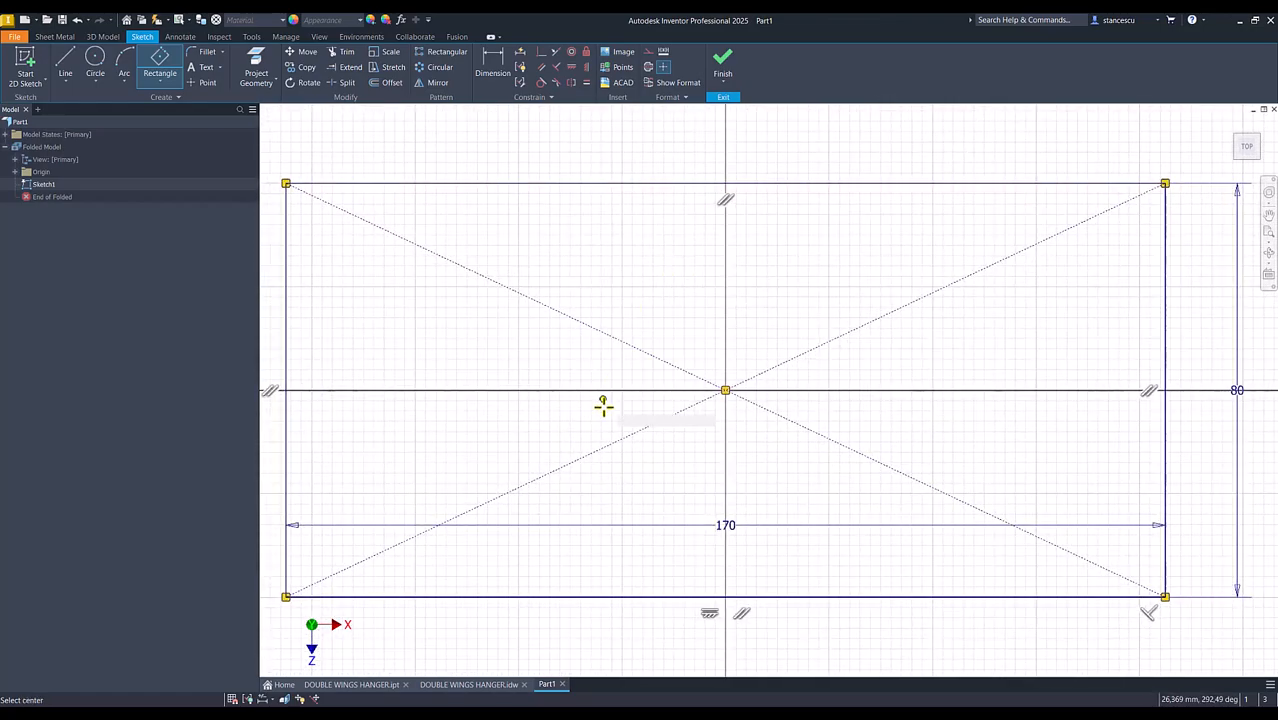
pyautogui.press('Escape')
pyautogui.click(678, 524)
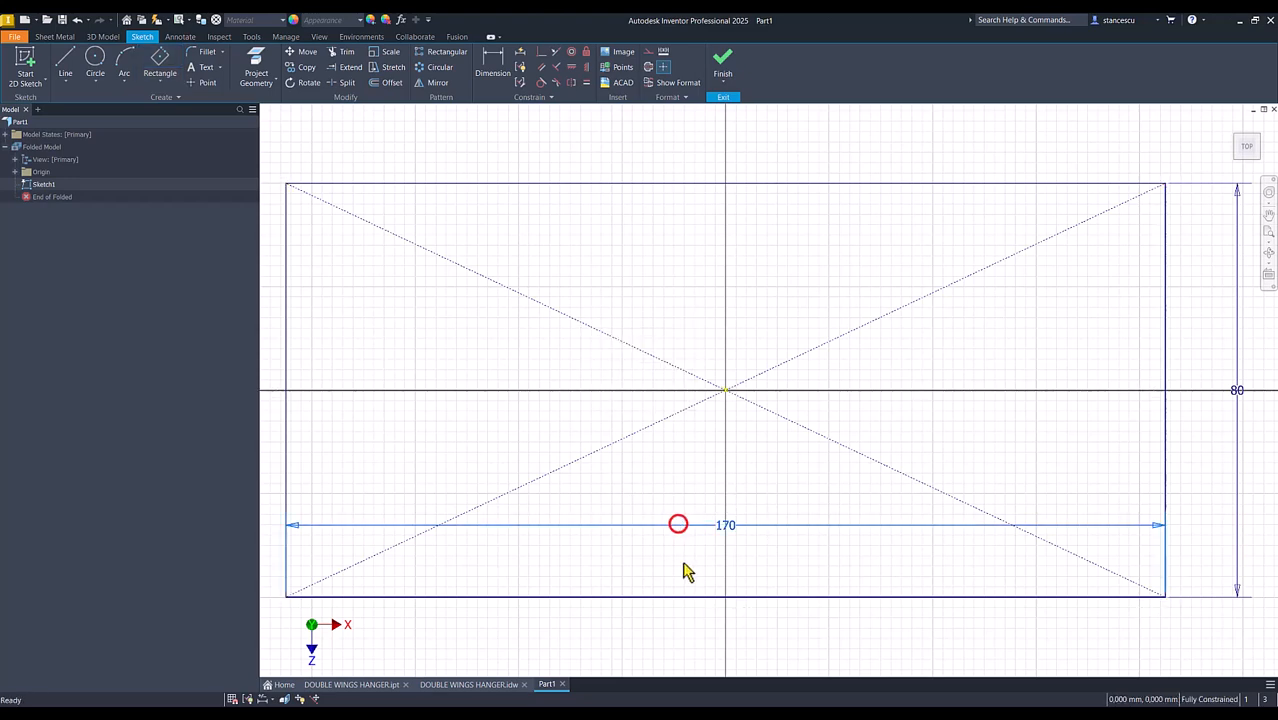
pyautogui.moveTo(736, 530); pyautogui.dragTo(747, 640)
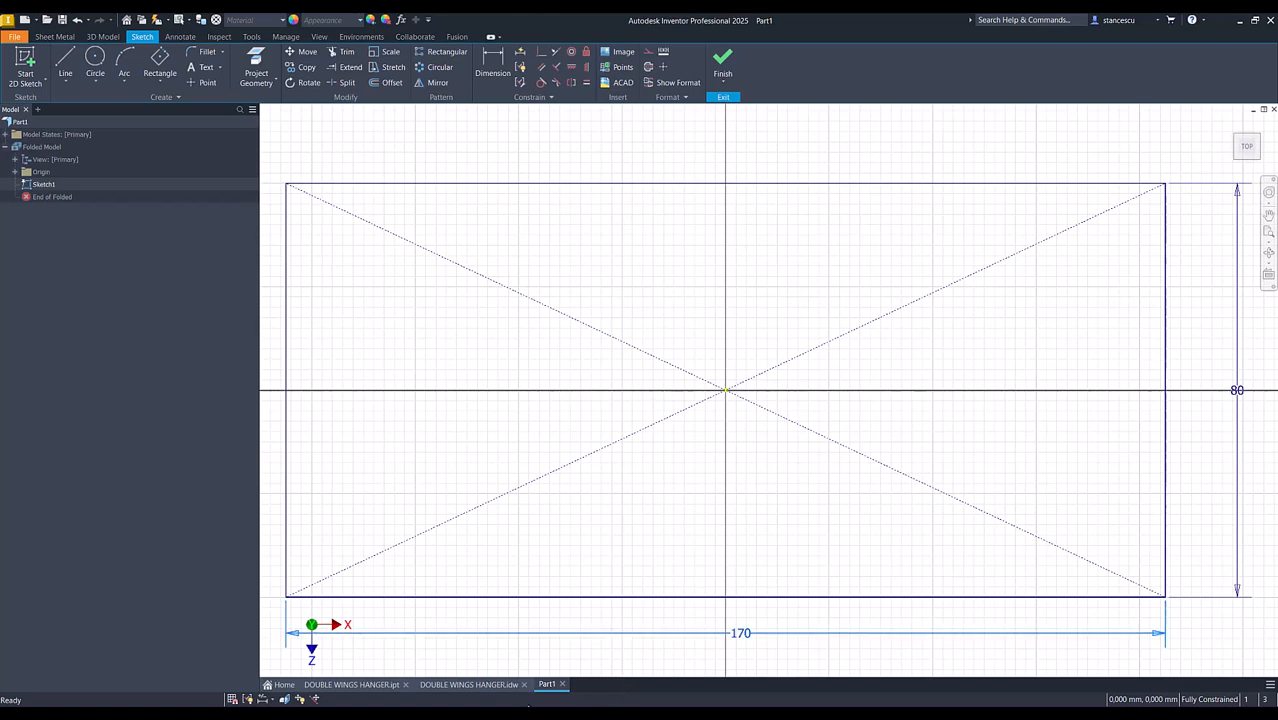
# Check the base plate's length and width dimensions in the DOUBLE WINGS HANGER.idw drawing and return to Part1
pyautogui.click(488, 686)
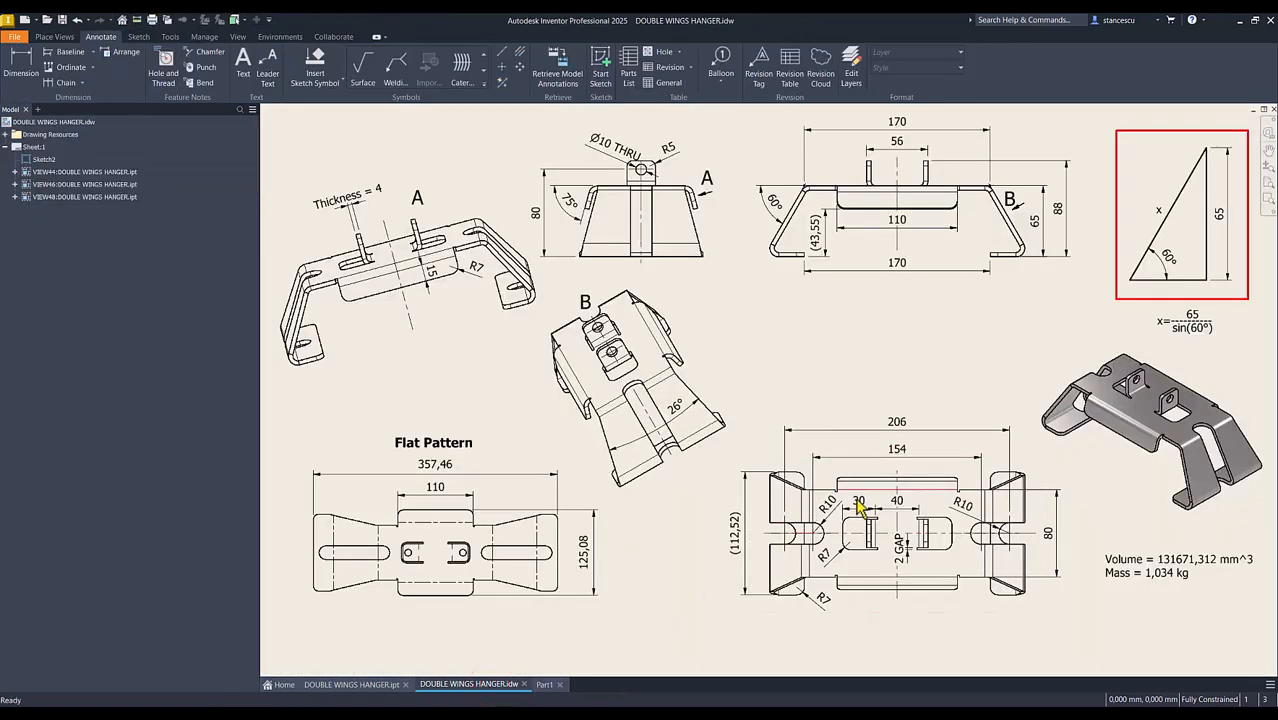
pyautogui.click(1051, 540)
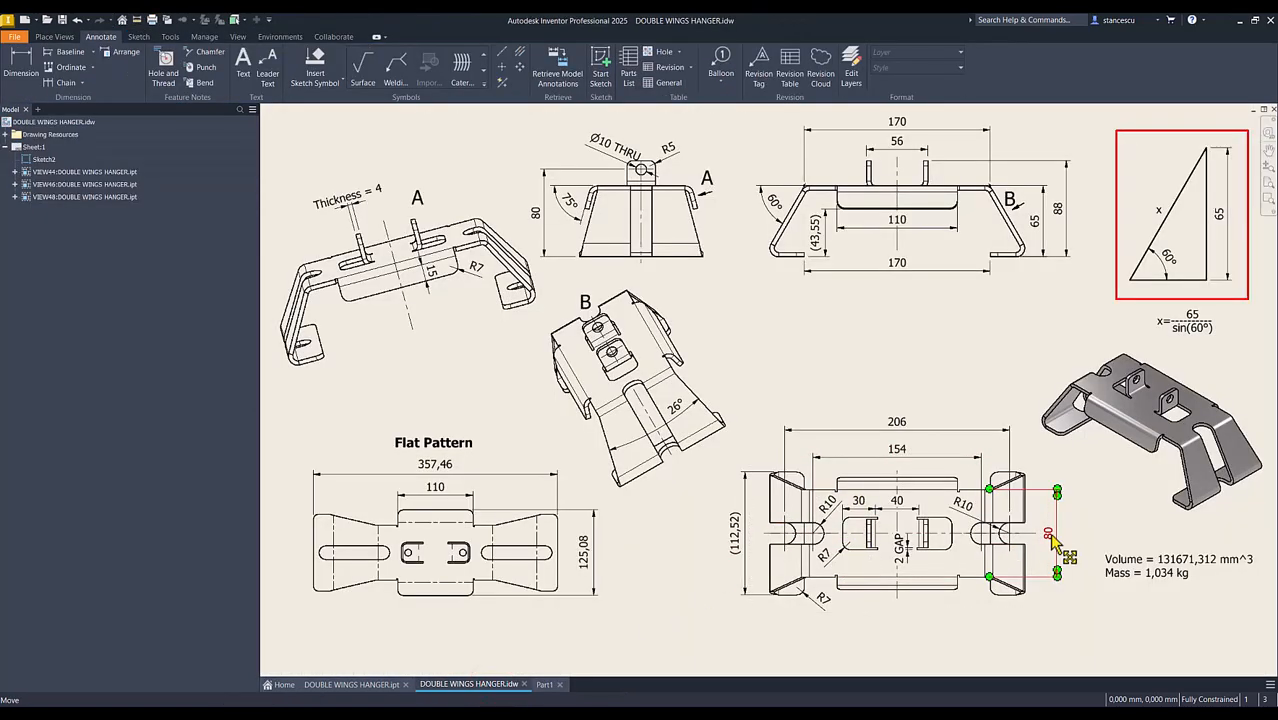
pyautogui.click(900, 127)
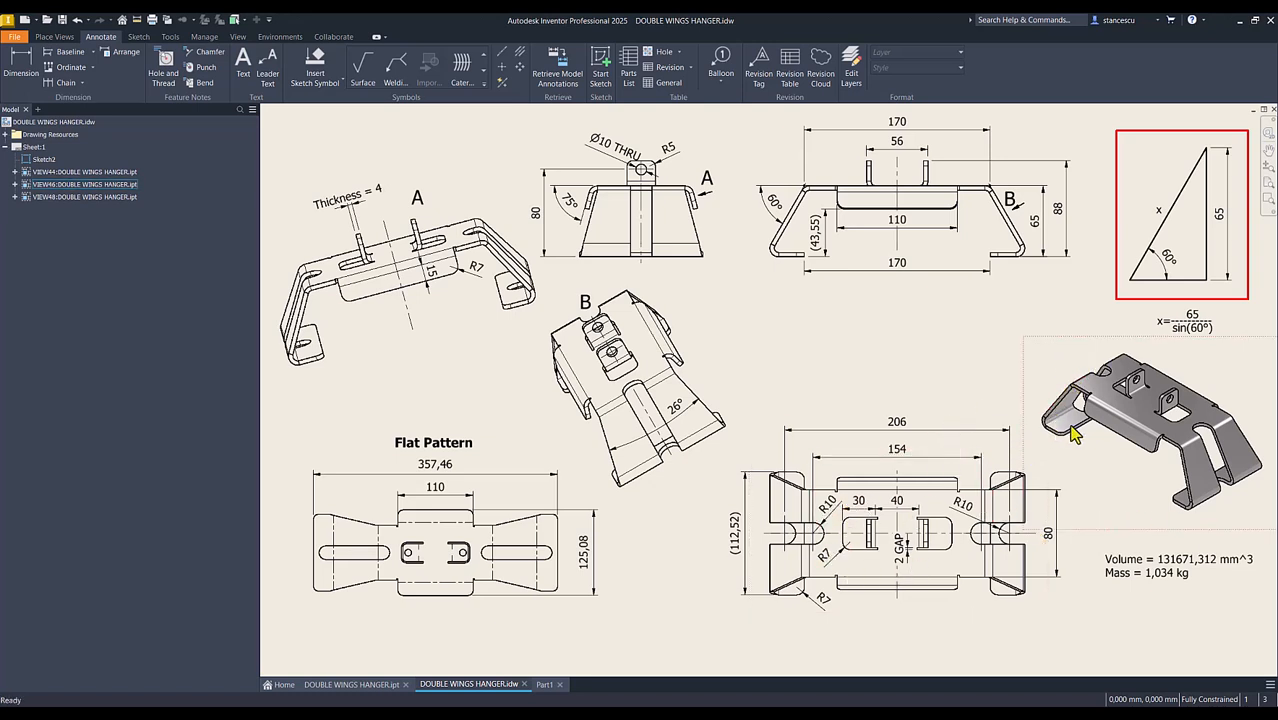
pyautogui.click(541, 687)
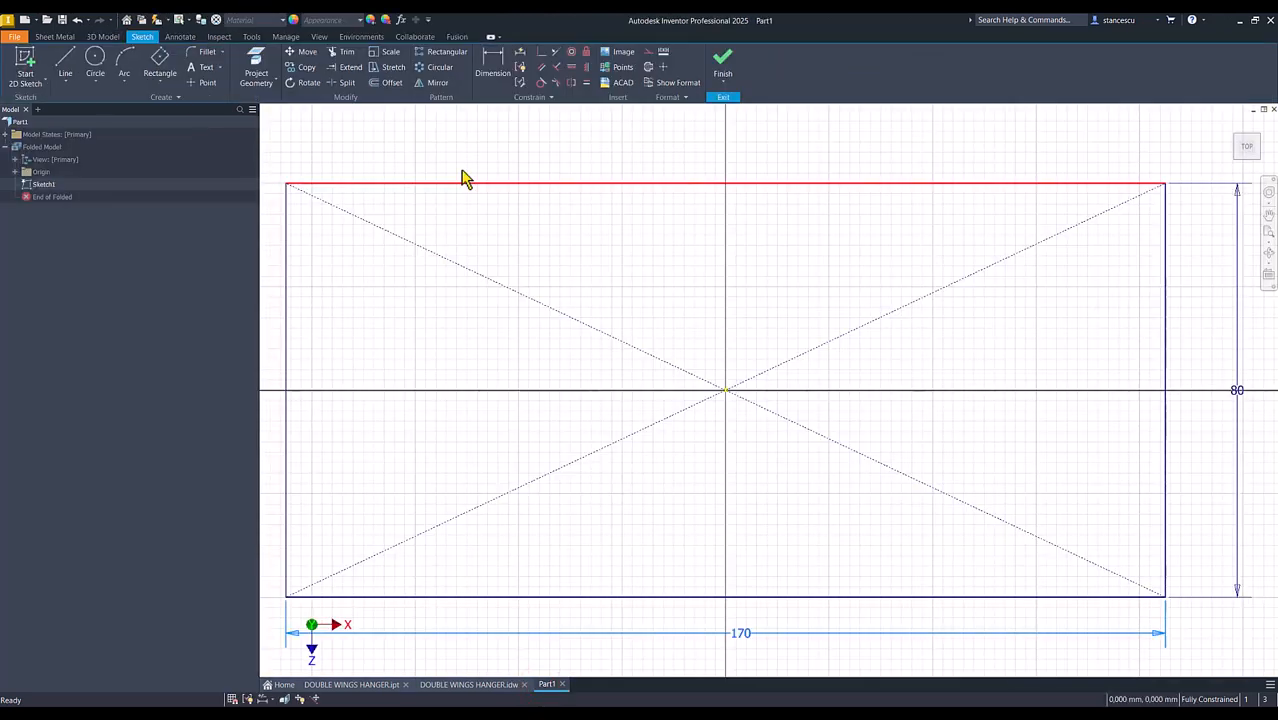
pyautogui.click(467, 140)
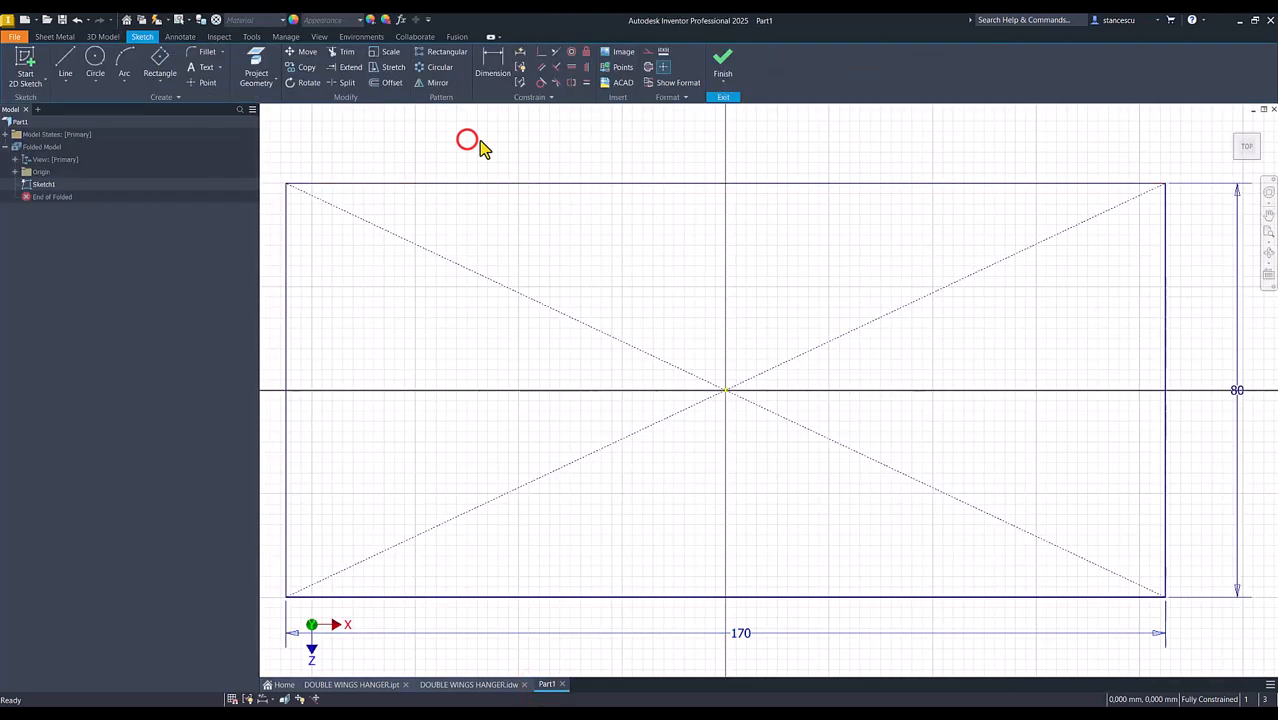
# Finish the sketch and create a sheet metal face from the rectangle profile
pyautogui.click(724, 66)
pyautogui.press('Num_Lock')
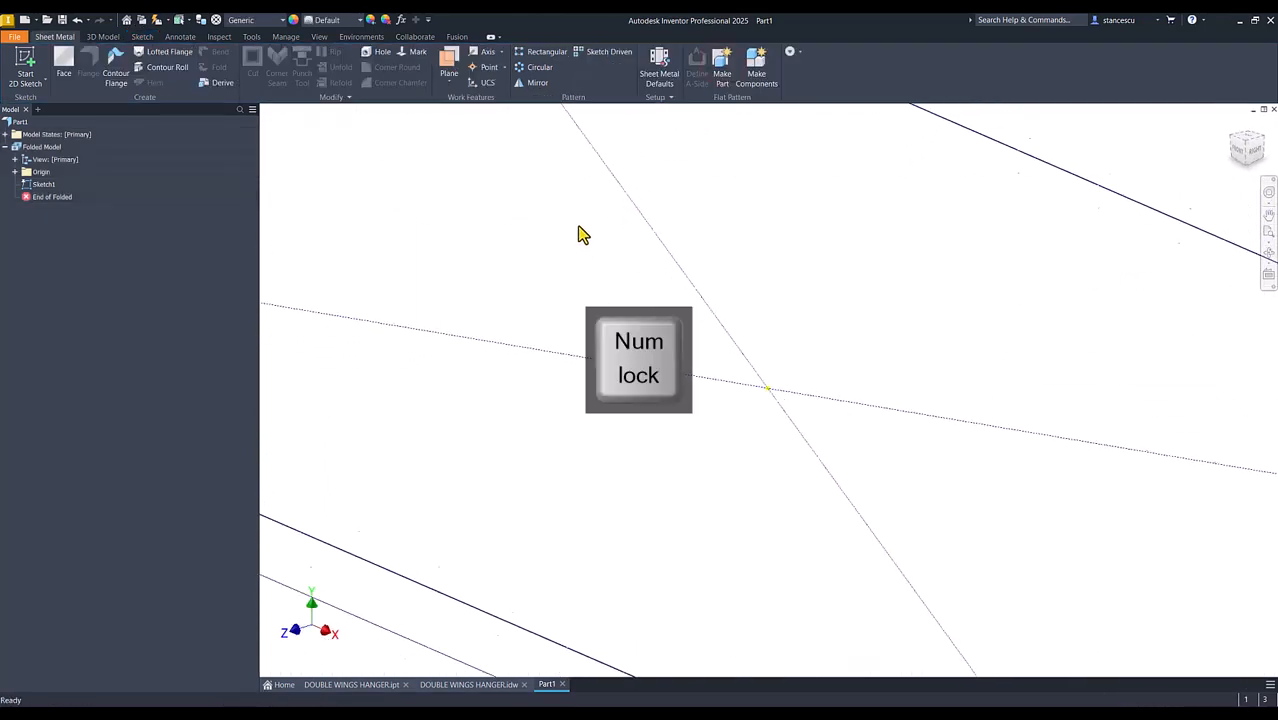
pyautogui.click(66, 66)
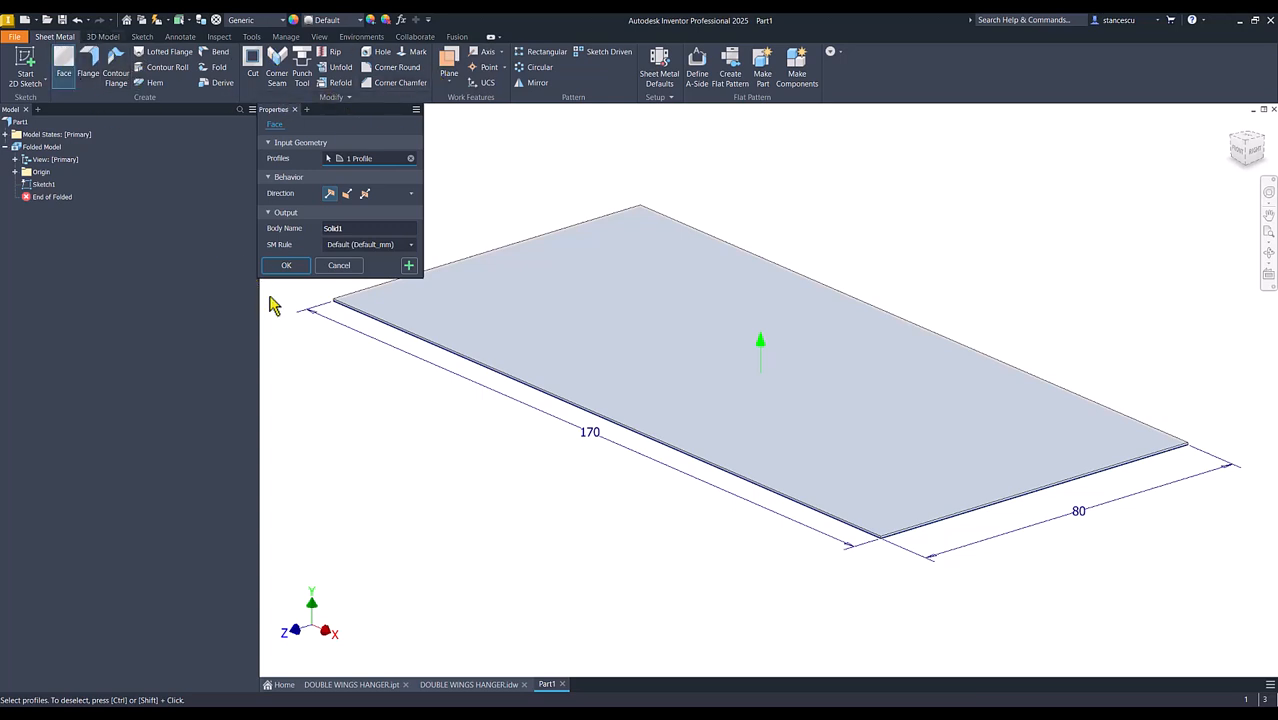
pyautogui.click(286, 266)
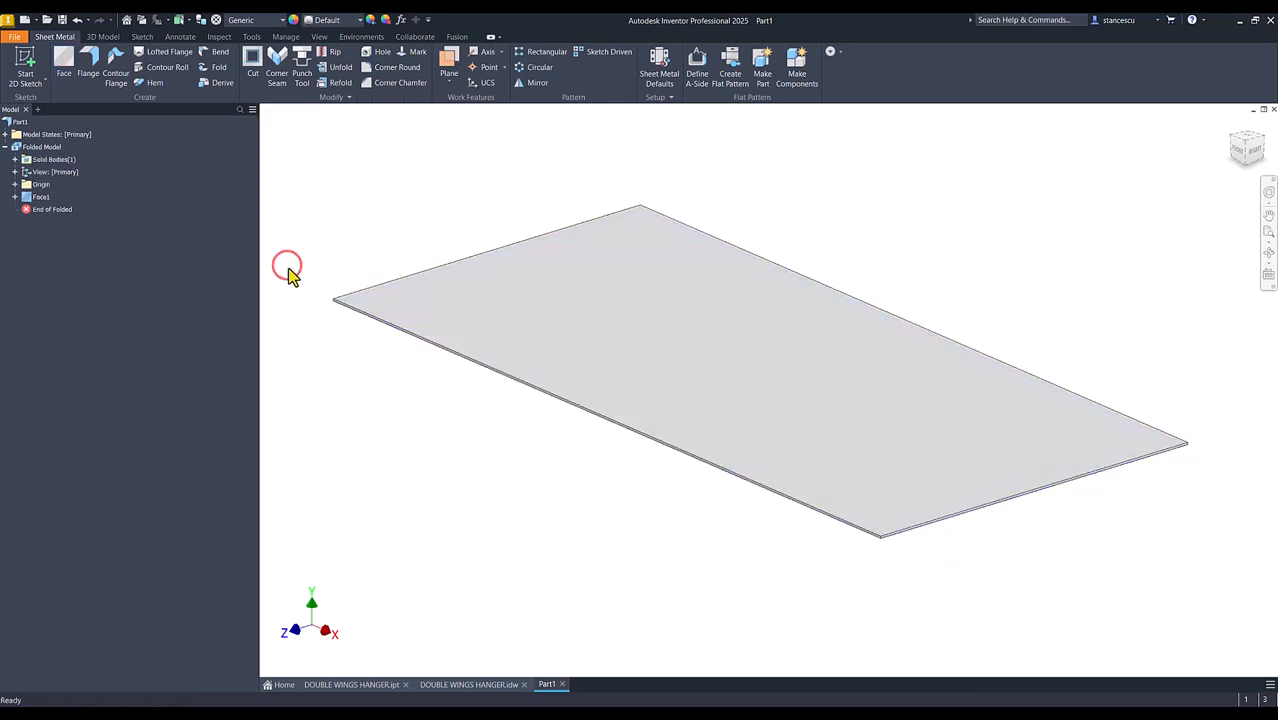
# Turn off Use Thickness from Rule in the sheet metal defaults and set the thickness to 4 mm
pyautogui.click(660, 68)
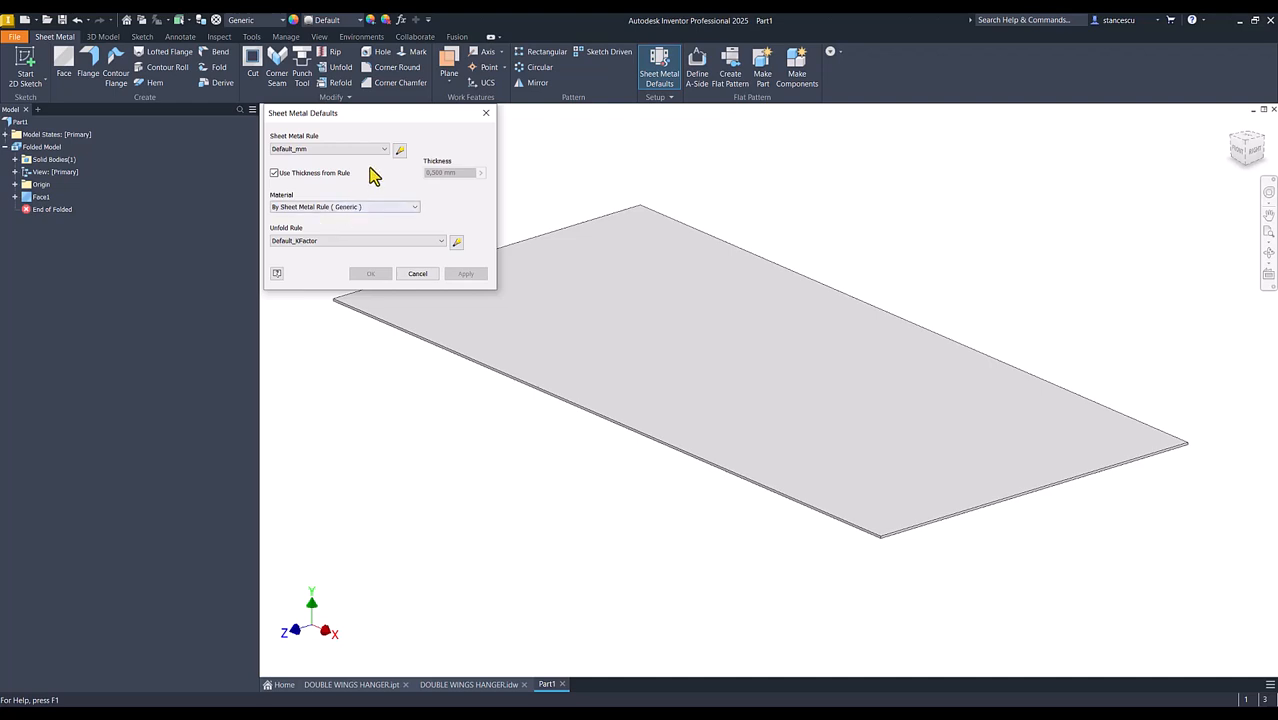
pyautogui.click(275, 173)
pyautogui.click(452, 174)
pyautogui.moveTo(452, 175); pyautogui.dragTo(386, 184)
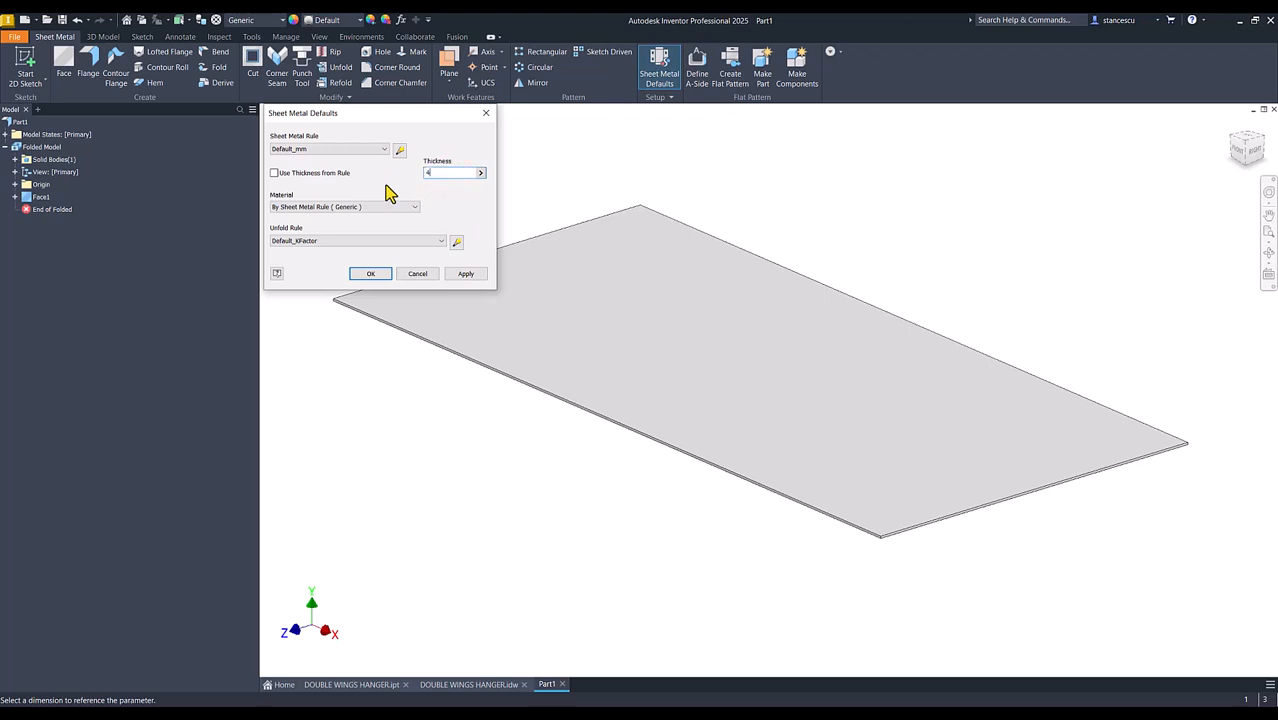
pyautogui.write('4')
pyautogui.click(370, 274)
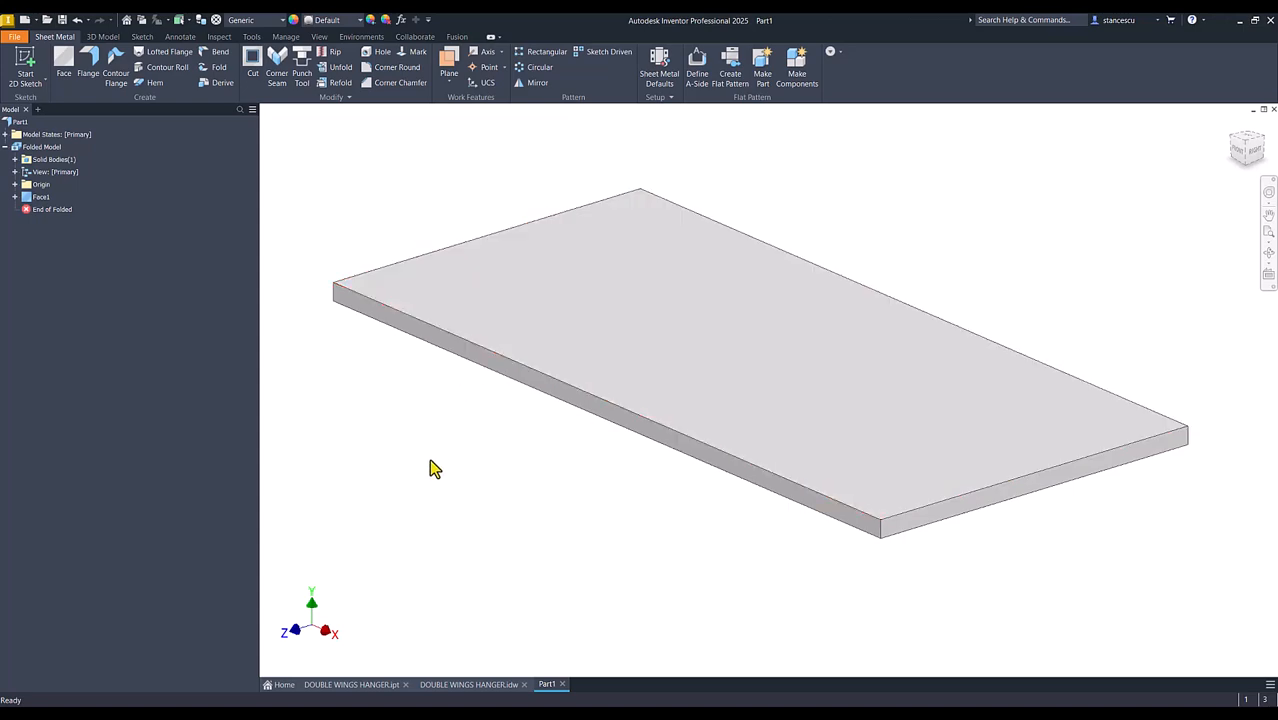
pyautogui.press('F6')
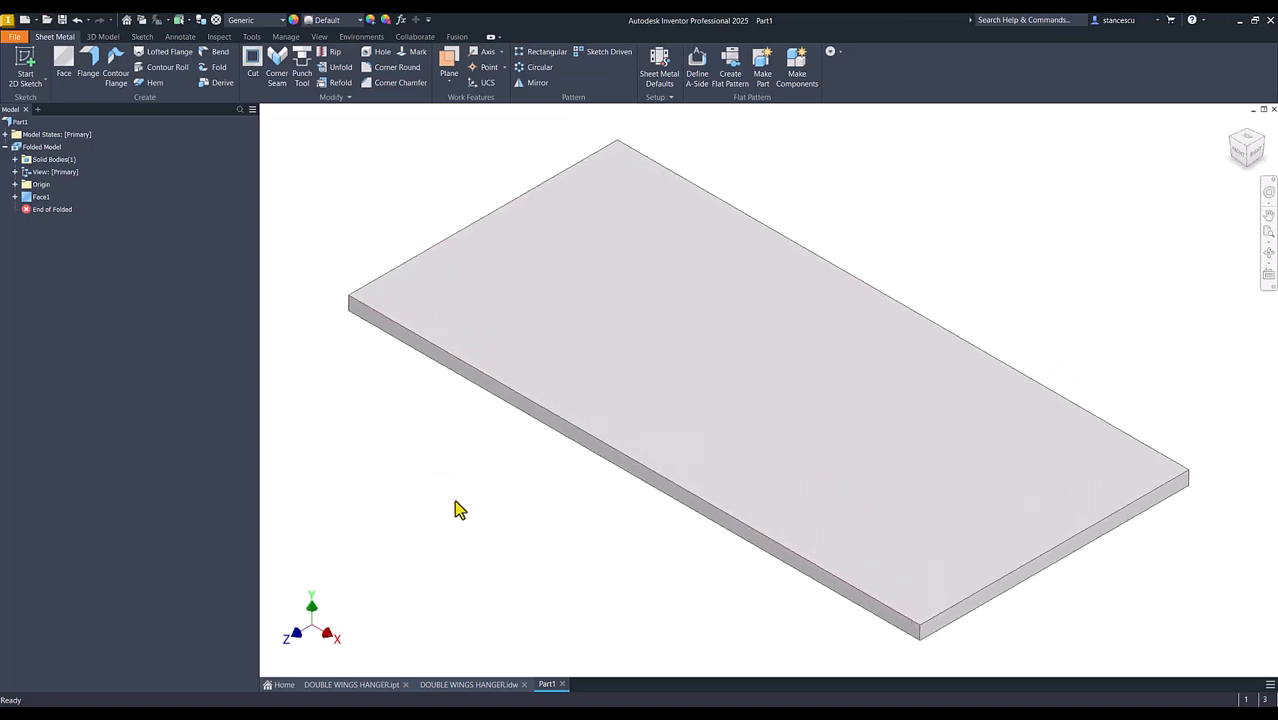
# Check the angled wing's height, angle and length formula in the DOUBLE WINGS HANGER.idw drawing and return to Part1
pyautogui.click(467, 686)
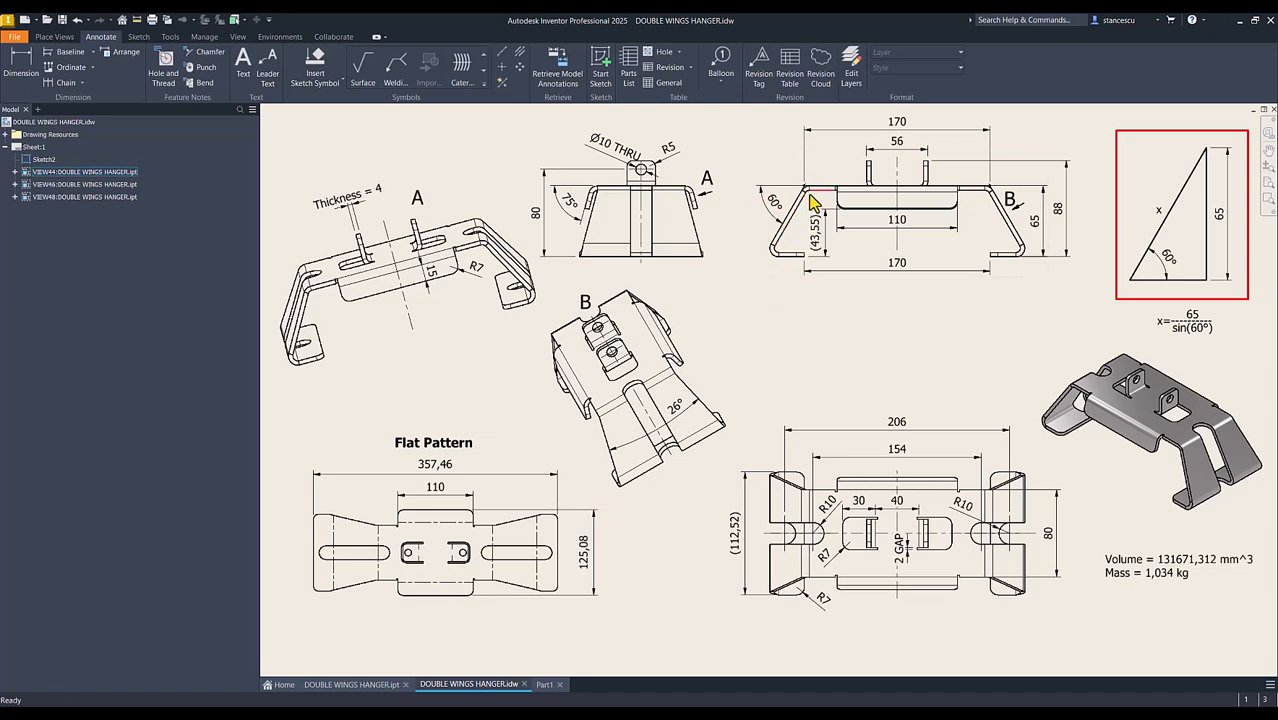
pyautogui.click(767, 258)
pyautogui.click(544, 685)
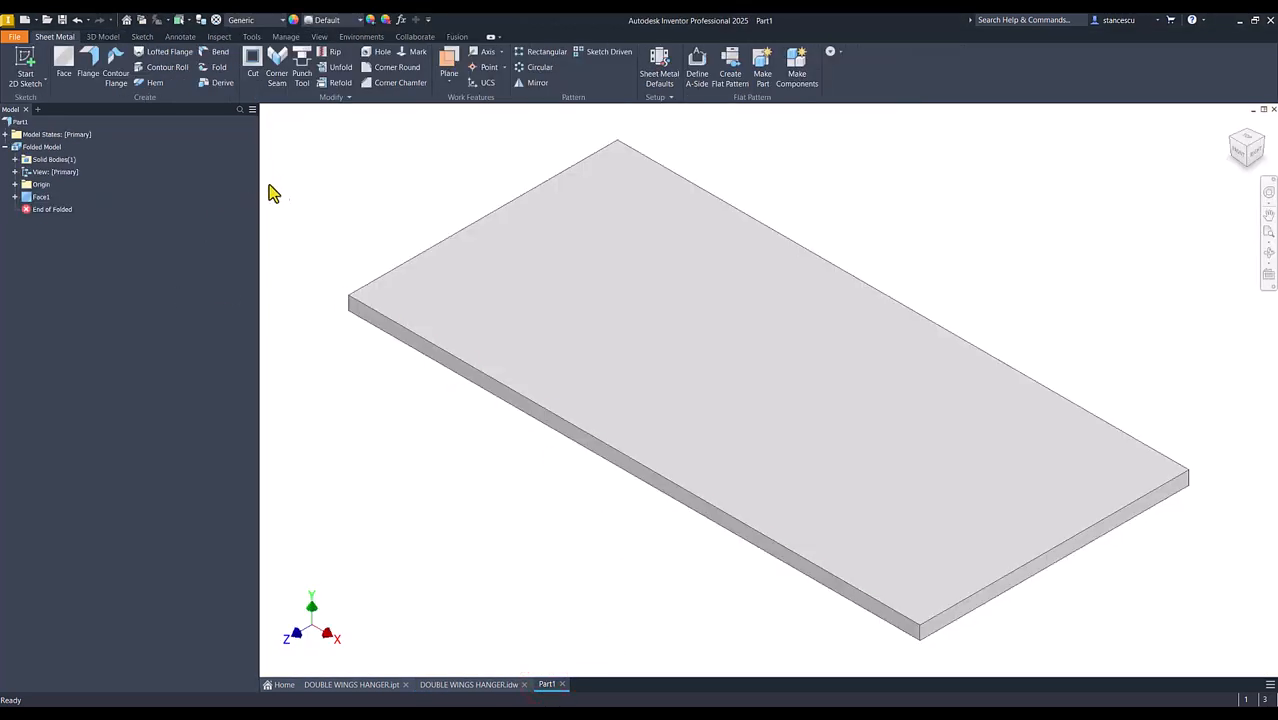
# Create a downward flange on one short edge of the base plate with distance 65/sin(60) and a 60° angle
pyautogui.click(95, 58)
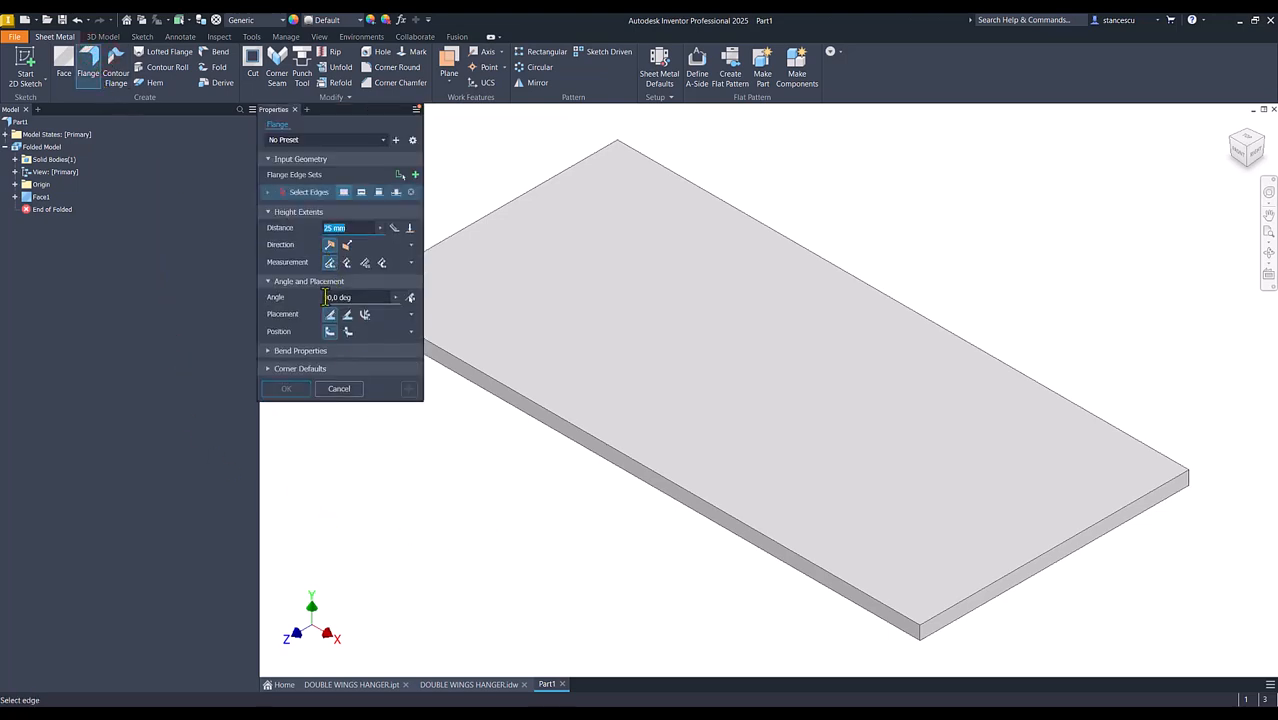
pyautogui.keyDown('shift'); pyautogui.moveTo(458, 450); pyautogui.dragTo(636, 532, button='middle'); pyautogui.keyUp('shift')
pyautogui.click(540, 495)
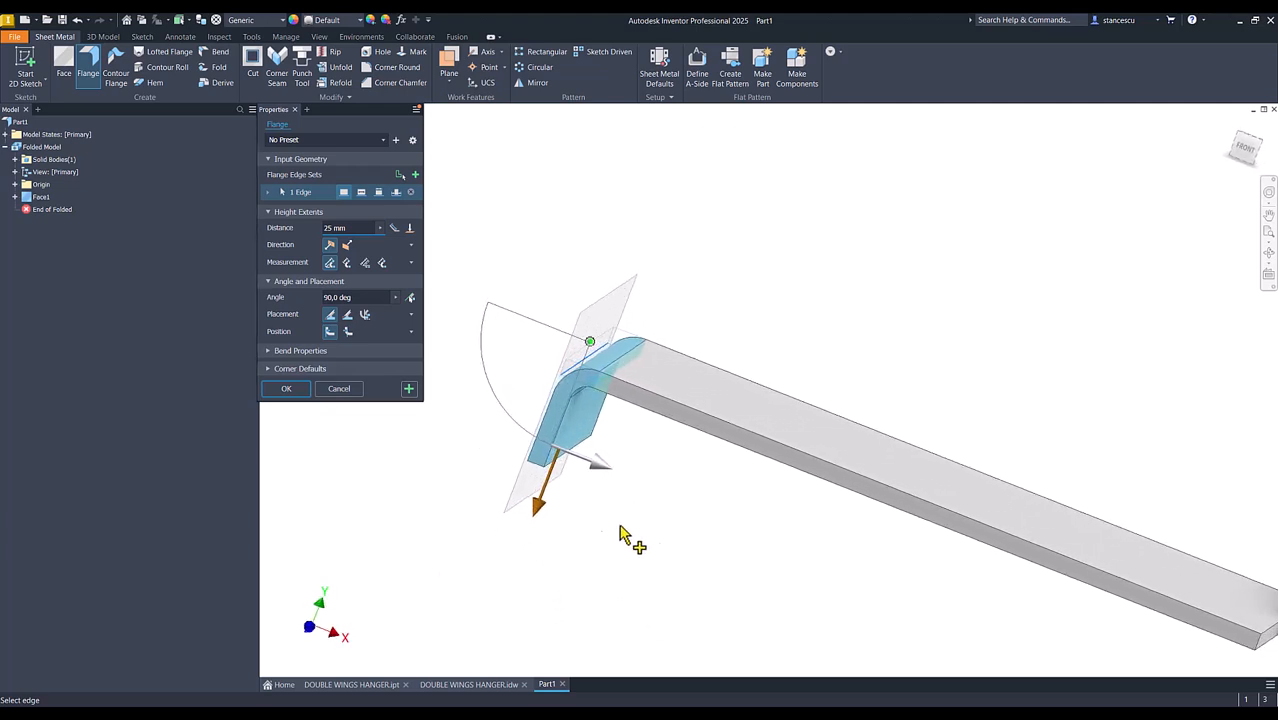
pyautogui.click(349, 228)
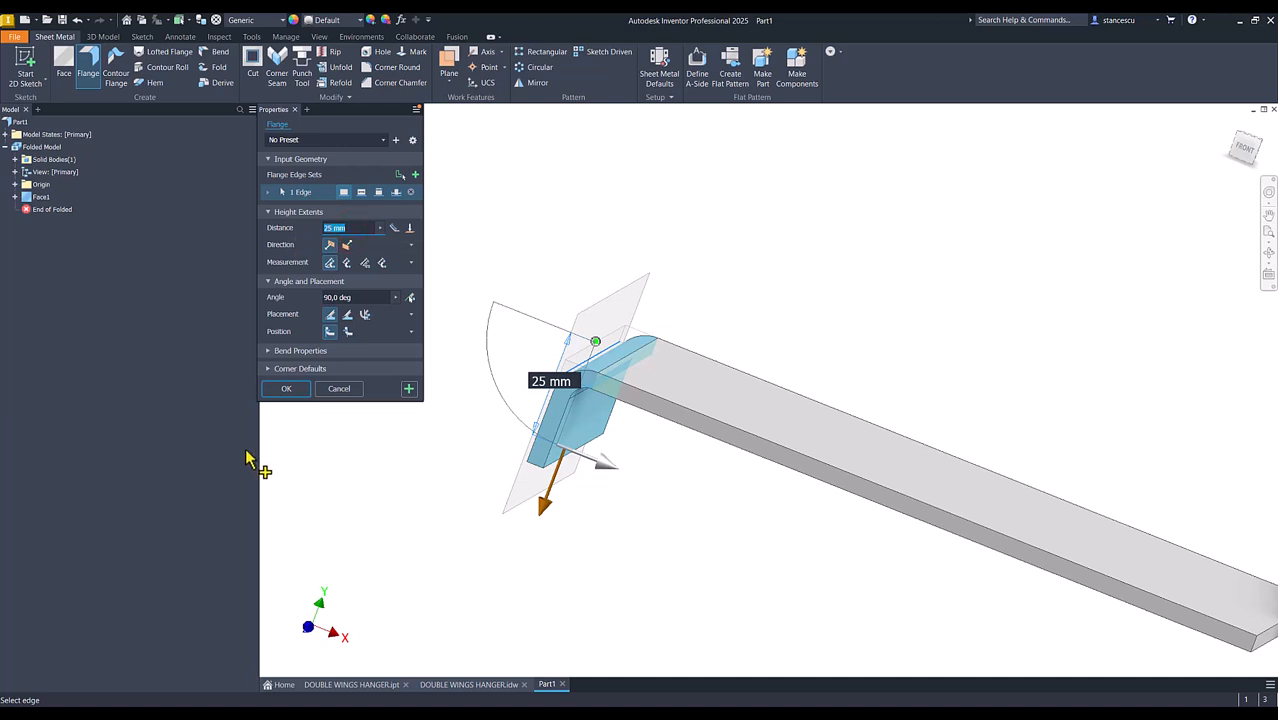
pyautogui.write('65/')
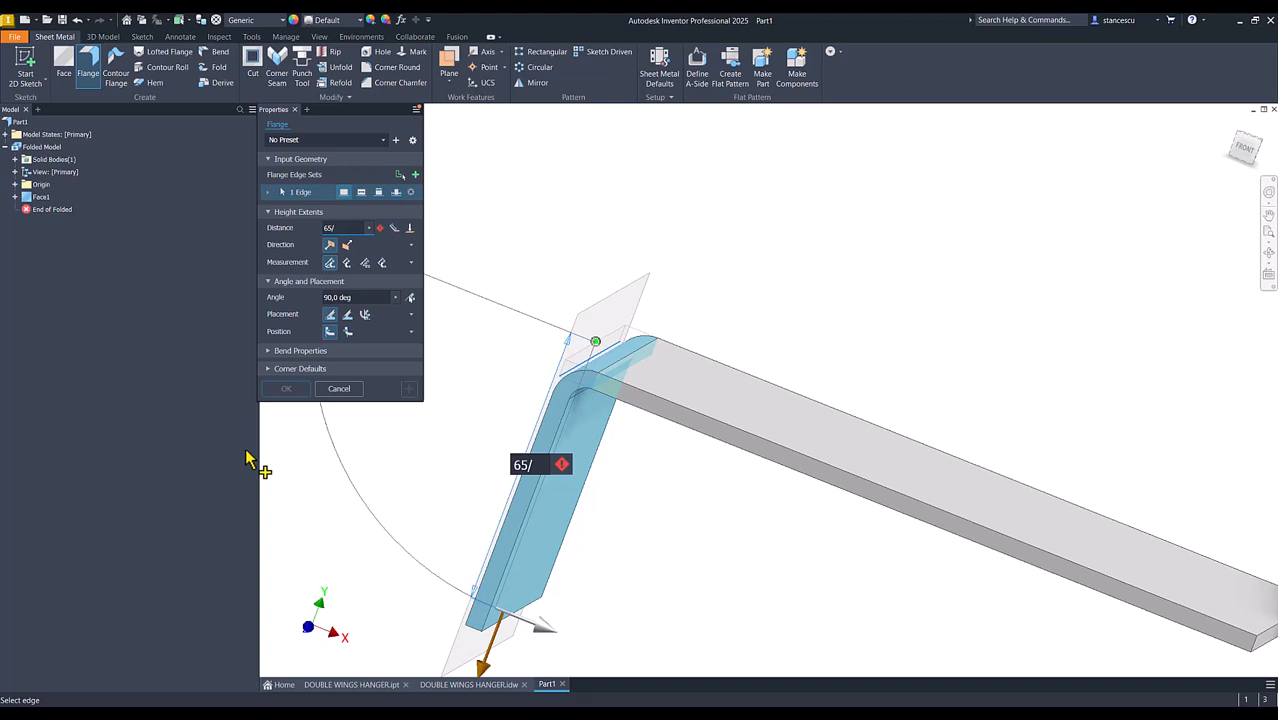
pyautogui.write('sin(60)')
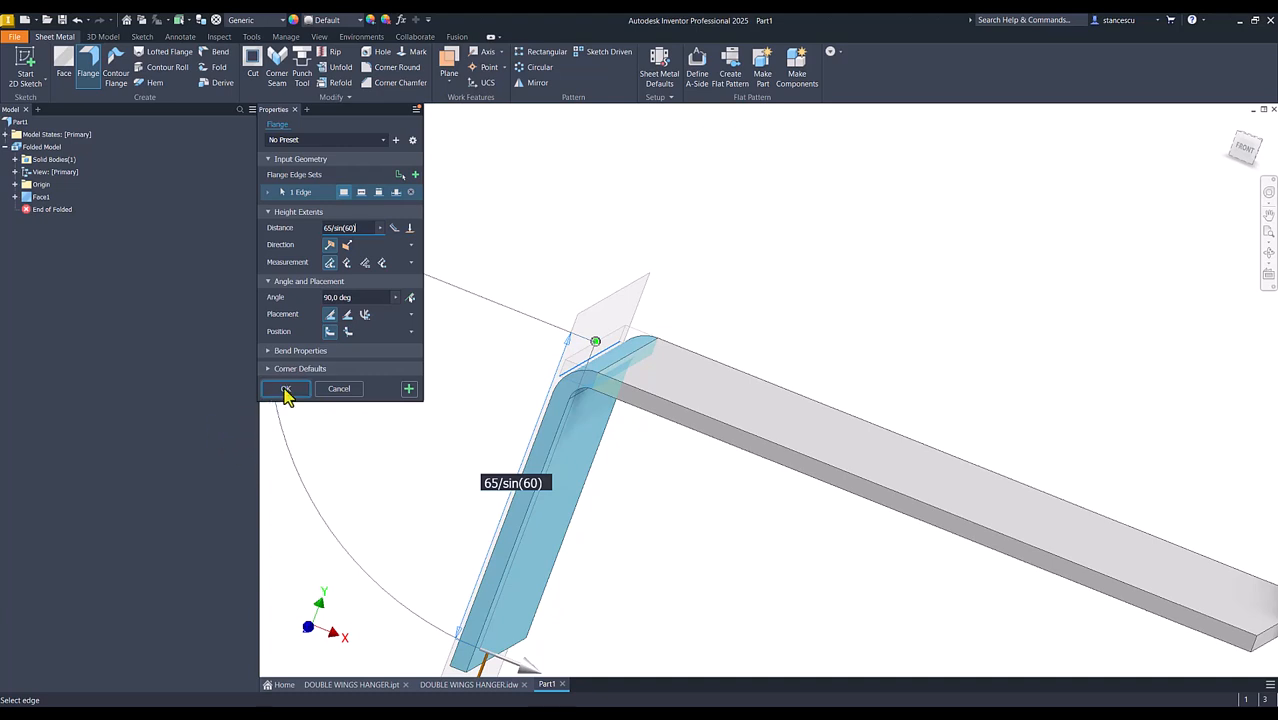
pyautogui.click(354, 299)
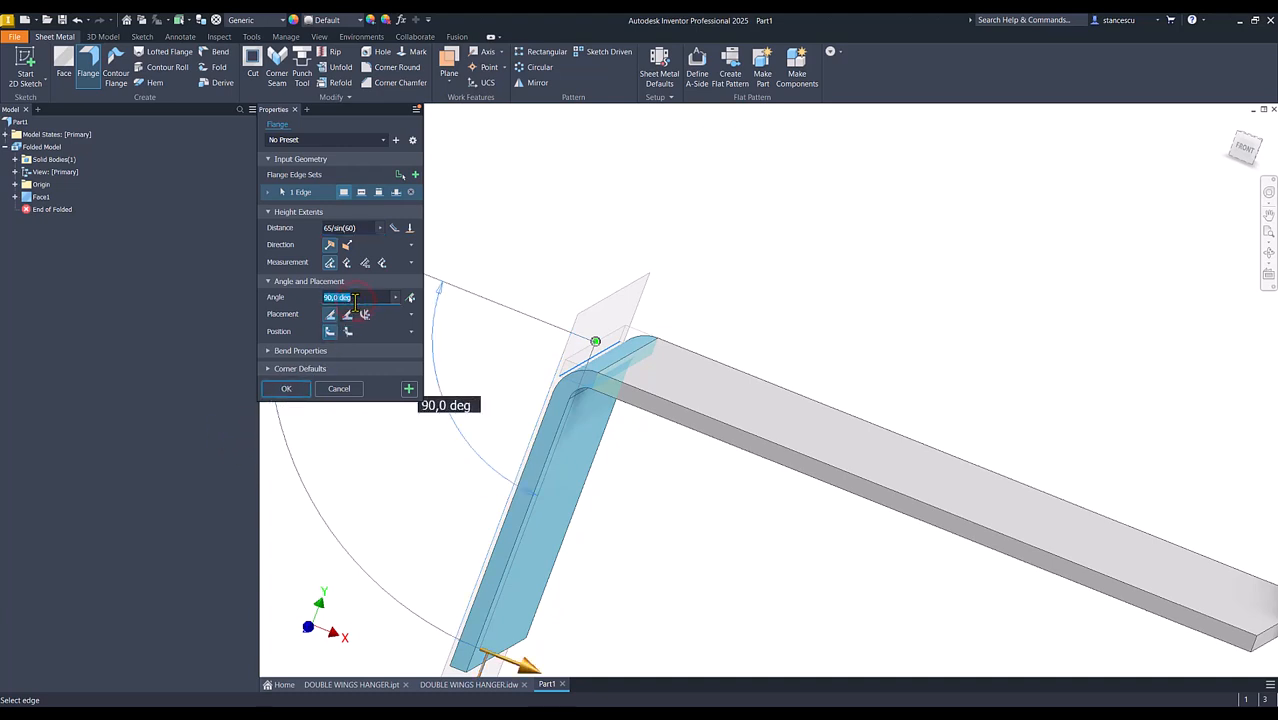
pyautogui.write('60')
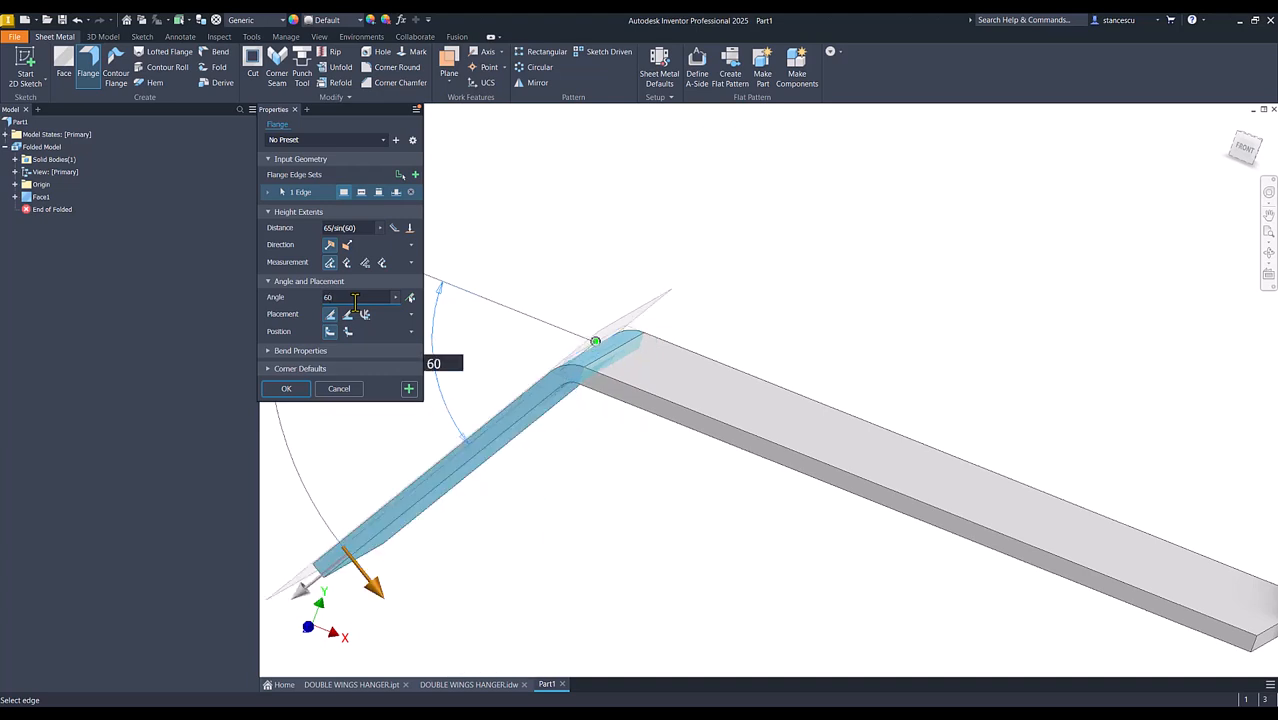
pyautogui.click(287, 390)
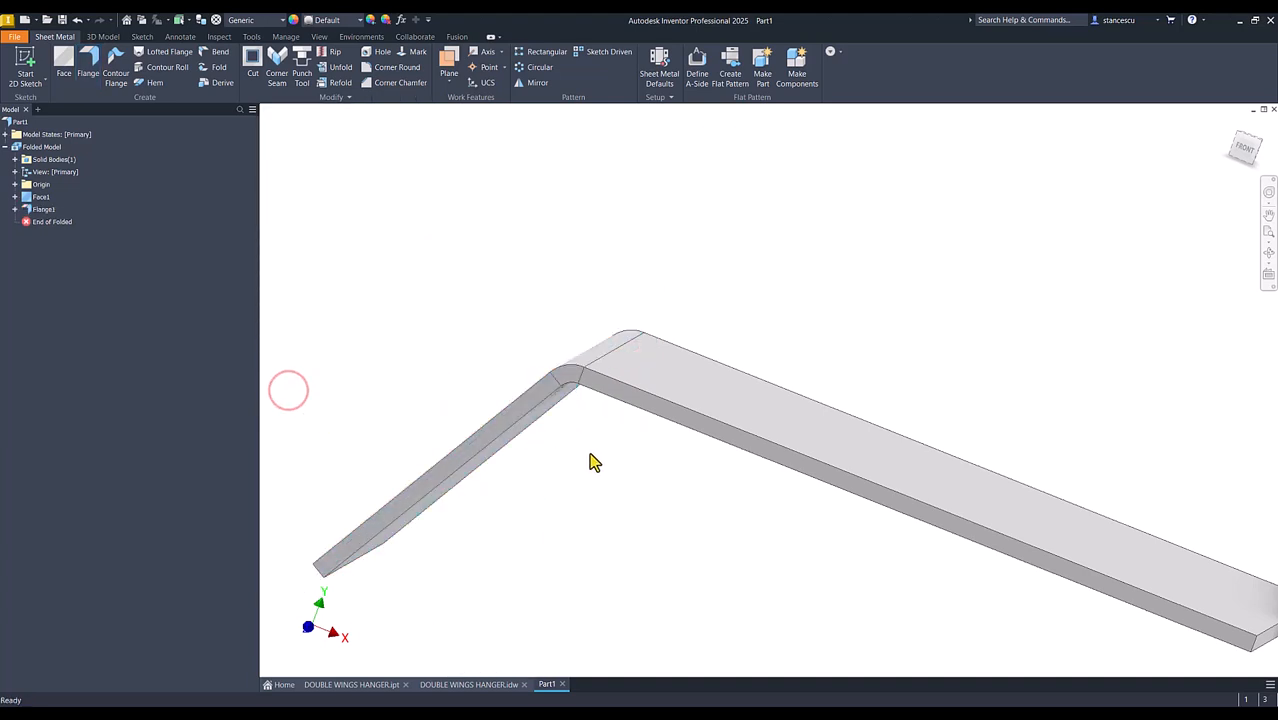
pyautogui.press('F6')
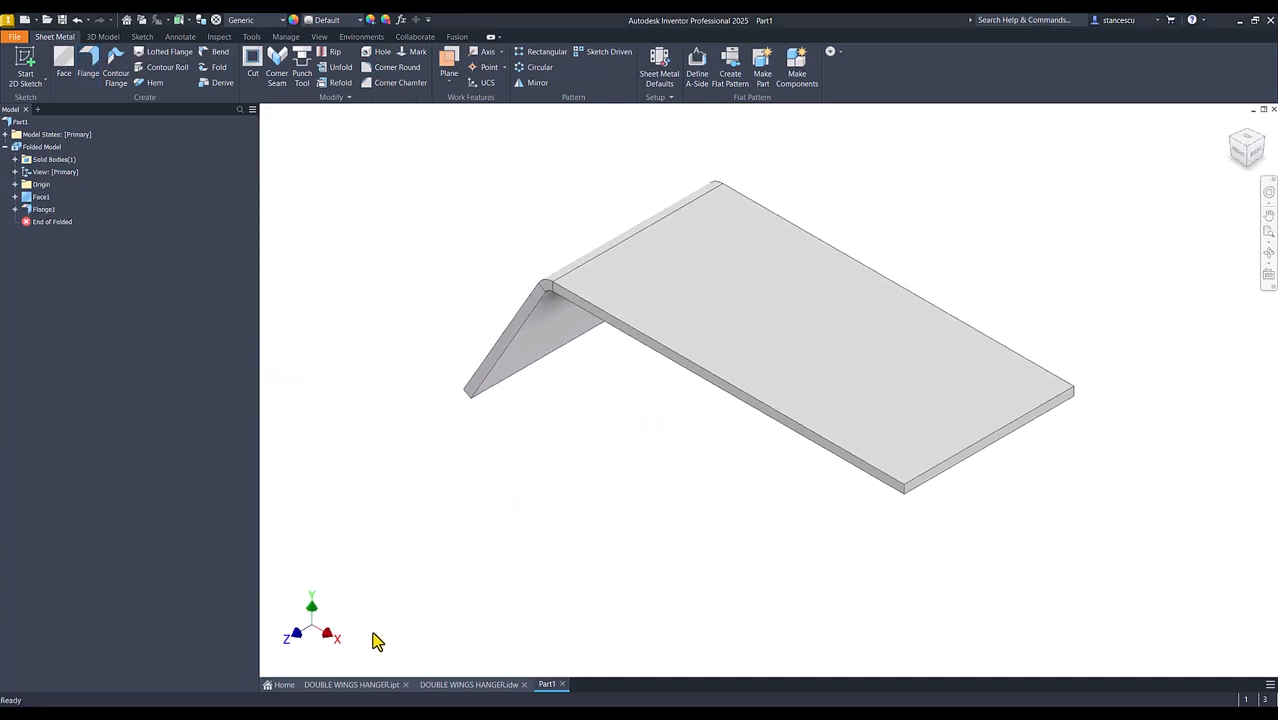
# Examine the tapered wing in the DOUBLE WINGS HANGER.ipt model and its taper angle in the drawing, and return to Part1
pyautogui.click(378, 685)
pyautogui.keyDown('shift'); pyautogui.moveTo(655, 580); pyautogui.dragTo(800, 533, button='middle'); pyautogui.keyUp('shift')
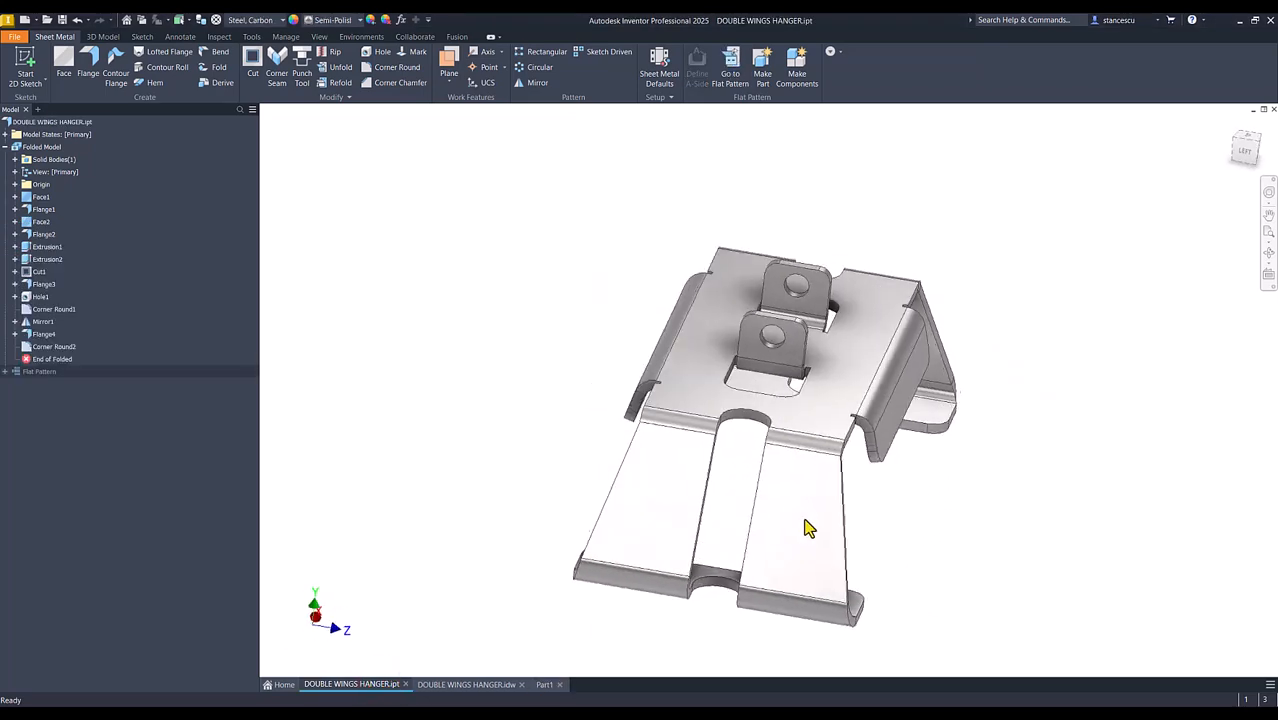
pyautogui.keyDown('shift'); pyautogui.moveTo(645, 502); pyautogui.dragTo(605, 437, button='middle'); pyautogui.keyUp('shift')
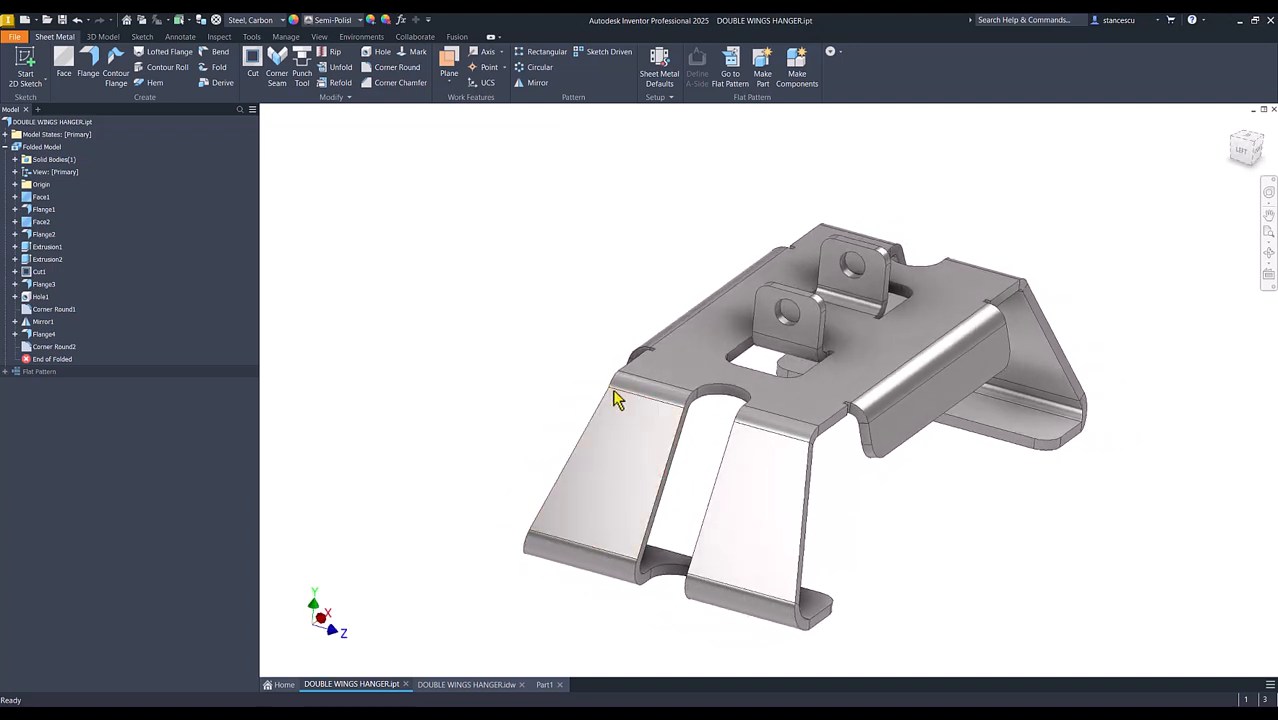
pyautogui.keyDown('shift'); pyautogui.moveTo(528, 508); pyautogui.dragTo(891, 407, button='middle'); pyautogui.keyUp('shift')
pyautogui.keyDown('shift'); pyautogui.moveTo(875, 495); pyautogui.dragTo(623, 492, button='middle'); pyautogui.keyUp('shift')
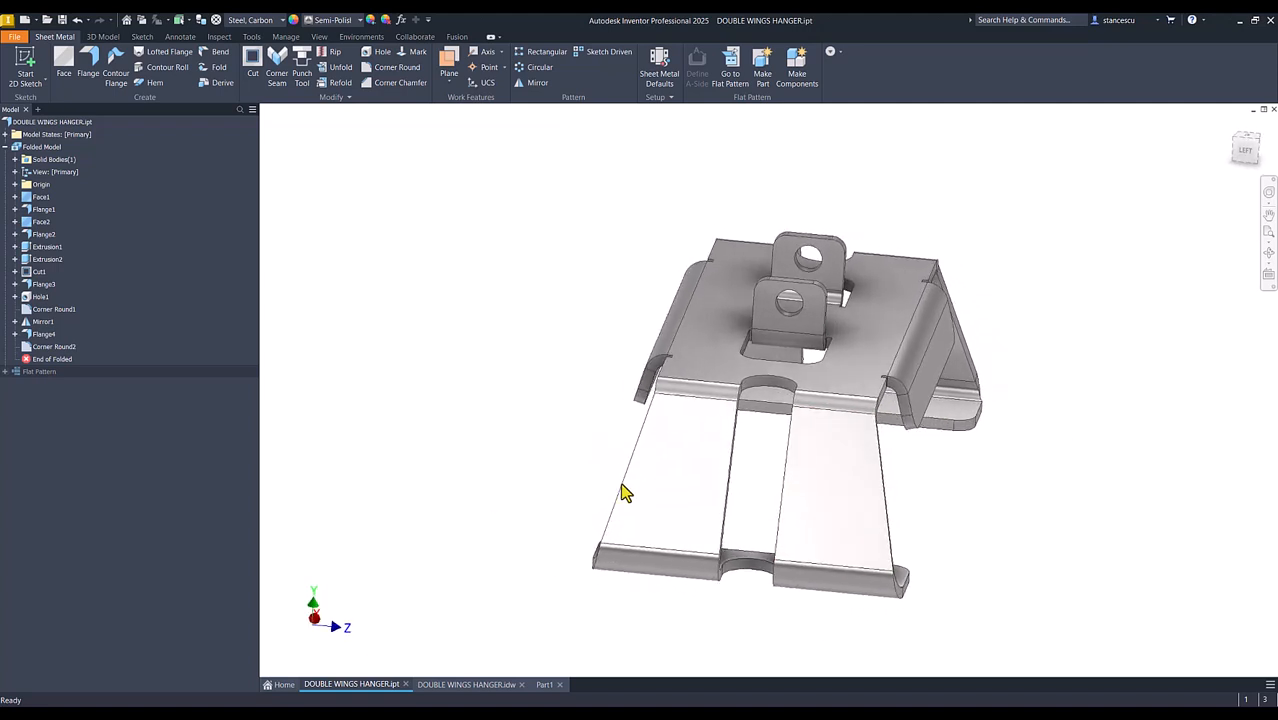
pyautogui.click(489, 685)
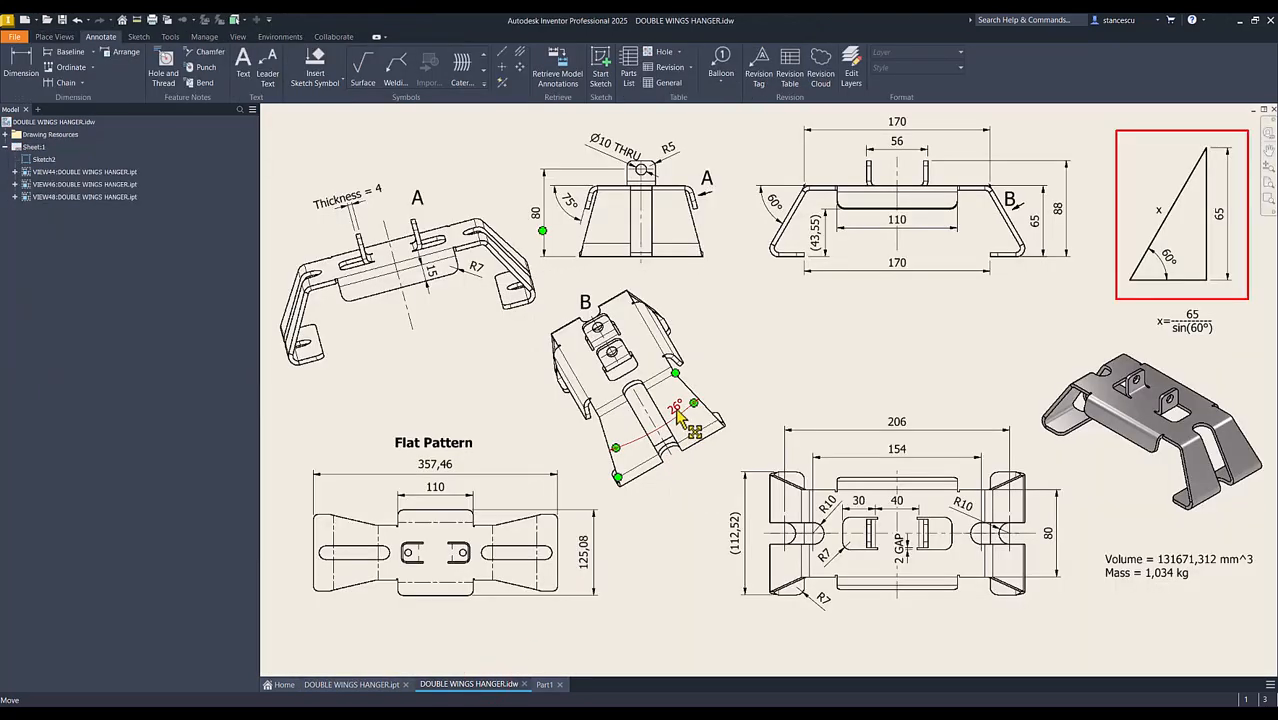
pyautogui.click(543, 686)
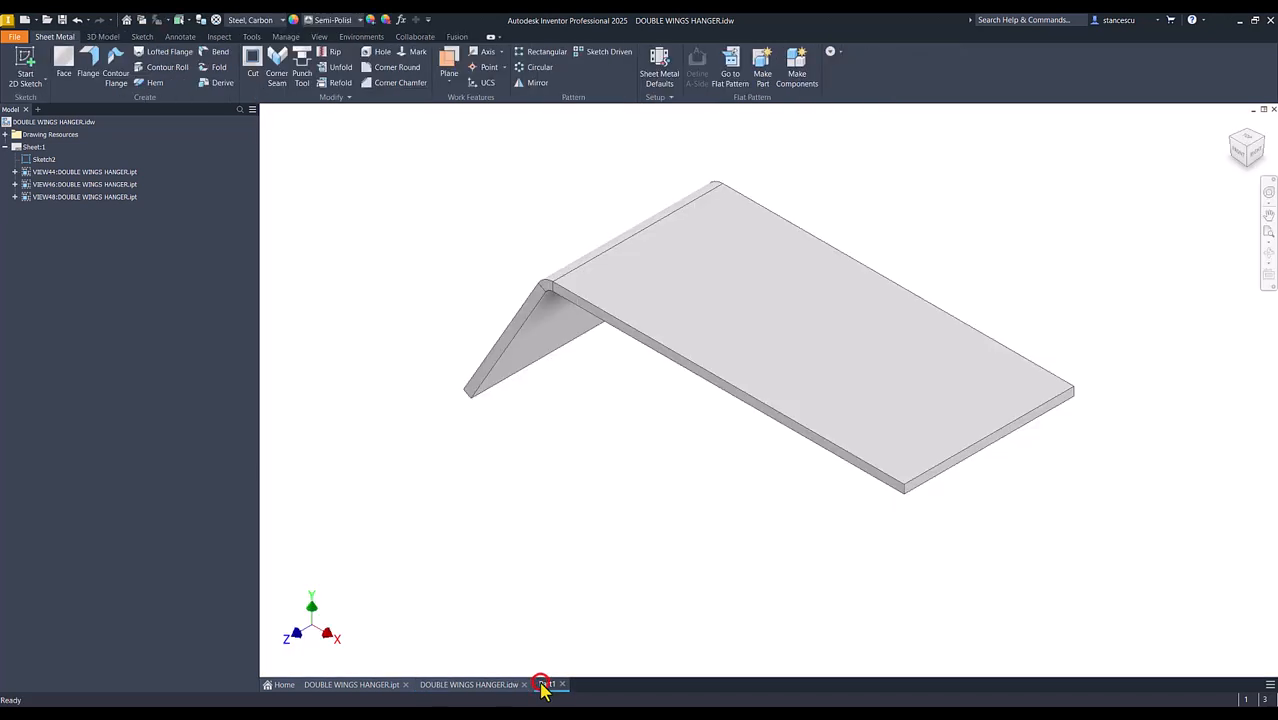
# Sketch on the flange's outer face three connected lines between its bend-side corners, flaring outward to a base about 133 mm long beyond the free edge
pyautogui.click(601, 506)
pyautogui.keyDown('shift'); pyautogui.moveTo(601, 506); pyautogui.dragTo(830, 535, button='middle'); pyautogui.keyUp('shift')
pyautogui.keyDown('shift'); pyautogui.moveTo(662, 481); pyautogui.dragTo(690, 462, button='middle'); pyautogui.keyUp('shift')
pyautogui.click(690, 460)
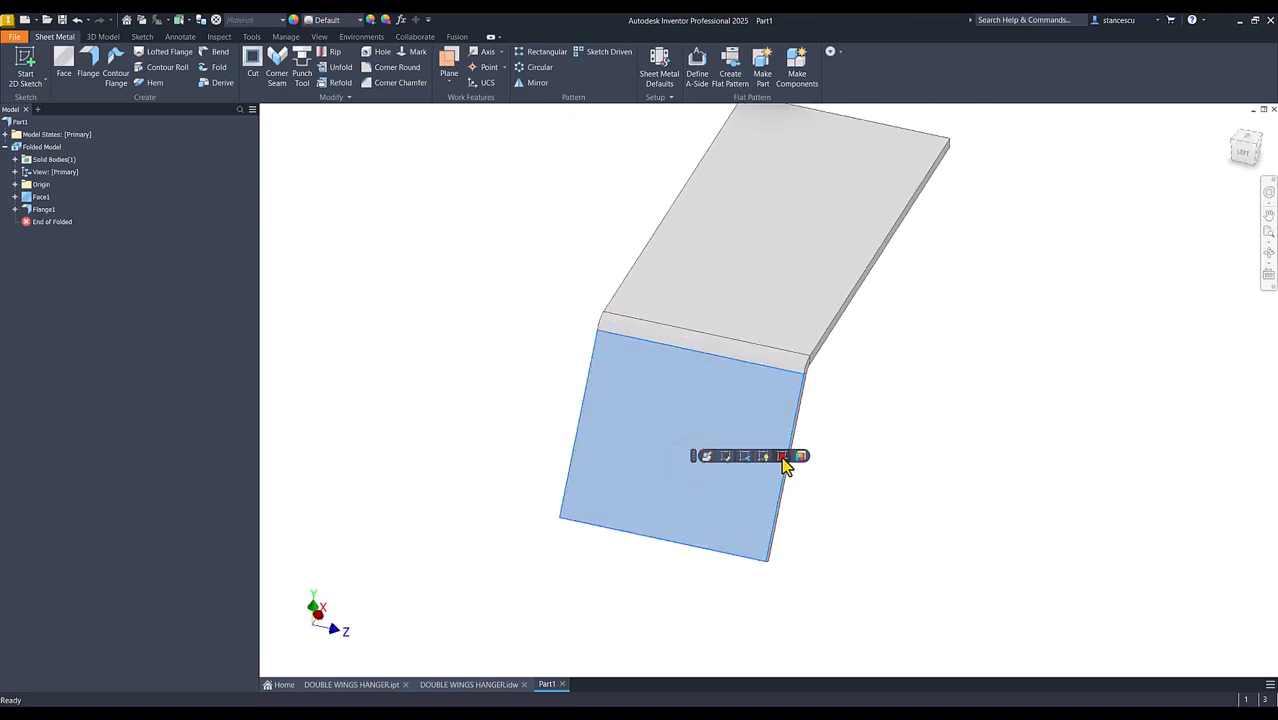
pyautogui.click(781, 458)
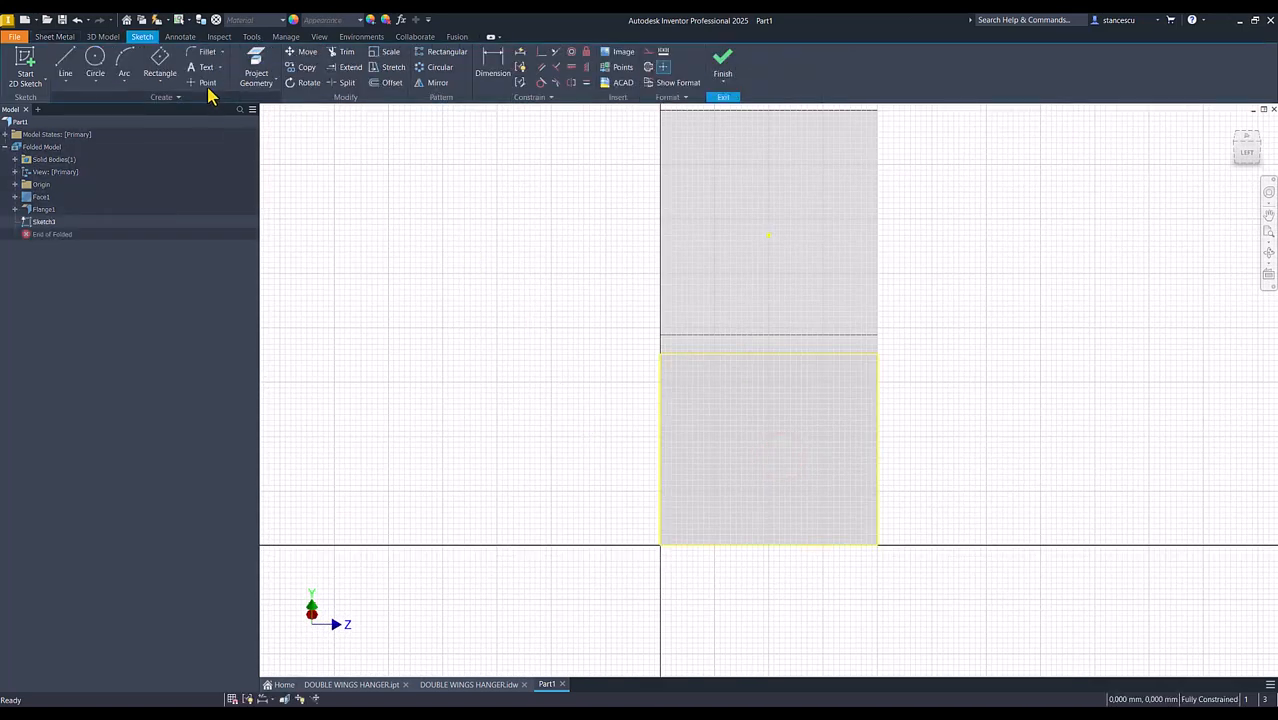
pyautogui.click(65, 63)
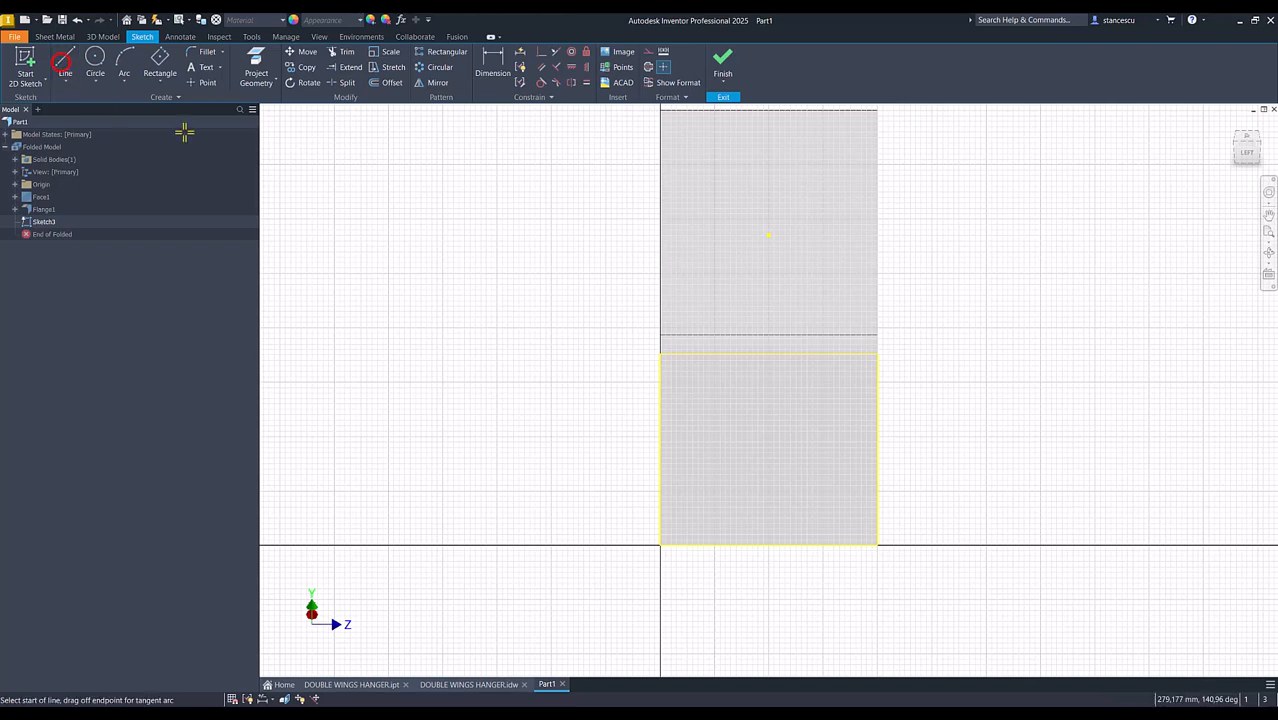
pyautogui.click(662, 354)
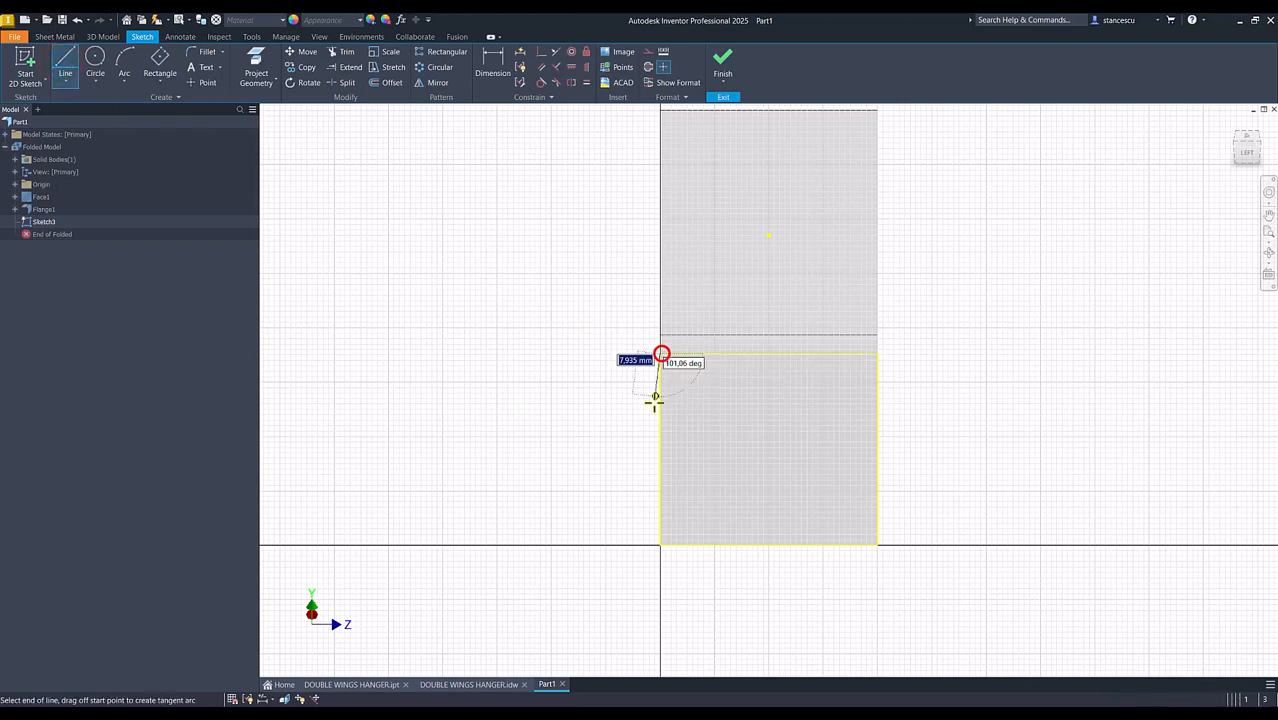
pyautogui.click(607, 581)
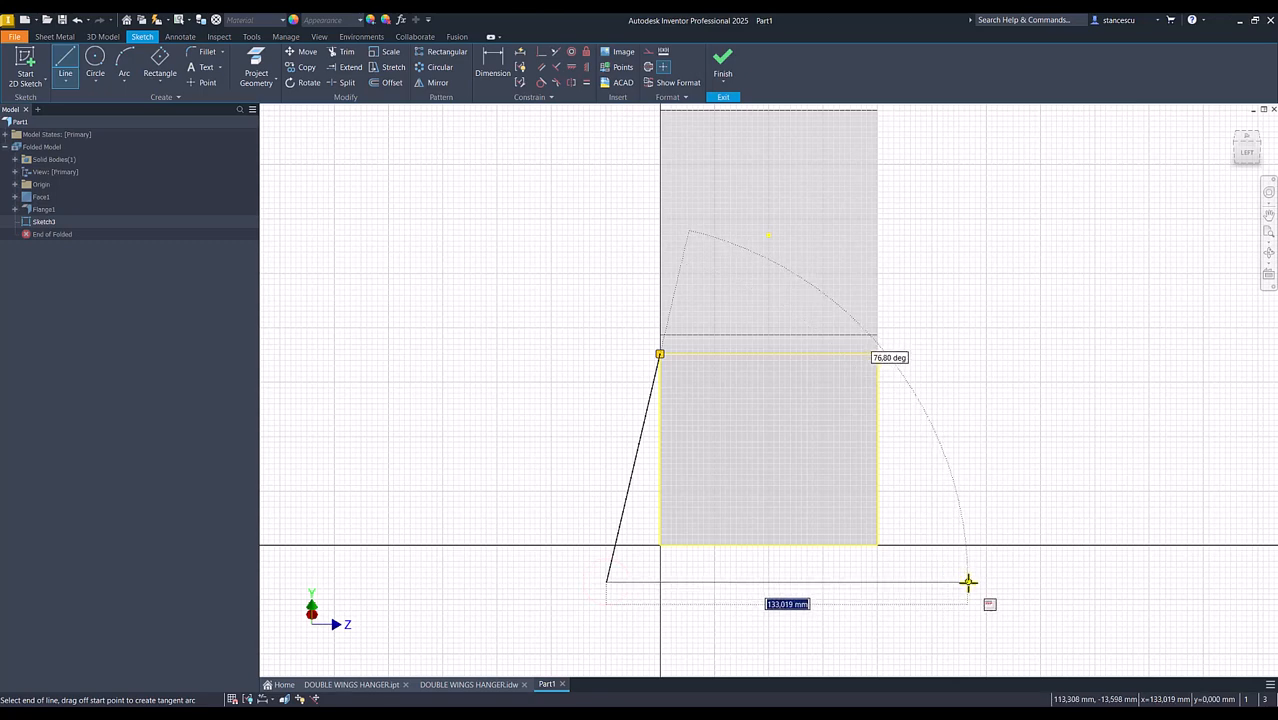
pyautogui.click(967, 581)
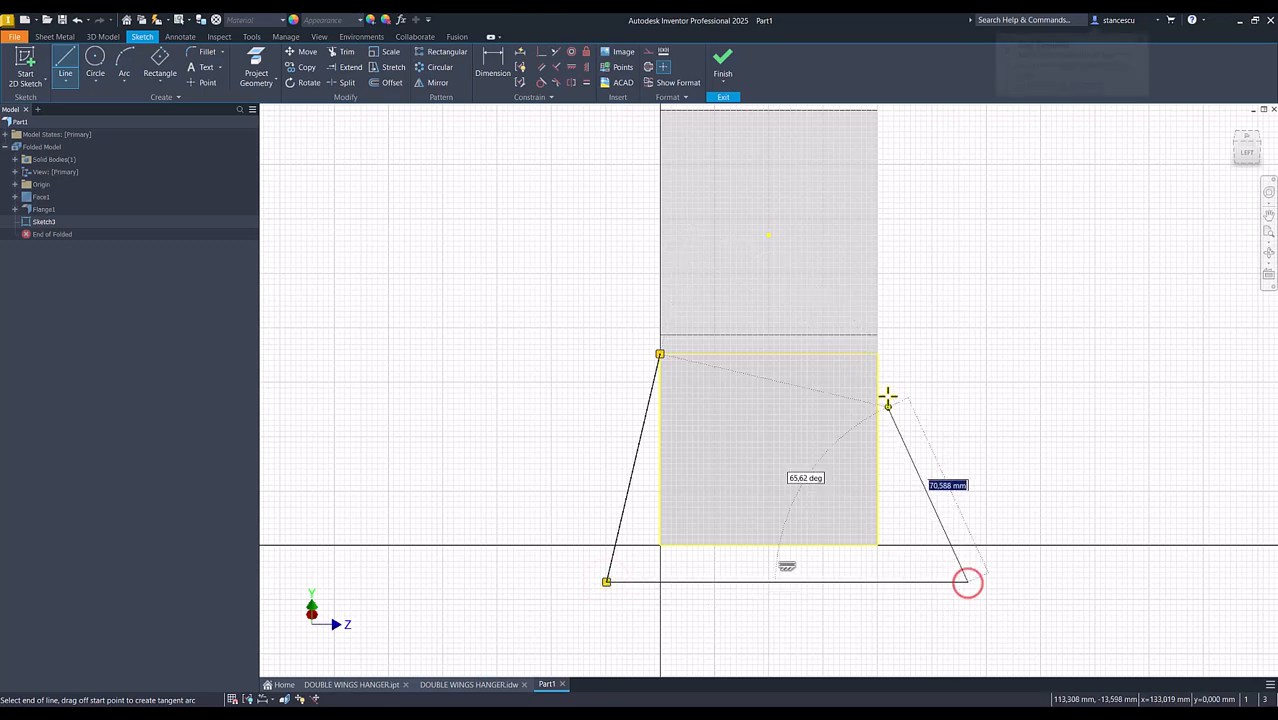
pyautogui.click(876, 353)
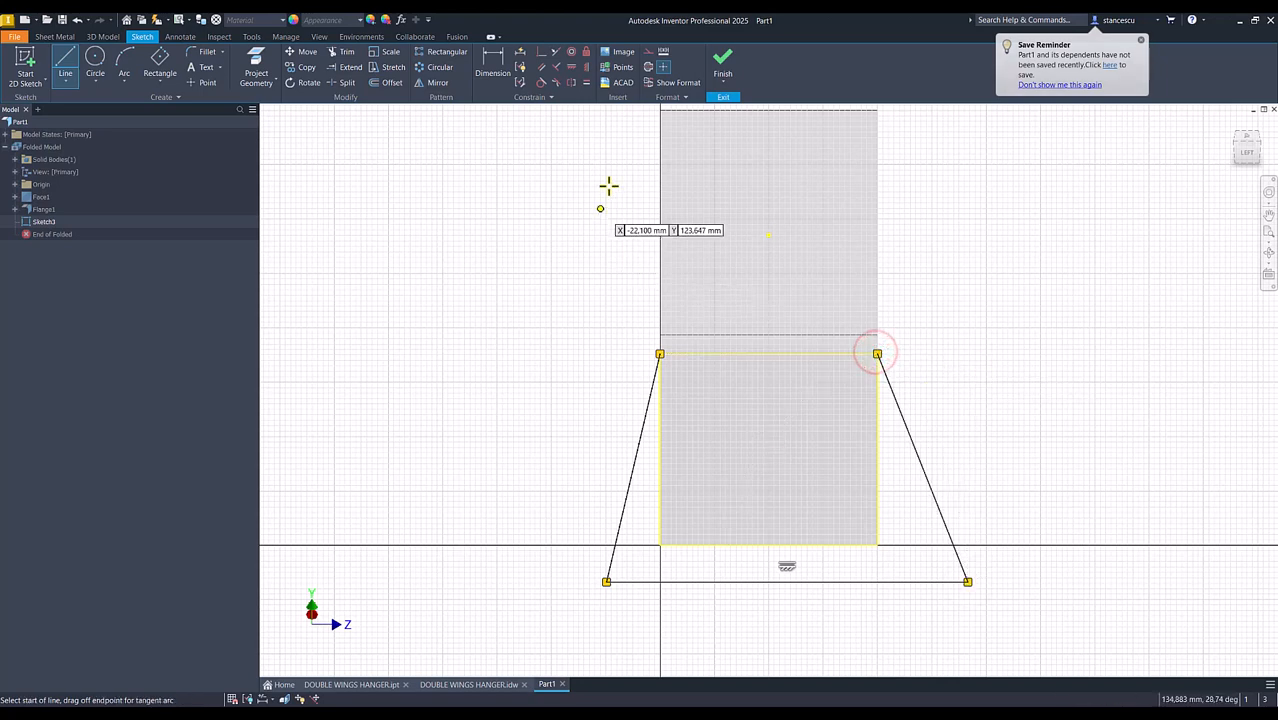
# Make the two slanted lines equal and the base line collinear with the flange's free edge
pyautogui.click(587, 83)
pyautogui.click(637, 440)
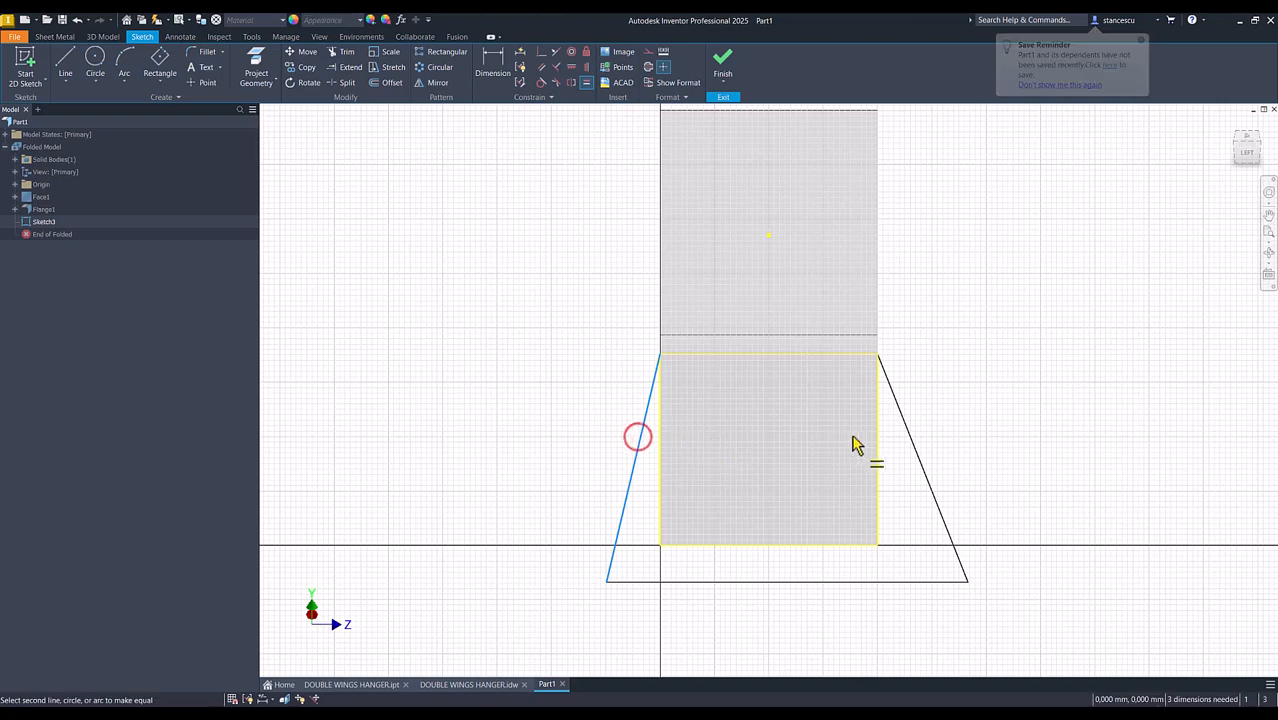
pyautogui.click(909, 432)
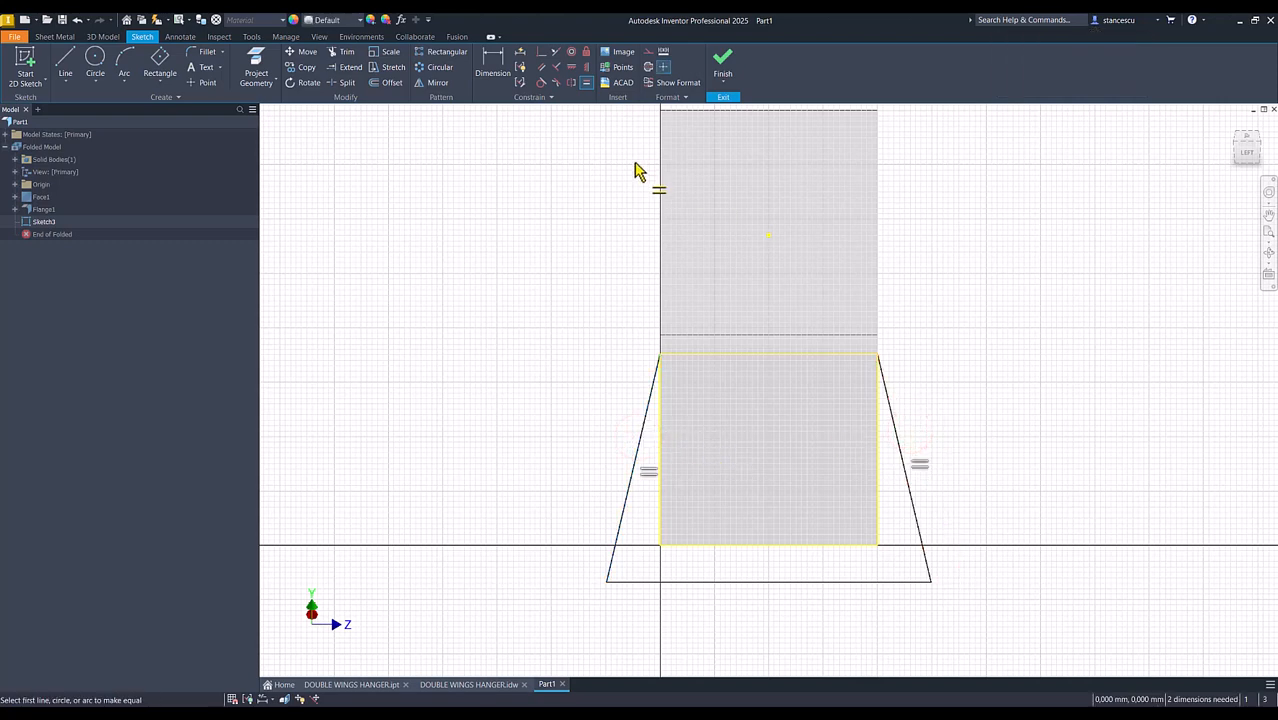
pyautogui.click(556, 54)
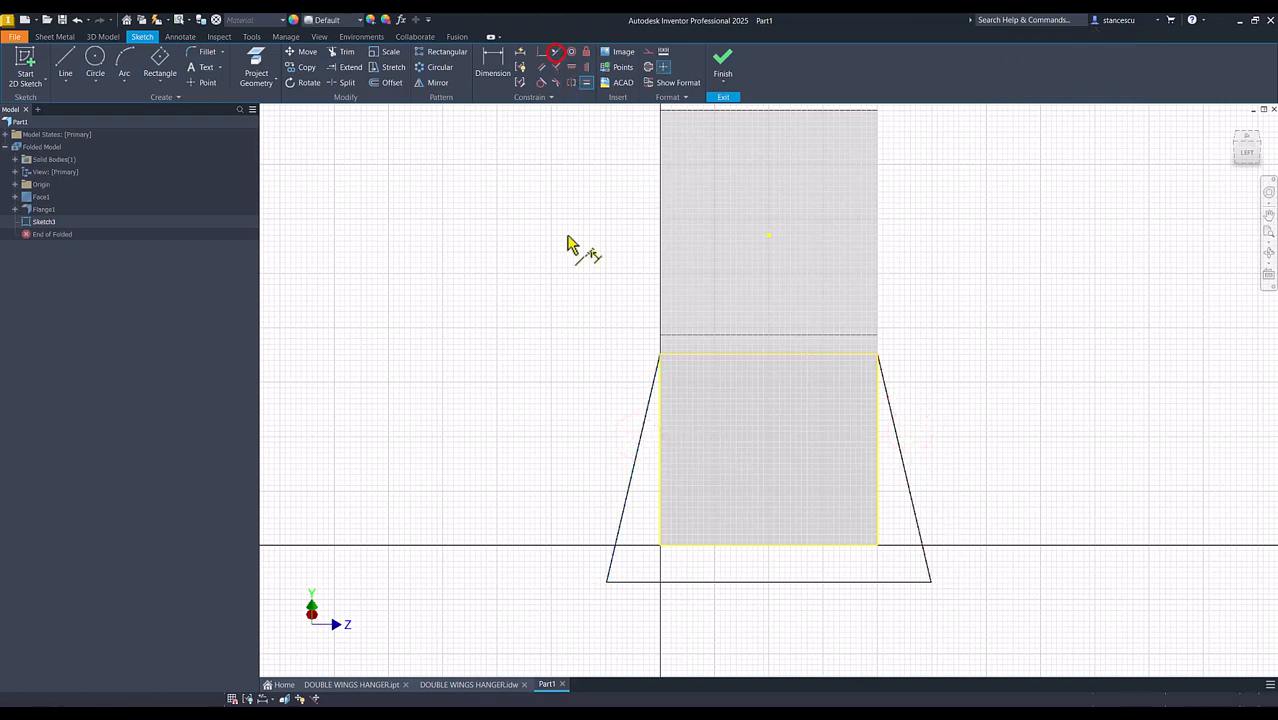
pyautogui.click(677, 582)
pyautogui.click(711, 547)
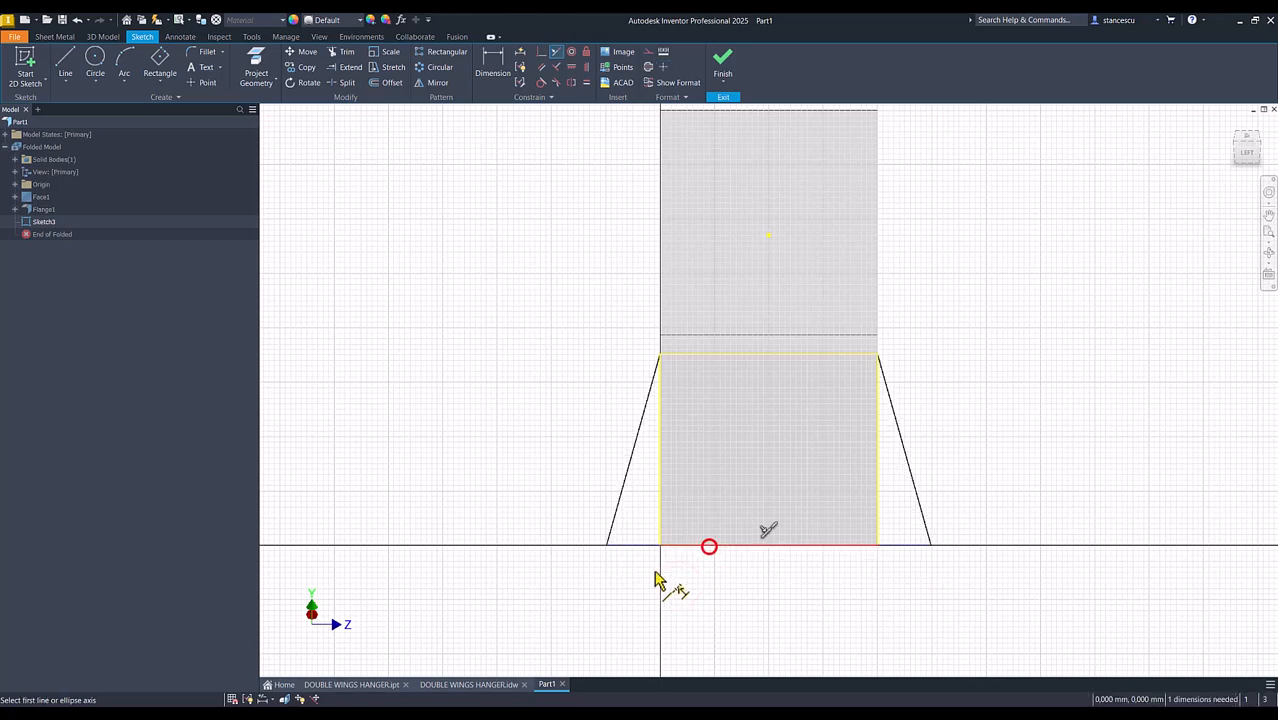
# Dimension the angle between the two slanted lines as 26° and finish the sketch
pyautogui.click(492, 65)
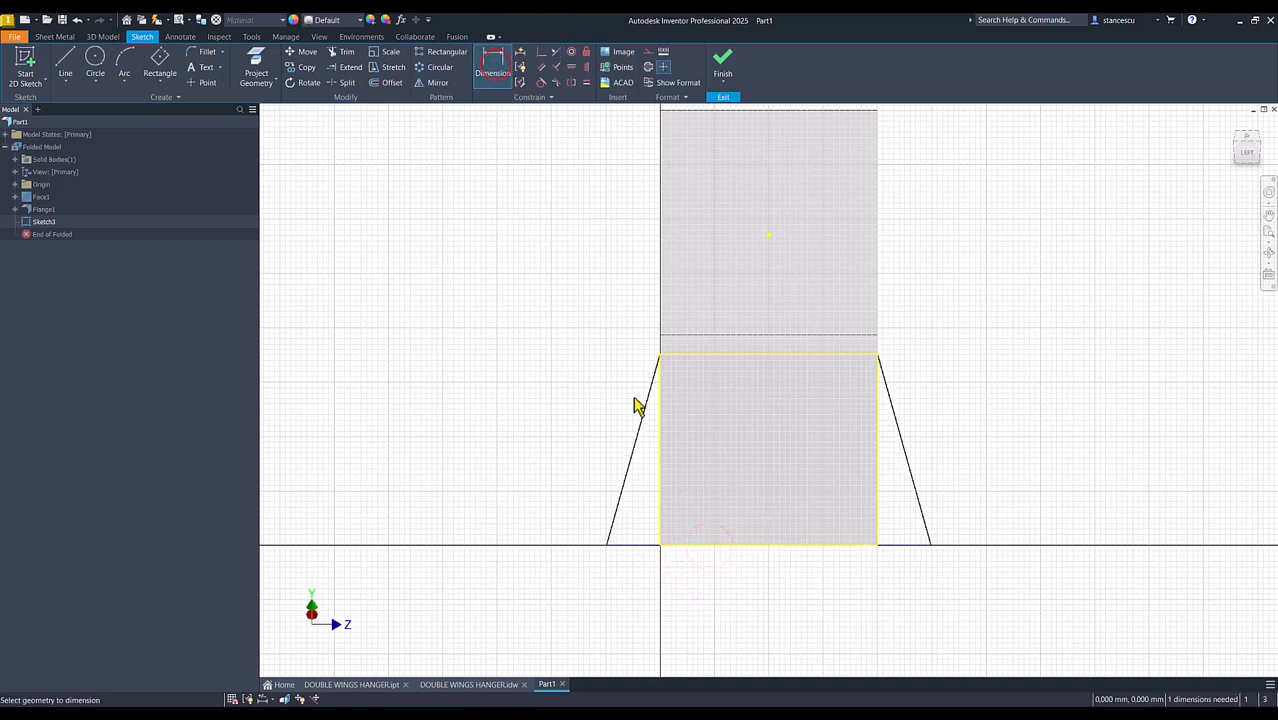
pyautogui.click(636, 433)
pyautogui.click(906, 456)
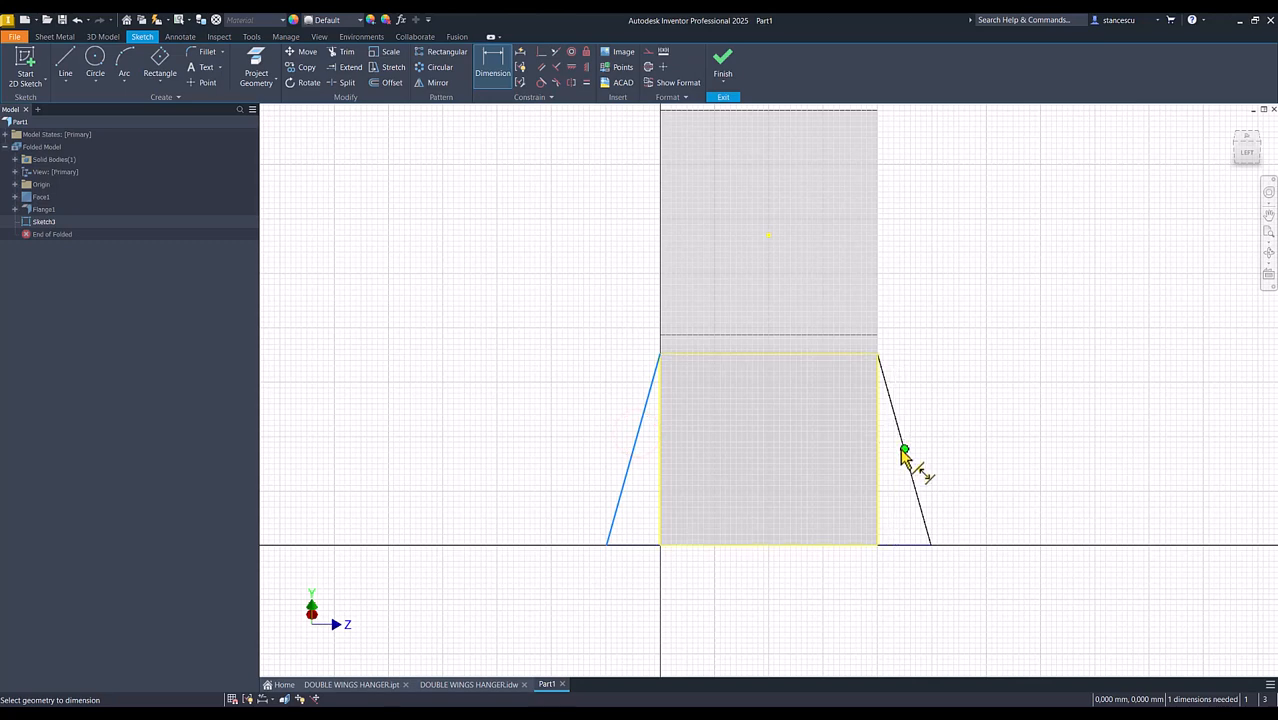
pyautogui.click(765, 590)
pyautogui.write('2')
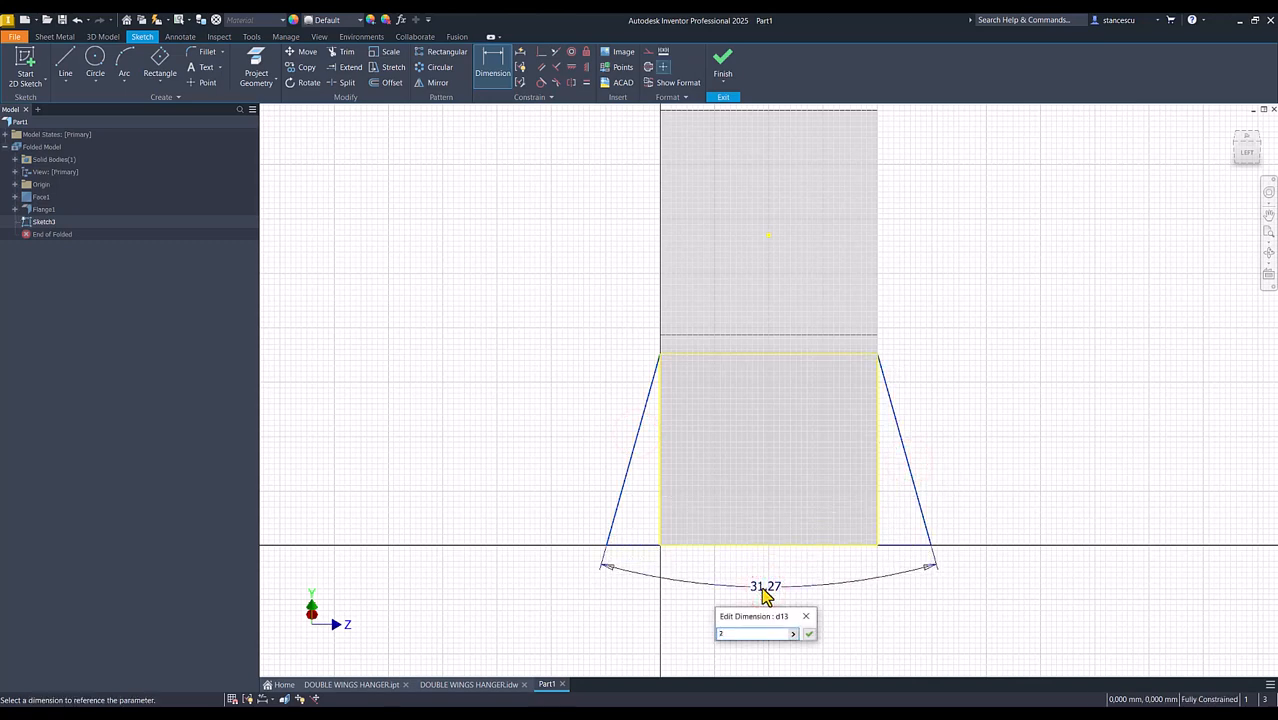
pyautogui.write('6')
pyautogui.press('Return')
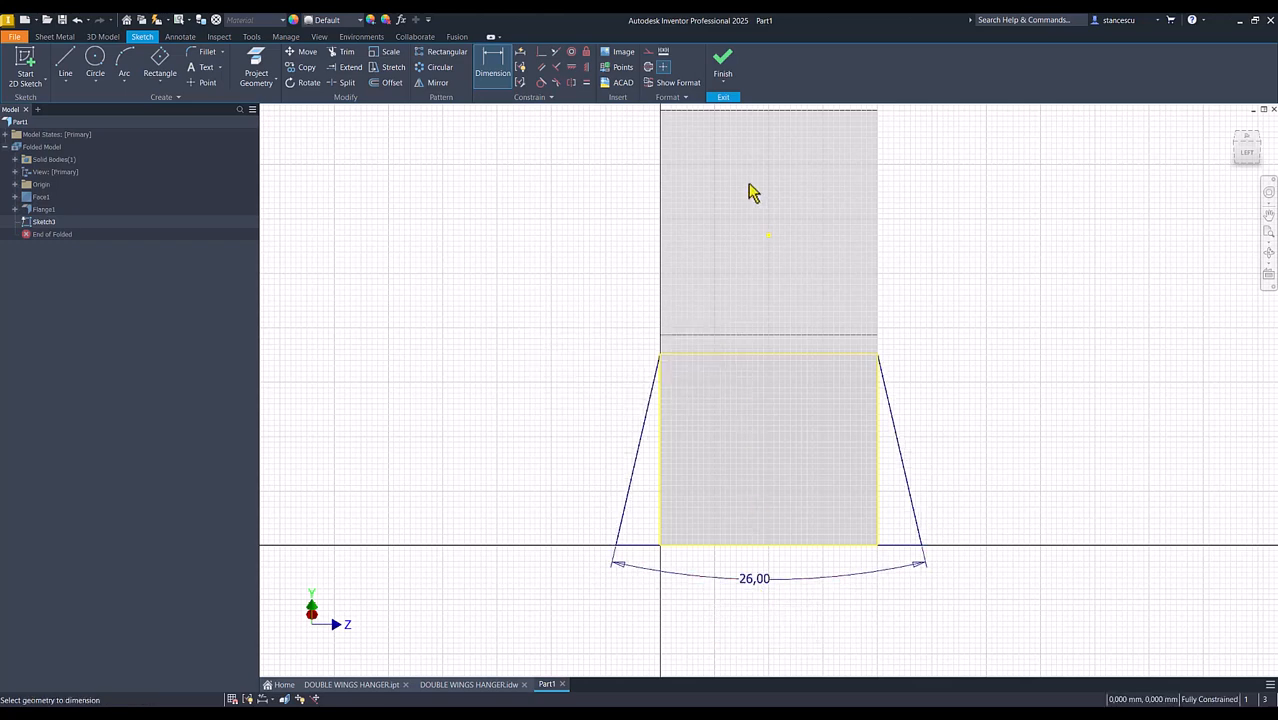
pyautogui.click(724, 64)
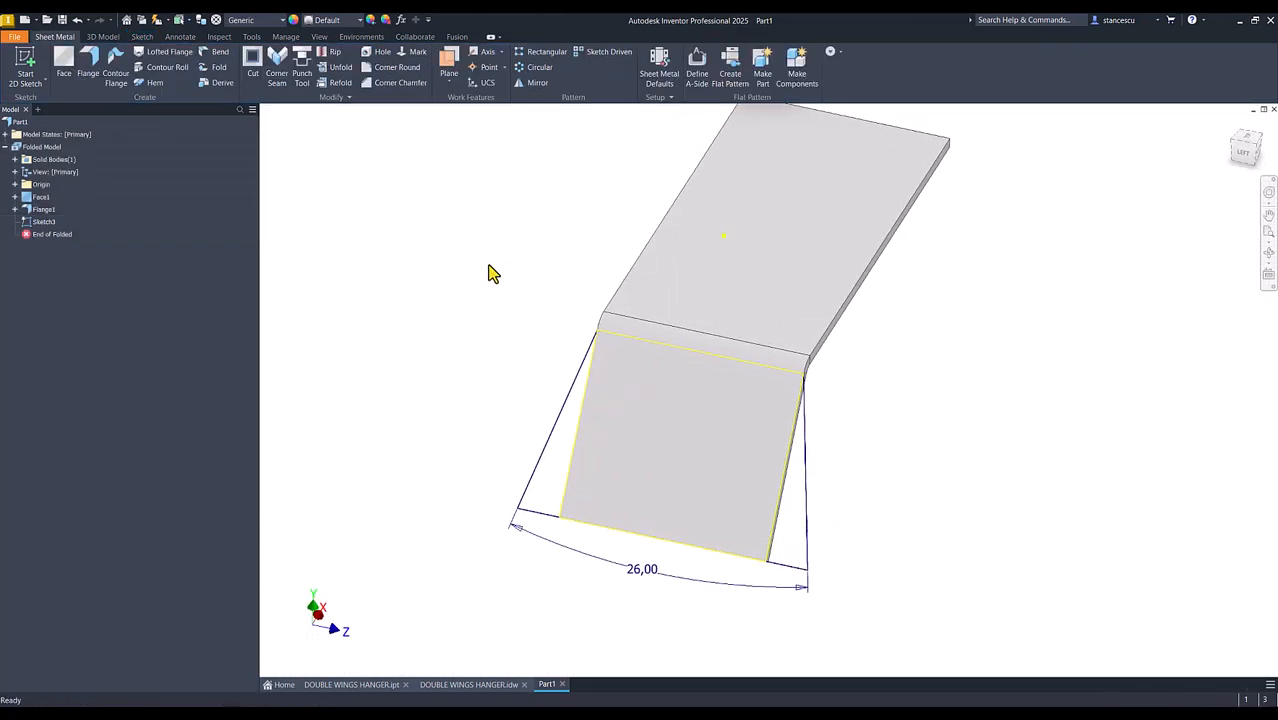
# Add a sheet metal face from the two triangular sketch regions flanking the flange, widening it into a tapered wing
pyautogui.click(66, 62)
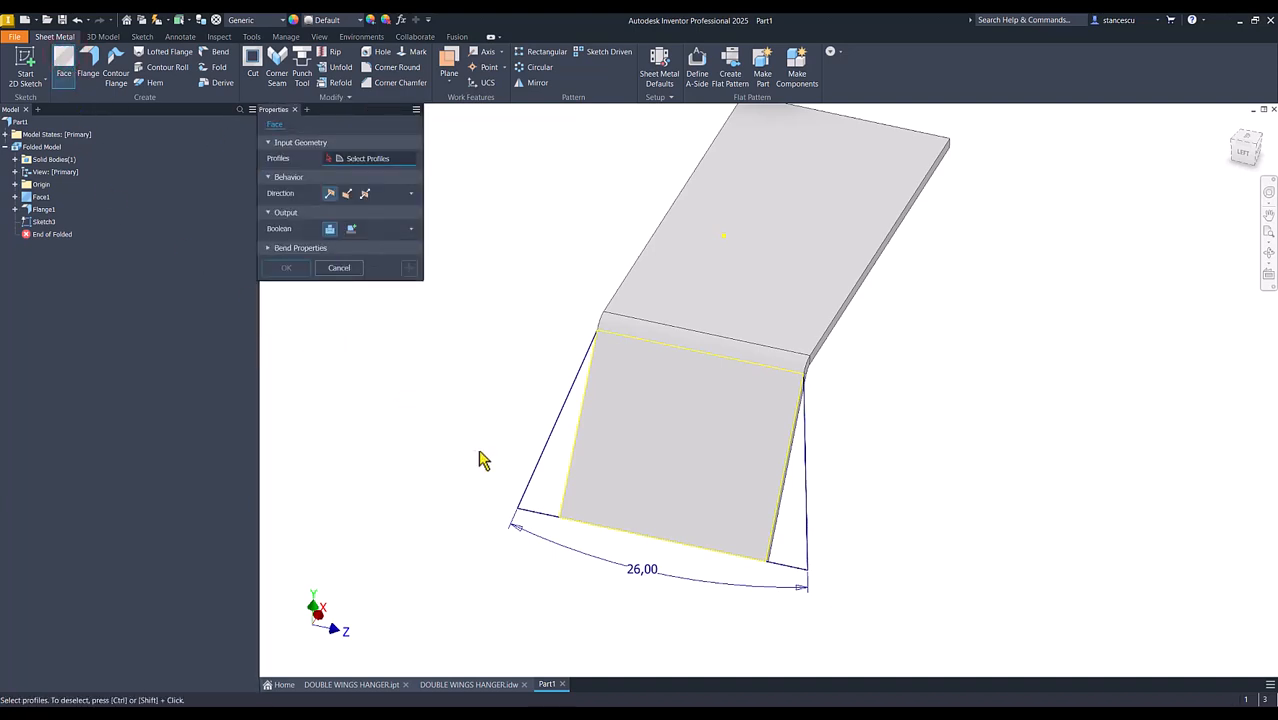
pyautogui.click(561, 478)
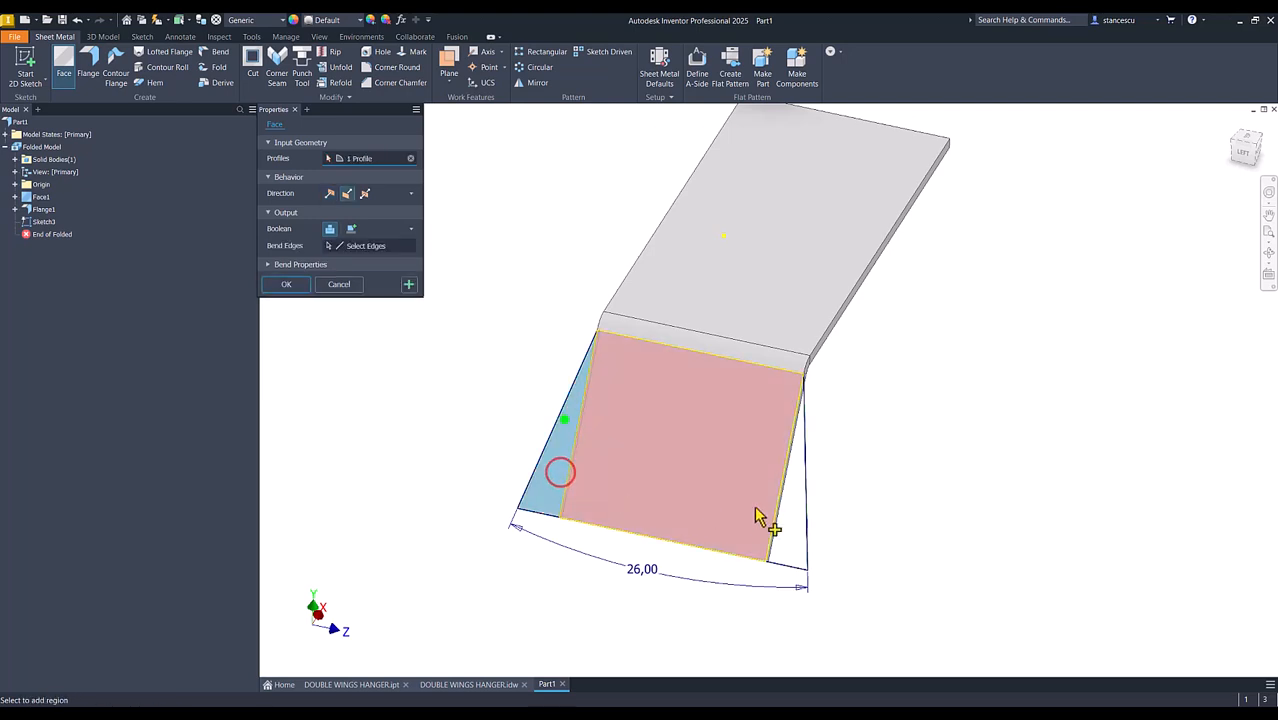
pyautogui.click(783, 522)
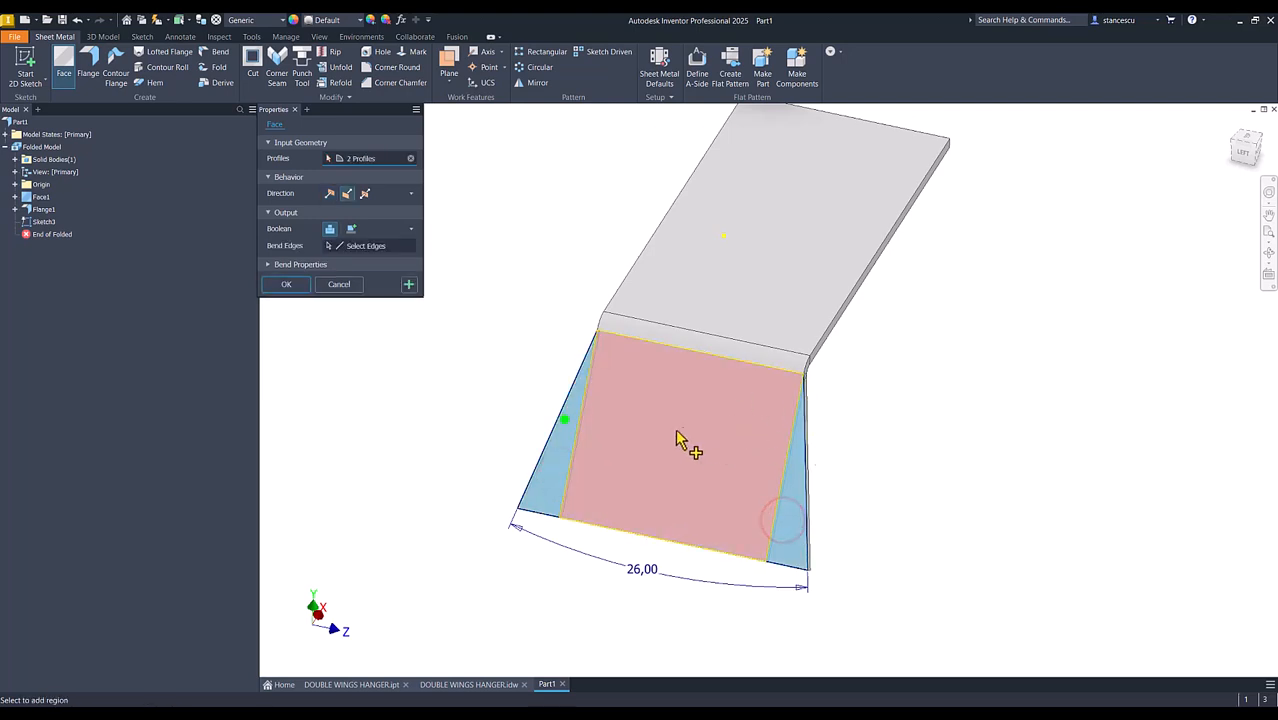
pyautogui.click(301, 287)
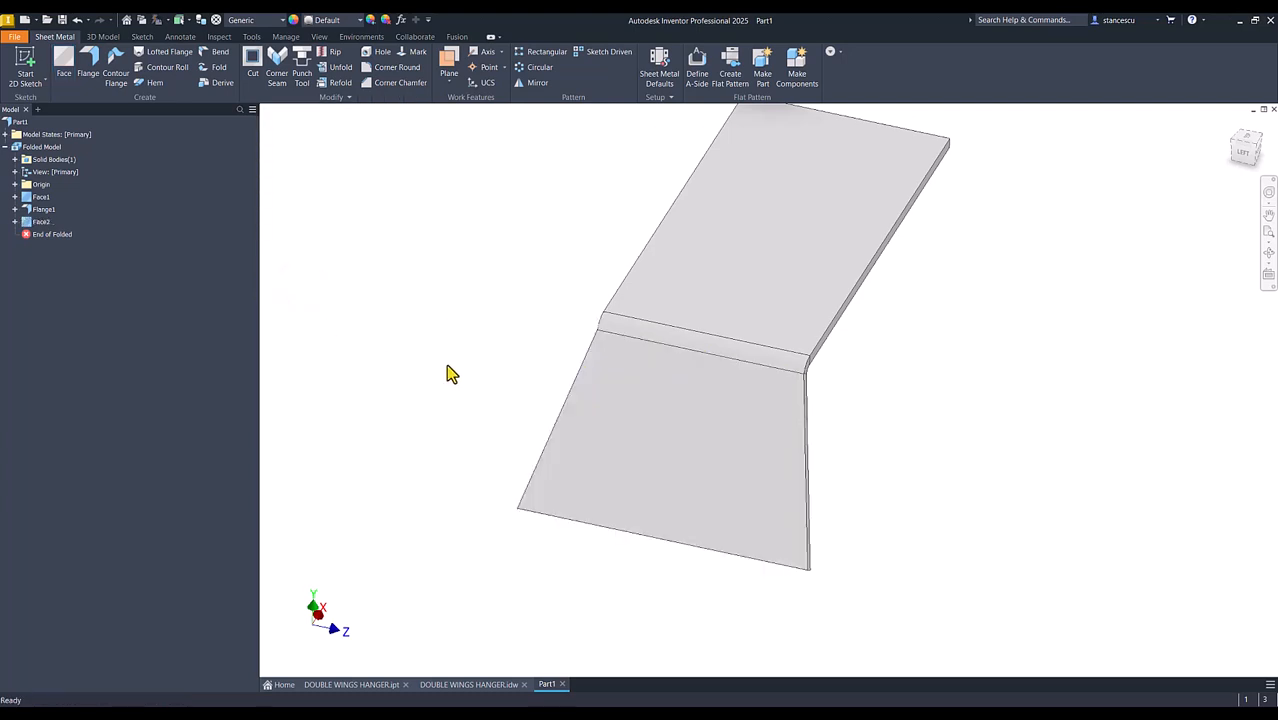
# Check the 170 mm foot spacing and 60° angle in the DOUBLE WINGS HANGER.idw drawing, then add a 50 mm inward flange at 120° on the wing's lower edge in Part1
pyautogui.press('F6')
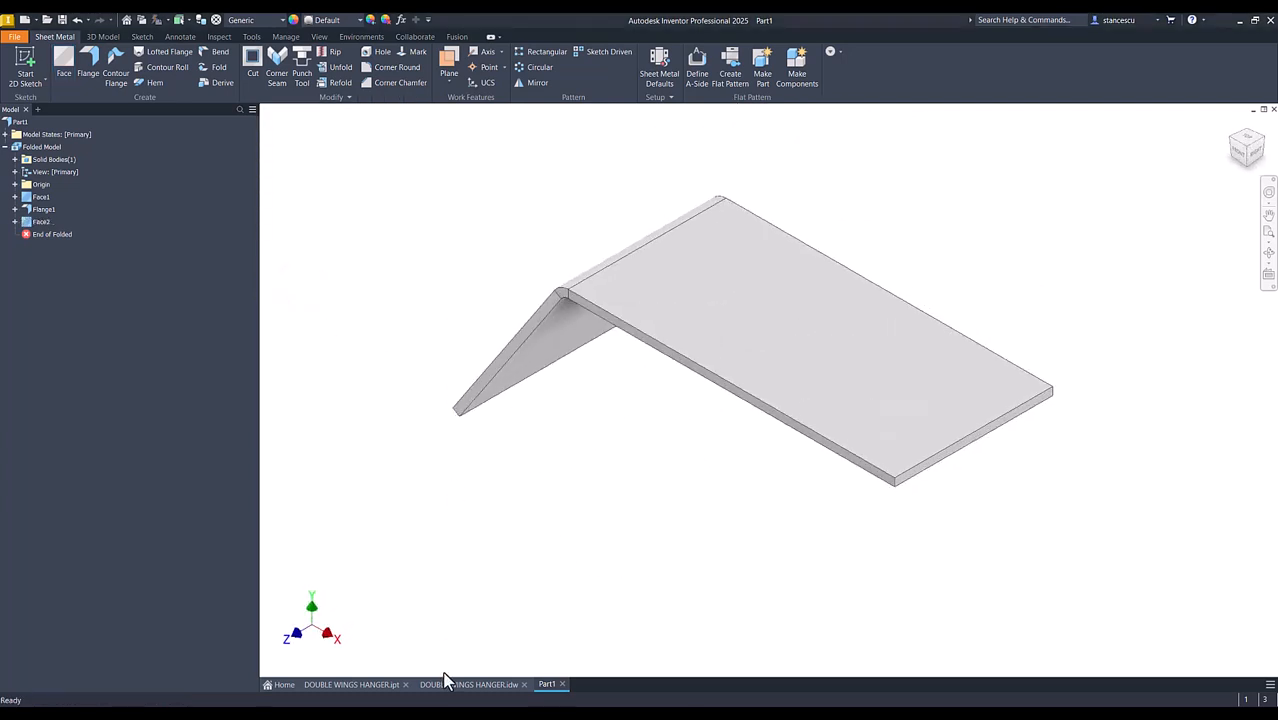
pyautogui.click(455, 685)
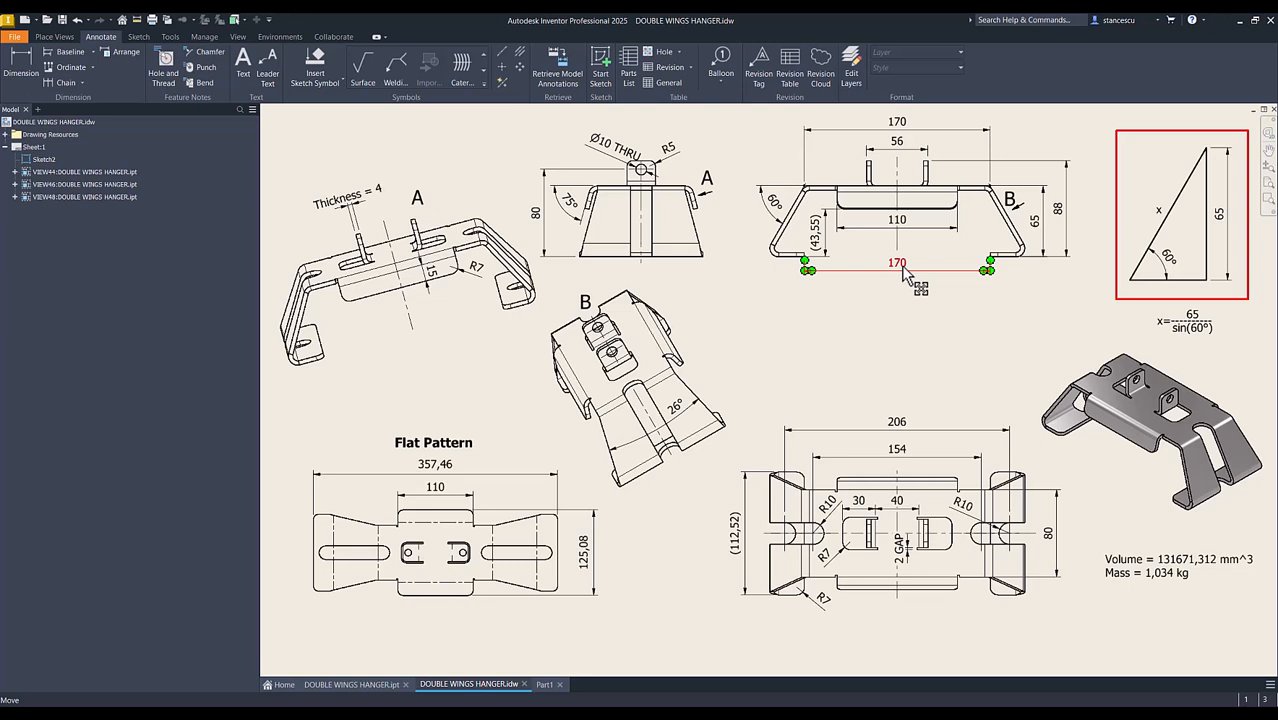
pyautogui.click(893, 254)
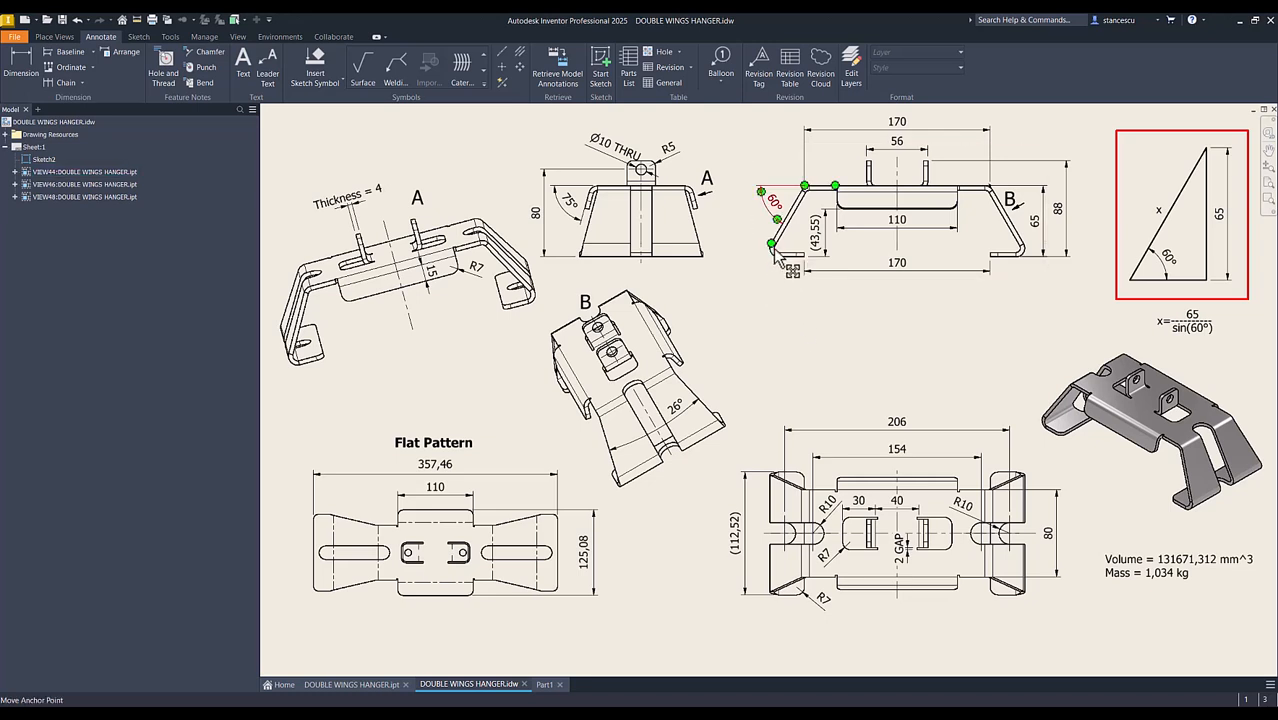
pyautogui.click(545, 688)
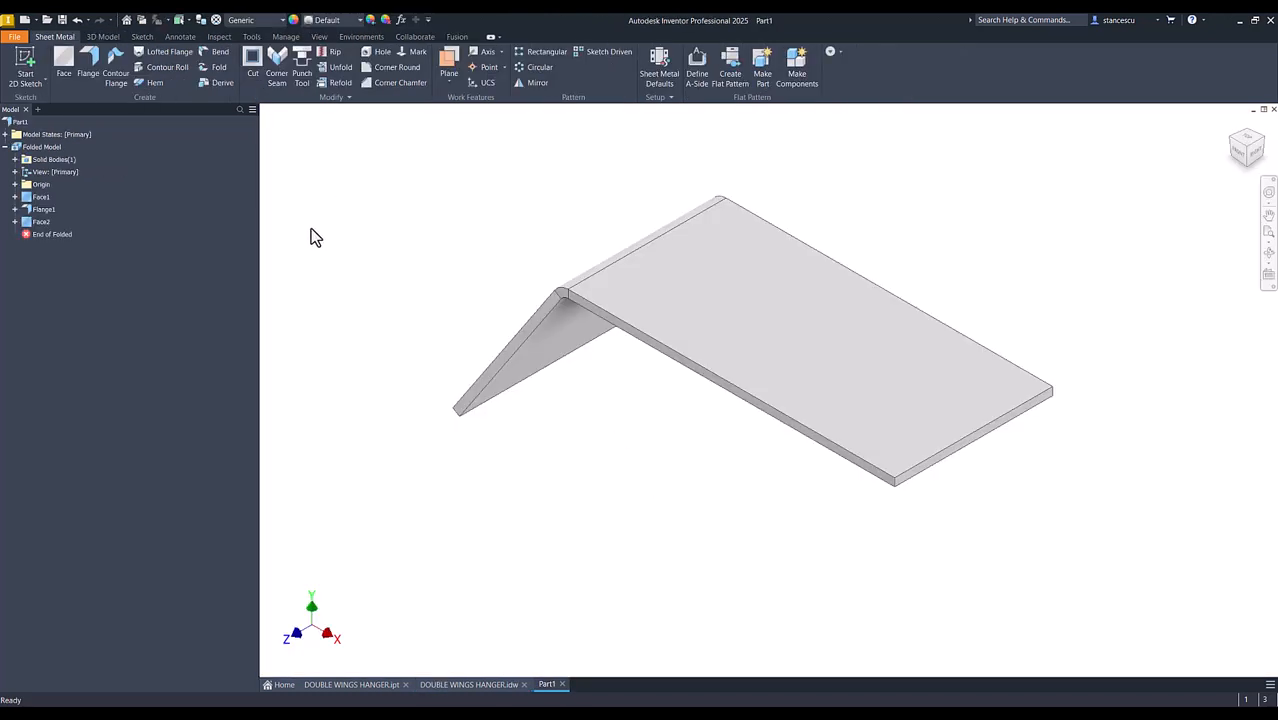
pyautogui.click(90, 67)
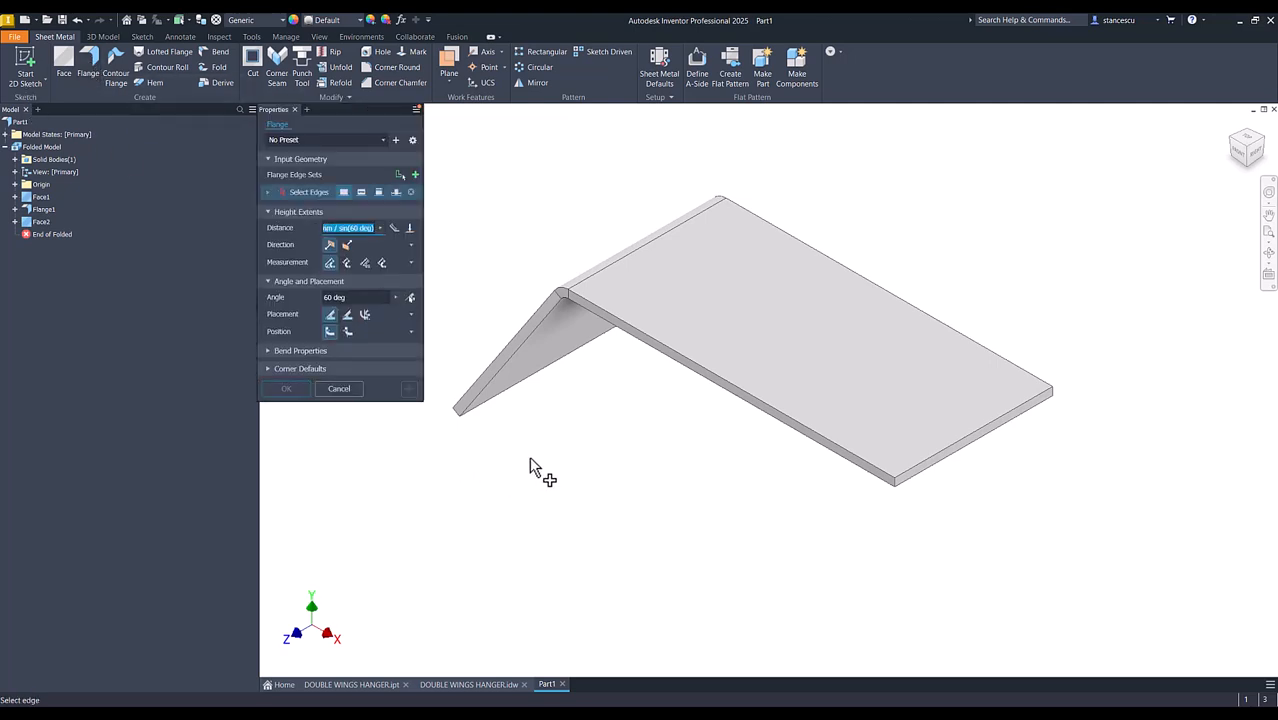
pyautogui.click(542, 381)
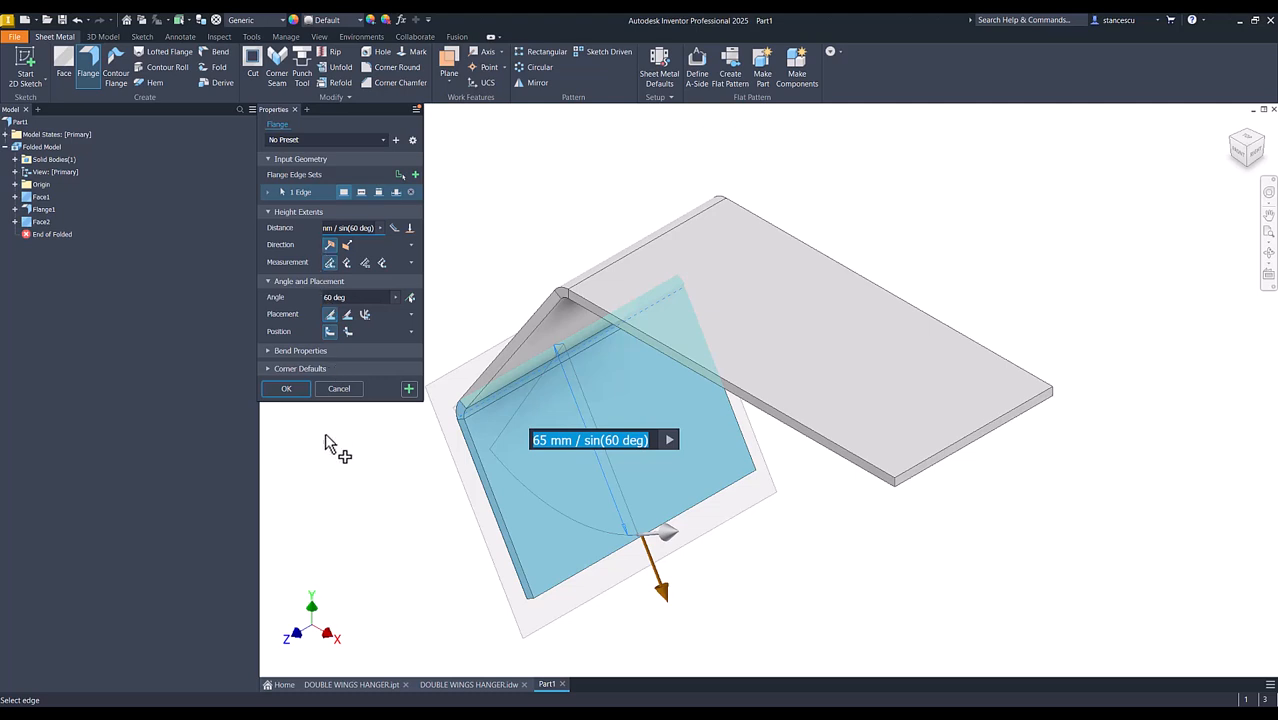
pyautogui.click(352, 298)
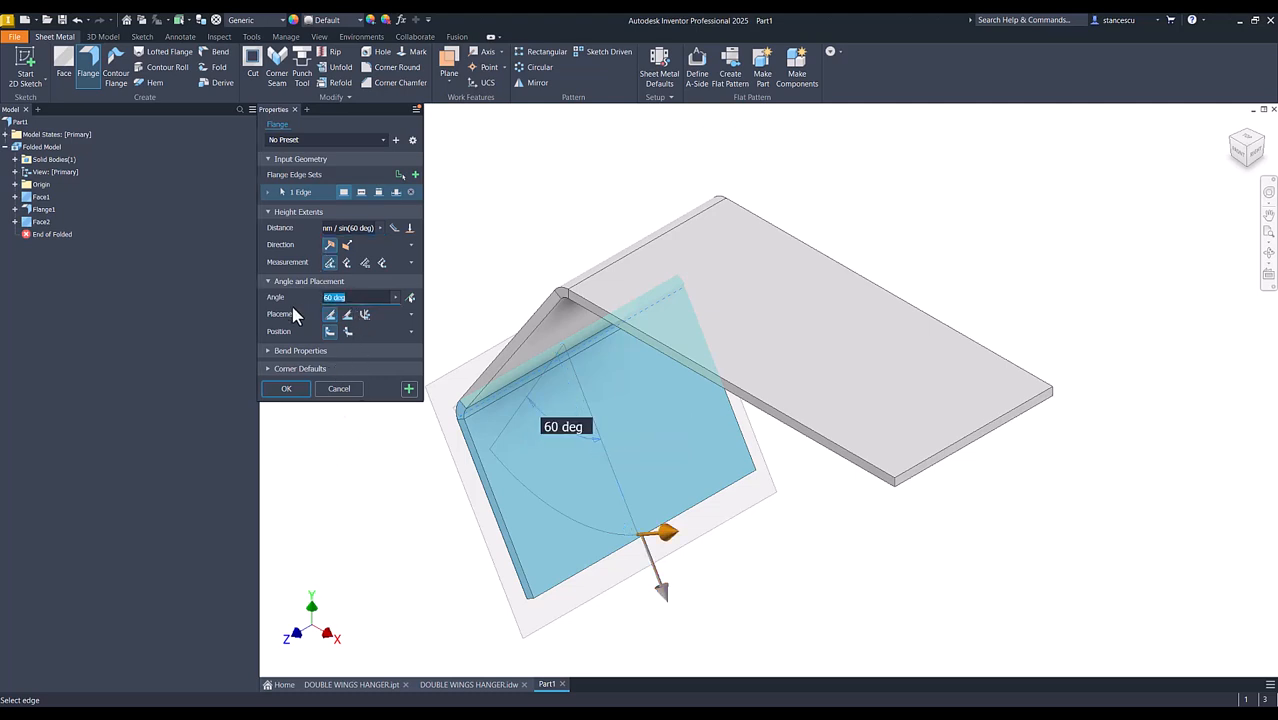
pyautogui.write('120')
pyautogui.keyDown('shift'); pyautogui.moveTo(848, 158); pyautogui.dragTo(870, 214, button='middle'); pyautogui.keyUp('shift')
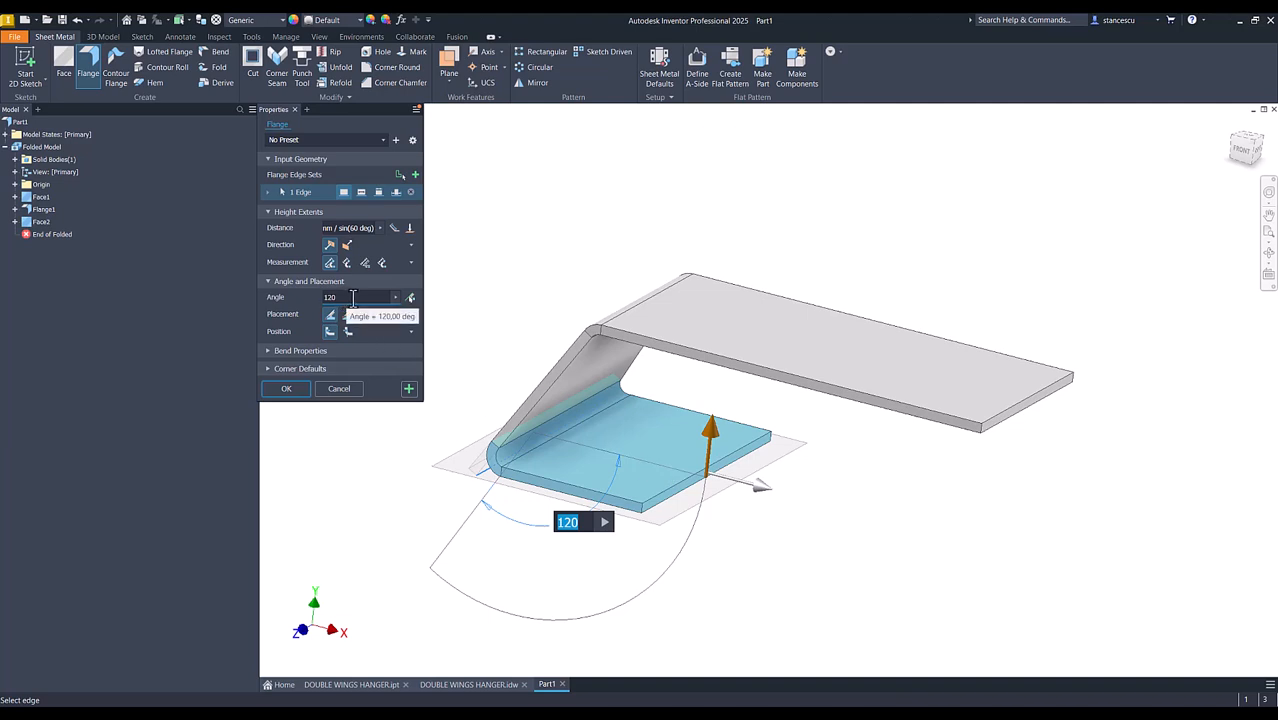
pyautogui.click(360, 228)
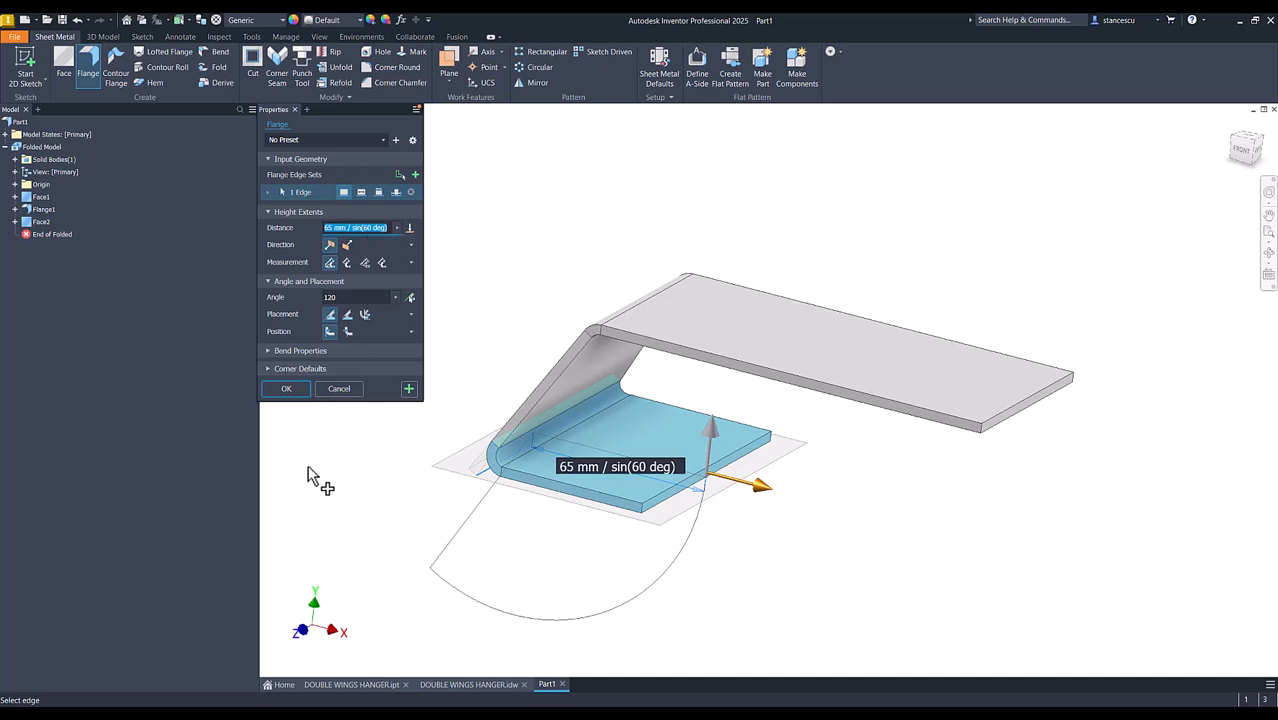
pyautogui.write('50')
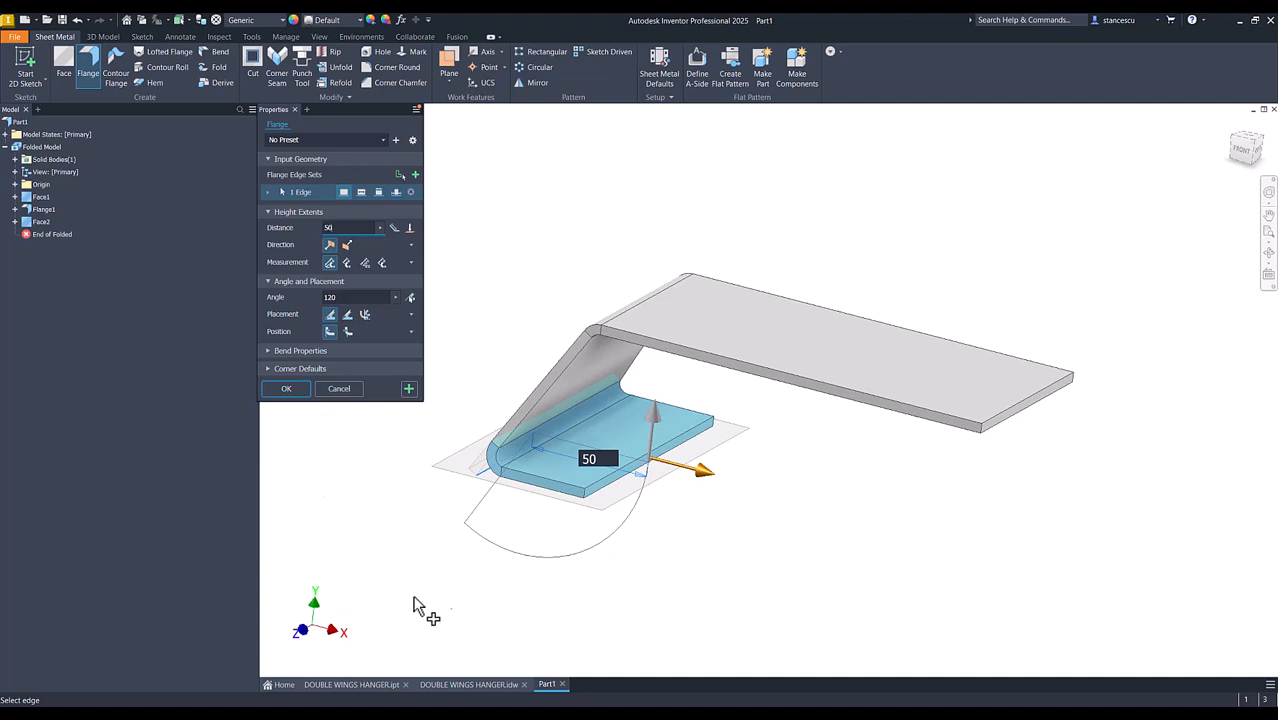
pyautogui.click(296, 392)
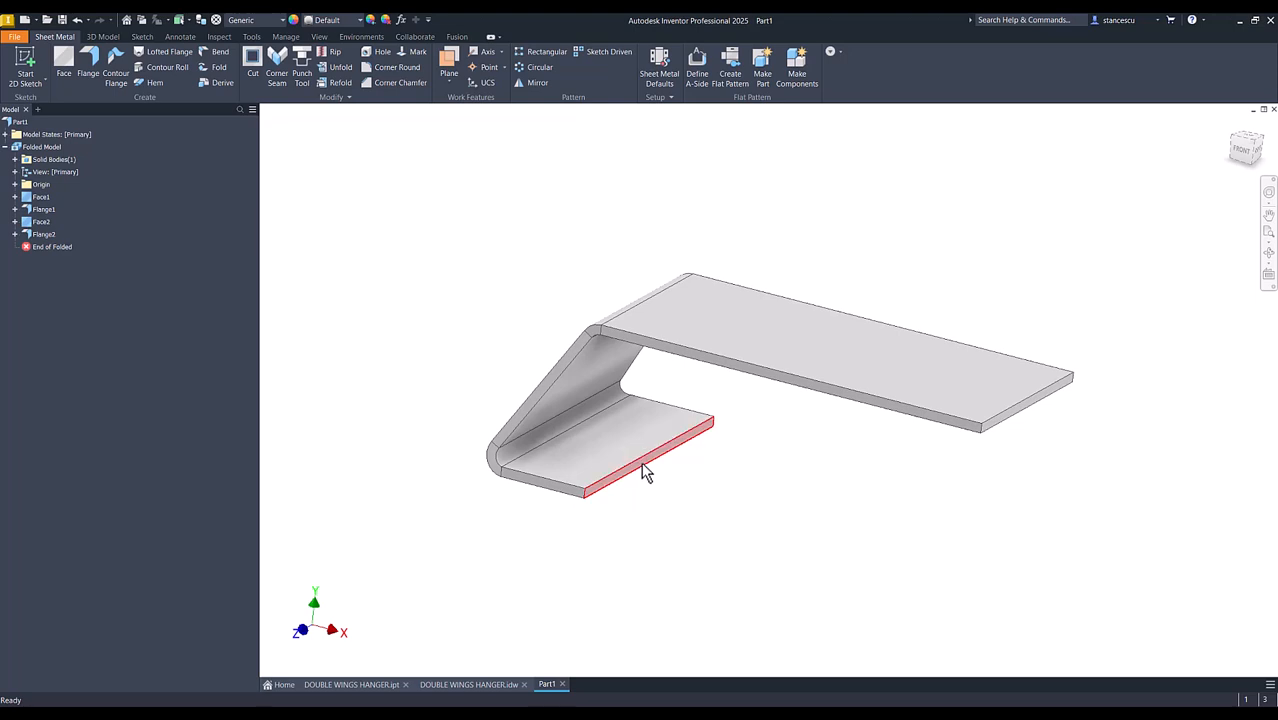
# Measure the distance from the YZ plane to the new flange's free end face and copy the minimum distance
pyautogui.click(14, 185)
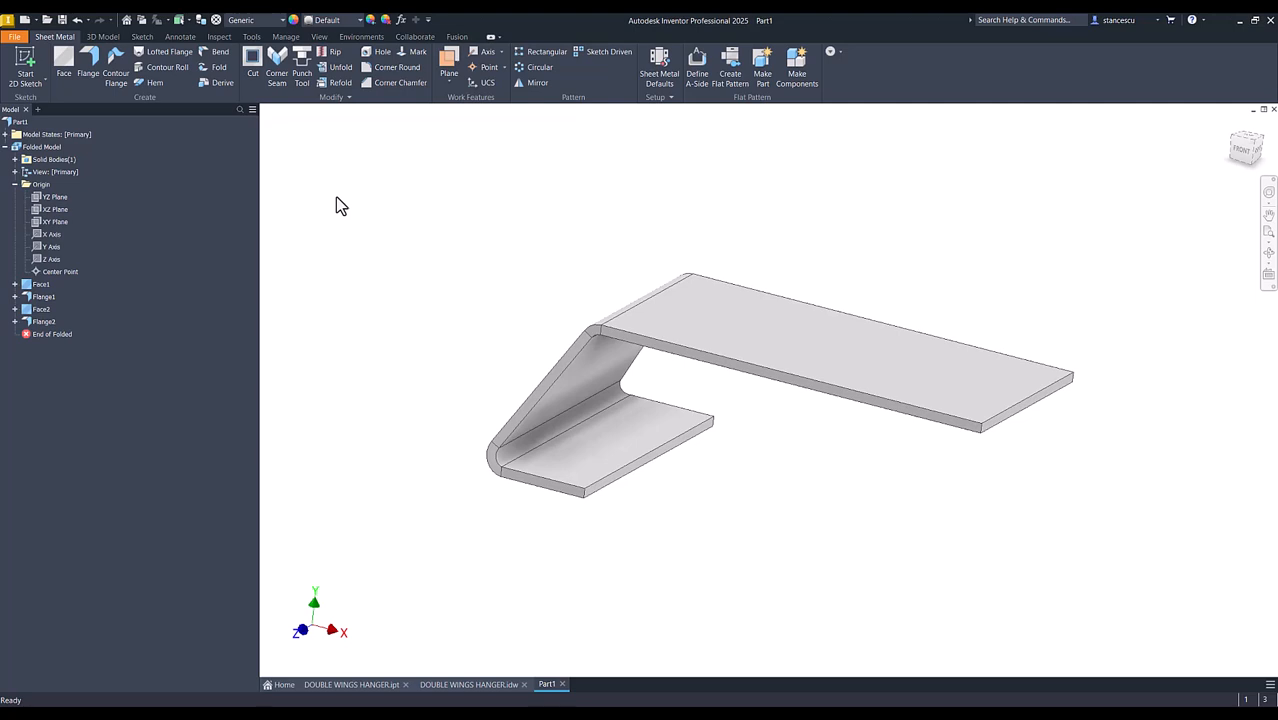
pyautogui.press('m')
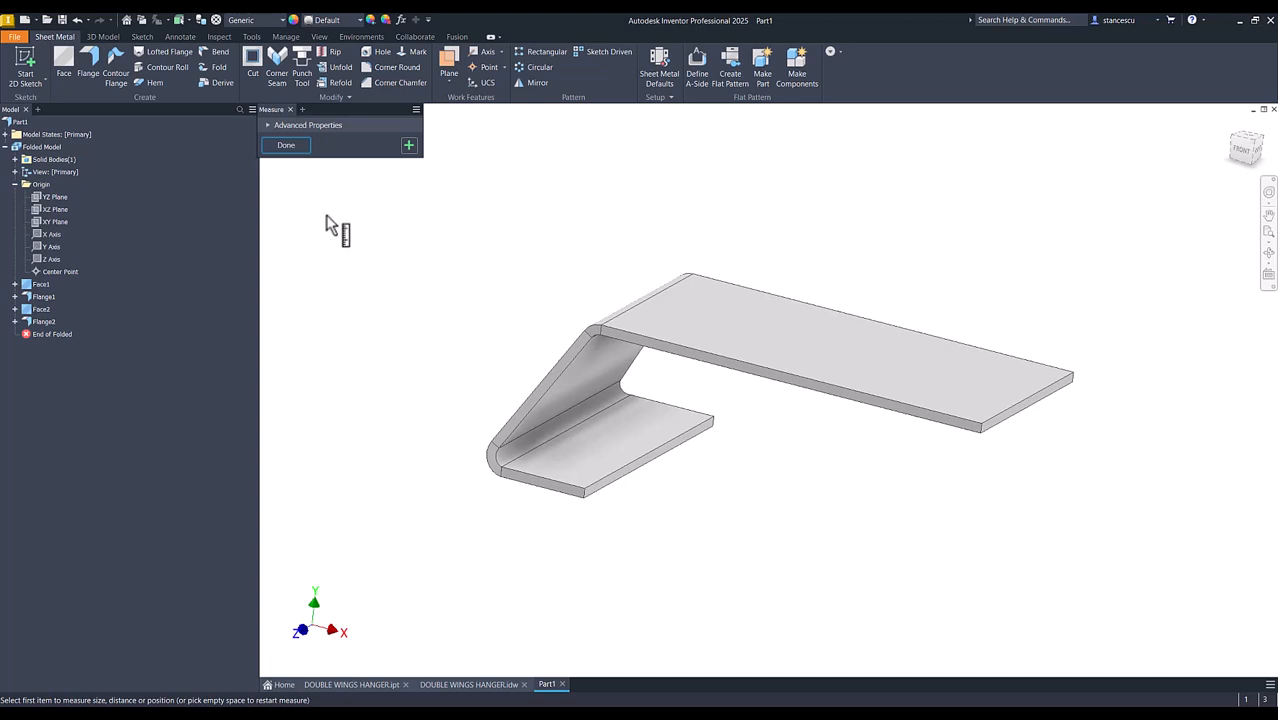
pyautogui.click(55, 198)
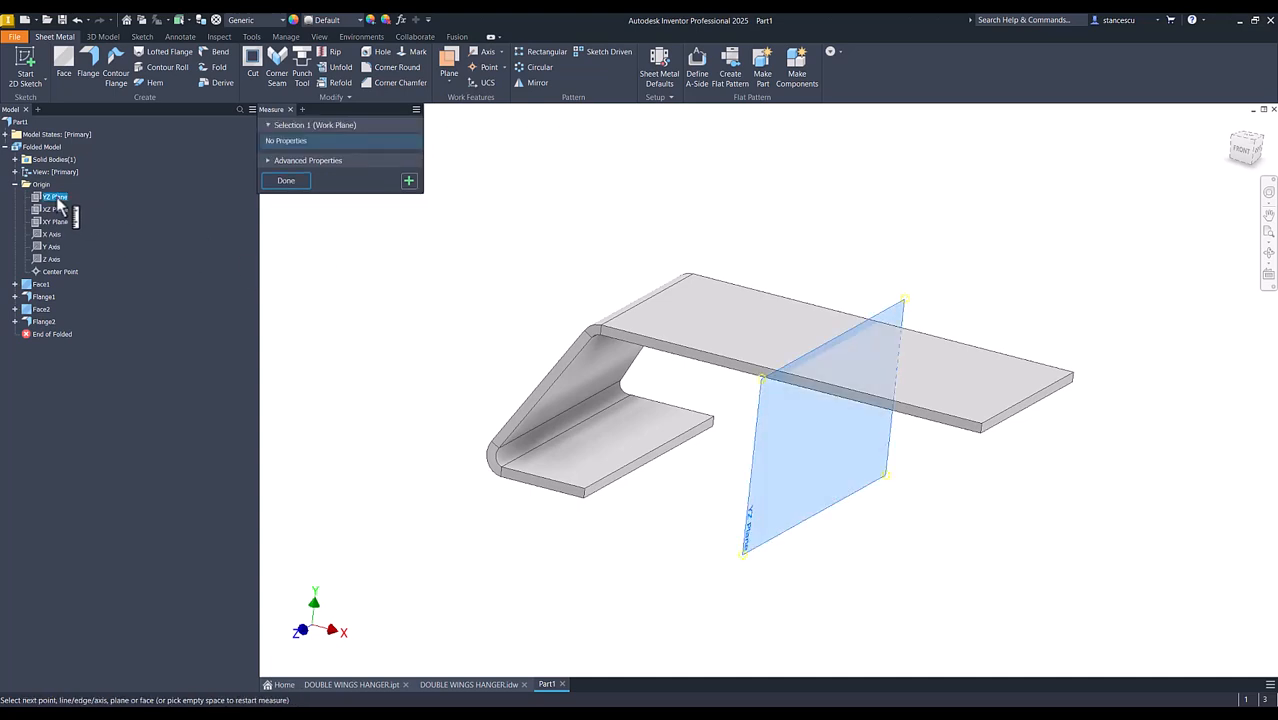
pyautogui.click(657, 460)
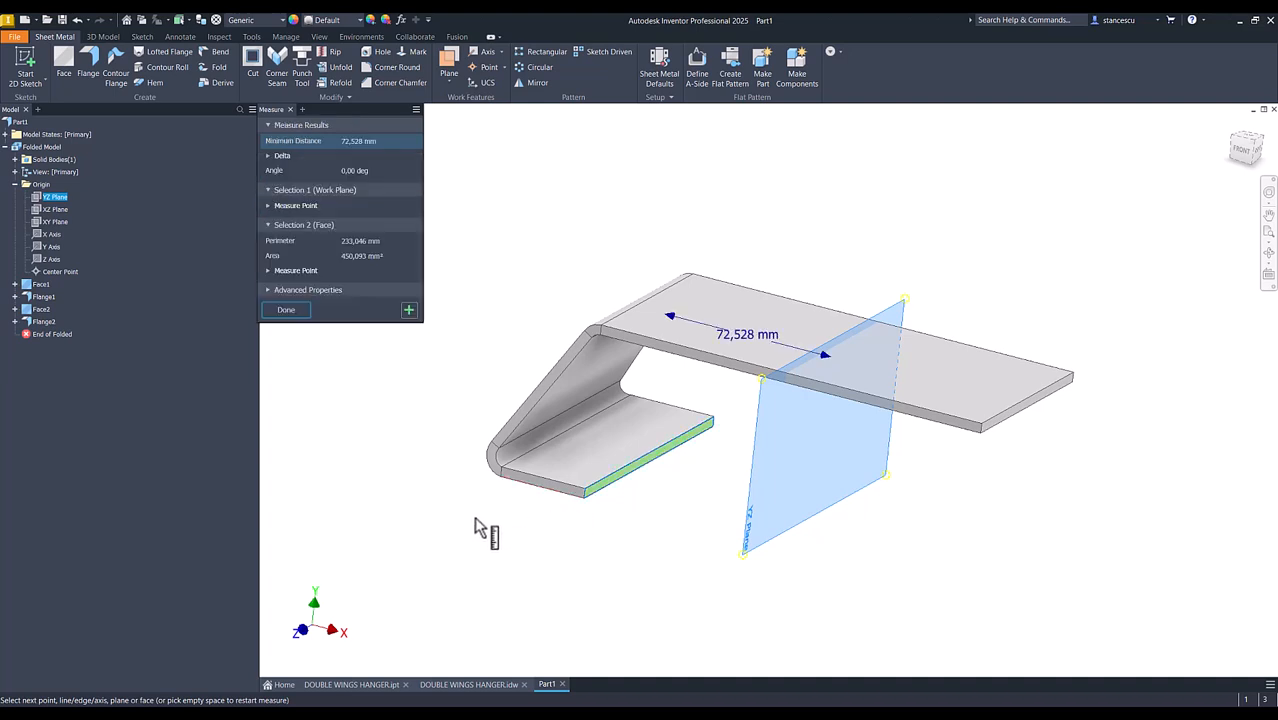
pyautogui.rightClick(349, 141)
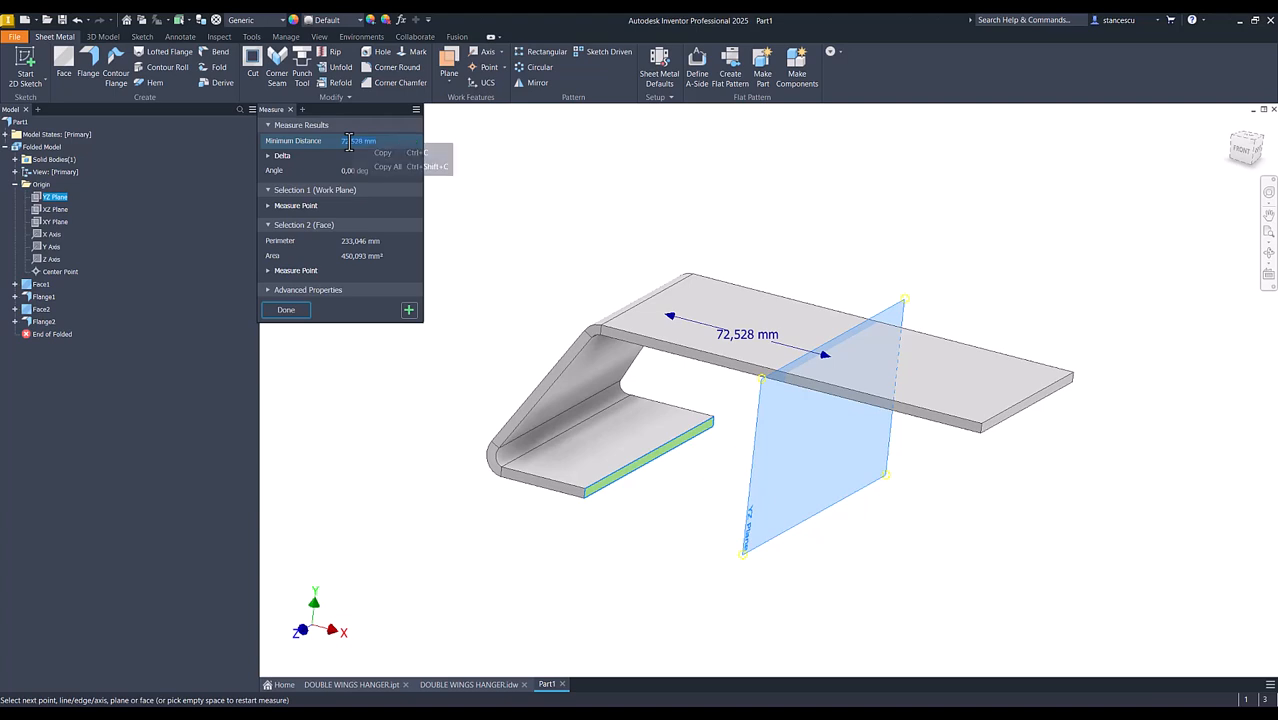
pyautogui.click(385, 153)
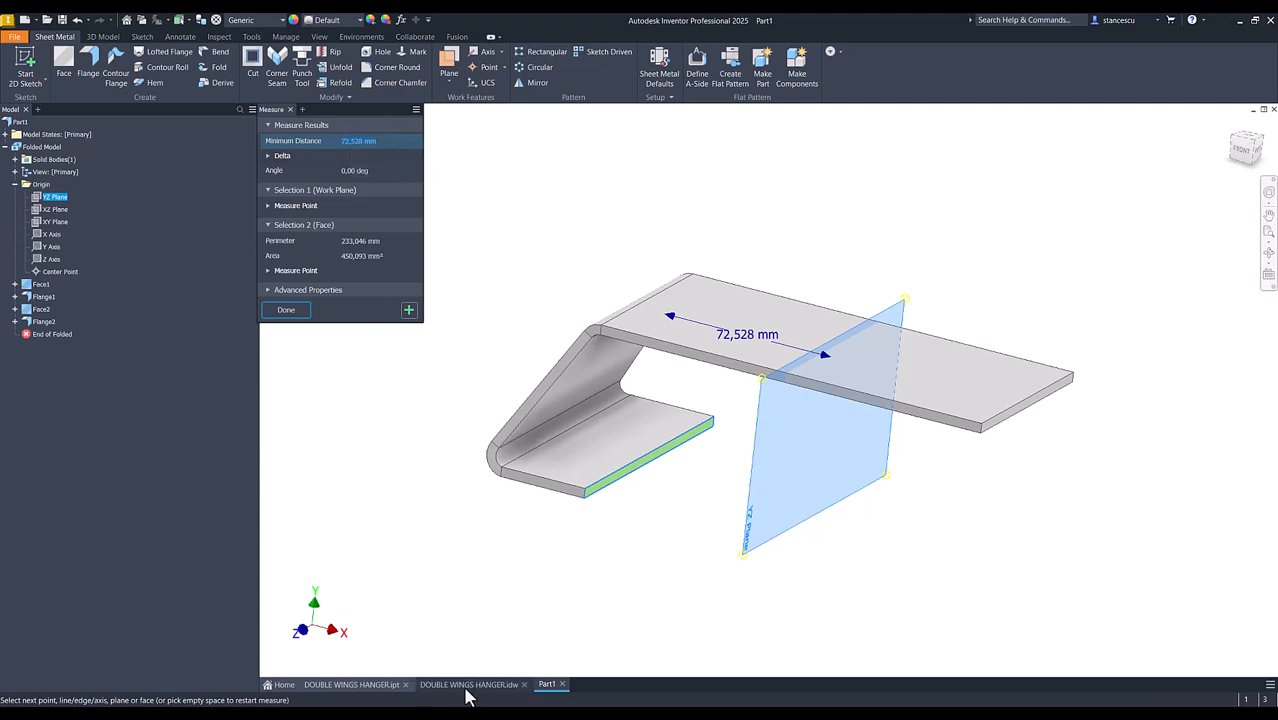
pyautogui.moveTo(467, 697)
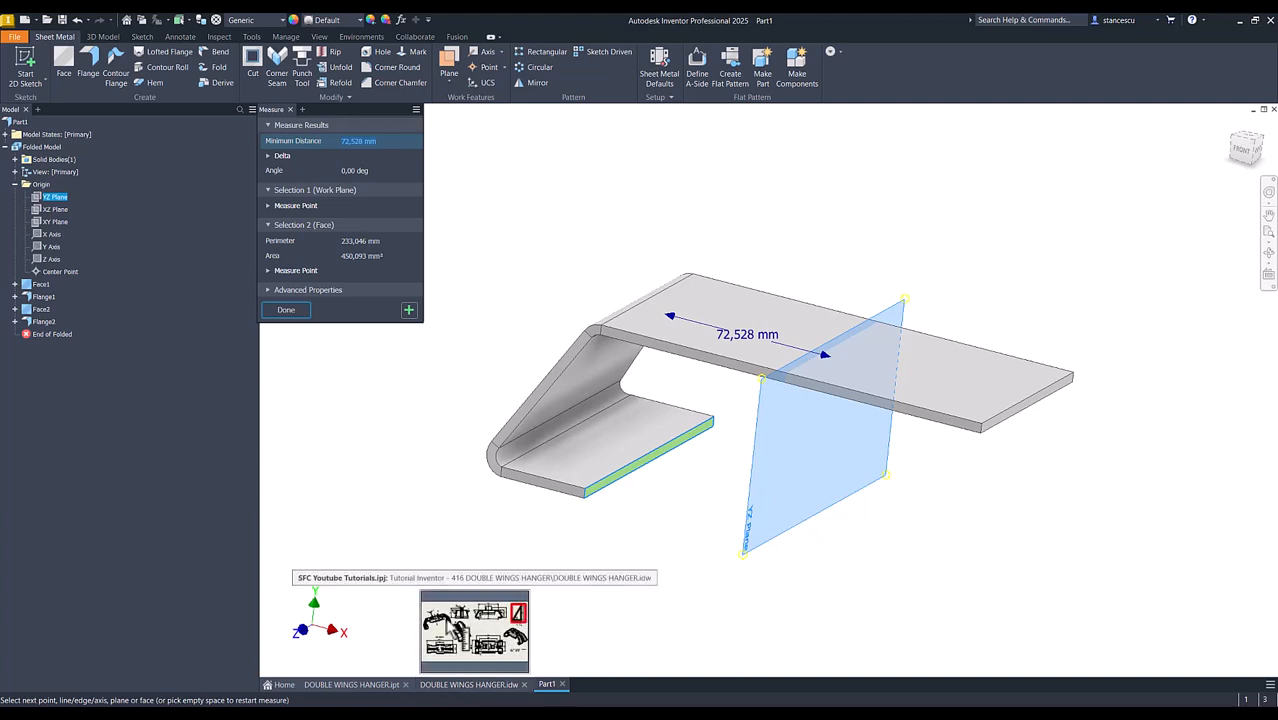
pyautogui.click(415, 520)
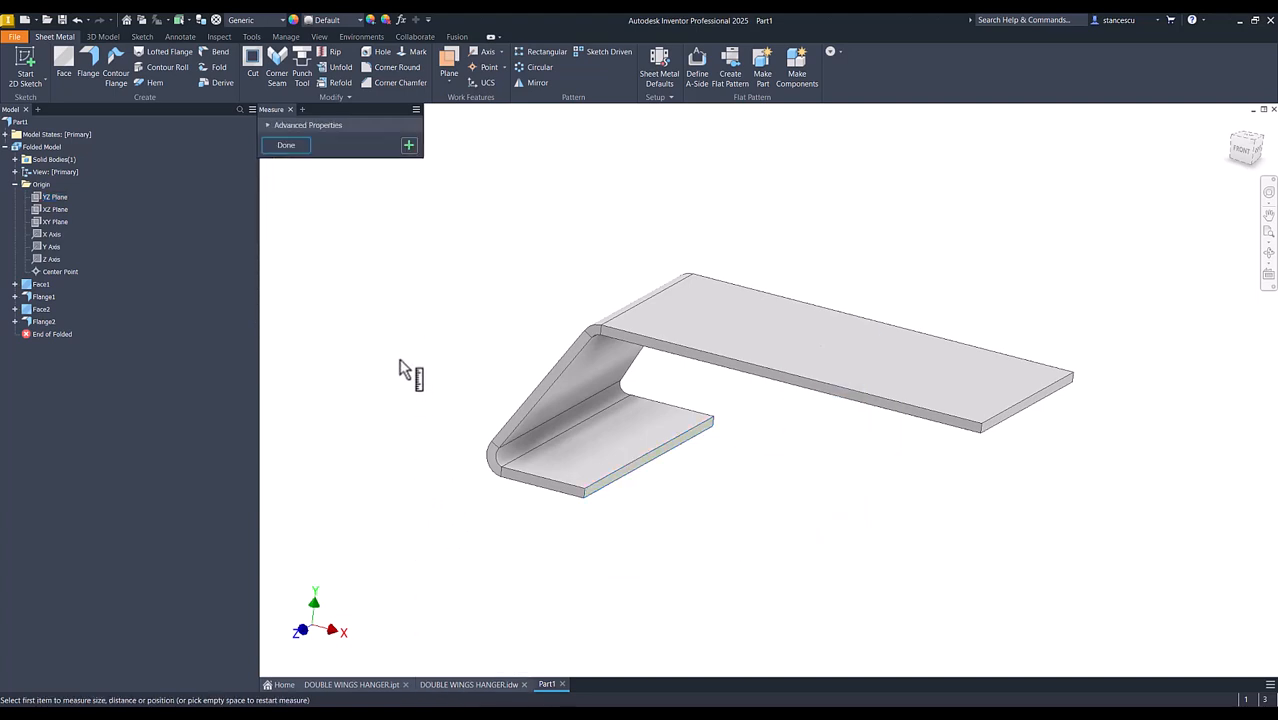
pyautogui.press('Escape')
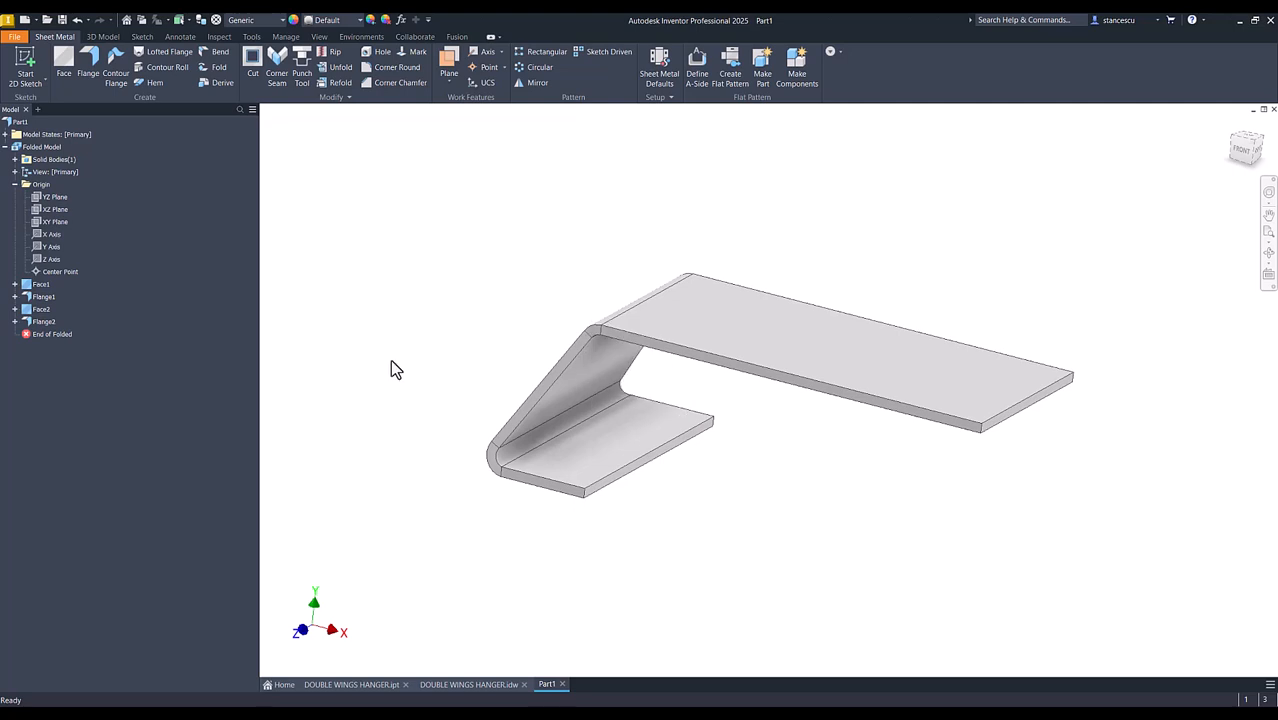
# Edit the 50 mm lower flange and set its height distance to the expression 50 mm-(170-72,528 mm*2)/2
pyautogui.doubleClick(38, 324)
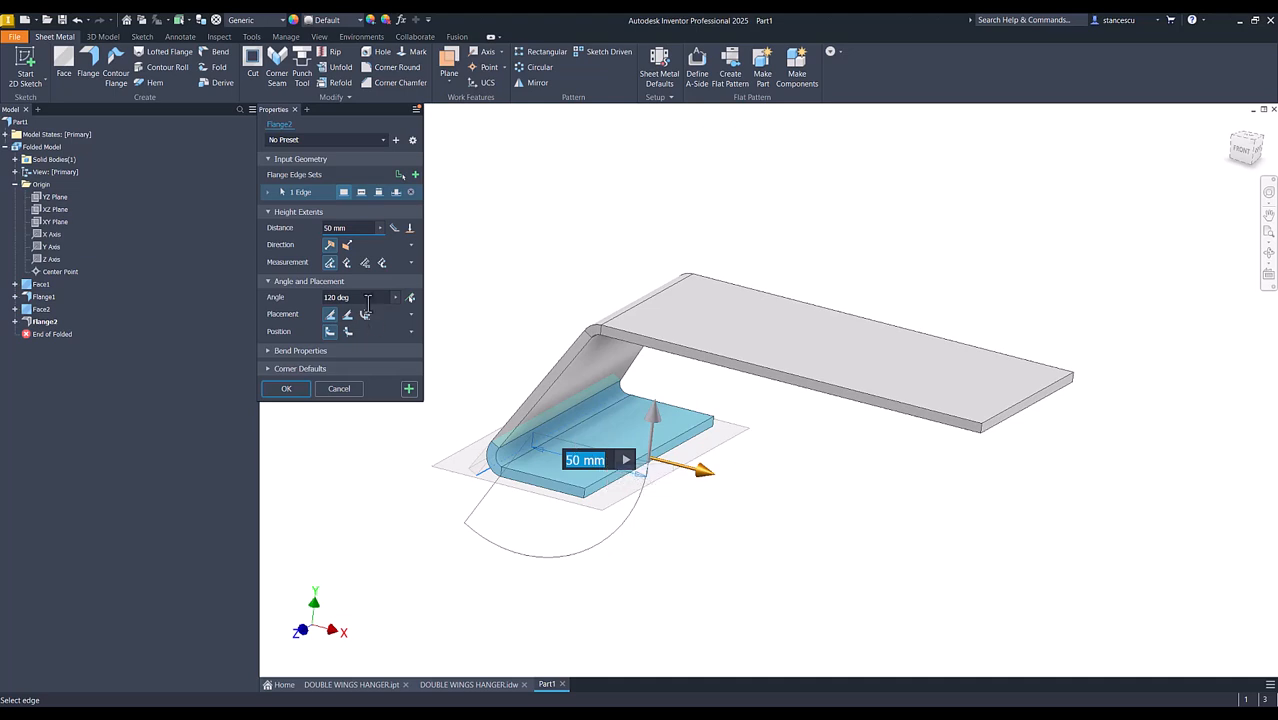
pyautogui.click(358, 227)
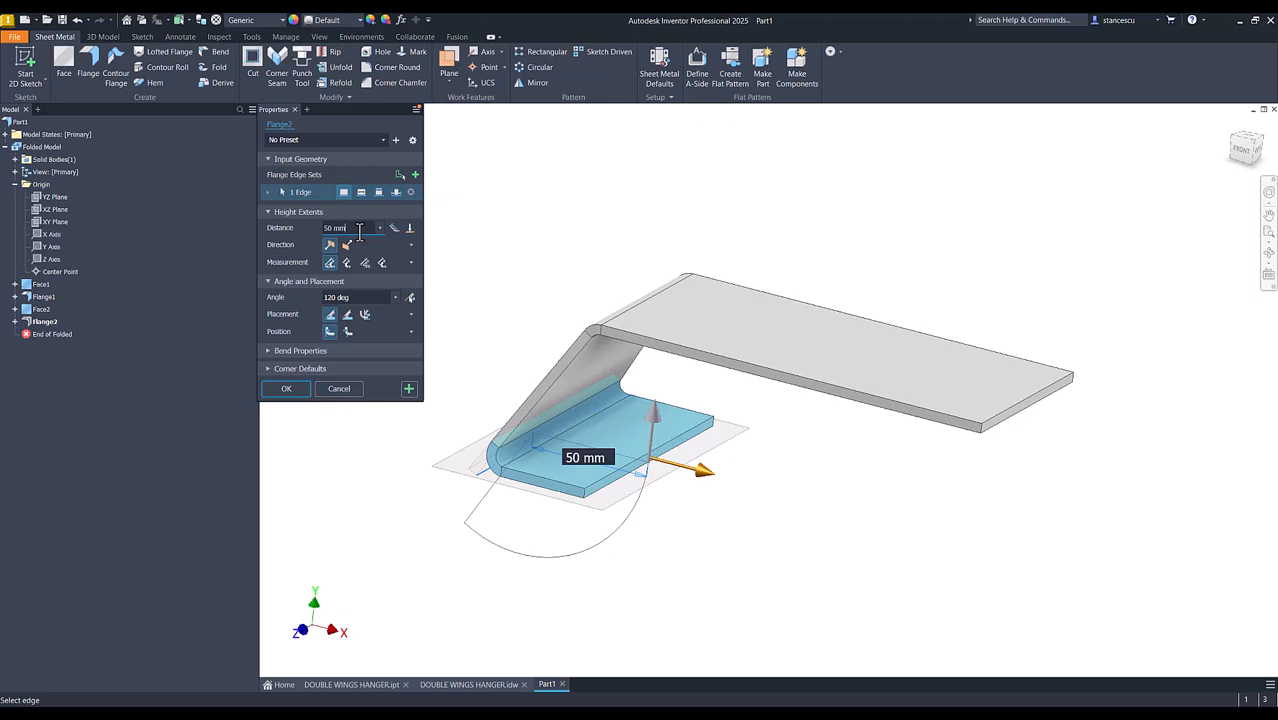
pyautogui.write('-')
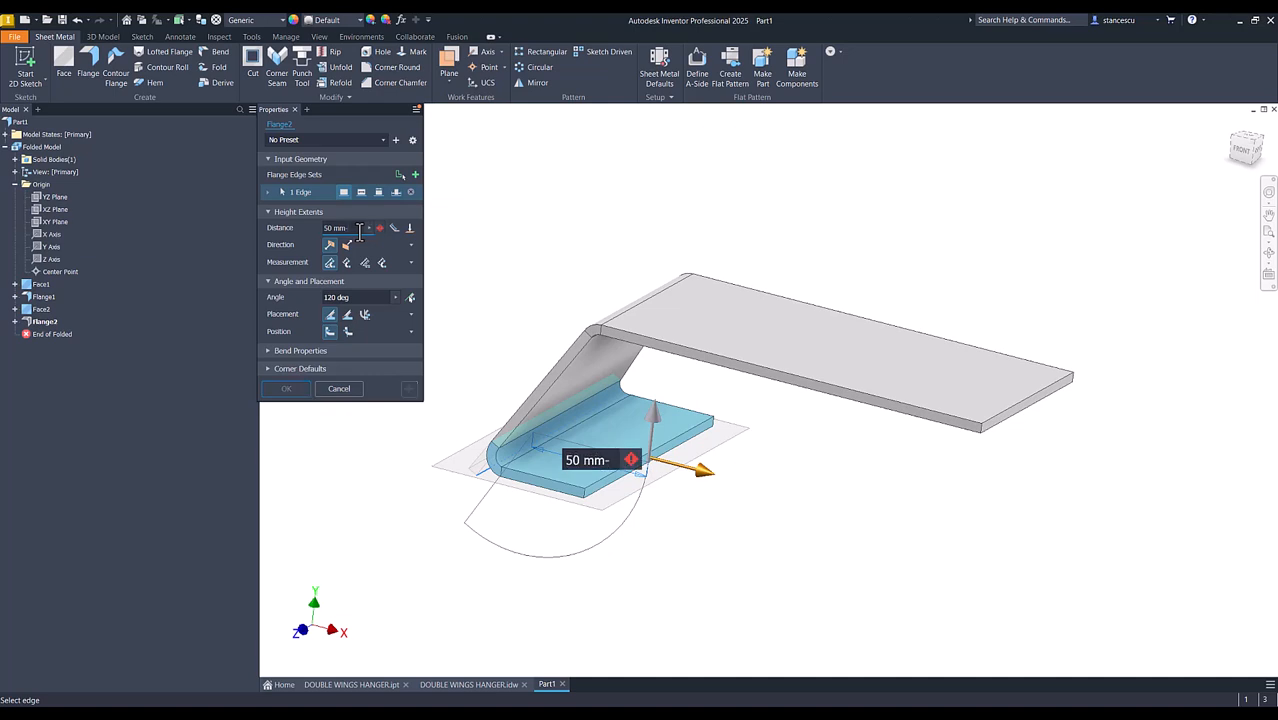
pyautogui.write('(1')
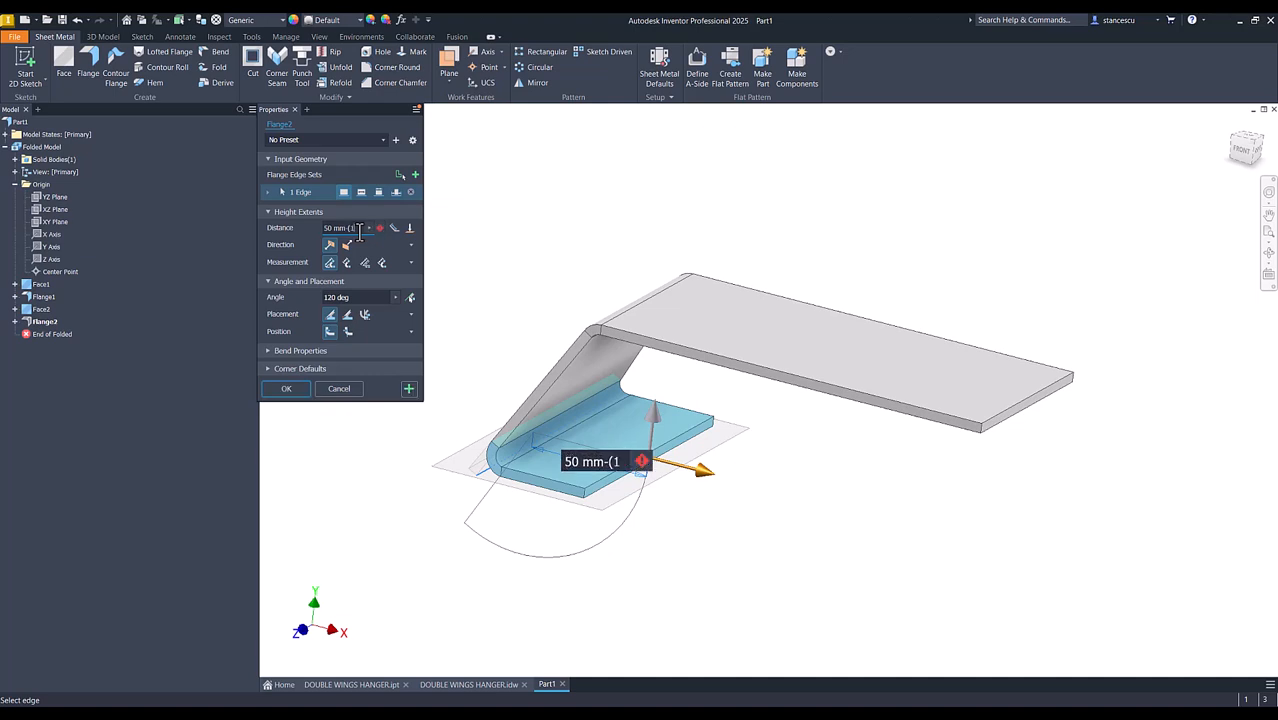
pyautogui.write('70')
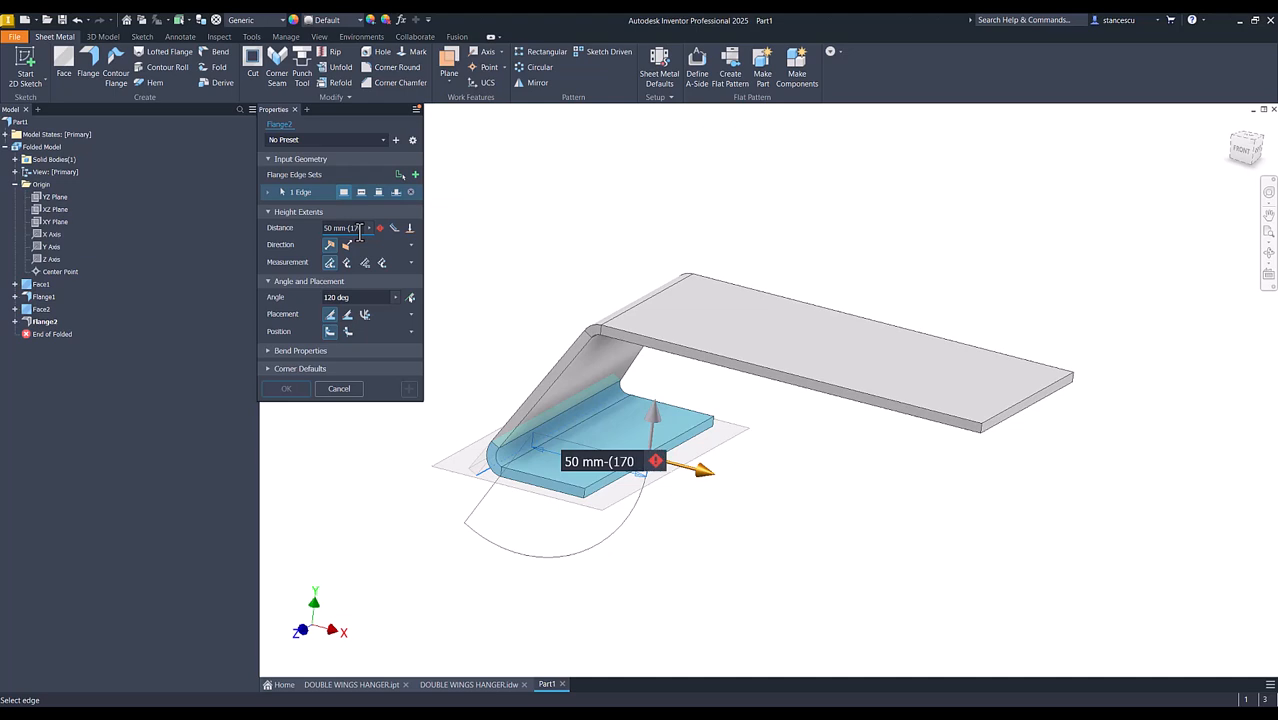
pyautogui.write('-')
pyautogui.write('72,528 mm')
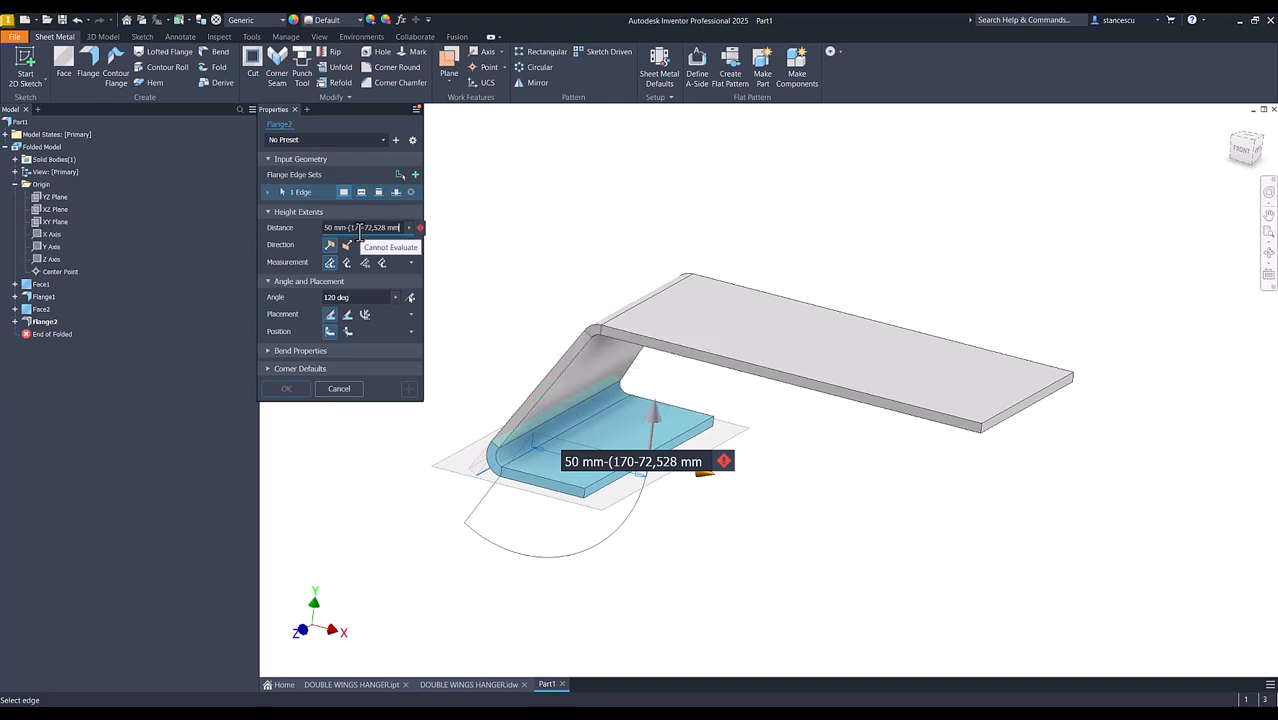
pyautogui.write('*2')
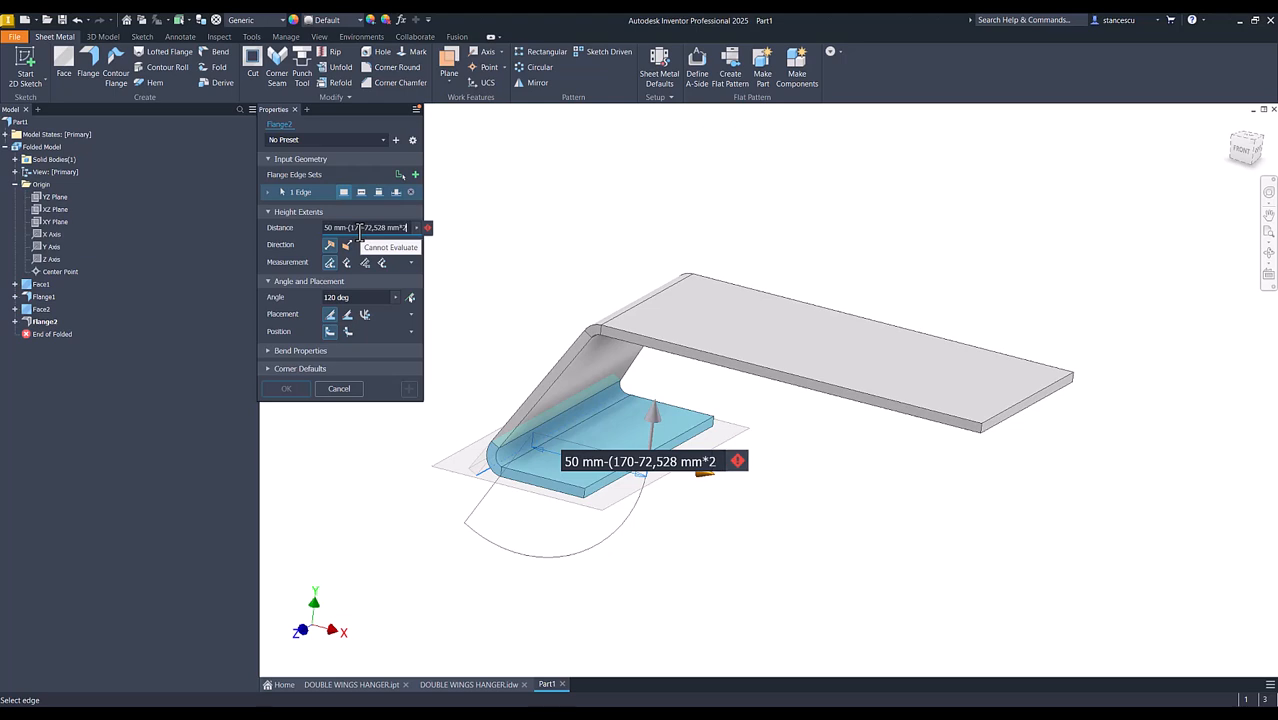
pyautogui.write(')')
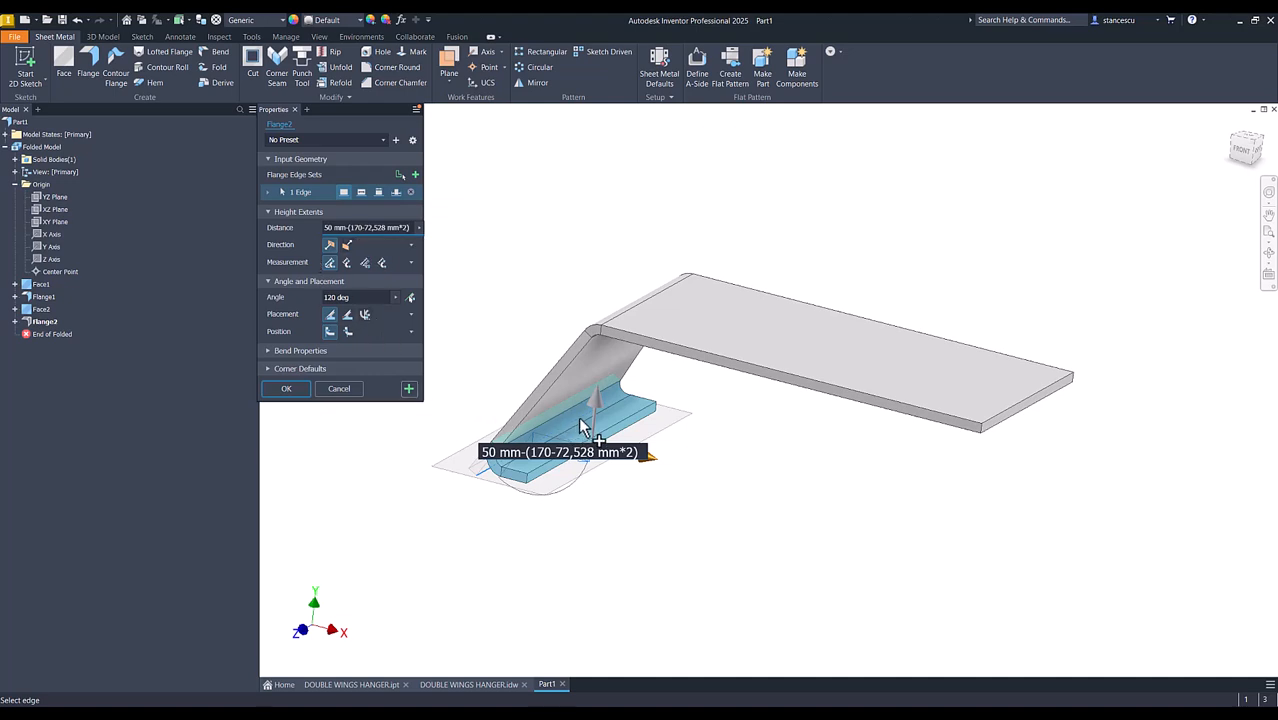
pyautogui.click(637, 456)
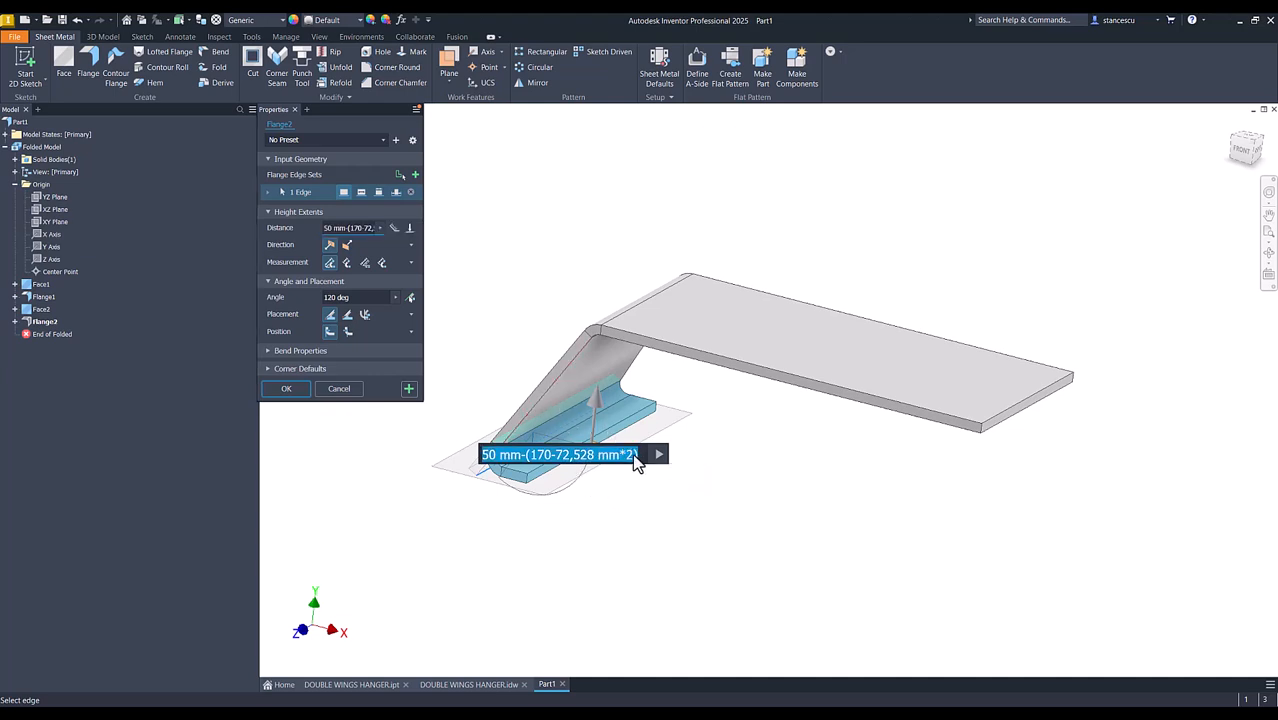
pyautogui.click(345, 228)
pyautogui.press('End')
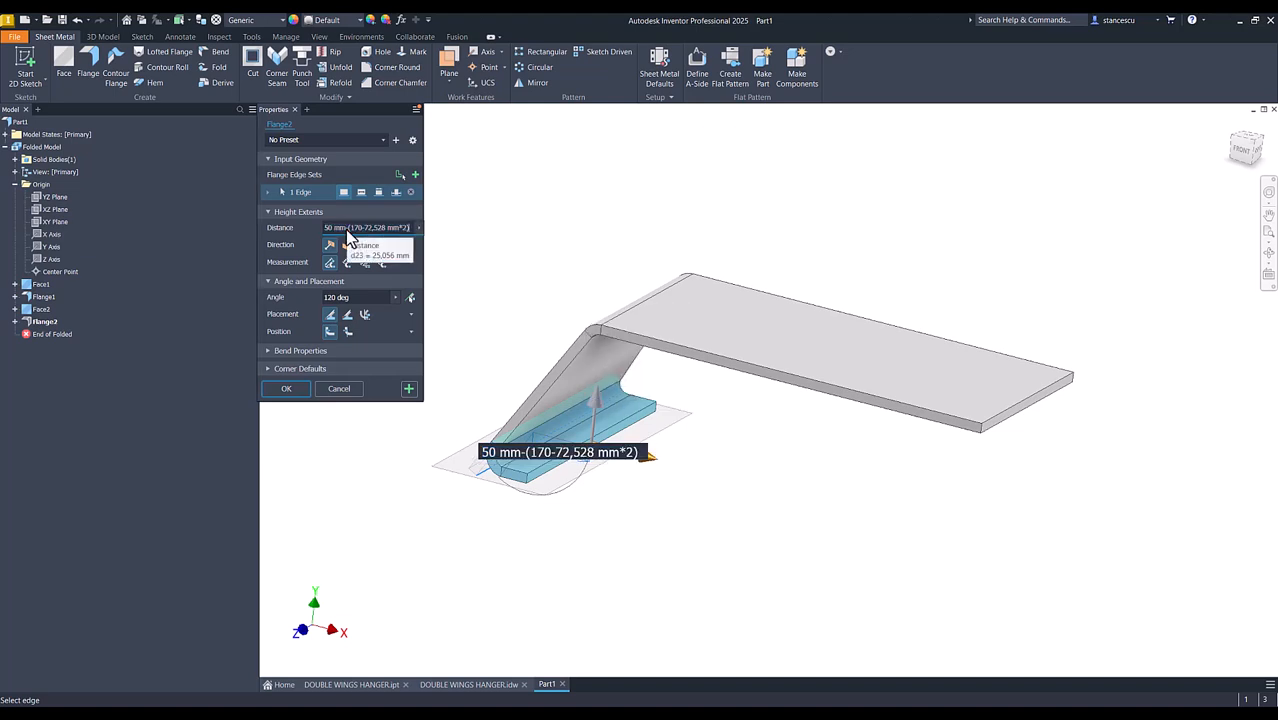
pyautogui.write('/2')
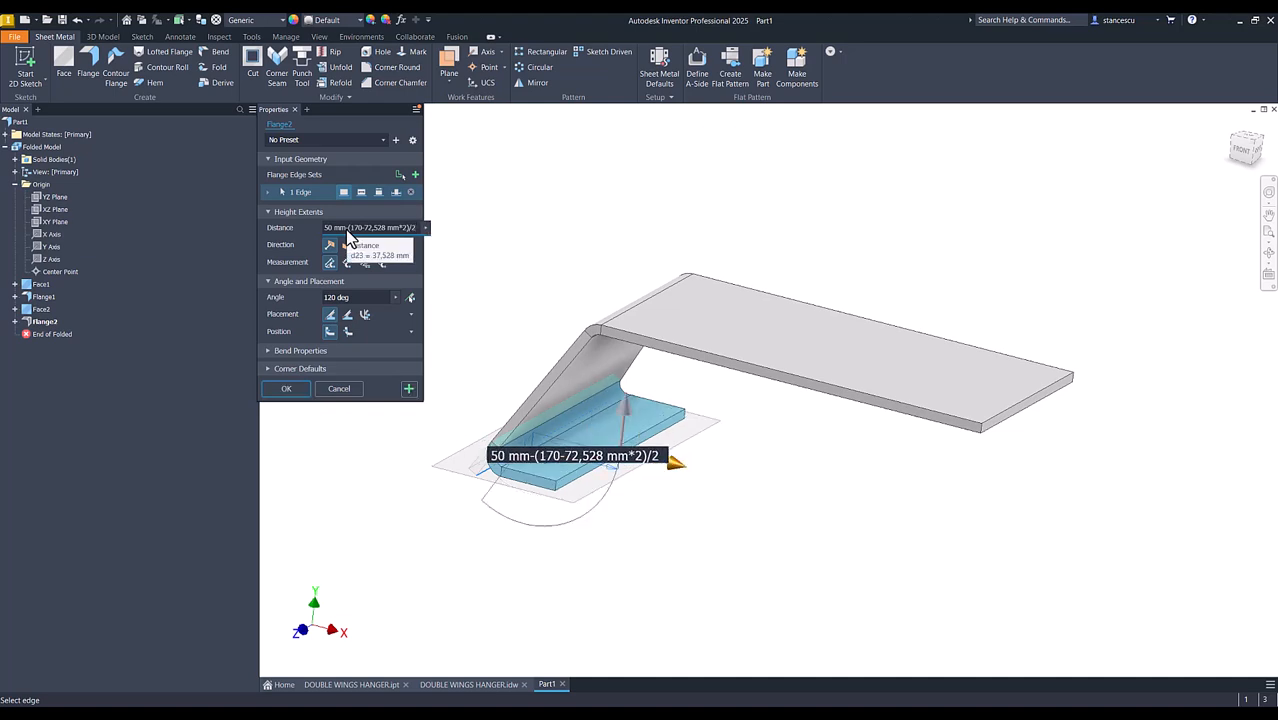
pyautogui.click(287, 389)
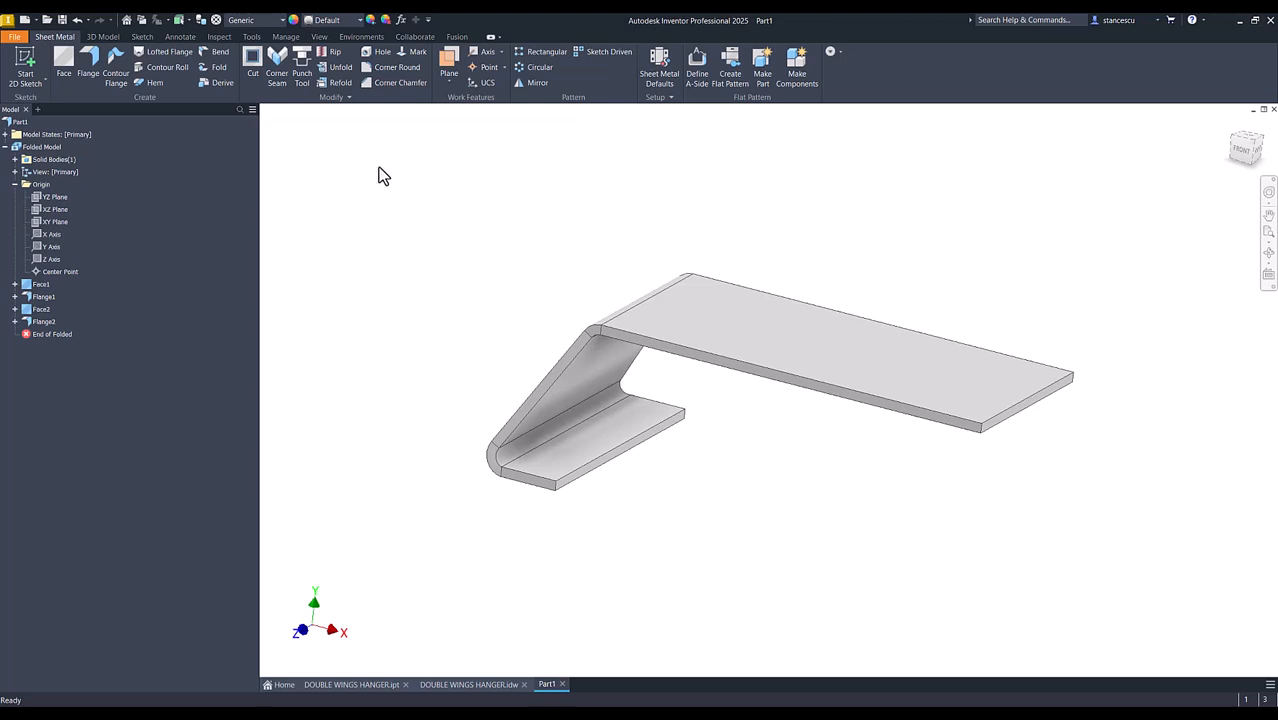
# Measure the distance from the YZ plane to the shortened flange's free end face
pyautogui.click(448, 60)
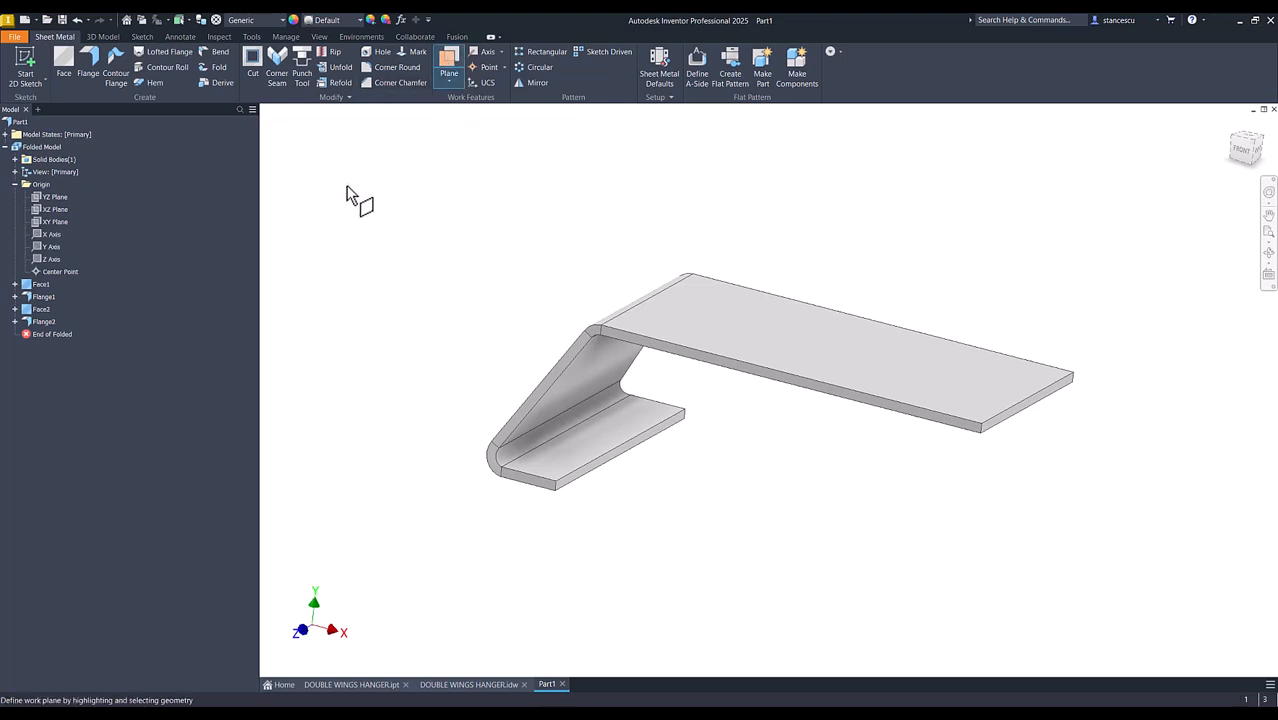
pyautogui.press('Escape')
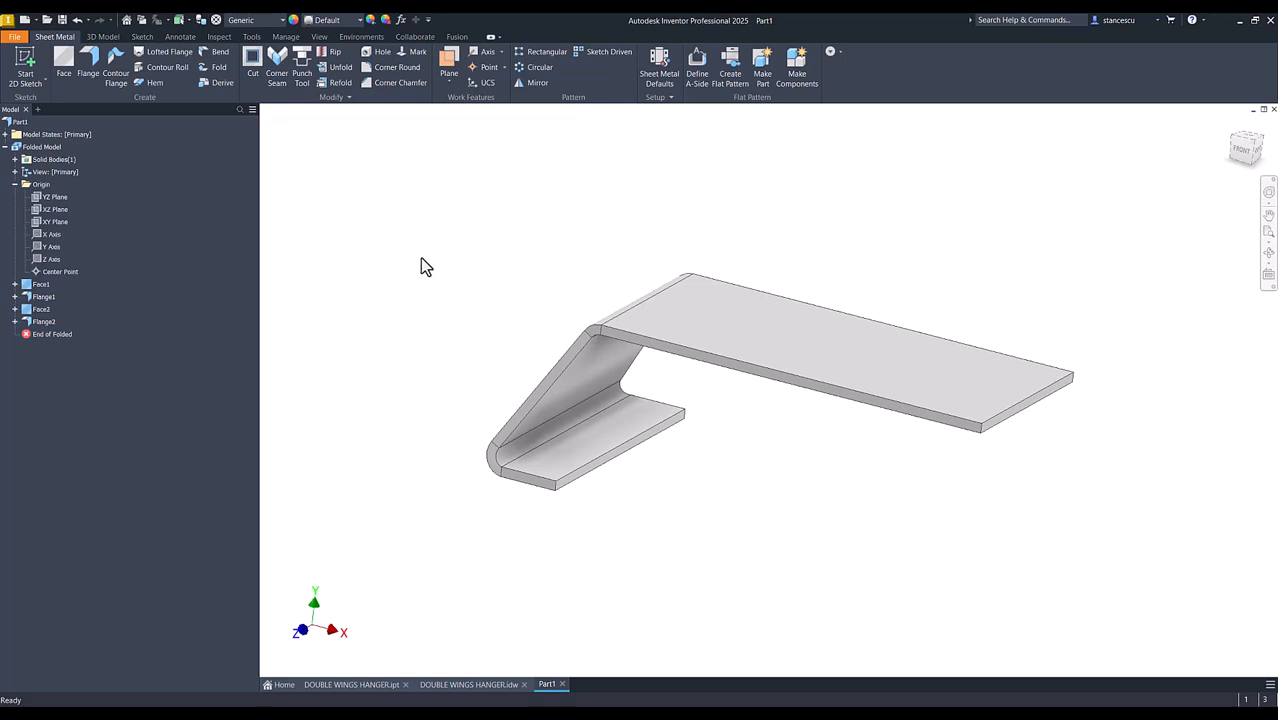
pyautogui.press('m')
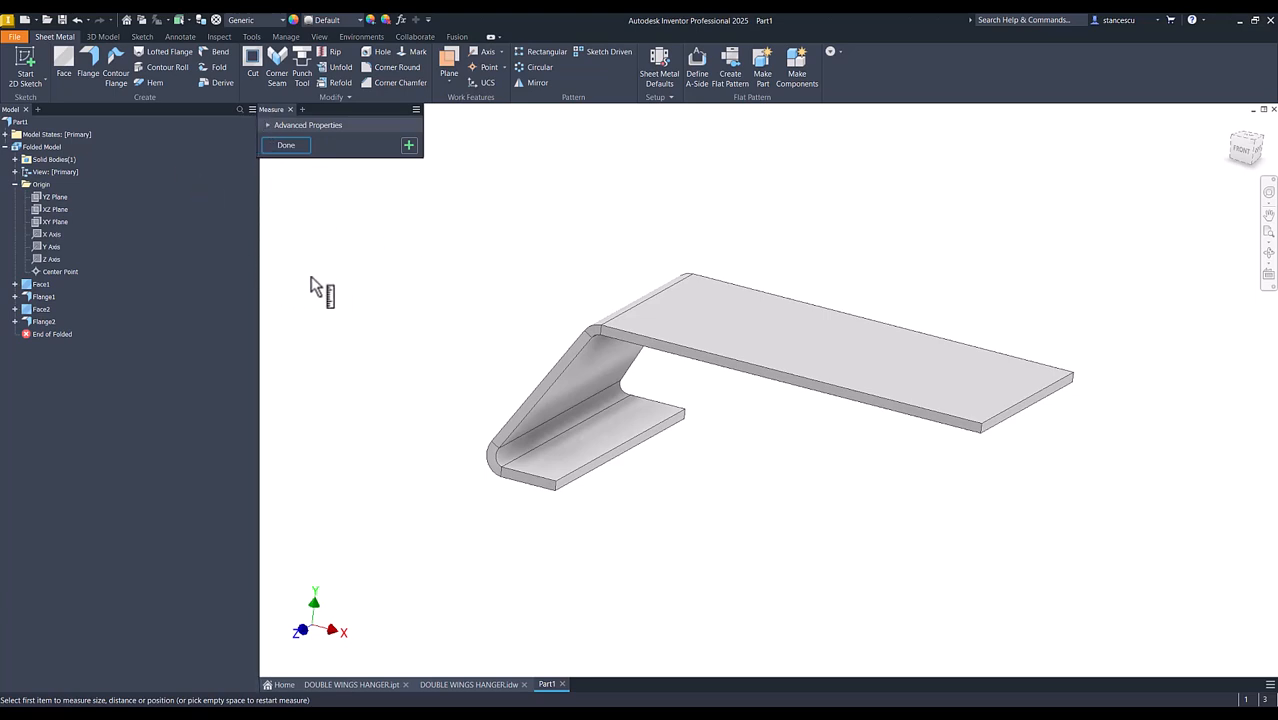
pyautogui.click(68, 200)
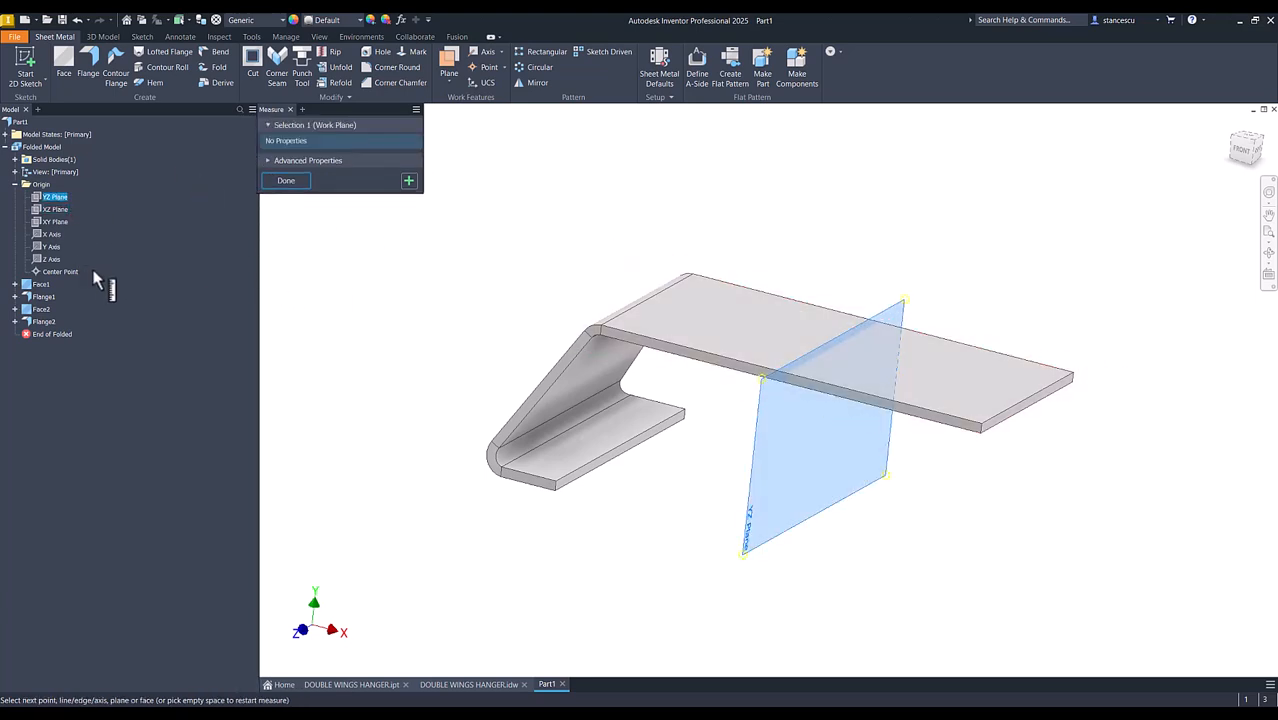
pyautogui.click(580, 483)
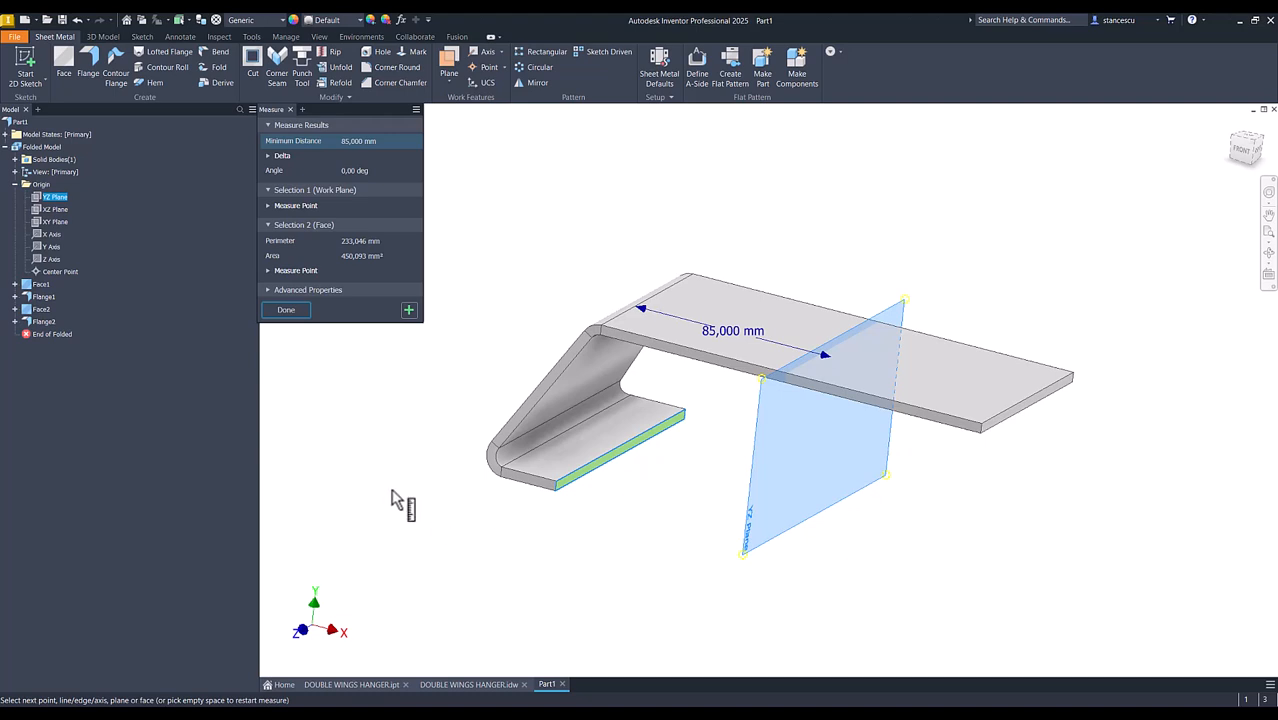
pyautogui.click(287, 311)
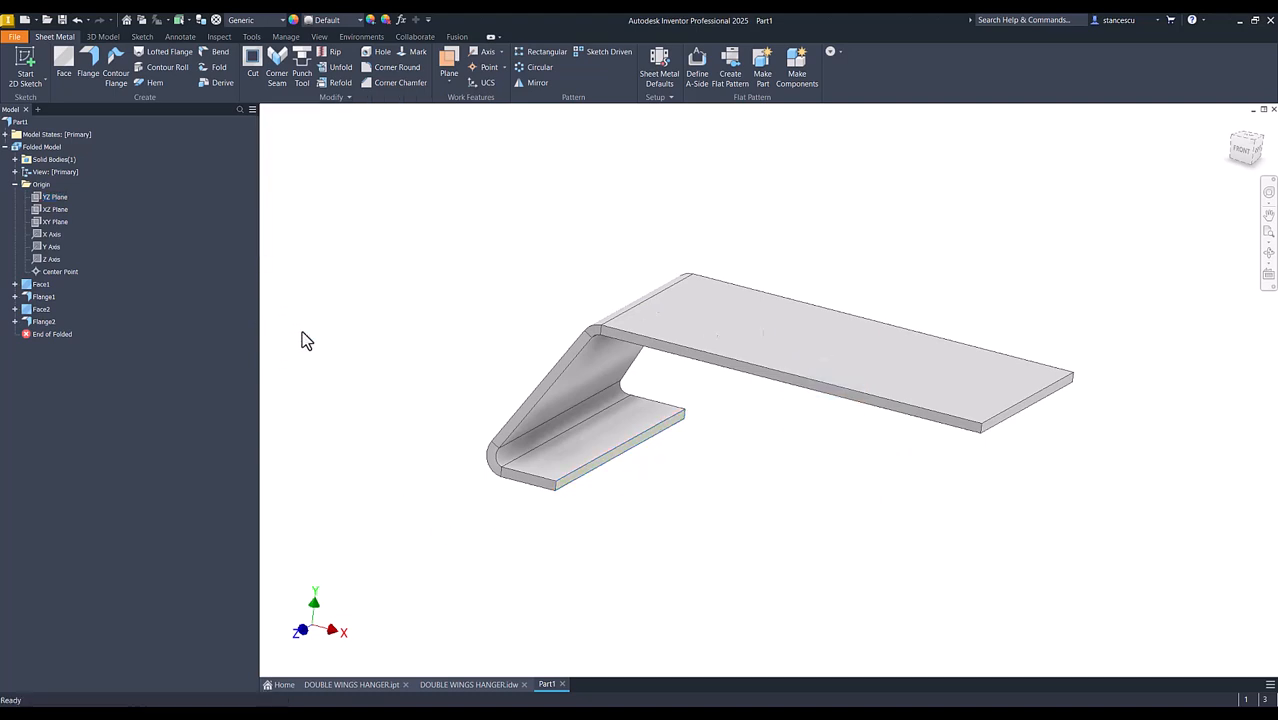
# Restore the home view of the part and create its flat pattern
pyautogui.press('F6')
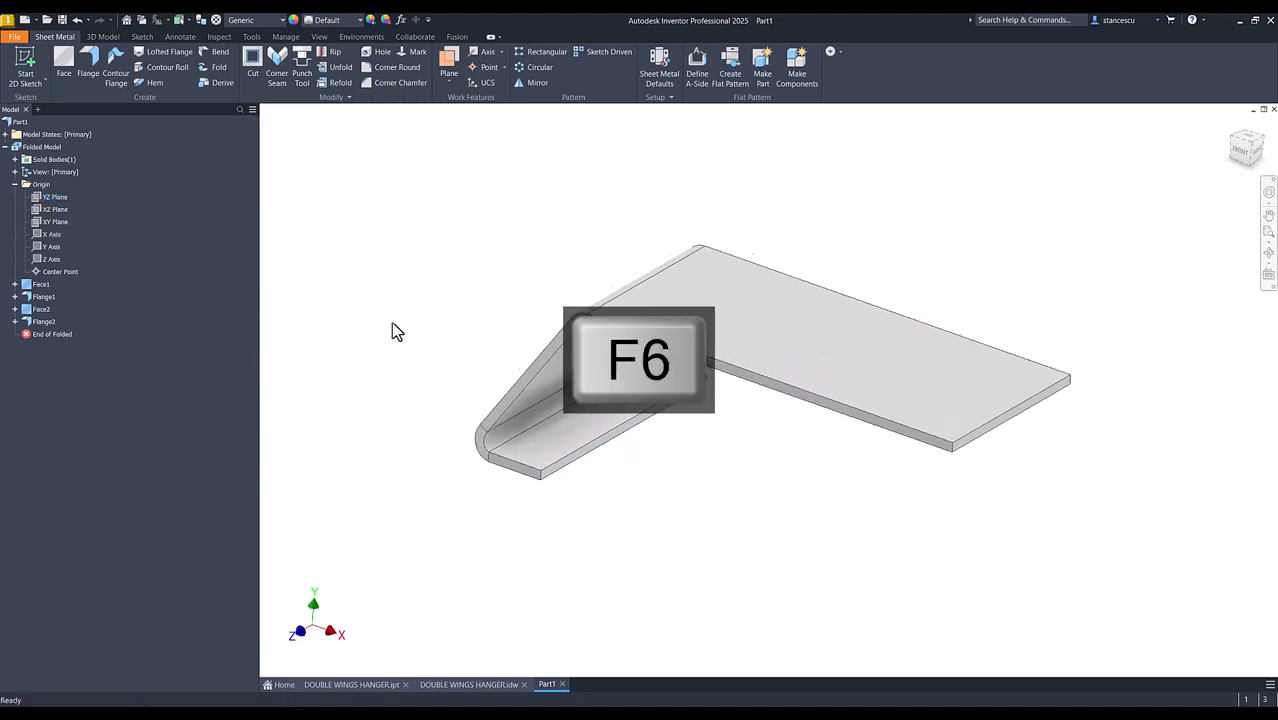
pyautogui.click(732, 67)
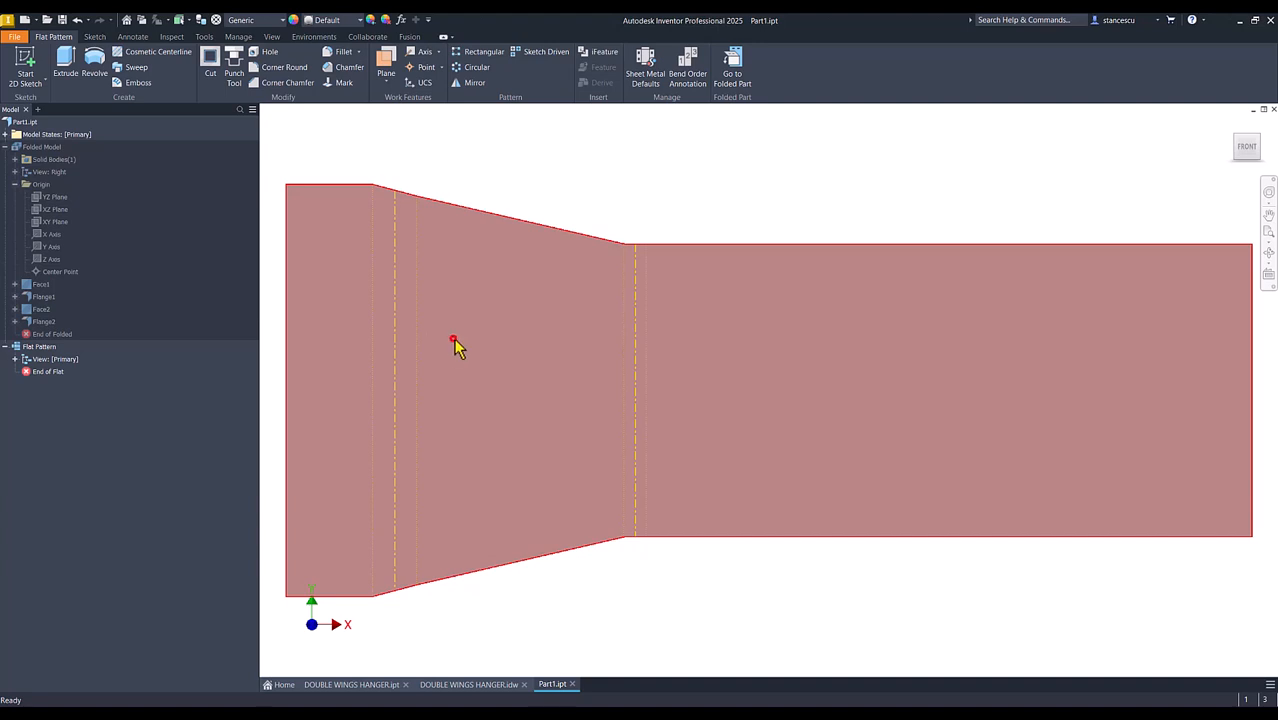
pyautogui.click(454, 338)
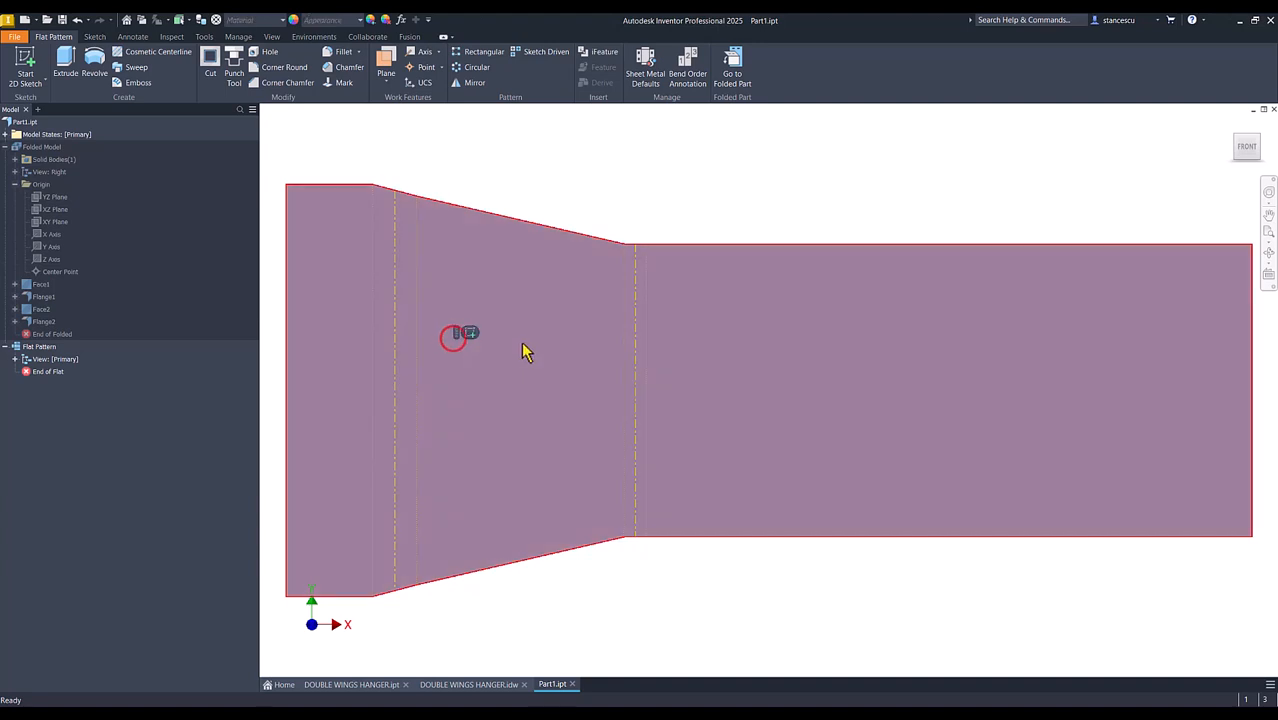
pyautogui.click(470, 333)
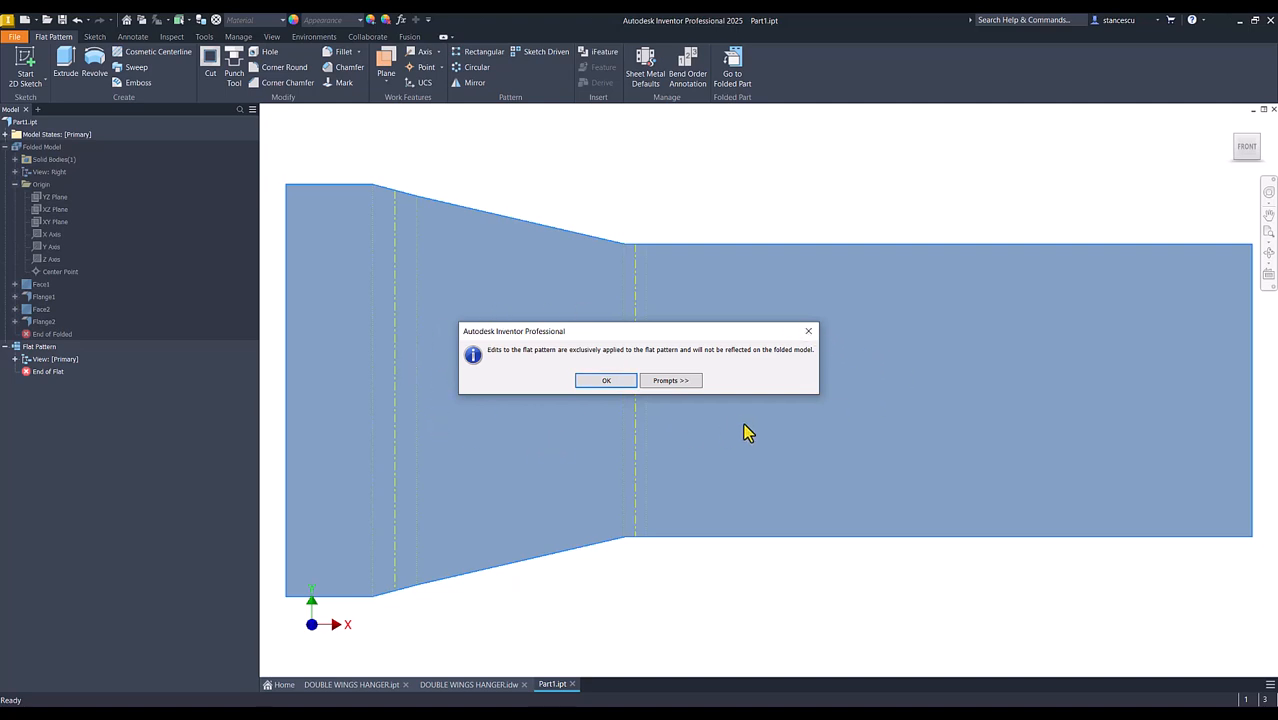
pyautogui.click(606, 381)
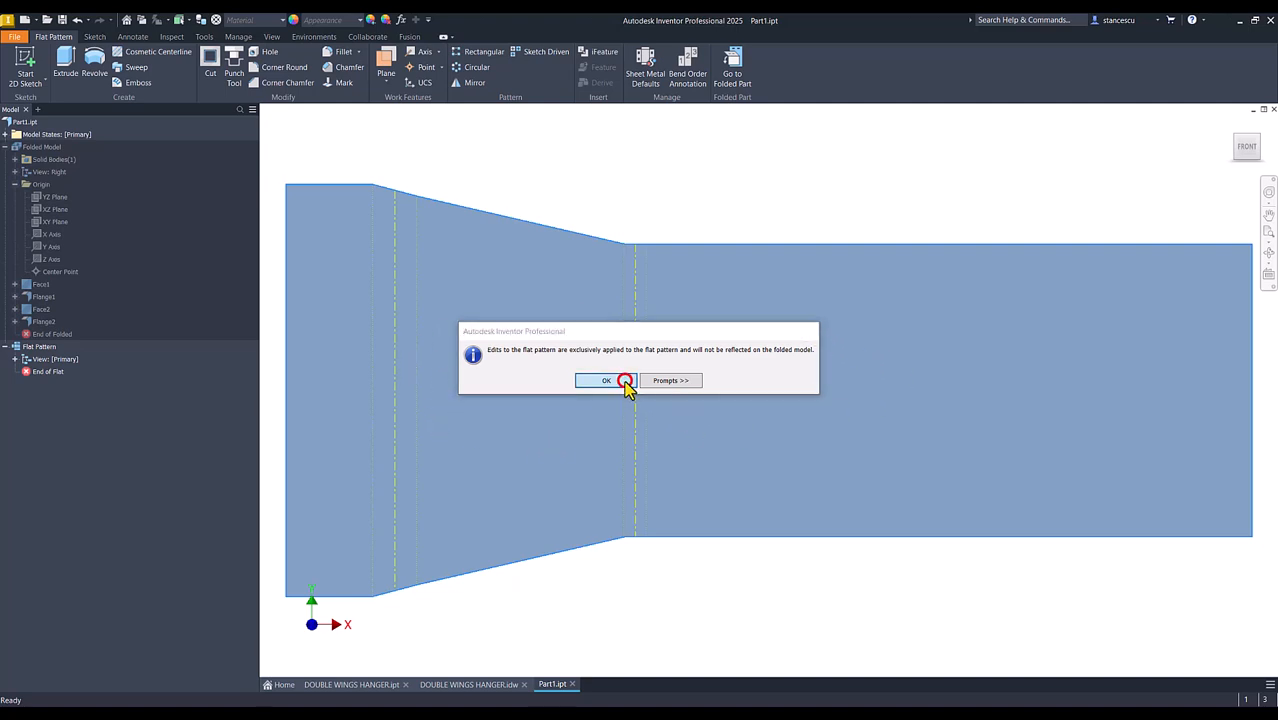
pyautogui.click(714, 152)
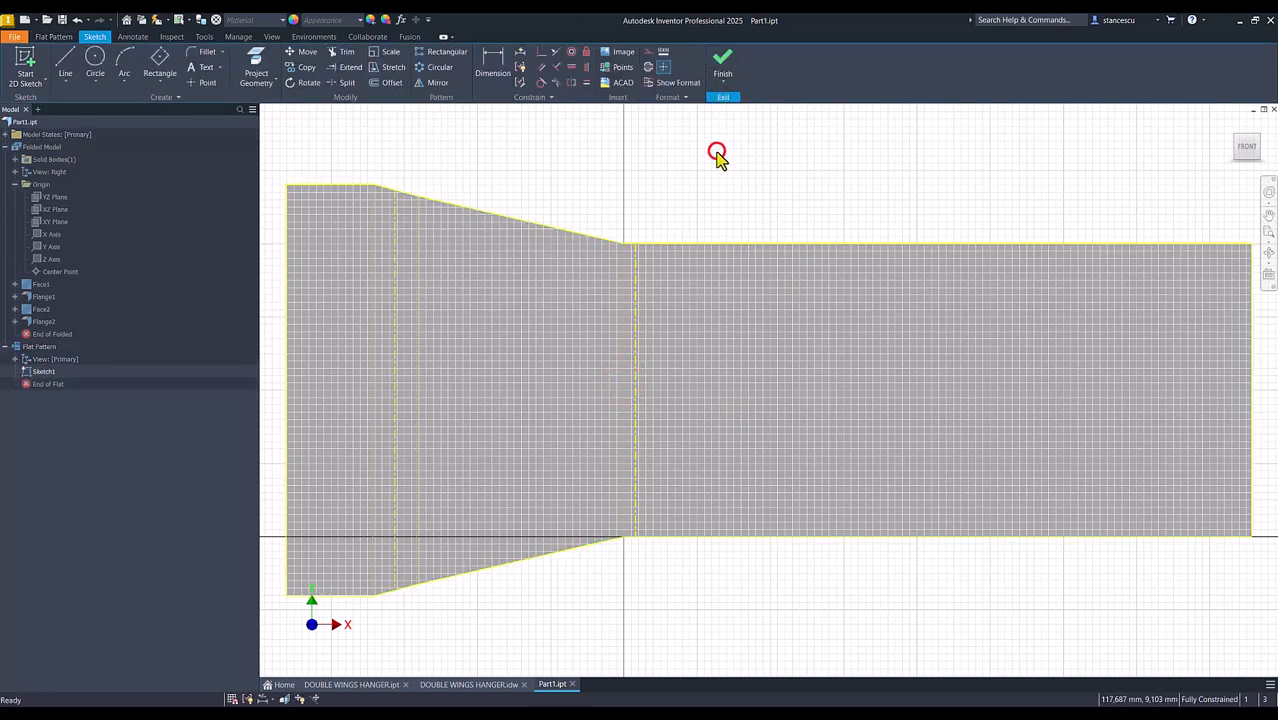
pyautogui.hotkey('ctrl', 'z')
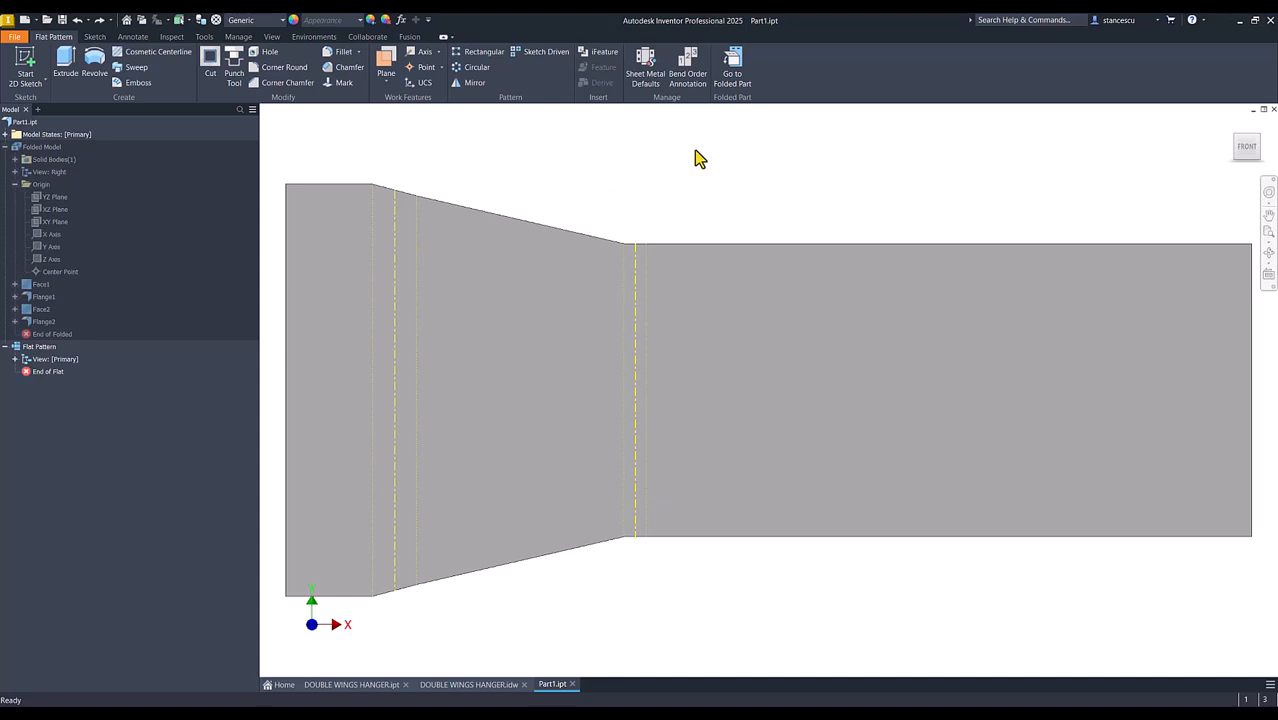
# Return to the folded part, then check the 206 mm and 154 mm slot dimensions in the DOUBLE WINGS HANGER.idw plan view
pyautogui.click(734, 70)
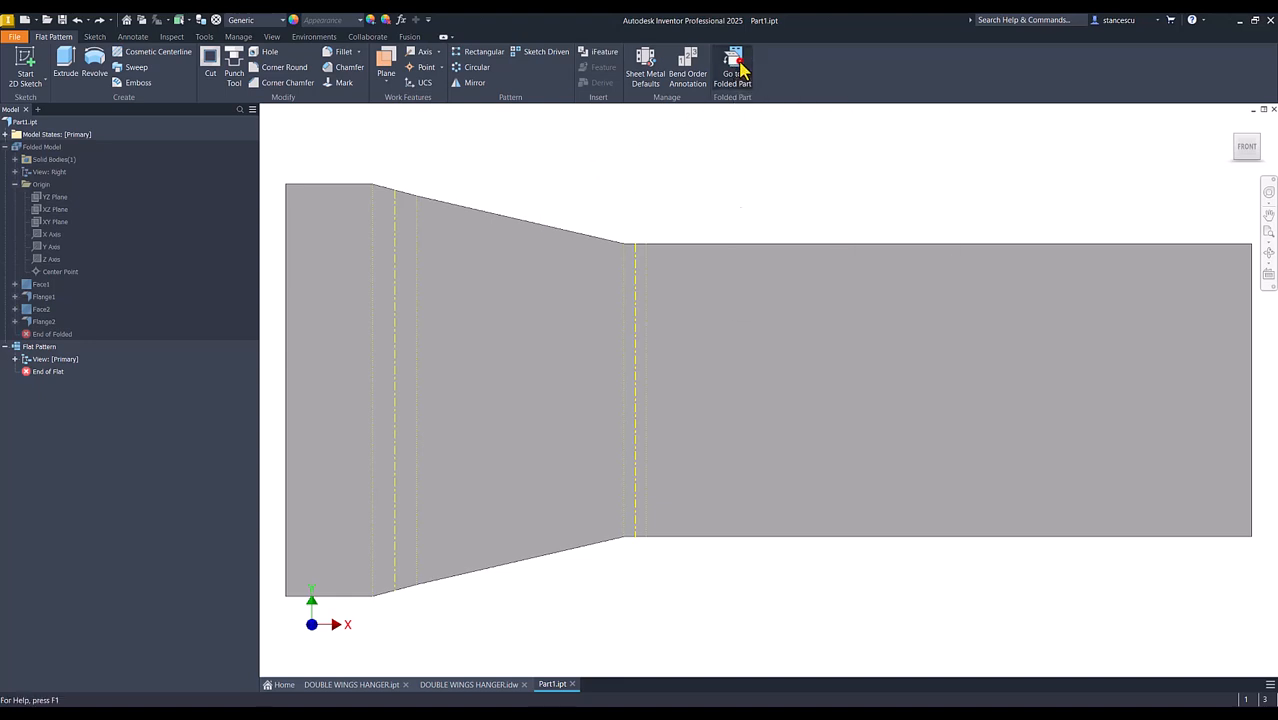
pyautogui.click(400, 471)
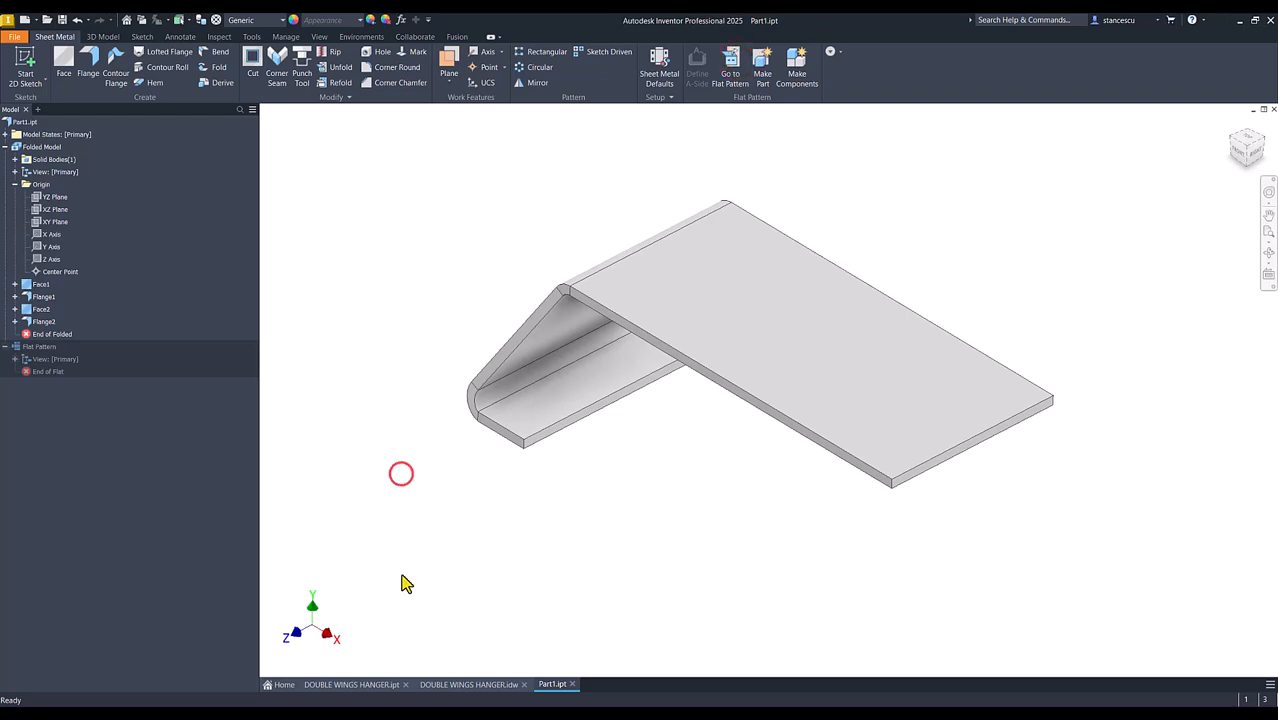
pyautogui.click(468, 685)
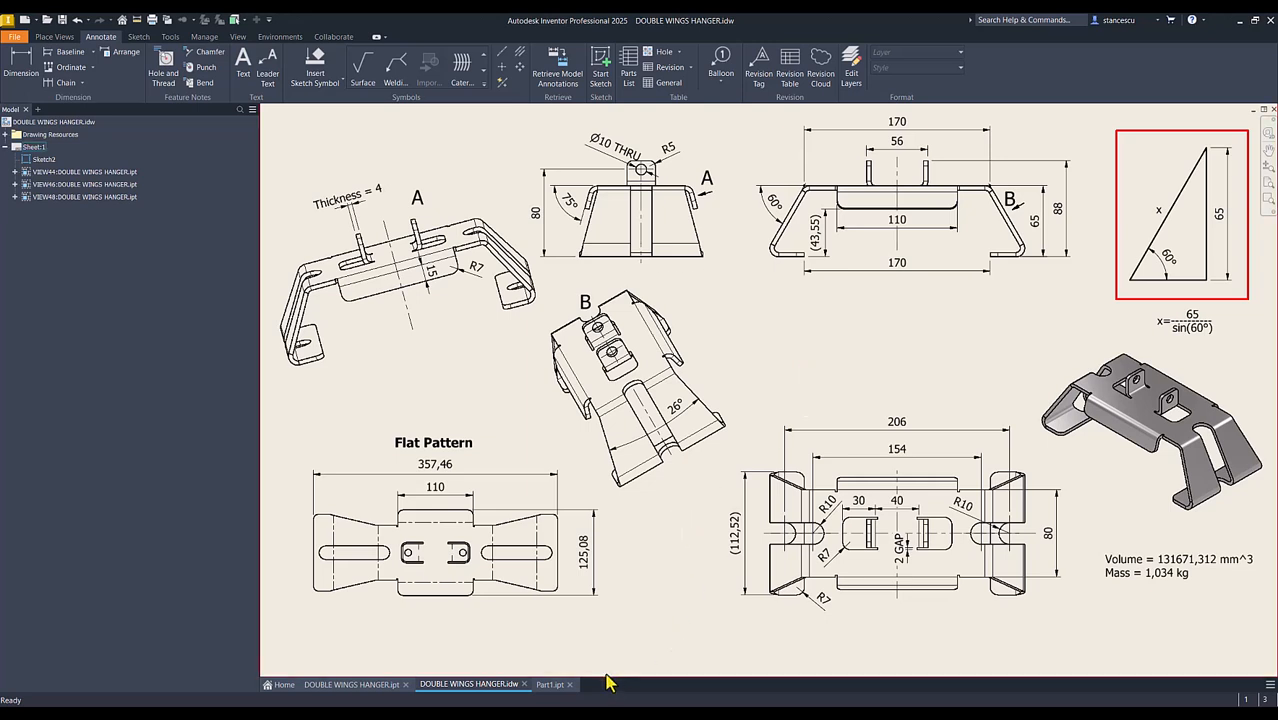
pyautogui.click(898, 426)
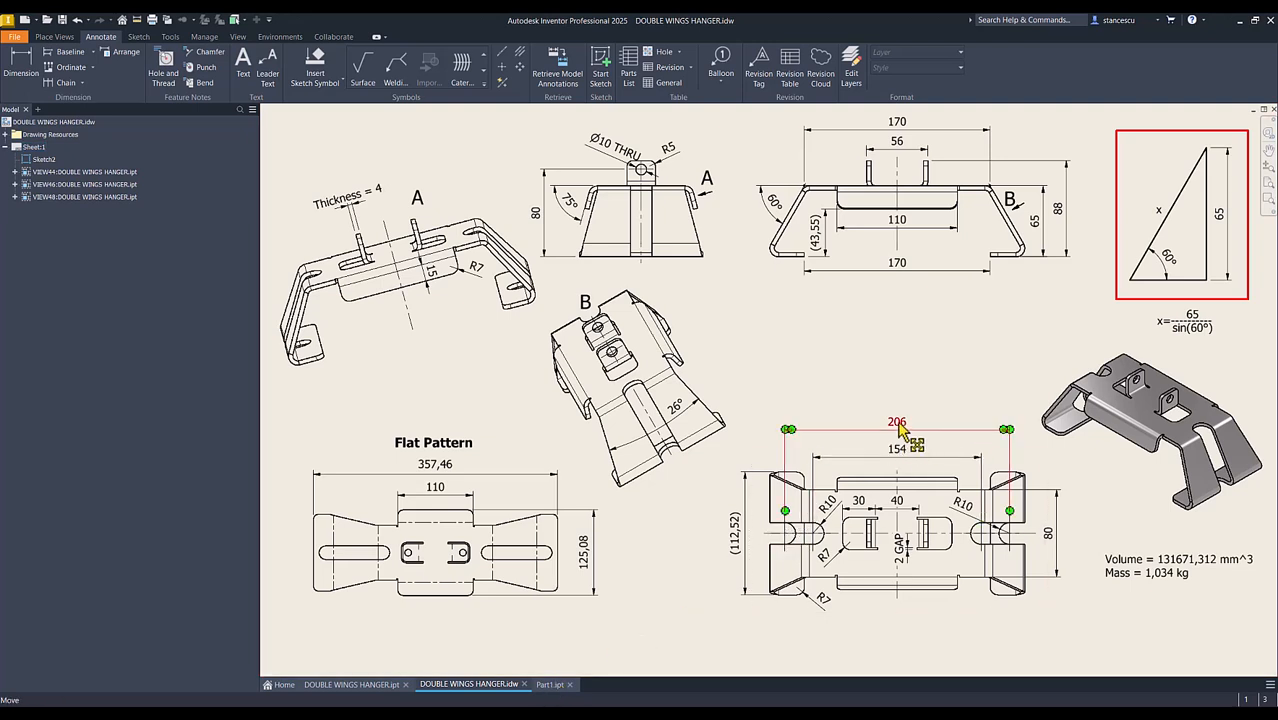
pyautogui.click(896, 456)
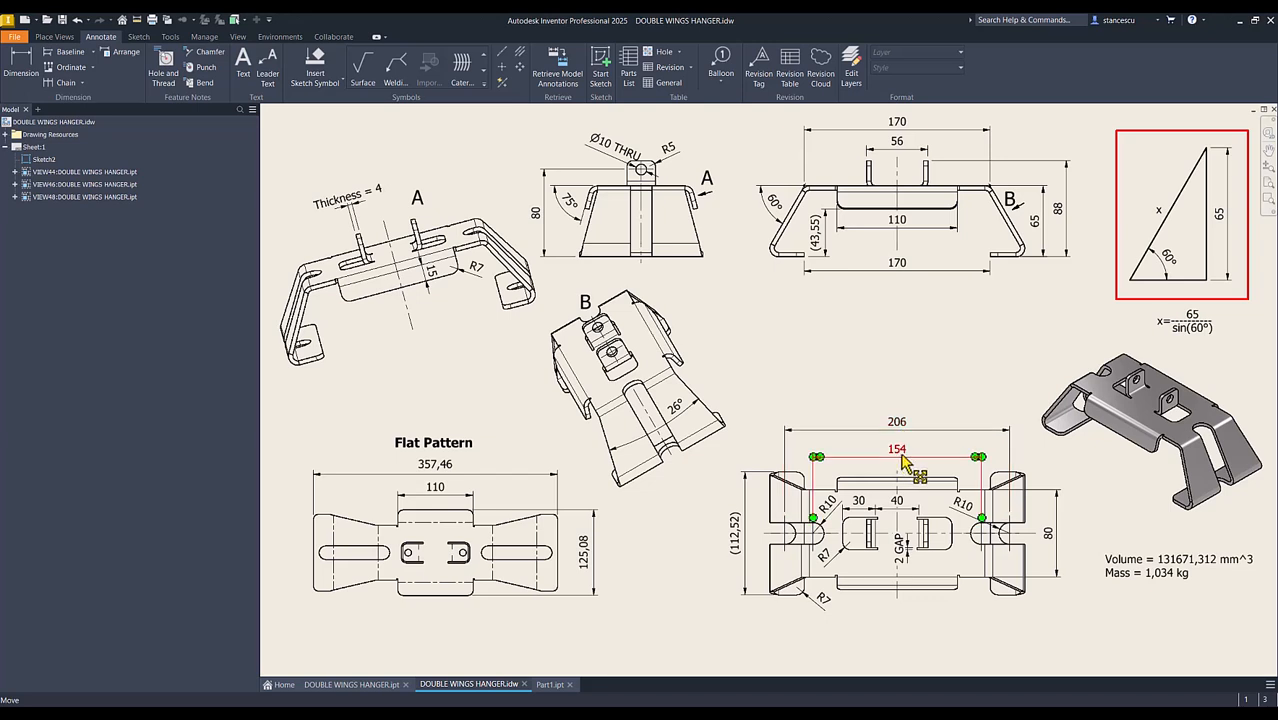
pyautogui.click(826, 532)
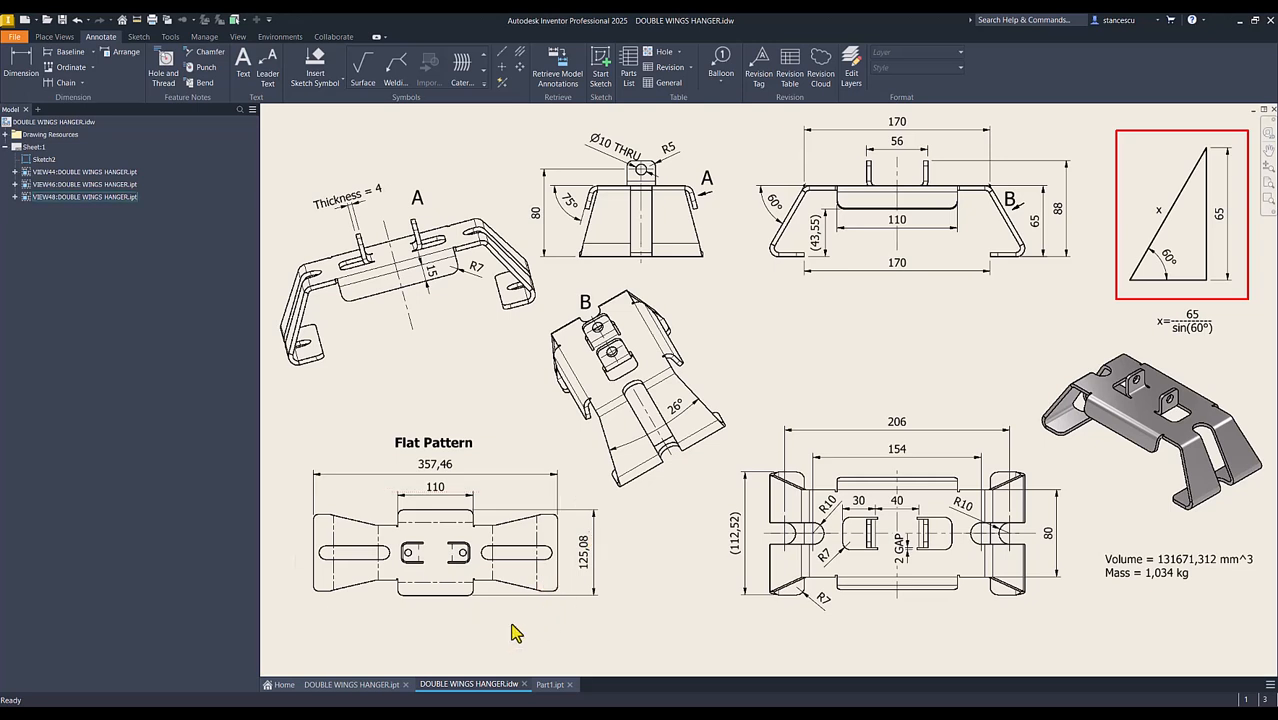
# Switch to Part1.ipt, start a sketch on the lower flange's inner face and rotate the sketch view so X runs horizontally
pyautogui.click(541, 690)
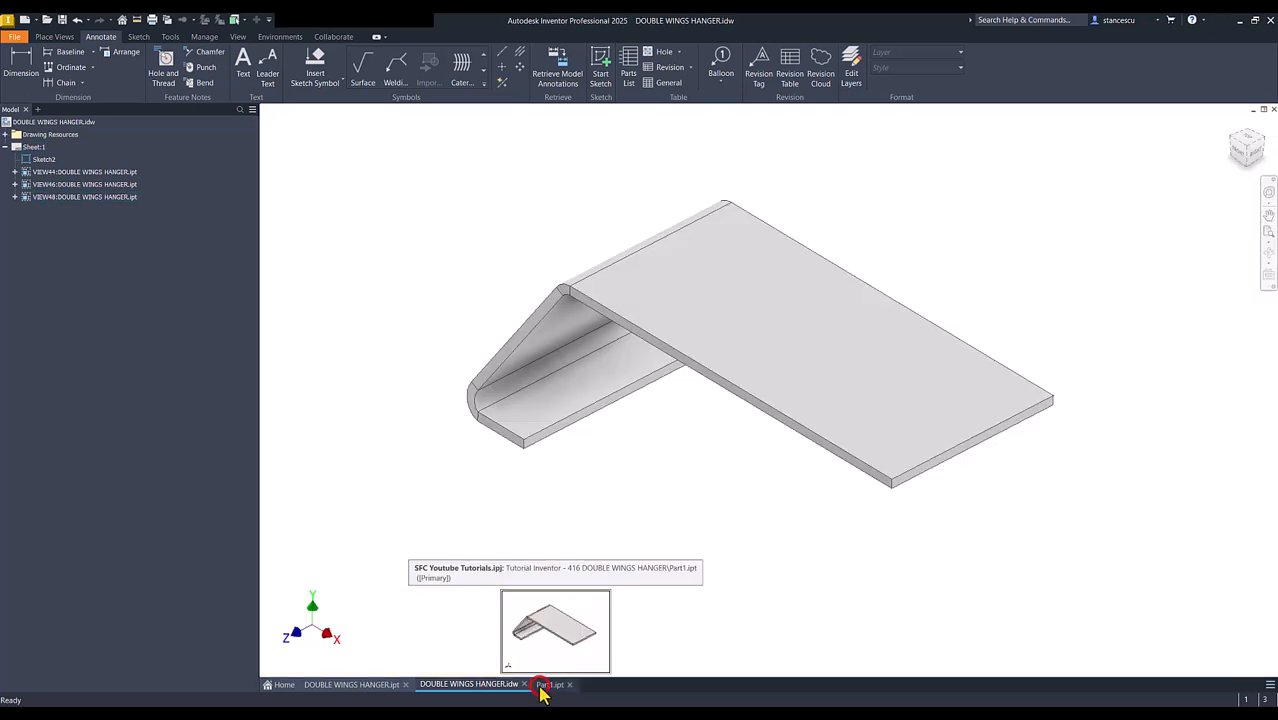
pyautogui.click(613, 384)
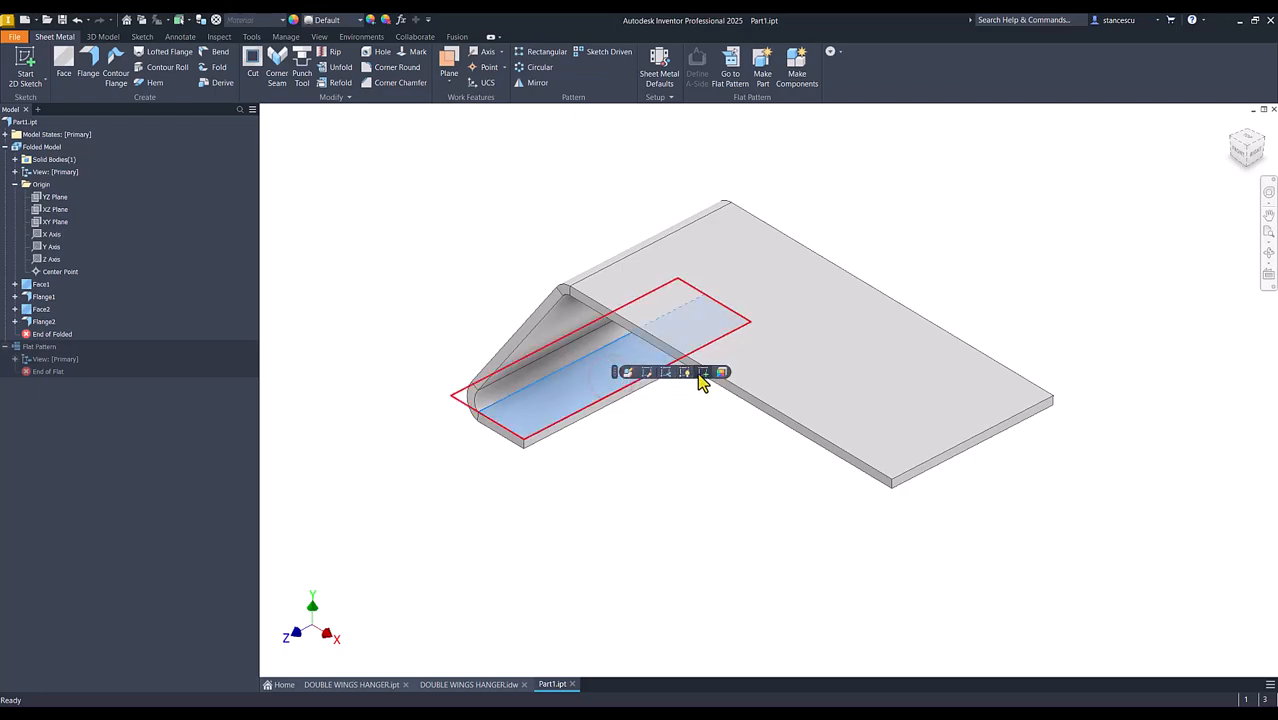
pyautogui.click(700, 374)
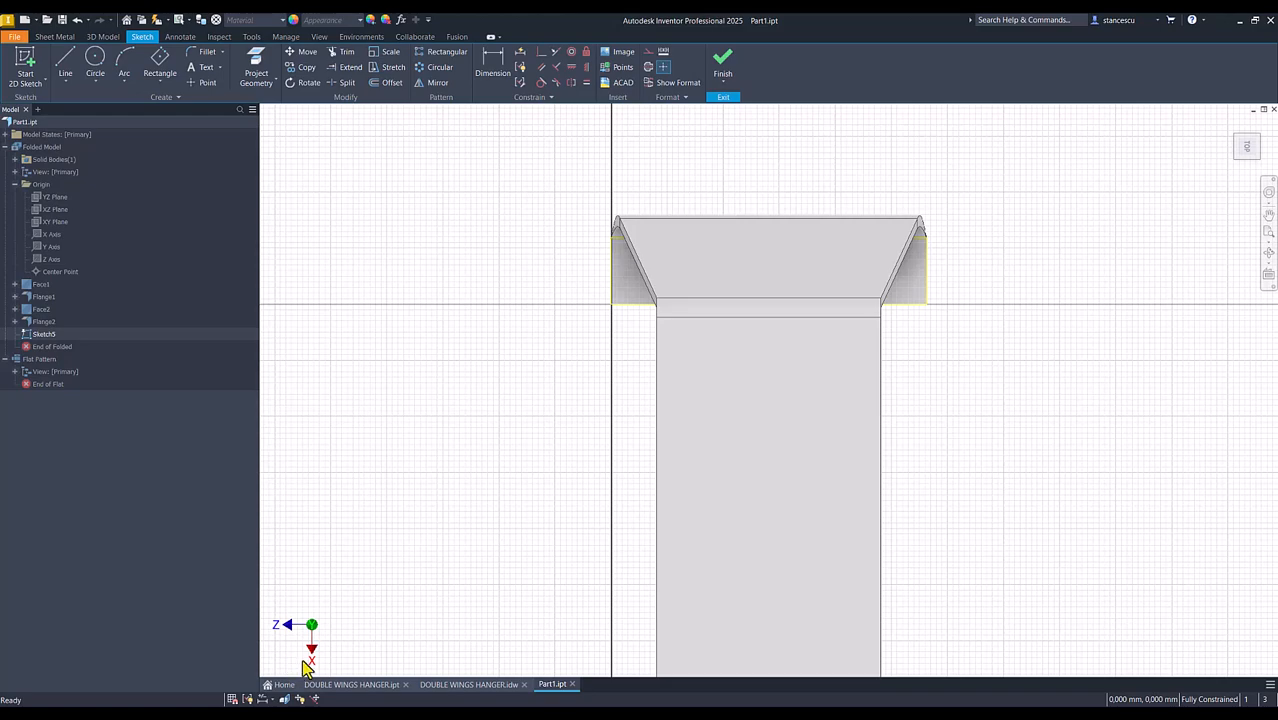
pyautogui.click(1265, 125)
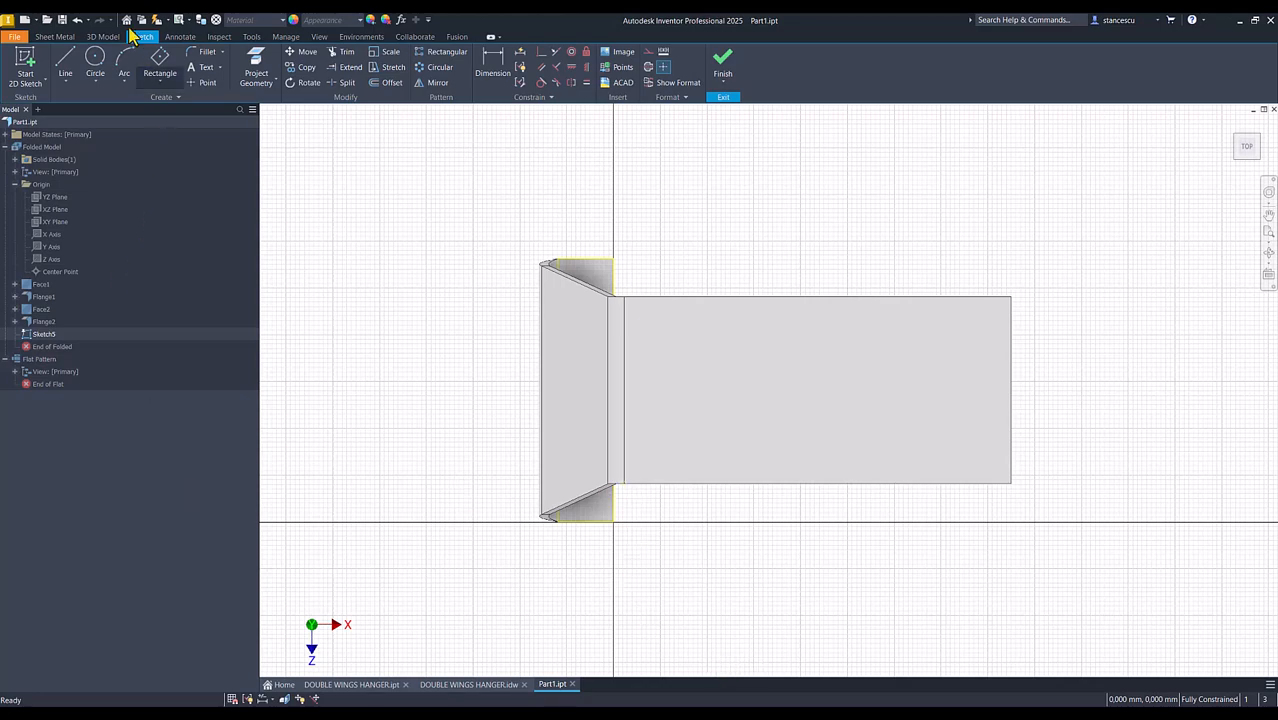
# Project the outermost lengthwise edge of the lower bend into the sketch and return to the top view
pyautogui.click(253, 66)
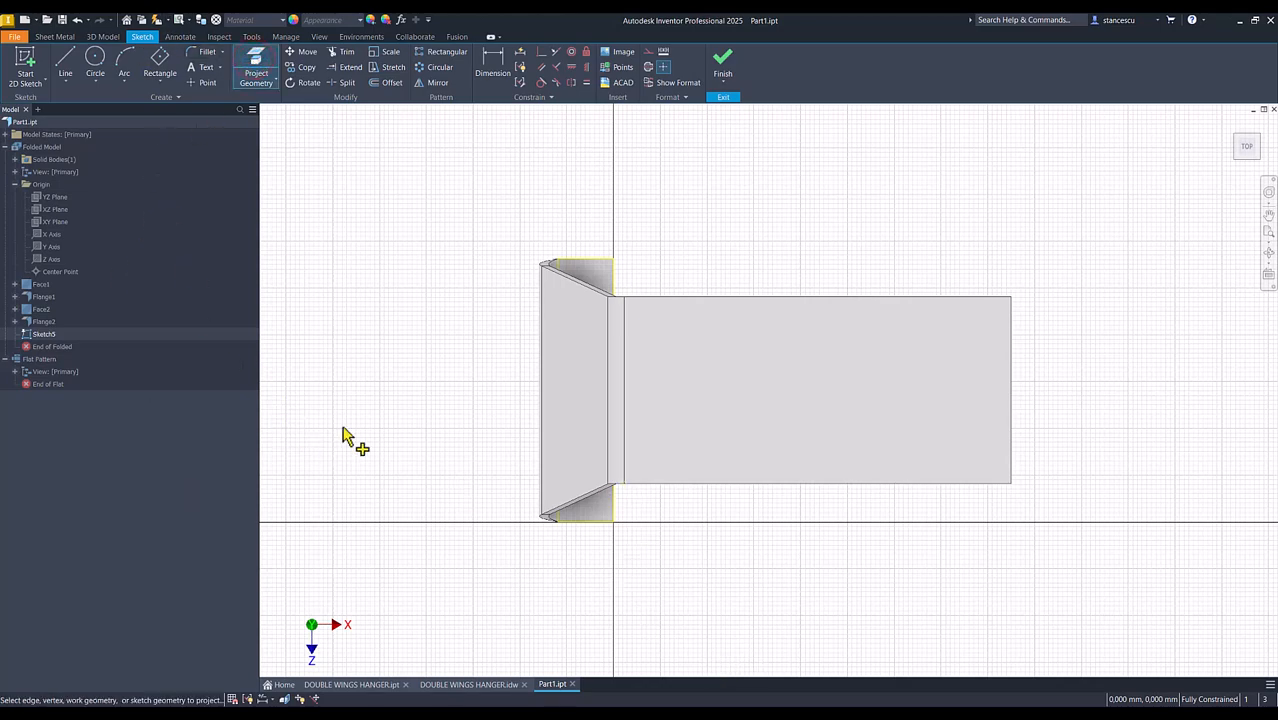
pyautogui.keyDown('shift'); pyautogui.moveTo(402, 430); pyautogui.dragTo(546, 438, button='middle'); pyautogui.keyUp('shift')
pyautogui.click(540, 436)
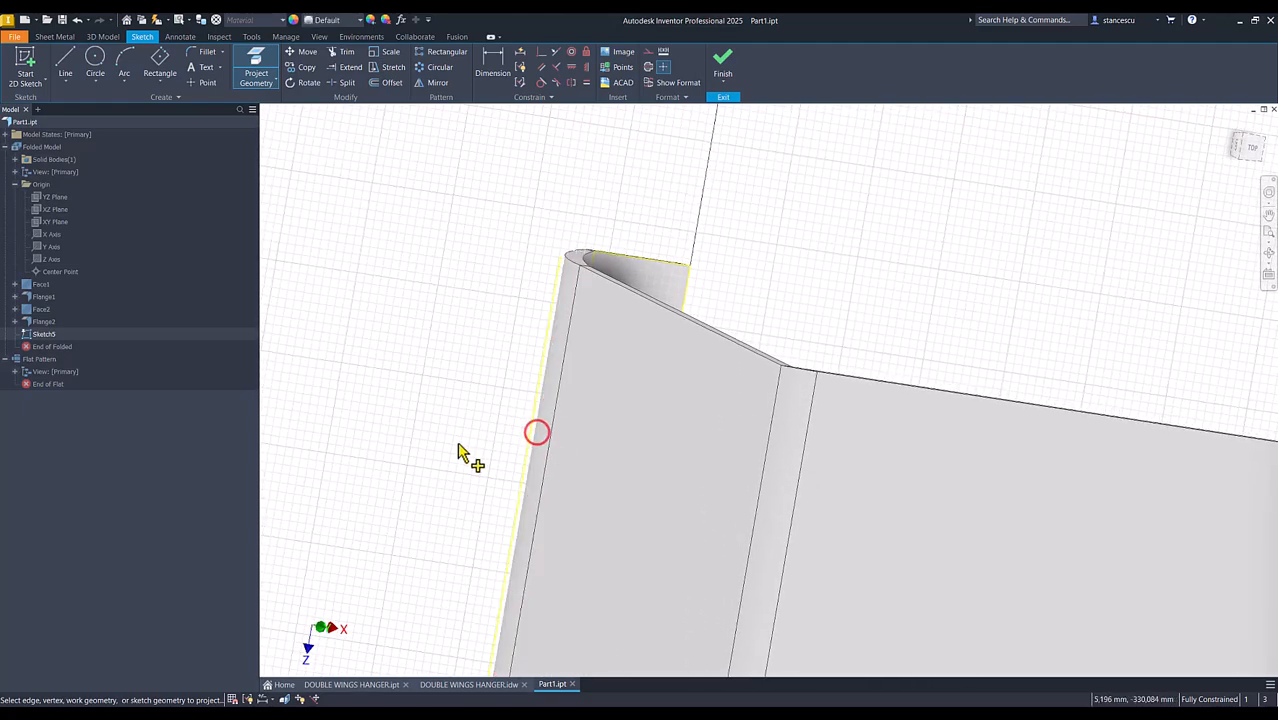
pyautogui.scroll(3, 531, 408)
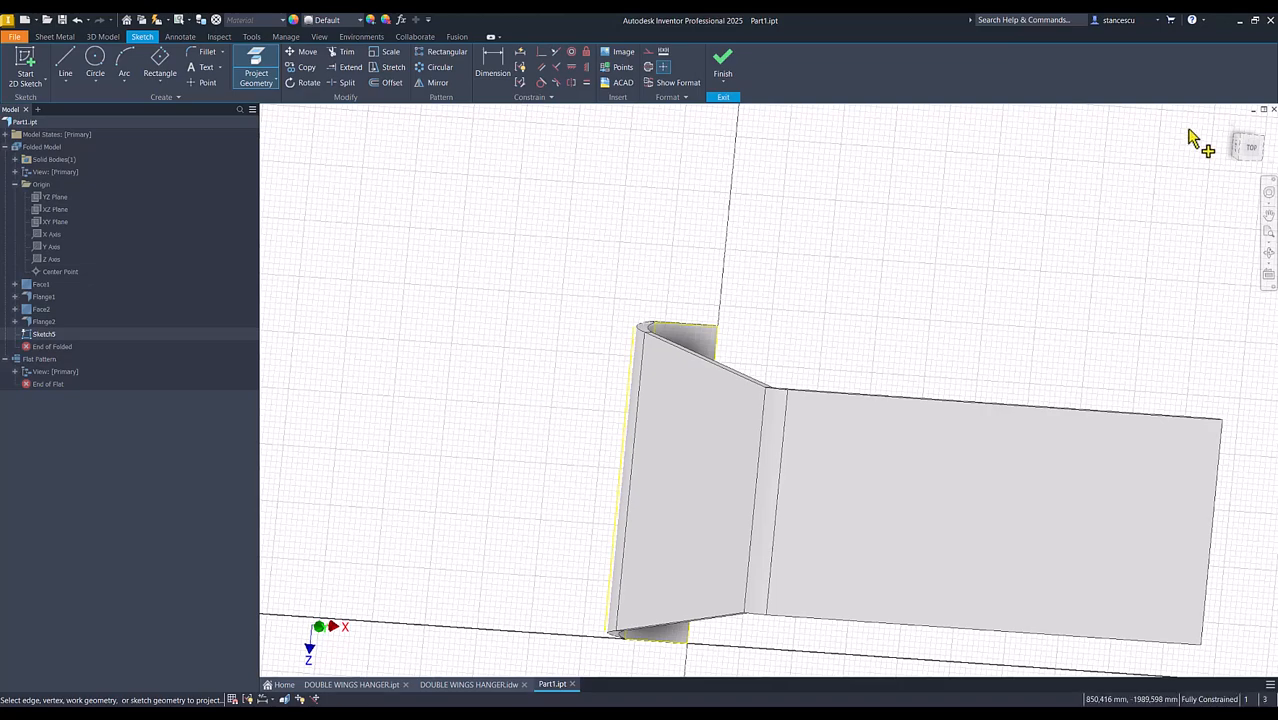
pyautogui.click(1251, 147)
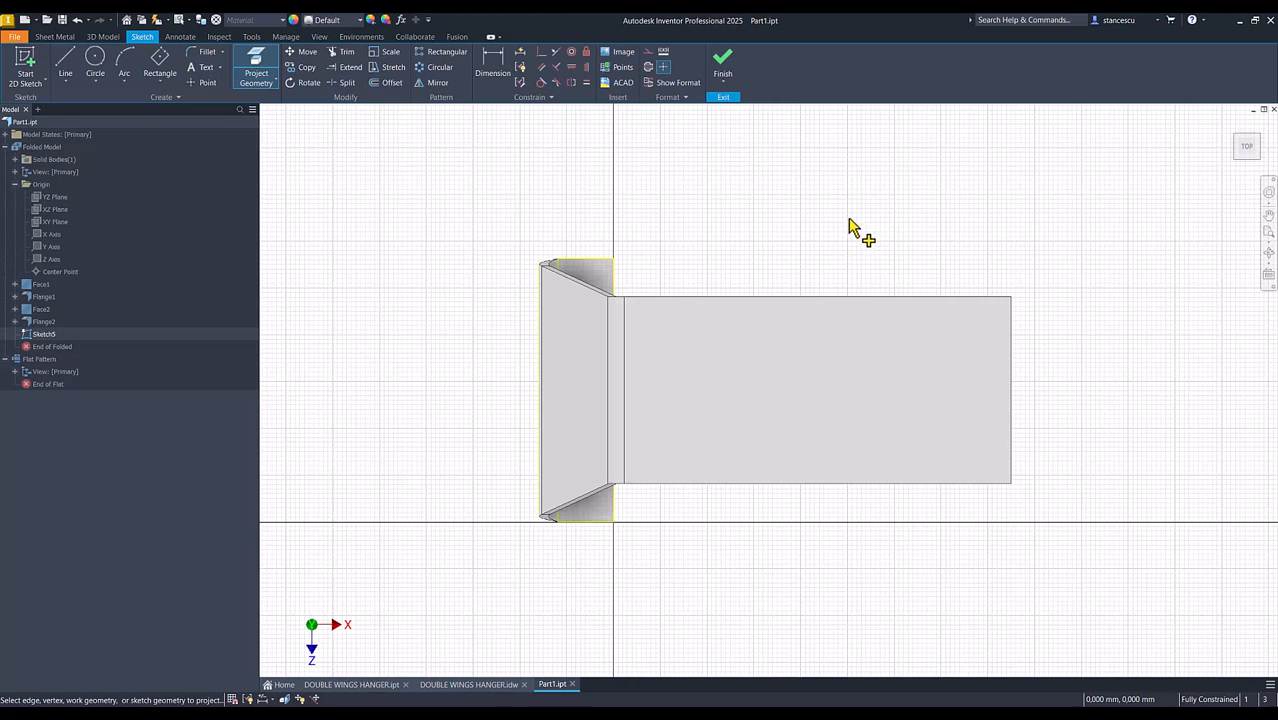
# Slice the graphics at the sketch plane and draw an open slot about 14 mm wide, with two parallel lines and a tangent arc from the projected edge
pyautogui.press('F7')
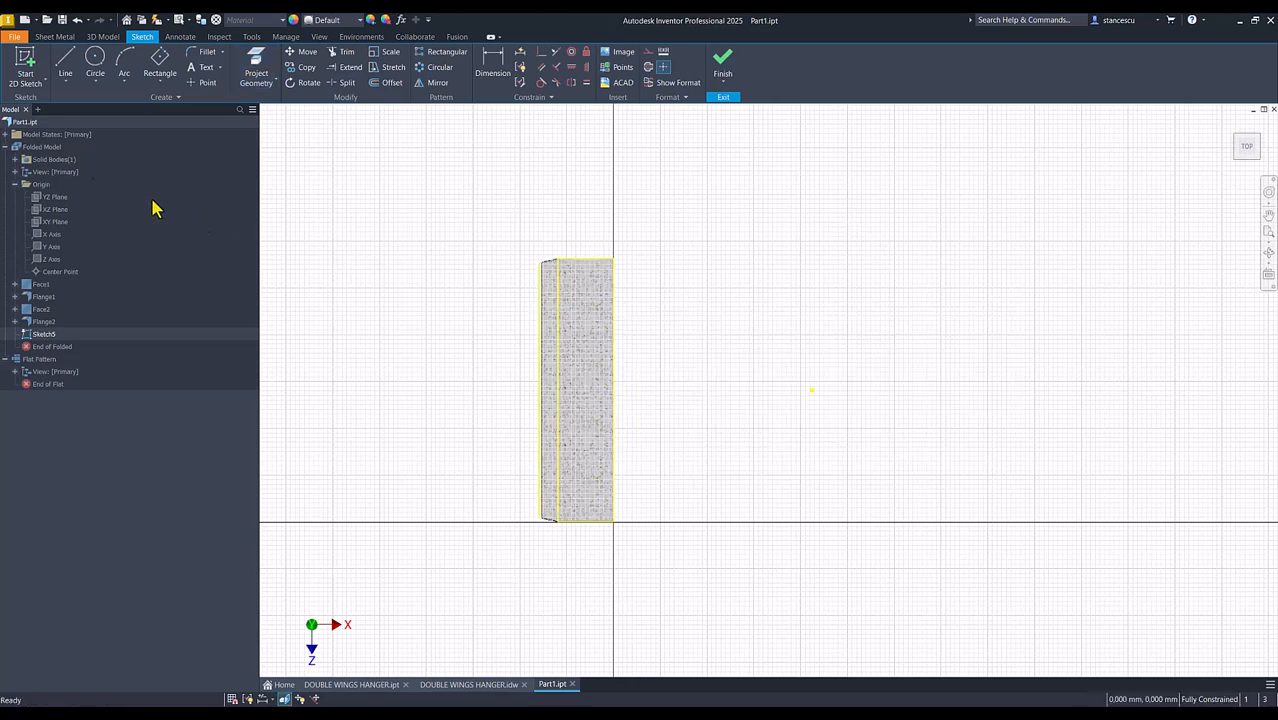
pyautogui.click(64, 62)
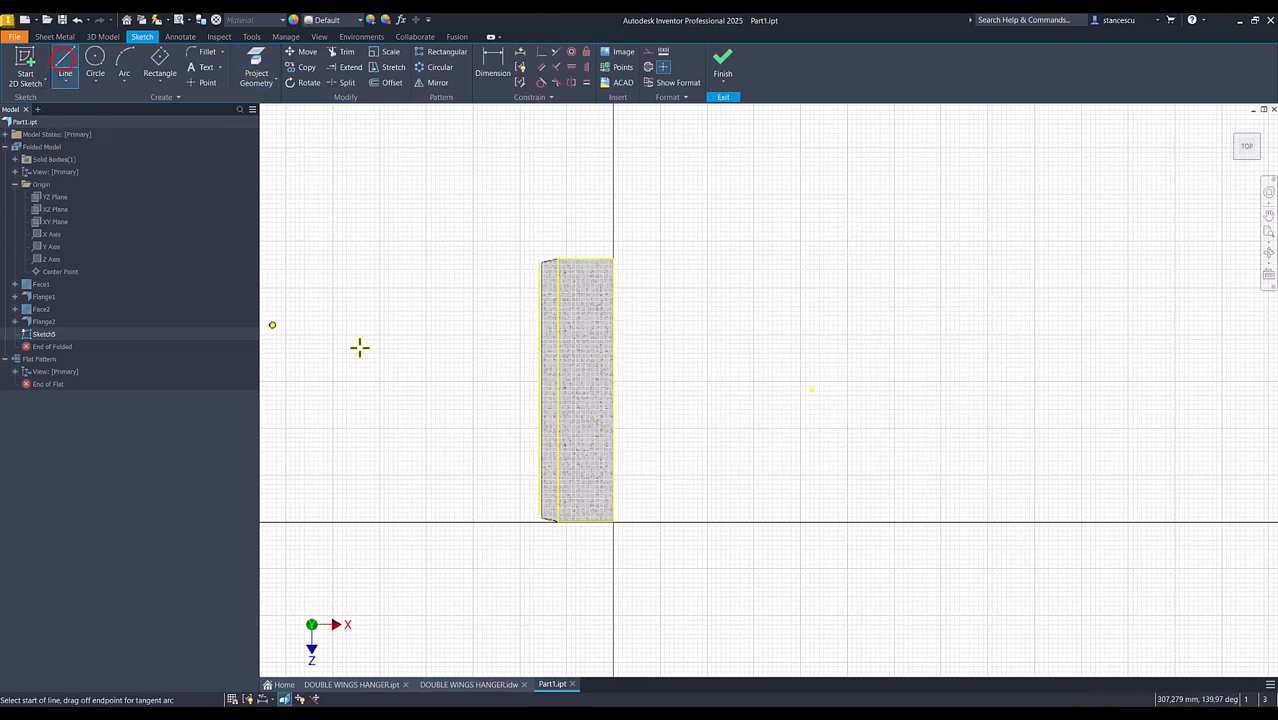
pyautogui.scroll(-2, 537, 365)
pyautogui.click(540, 365)
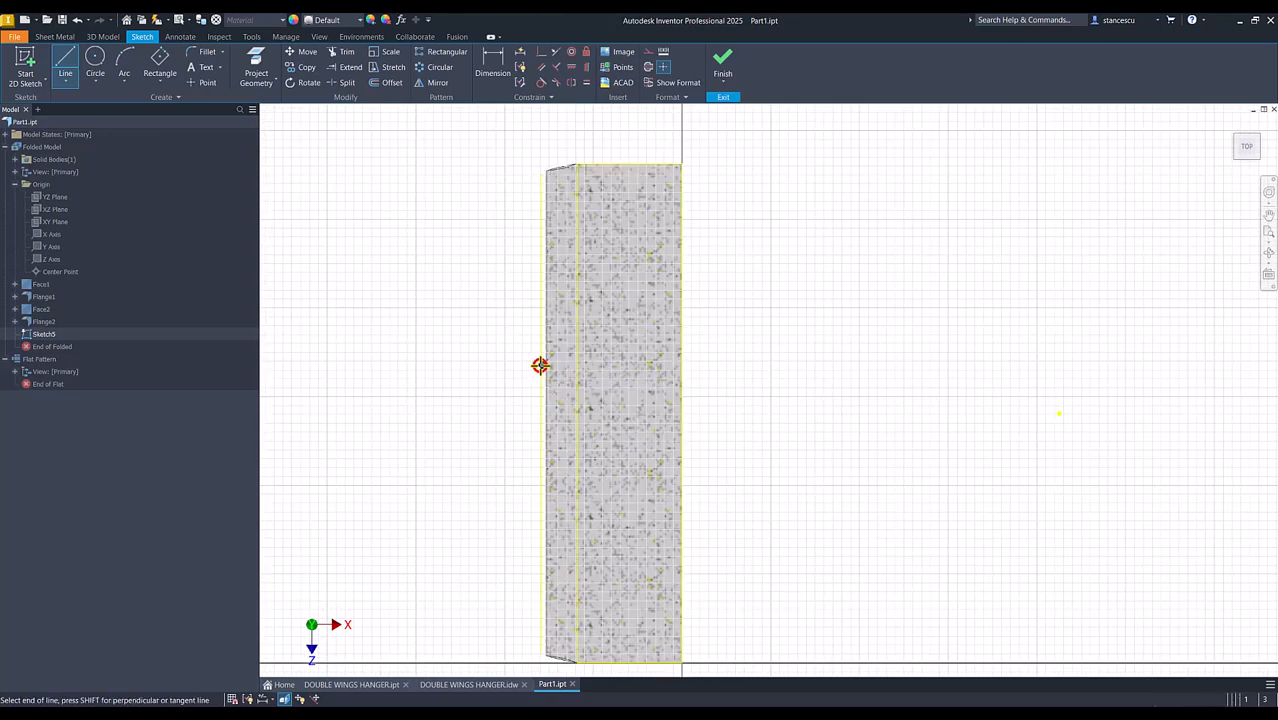
pyautogui.click(617, 364)
pyautogui.moveTo(617, 364); pyautogui.dragTo(617, 425)
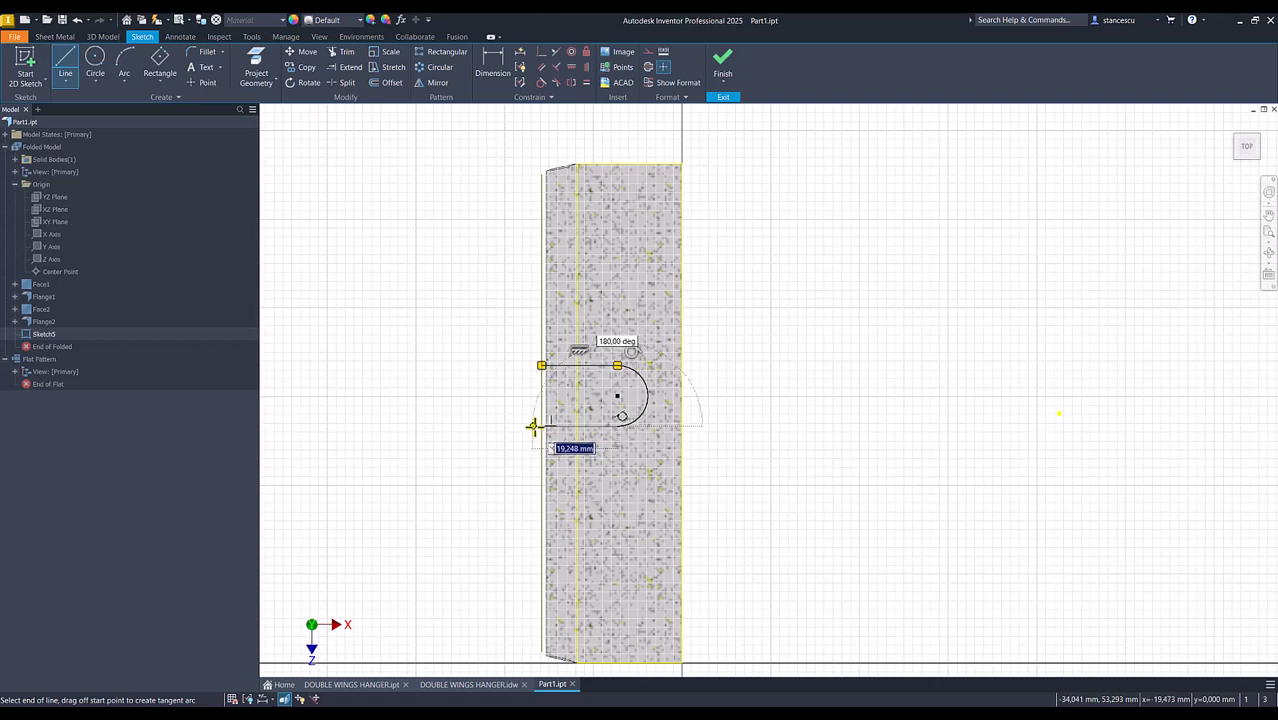
pyautogui.doubleClick(542, 426)
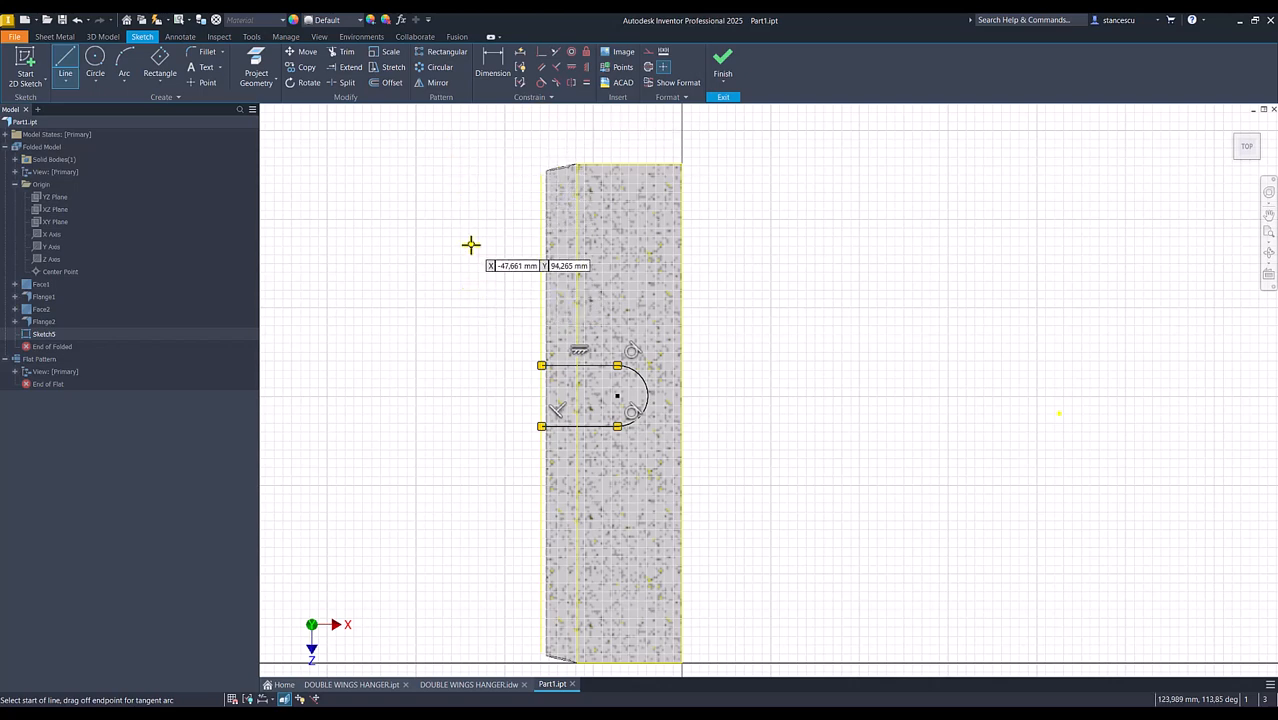
# Align the slot arc's center horizontally with the origin center point
pyautogui.click(571, 67)
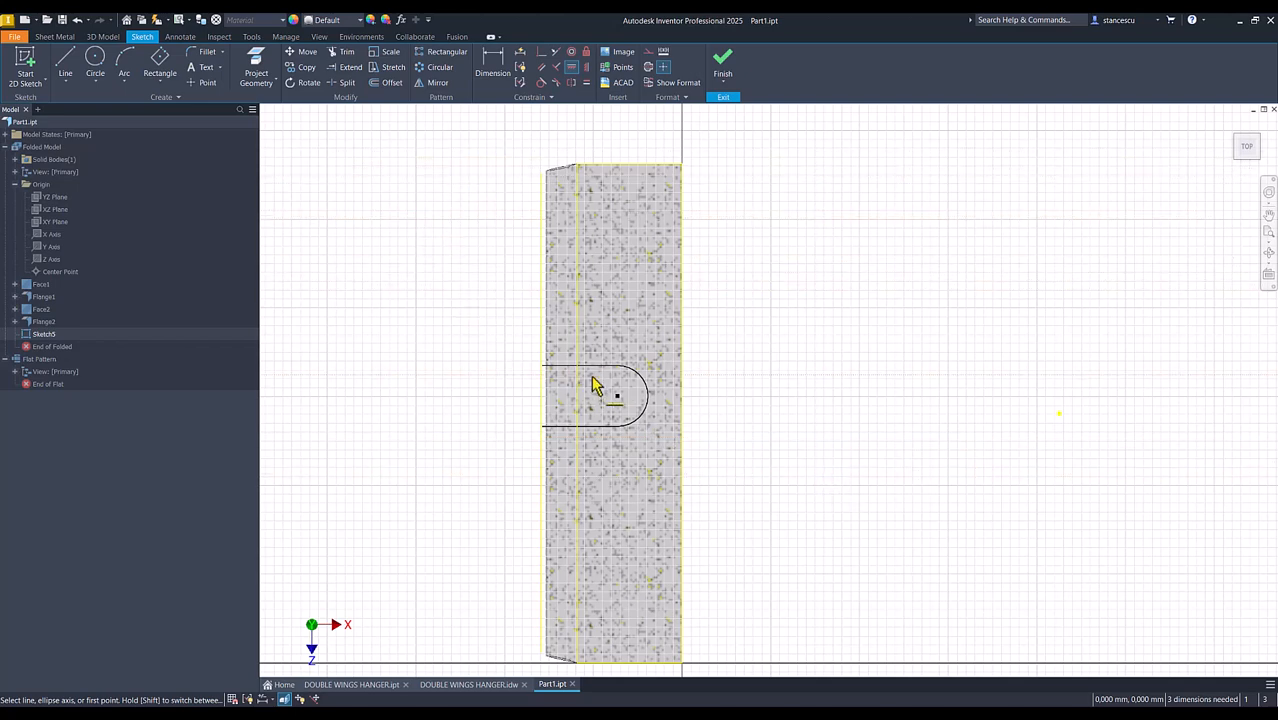
pyautogui.click(616, 397)
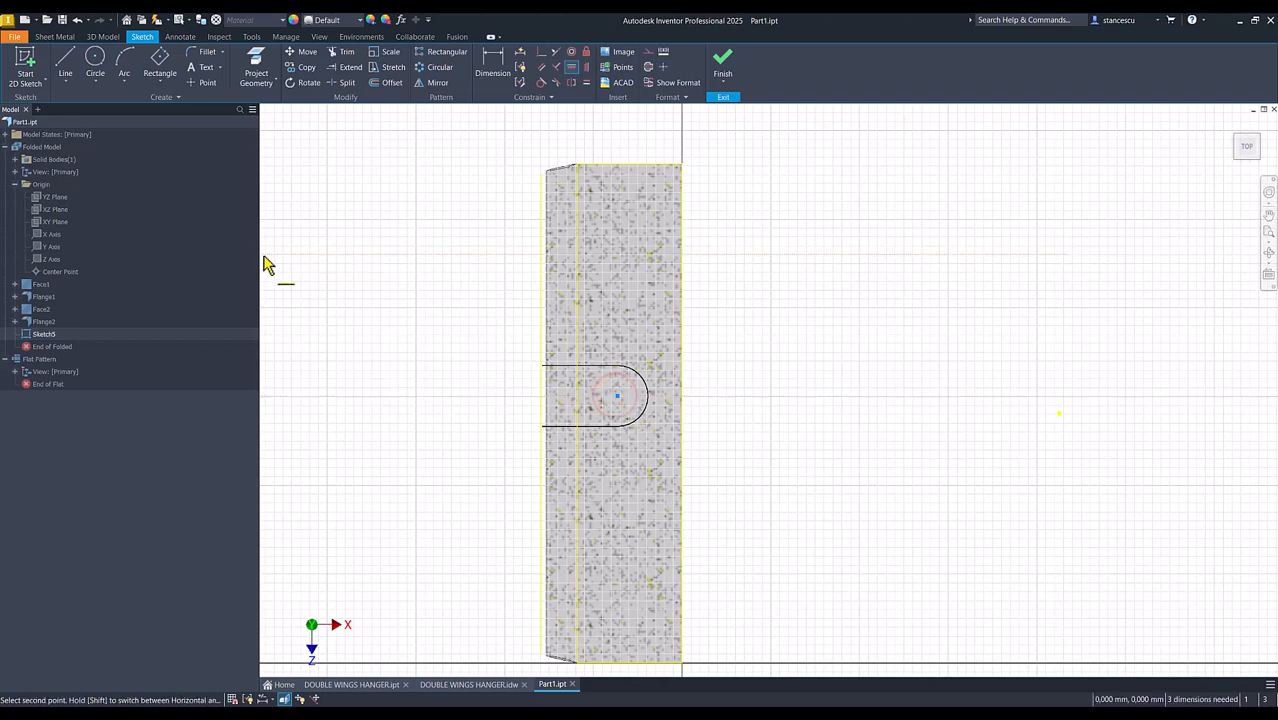
pyautogui.click(60, 272)
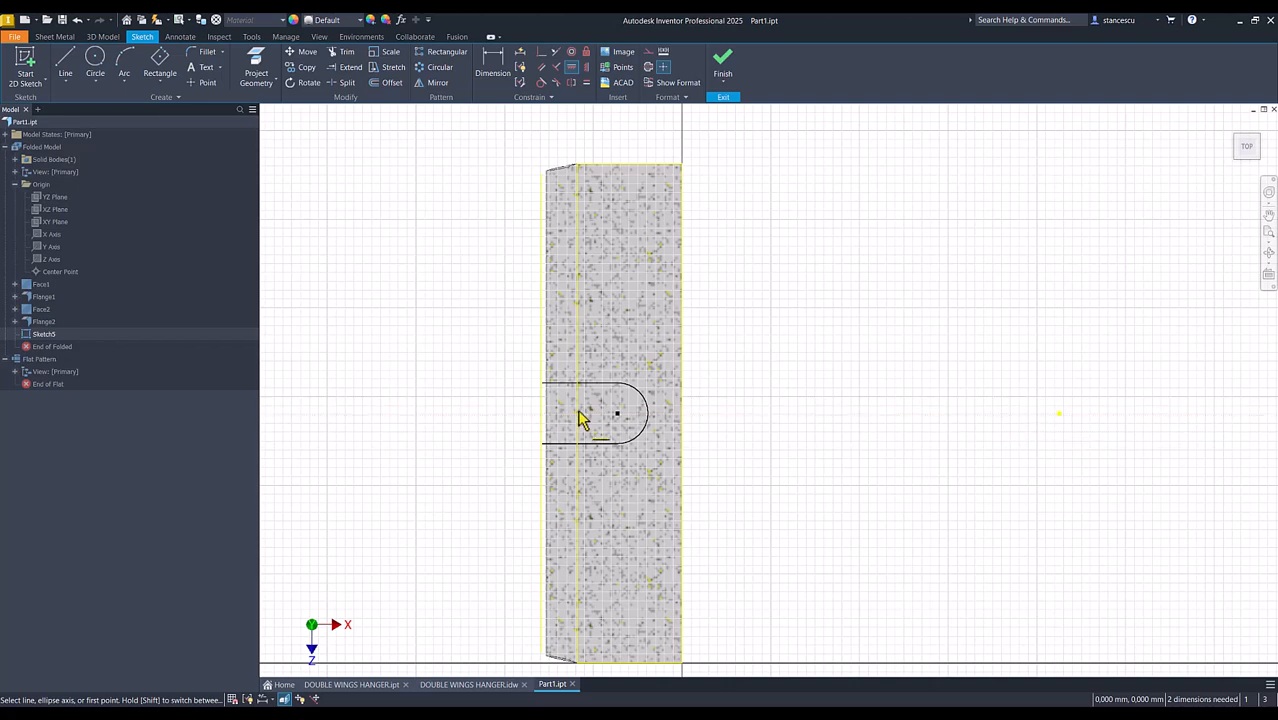
# Dimension the slot's end arc with a 10 mm radius
pyautogui.click(492, 62)
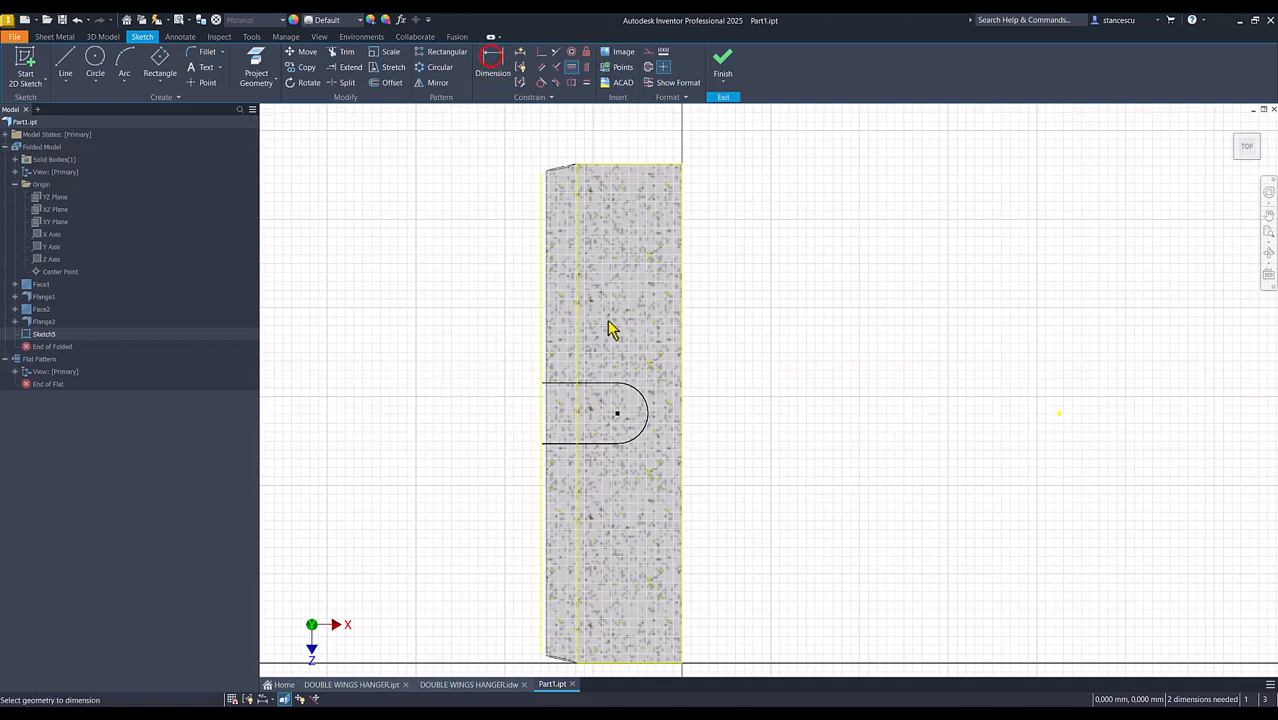
pyautogui.click(645, 400)
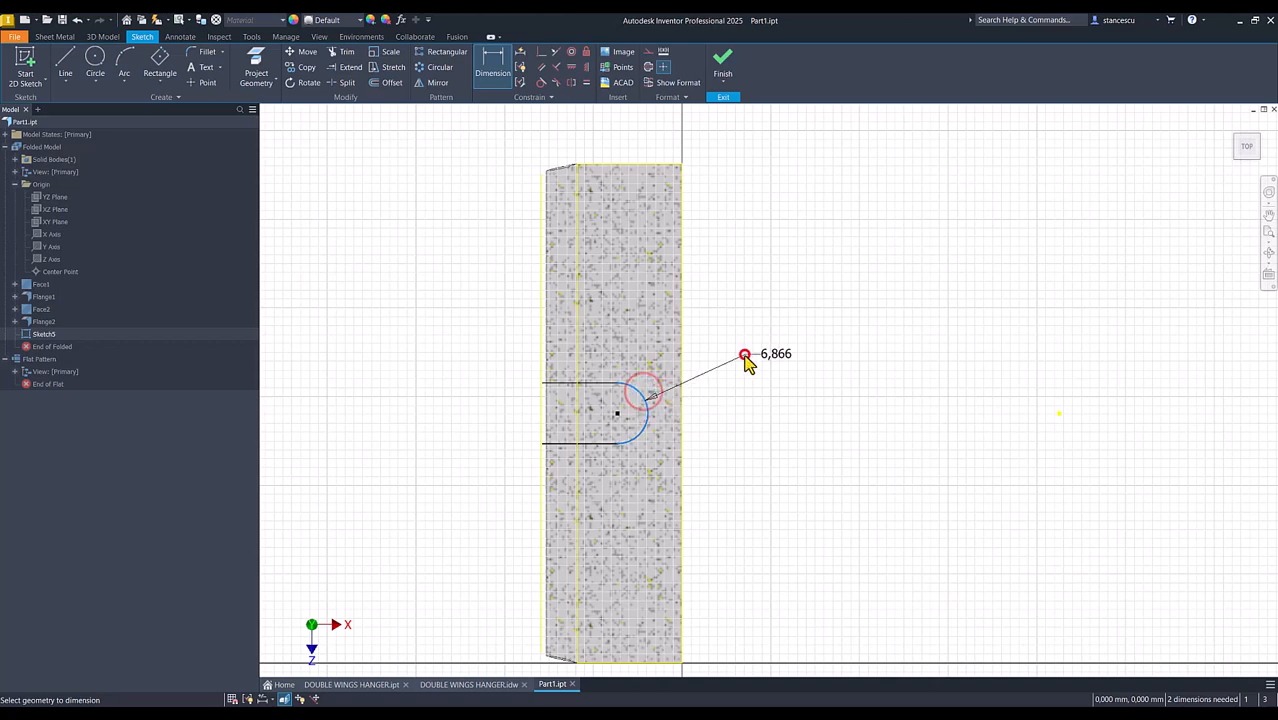
pyautogui.click(745, 362)
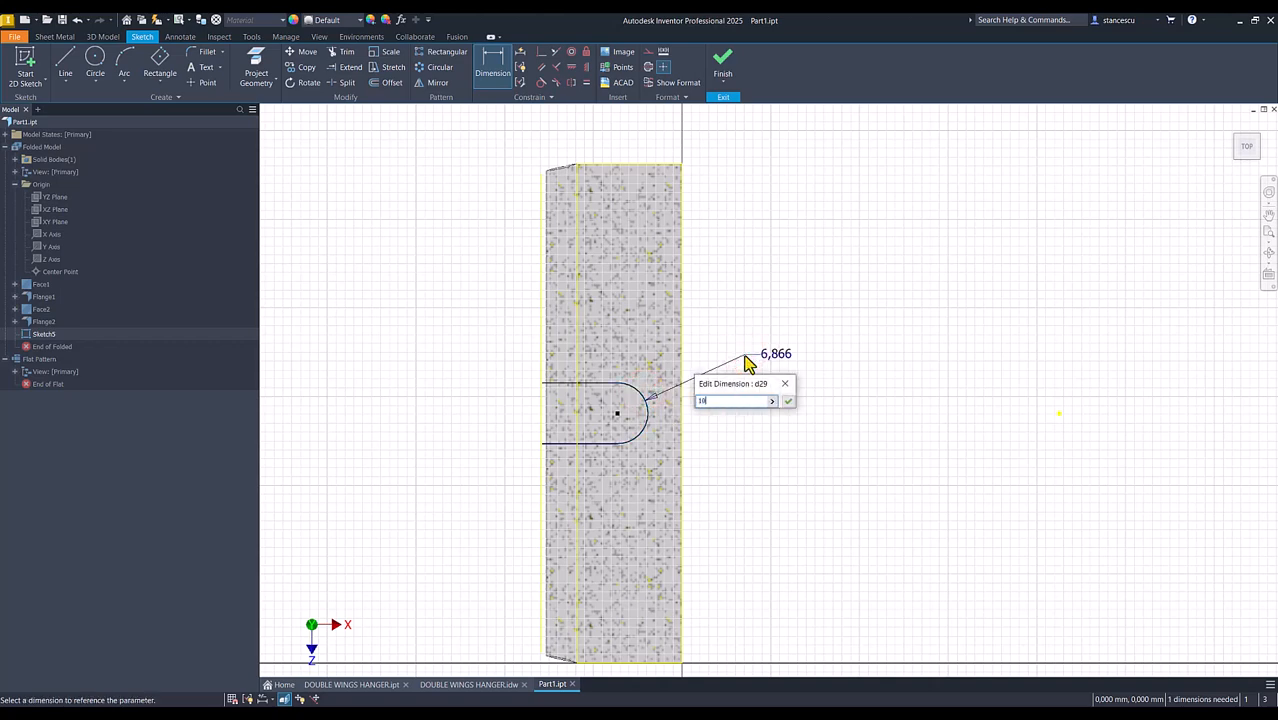
pyautogui.press('Return')
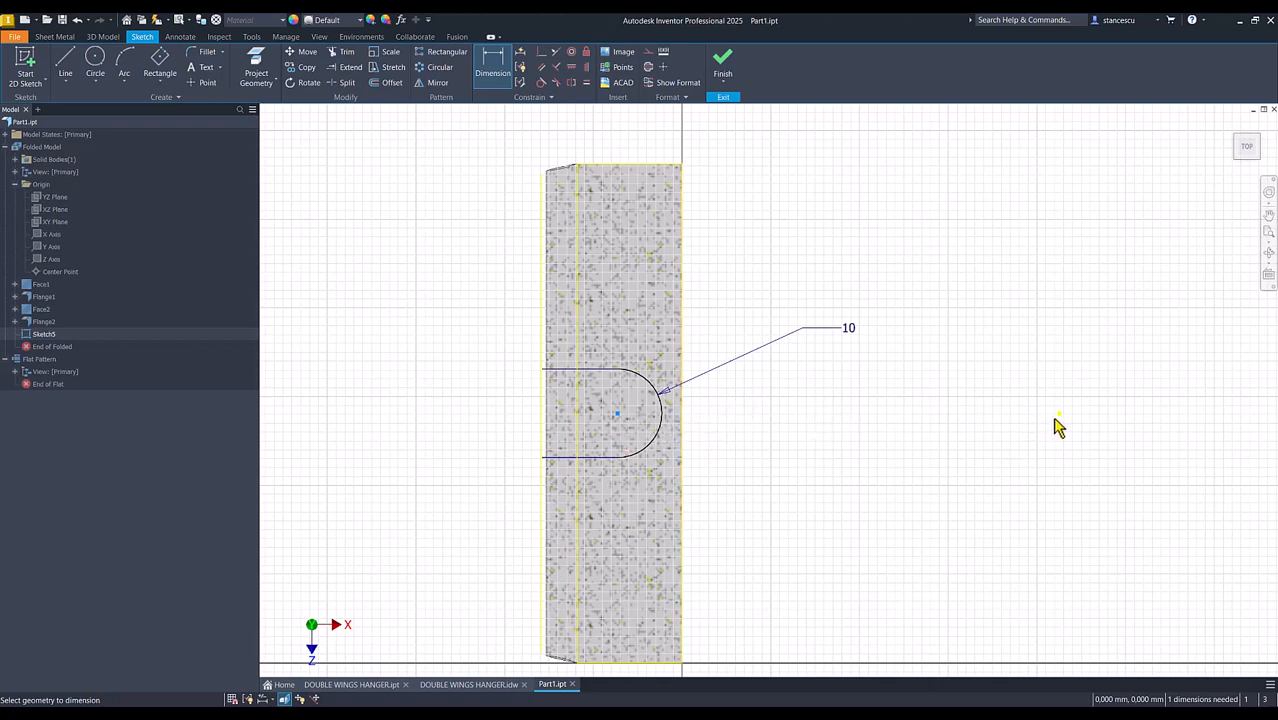
# Dimension the slot arc's center 206/2 mm from the origin center point and finish the sketch
pyautogui.click(64, 271)
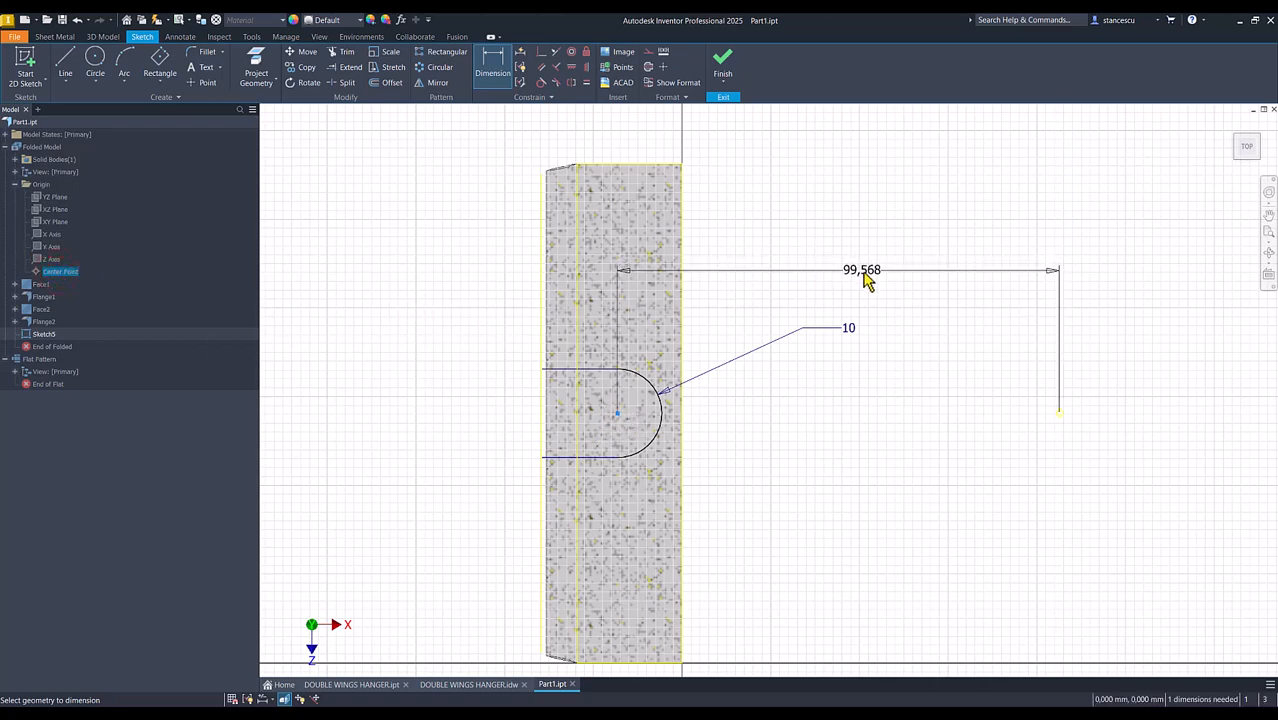
pyautogui.click(865, 279)
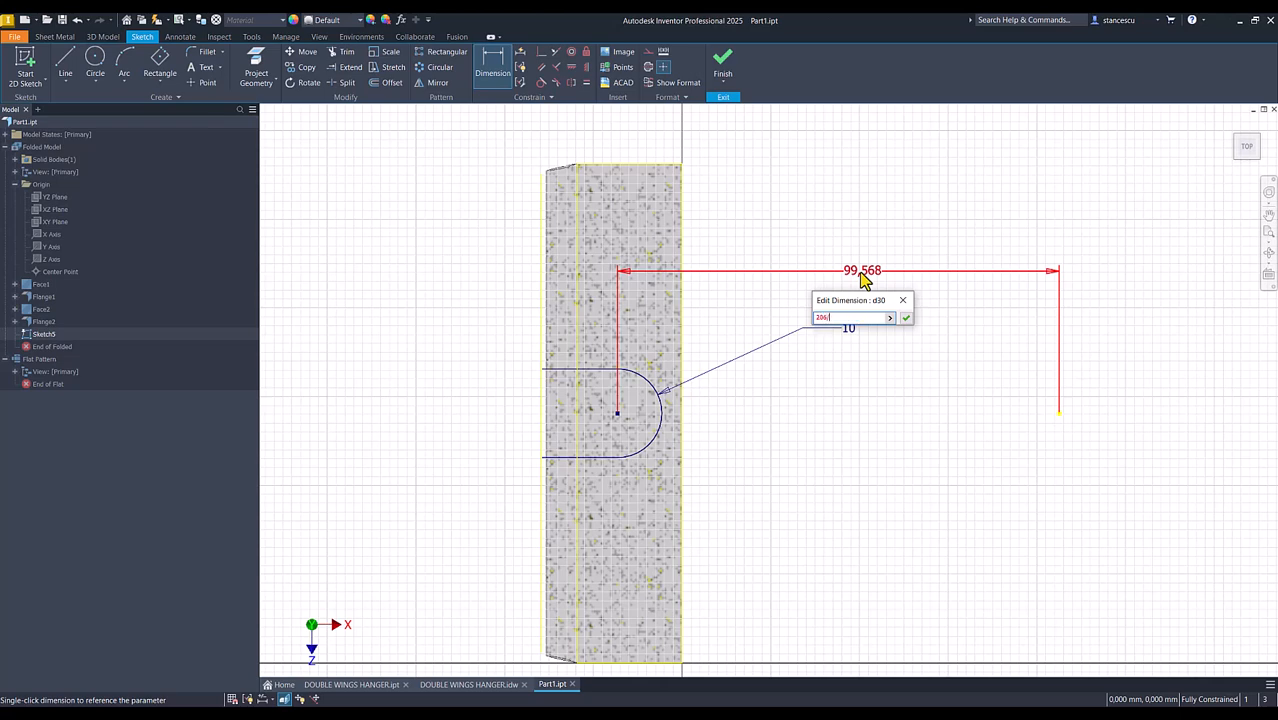
pyautogui.write('206/2')
pyautogui.click(905, 319)
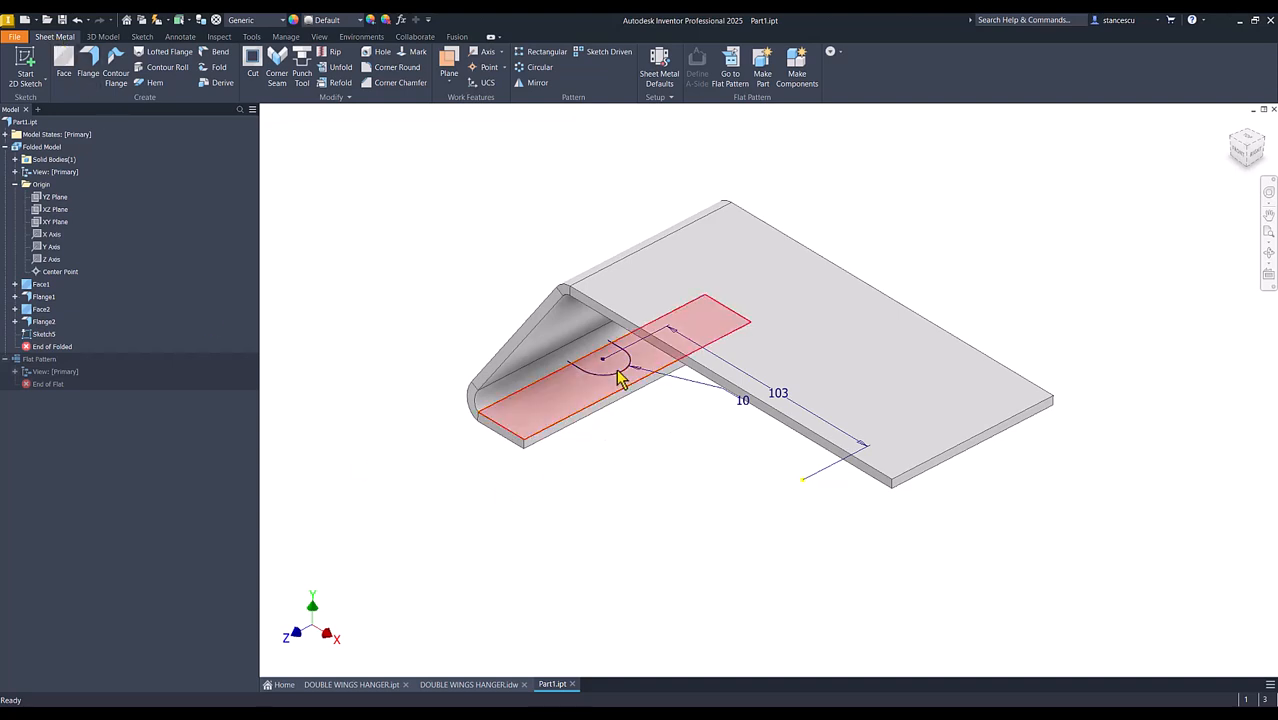
pyautogui.click(576, 404)
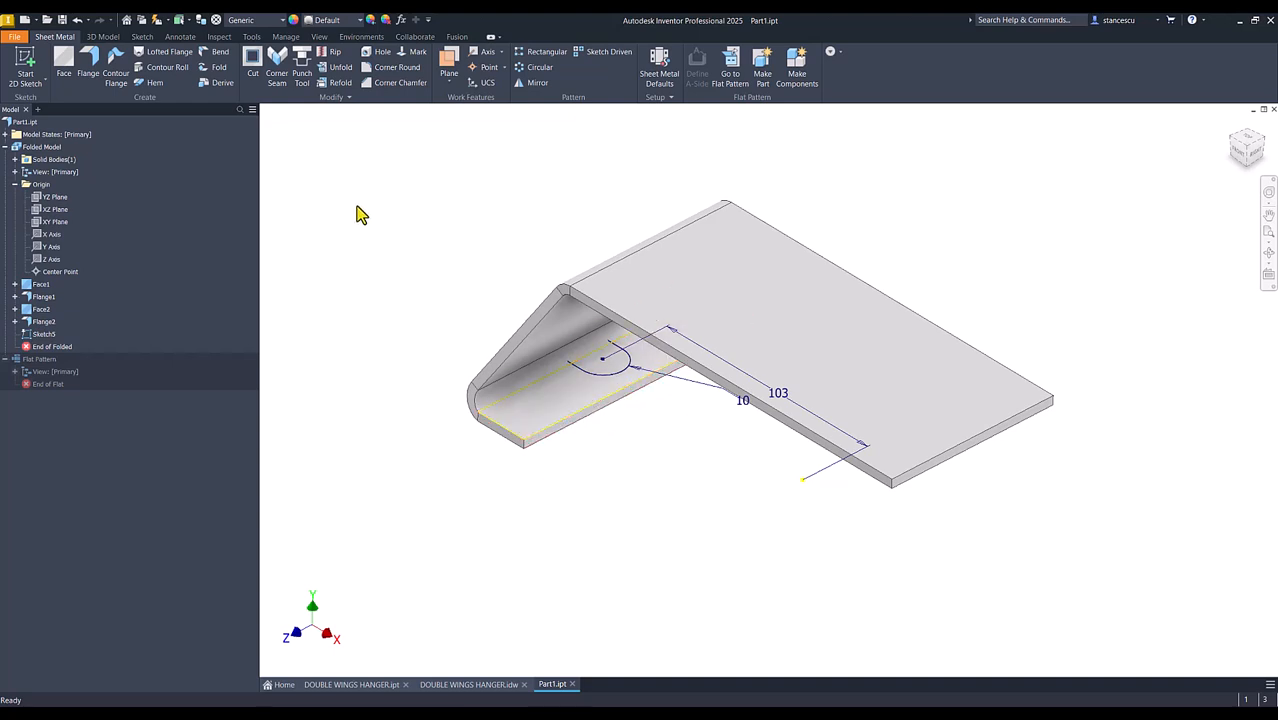
pyautogui.click(106, 37)
pyautogui.click(68, 62)
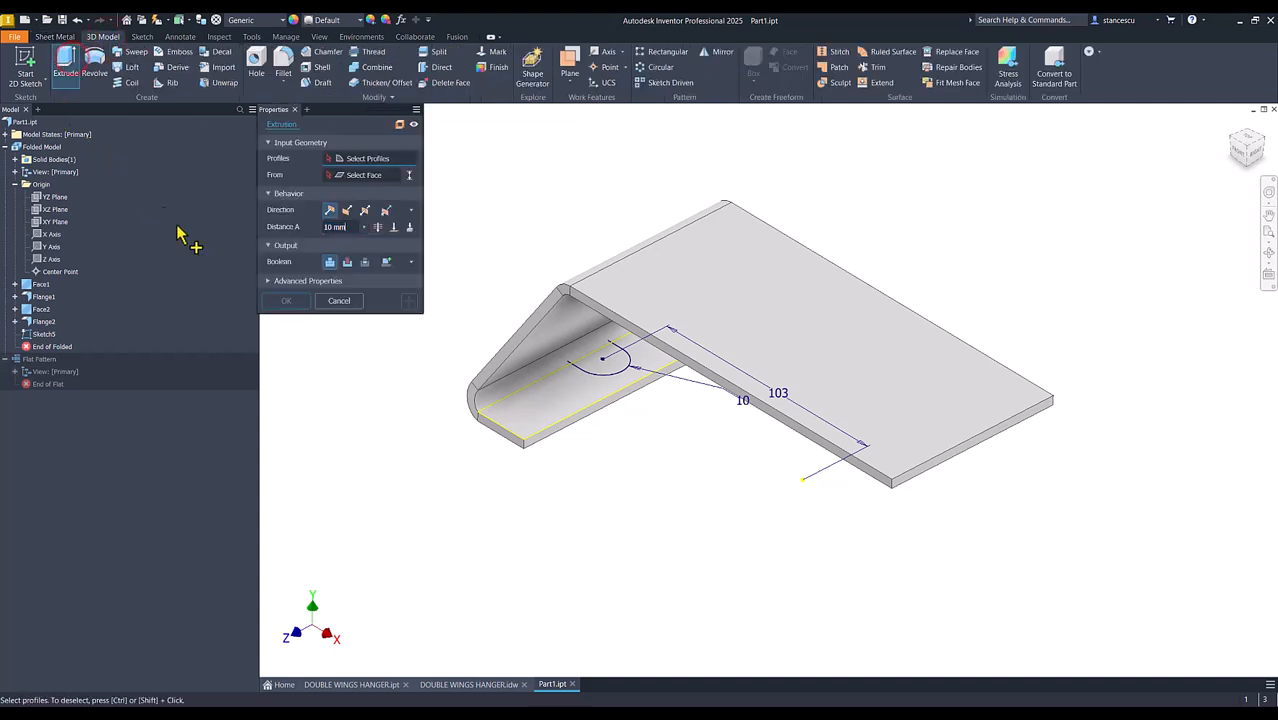
pyautogui.click(601, 384)
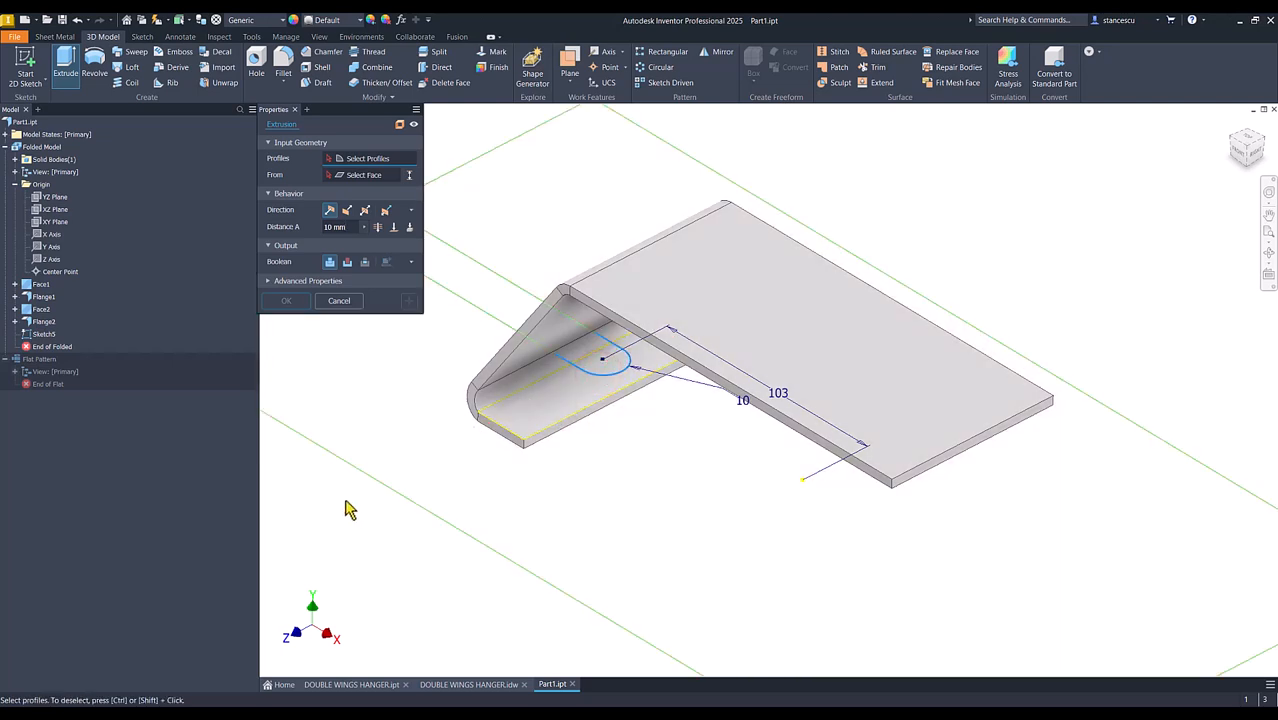
pyautogui.keyDown('shift'); pyautogui.moveTo(345, 510); pyautogui.dragTo(491, 434, button='middle'); pyautogui.keyUp('shift')
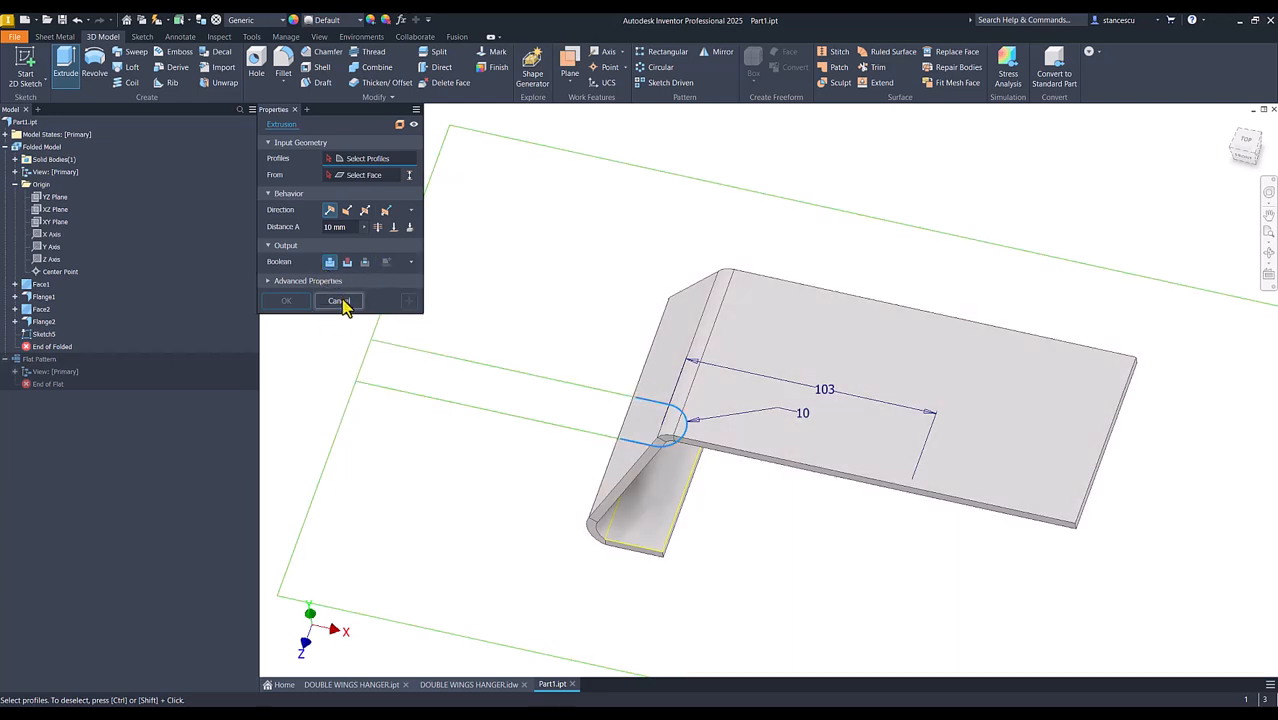
pyautogui.click(340, 301)
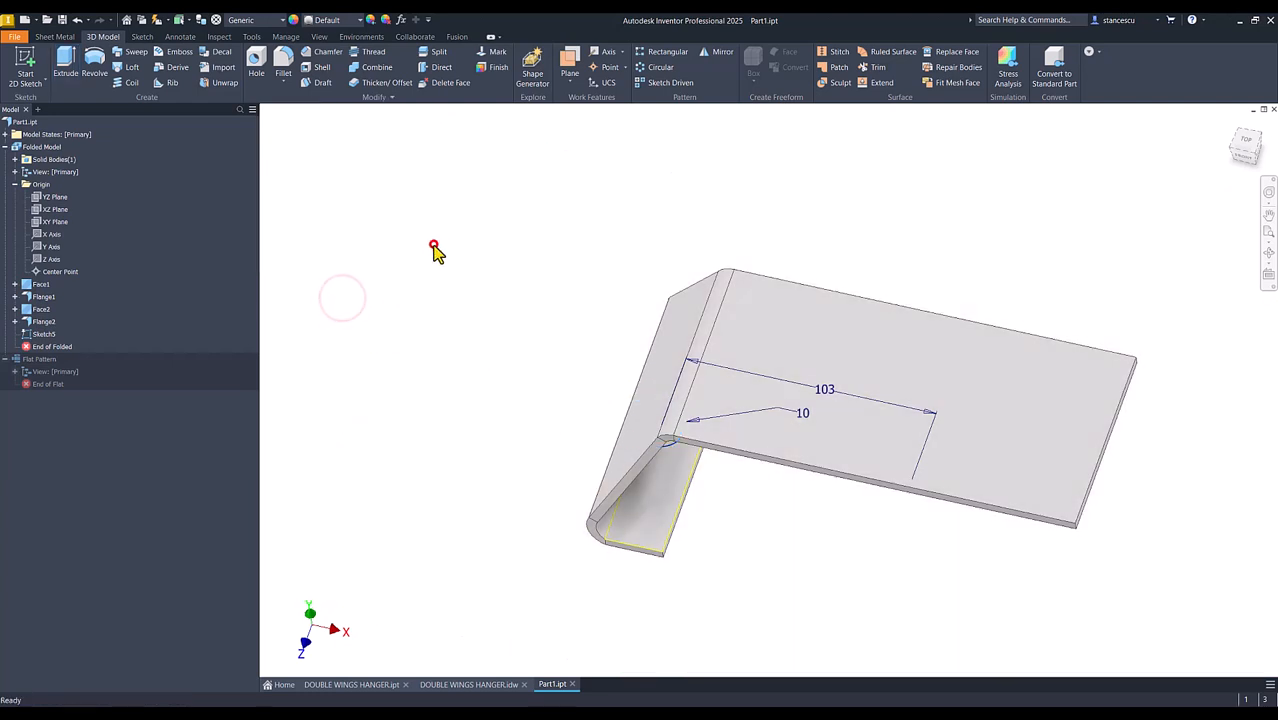
# Reopen the slot sketch, close the profile with a straight line between the two open ends along the projected edge, and finish the sketch
pyautogui.press('F6')
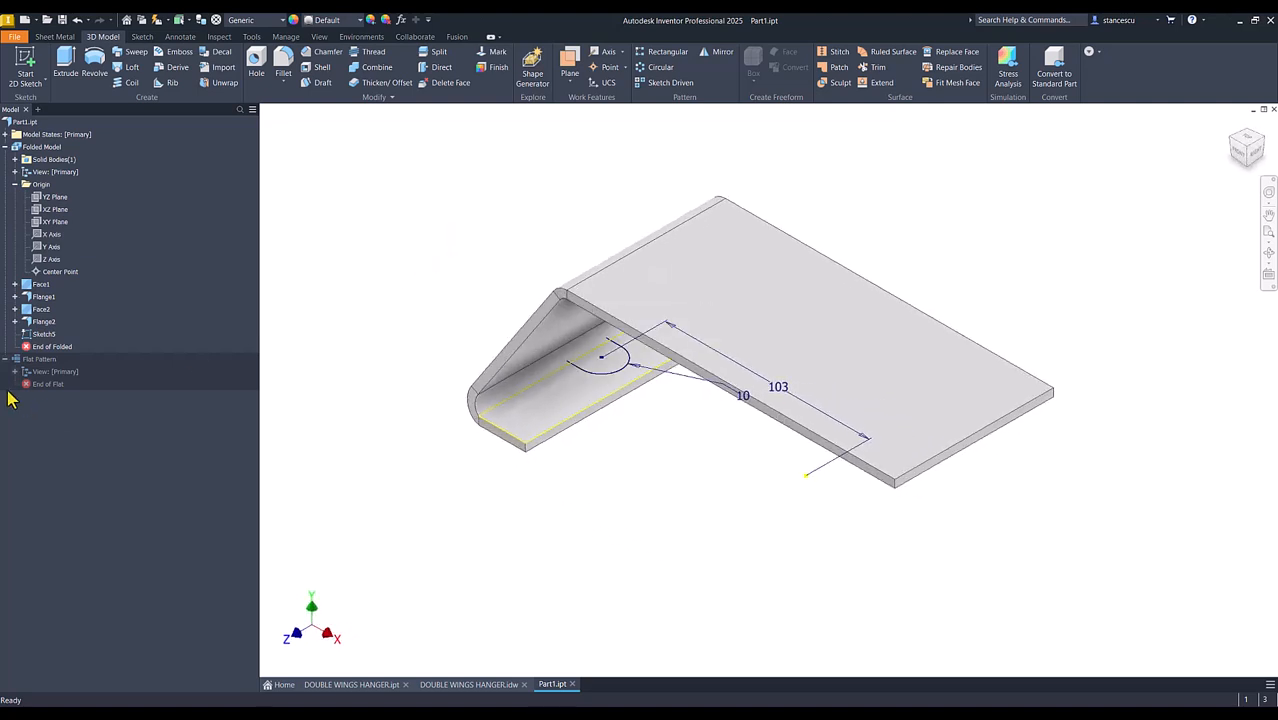
pyautogui.doubleClick(36, 336)
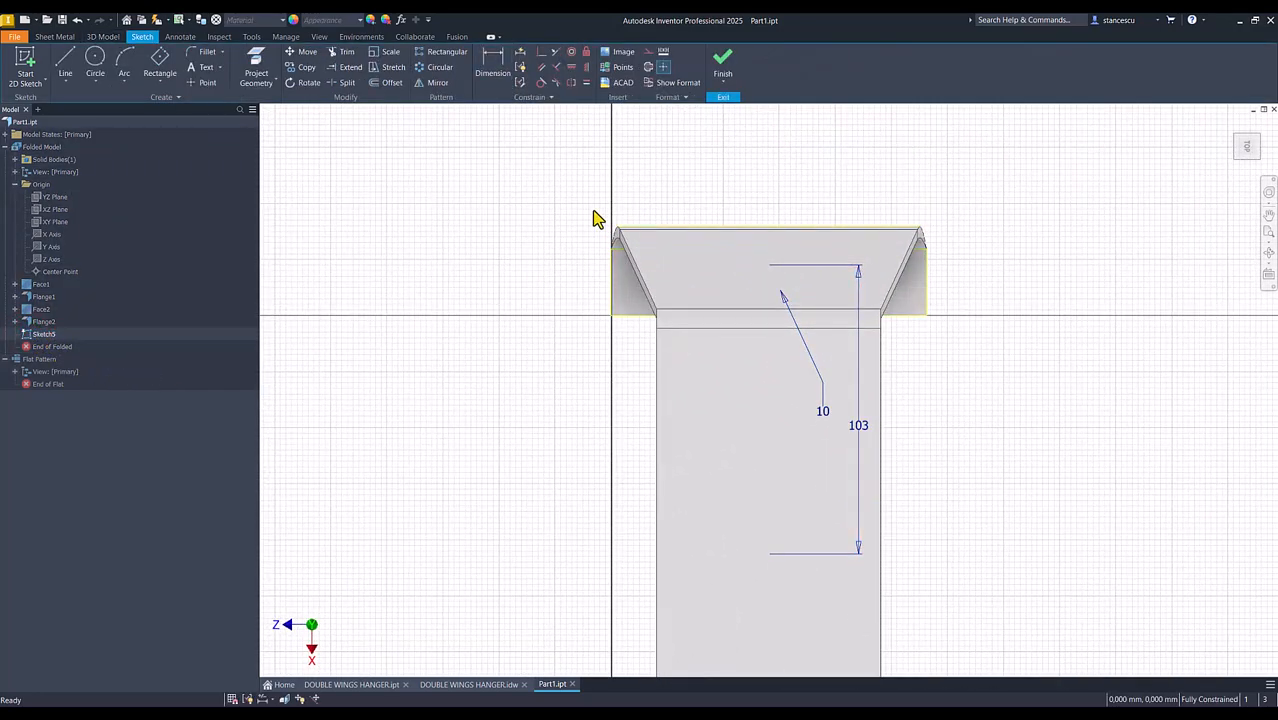
pyautogui.press('F7')
pyautogui.click(65, 62)
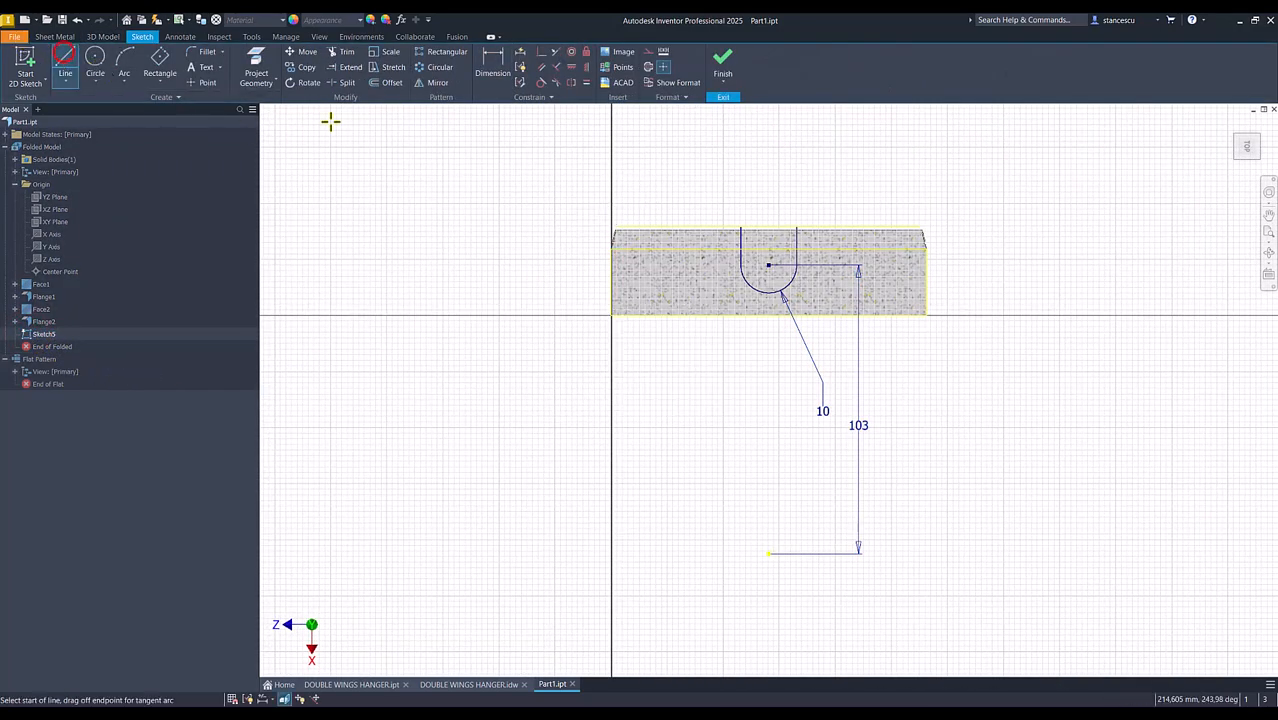
pyautogui.scroll(3, 741, 220)
pyautogui.click(742, 234)
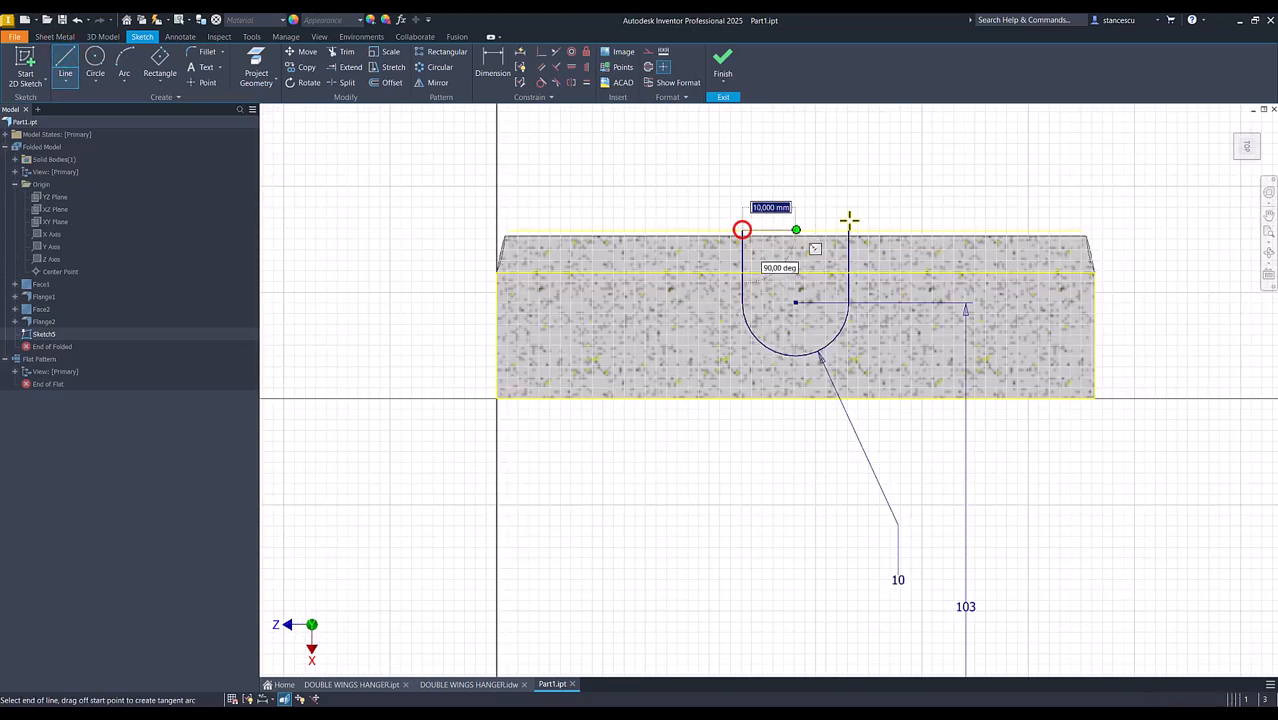
pyautogui.click(849, 230)
pyautogui.press('Escape')
pyautogui.click(722, 63)
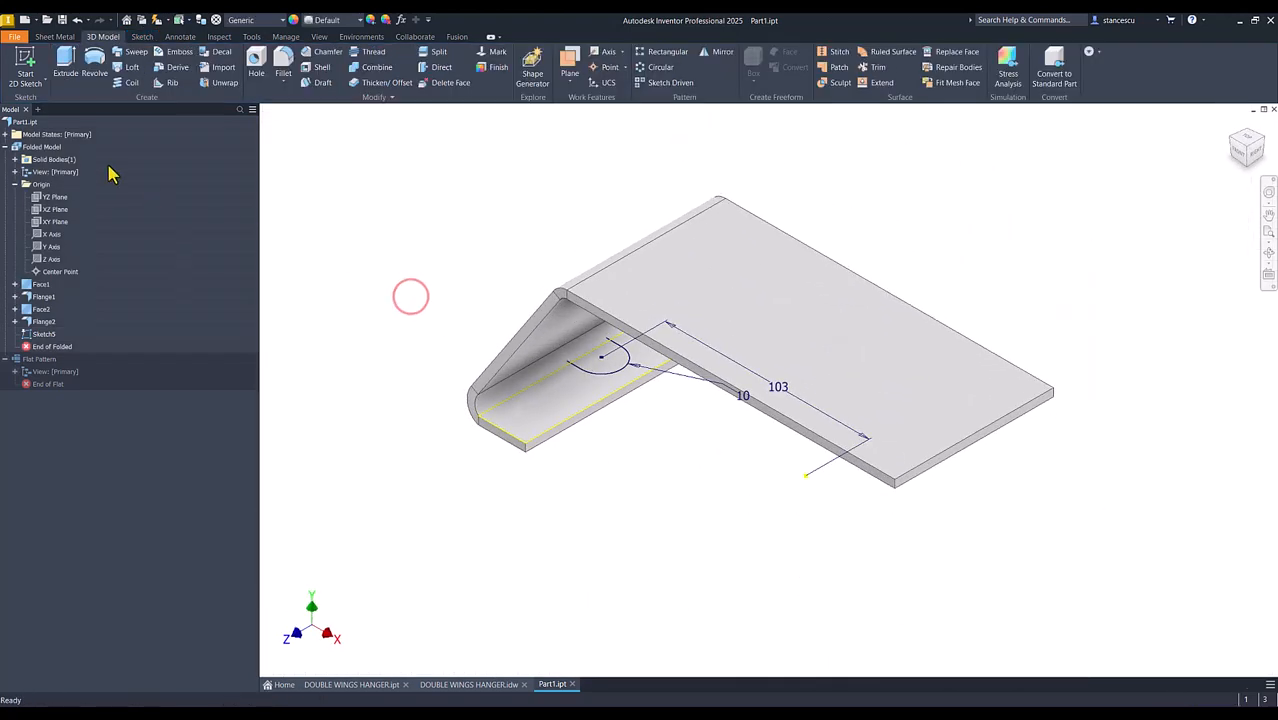
# Extrude both regions of the slot profile as a symmetric through-all cut in the lower wing and its bend
pyautogui.click(64, 62)
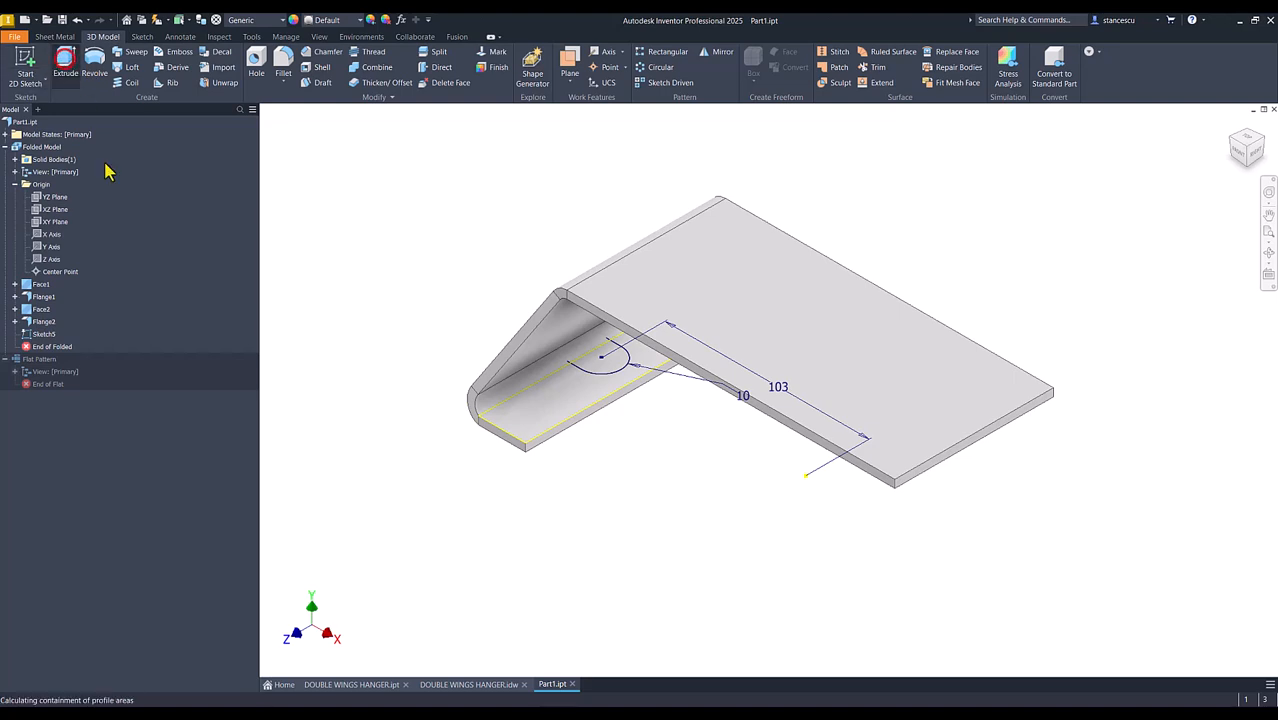
pyautogui.click(605, 362)
pyautogui.moveTo(366, 527)
pyautogui.keyDown('shift'); pyautogui.mouseDown(button='middle')
pyautogui.moveTo(562, 488)
pyautogui.moveTo(567, 470)
pyautogui.mouseUp(button='middle'); pyautogui.keyUp('shift')
pyautogui.click(567, 469)
pyautogui.keyDown('shift'); pyautogui.moveTo(468, 517); pyautogui.dragTo(453, 408, button='middle'); pyautogui.keyUp('shift')
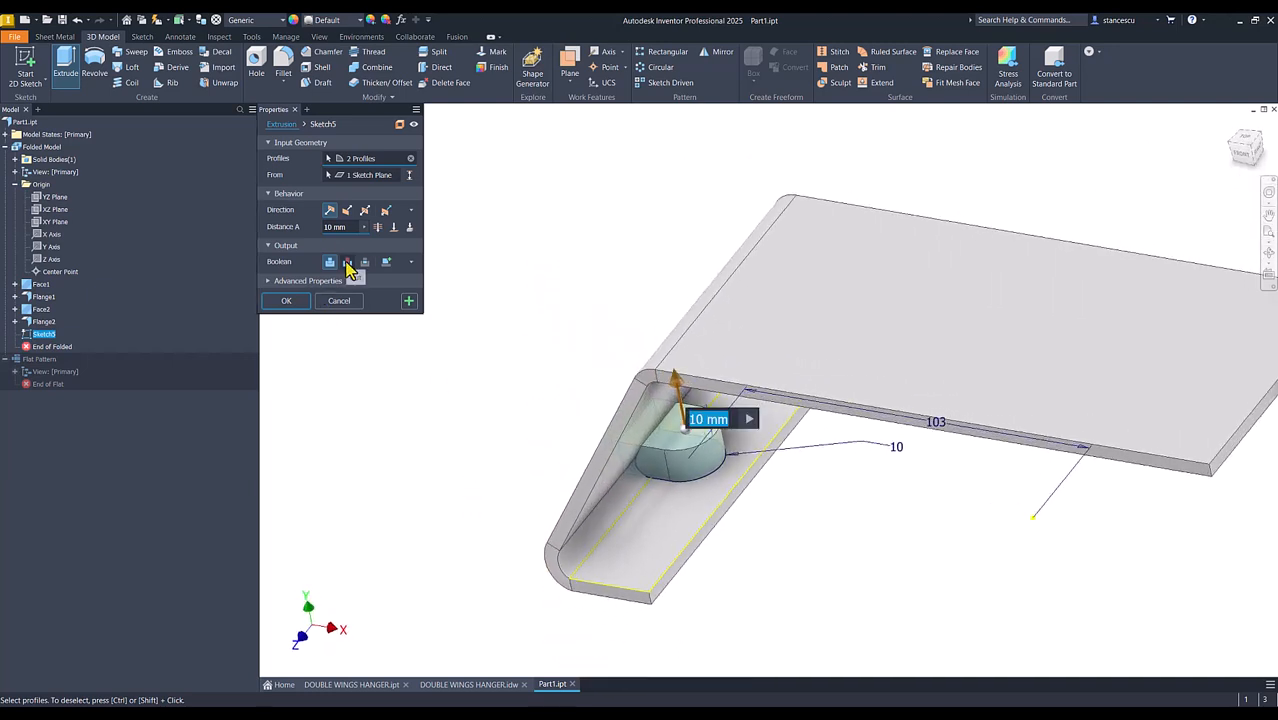
pyautogui.click(347, 262)
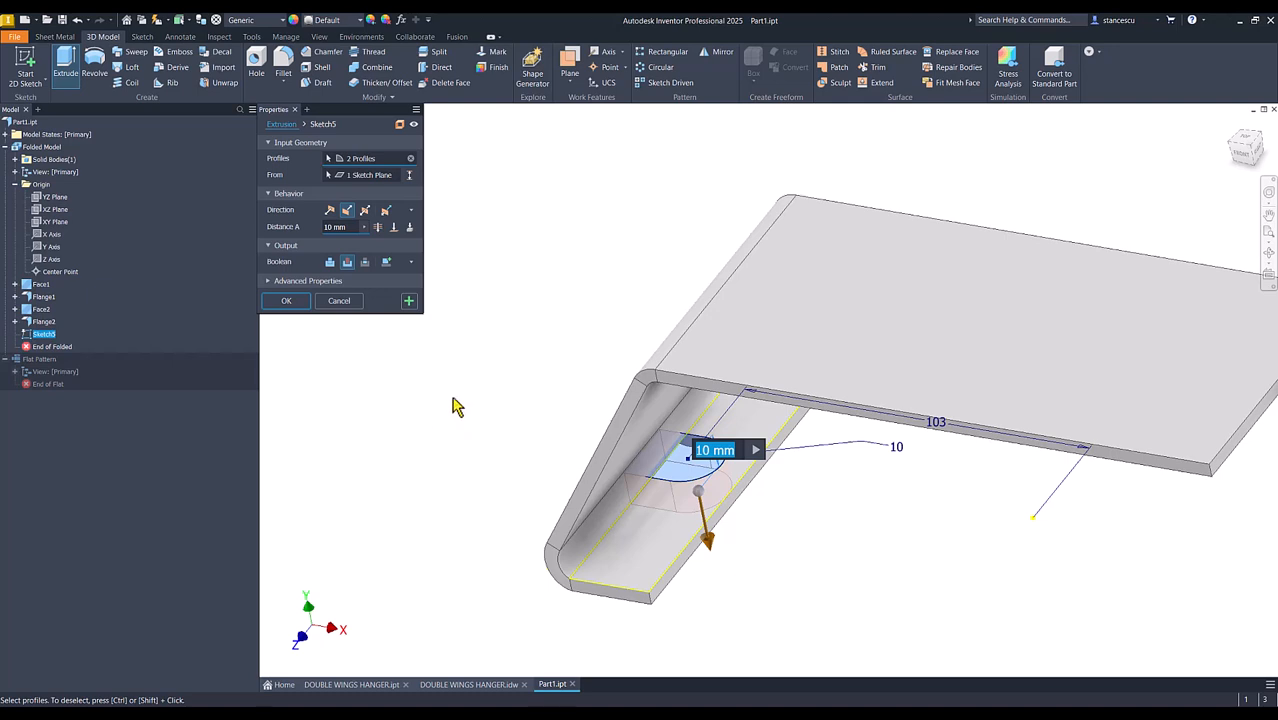
pyautogui.click(365, 211)
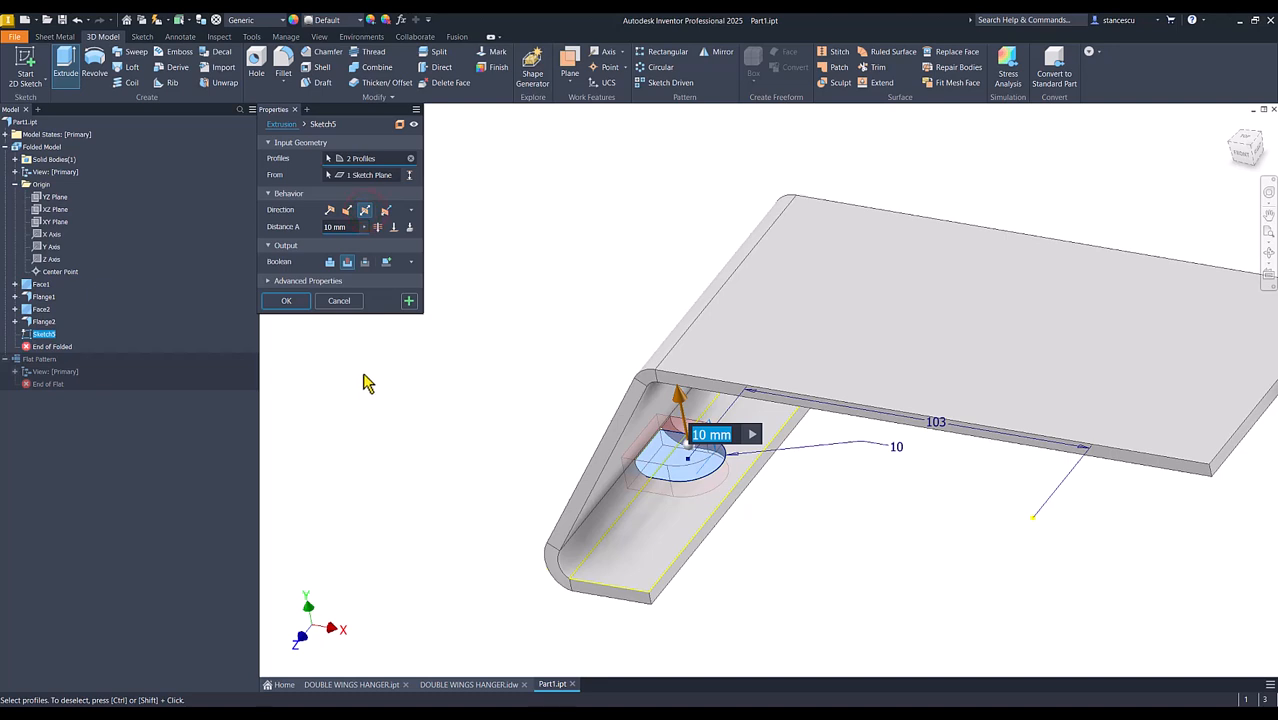
pyautogui.click(377, 227)
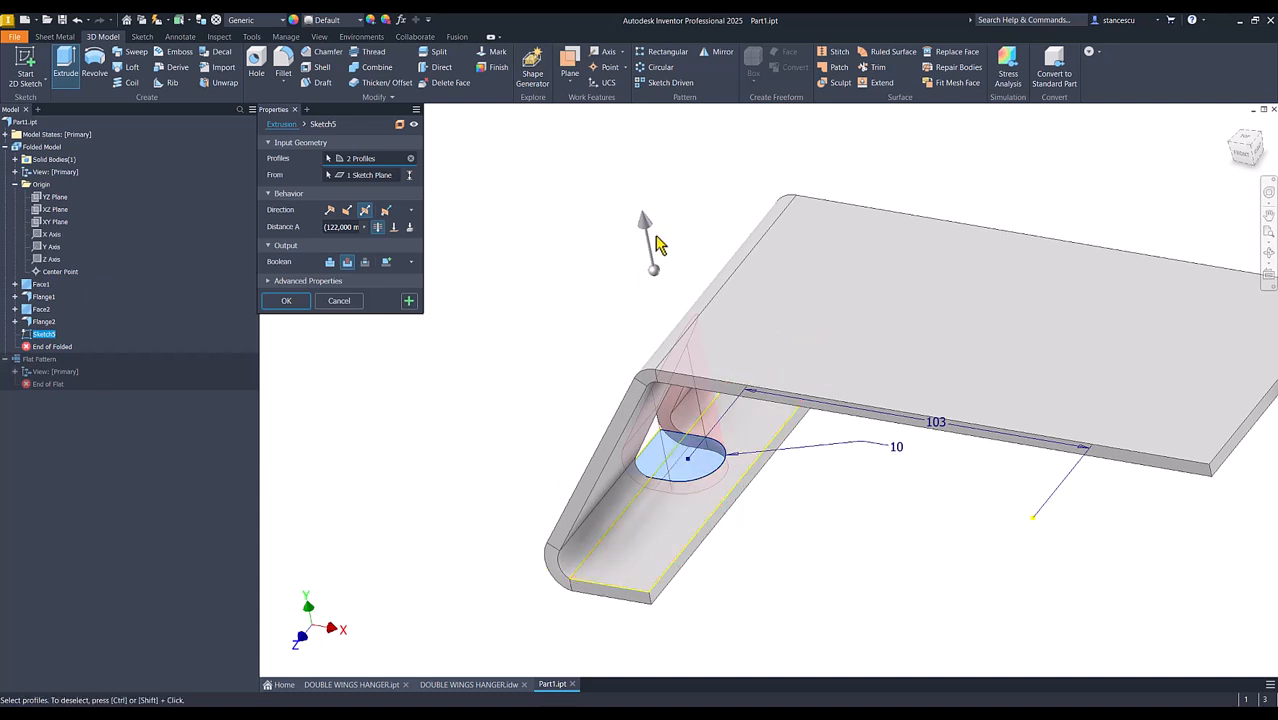
pyautogui.click(287, 301)
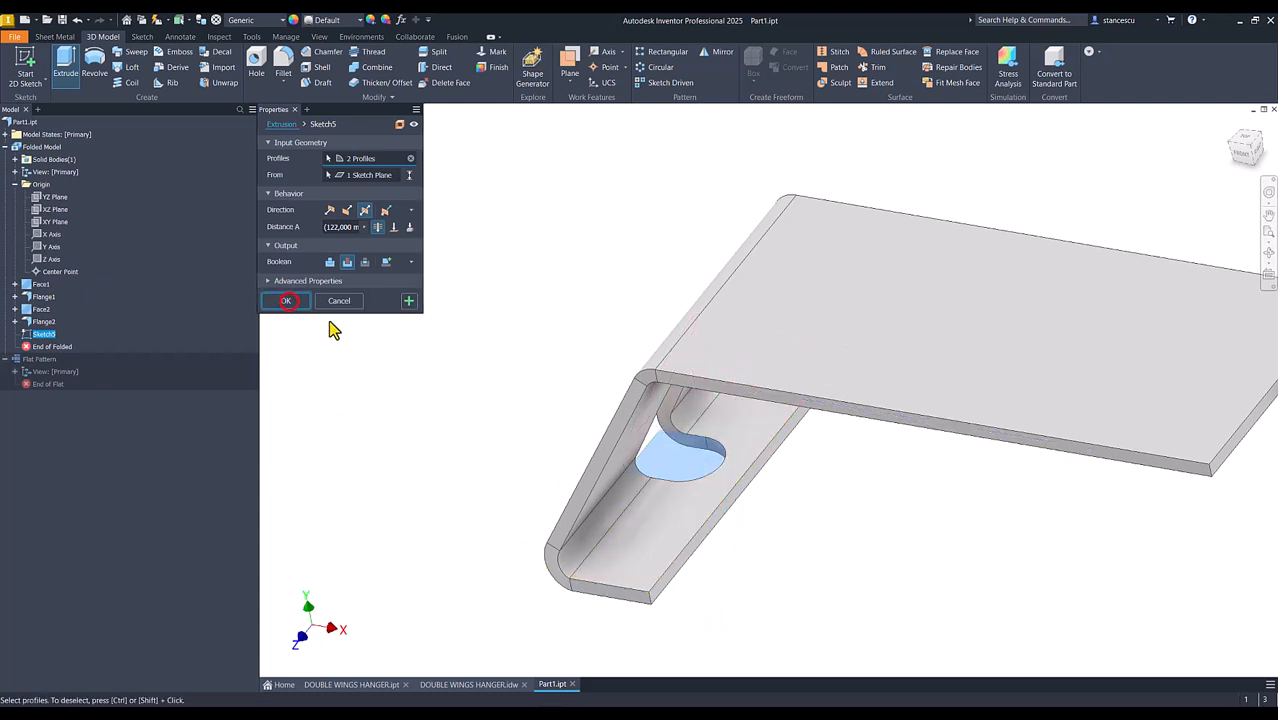
pyautogui.press('F6')
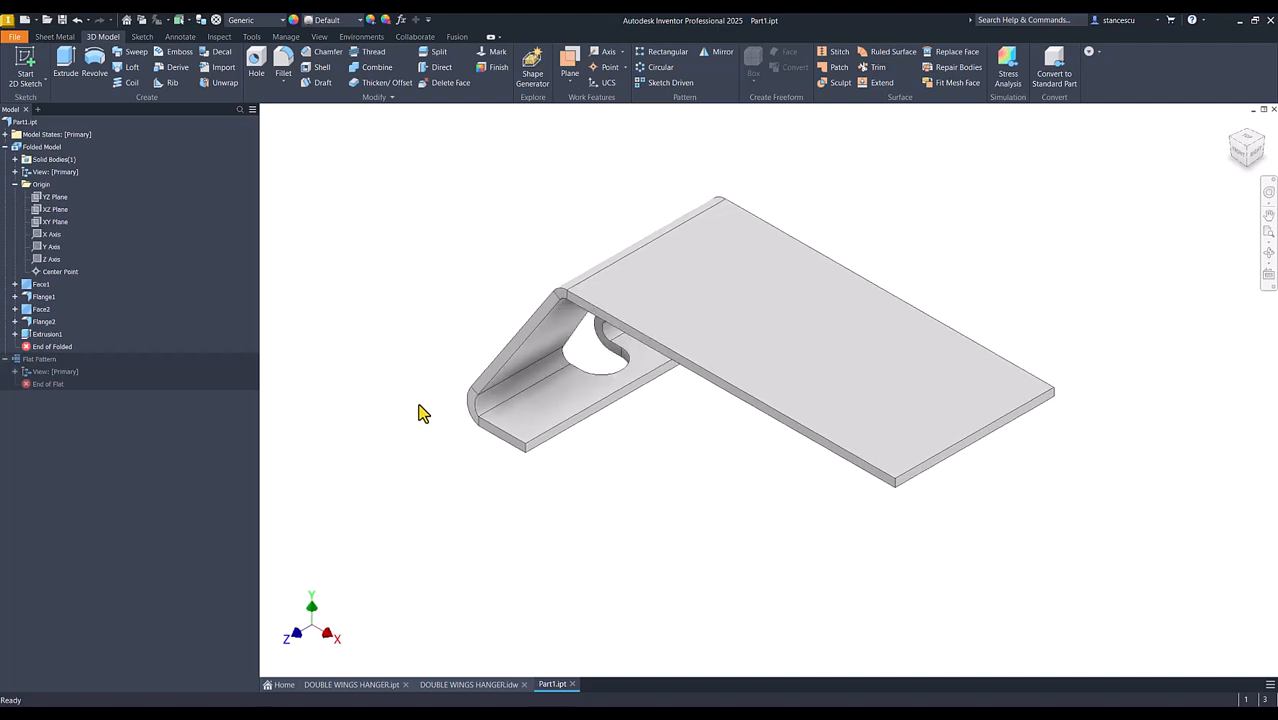
# Start a sketch on the large upper face and project the two outer bend edges on either side of the slot
pyautogui.scroll(5, 428, 408)
pyautogui.keyDown('shift'); pyautogui.moveTo(540, 415); pyautogui.dragTo(545, 380, button='middle'); pyautogui.keyUp('shift')
pyautogui.press('F6')
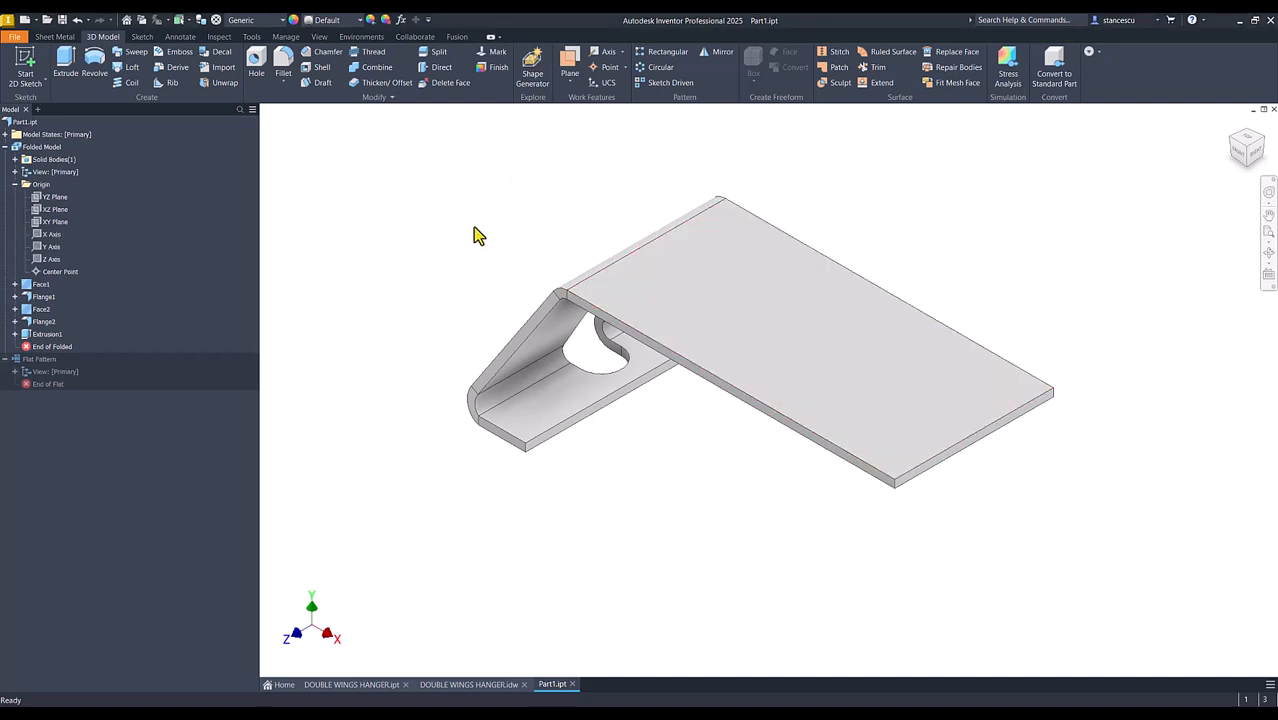
pyautogui.click(695, 259)
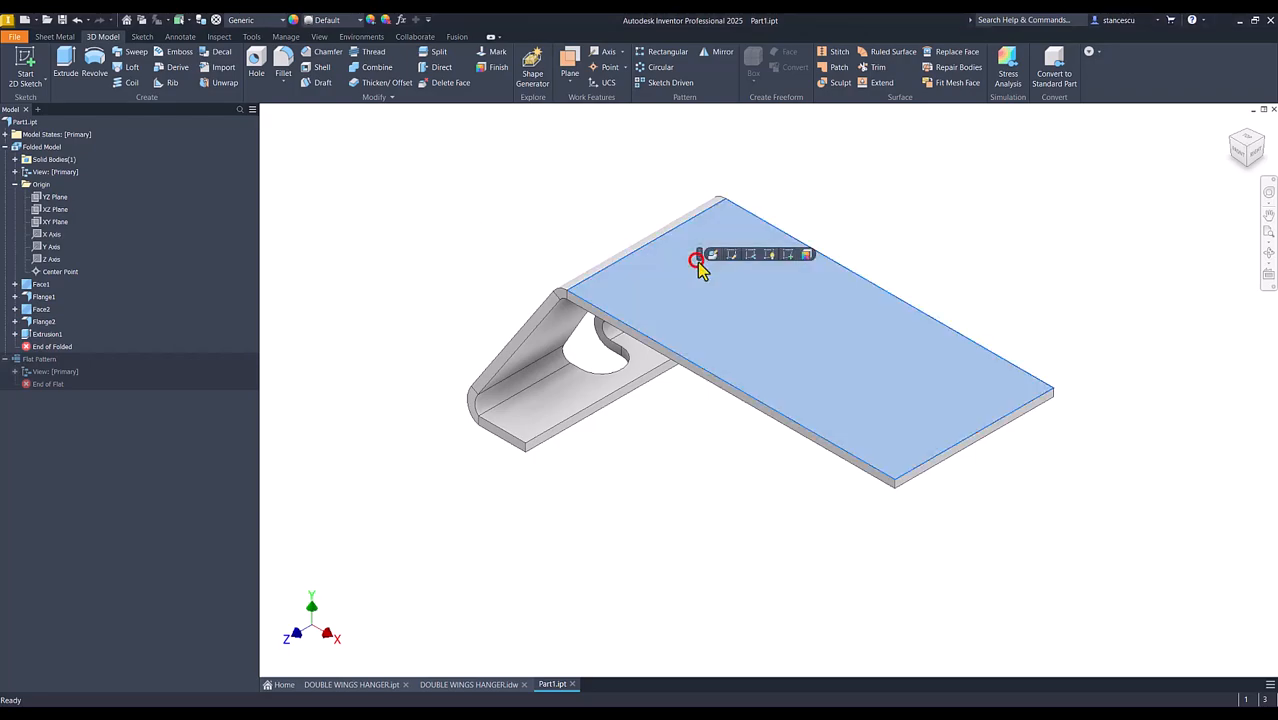
pyautogui.click(786, 255)
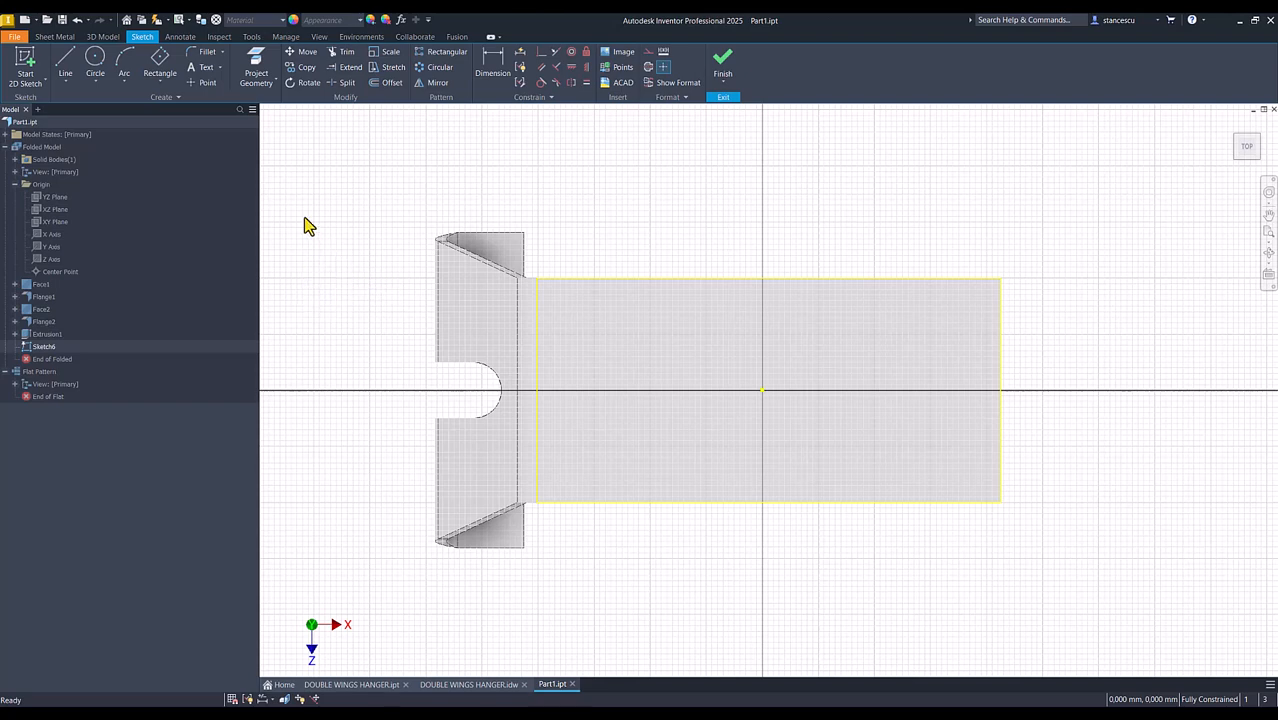
pyautogui.click(256, 66)
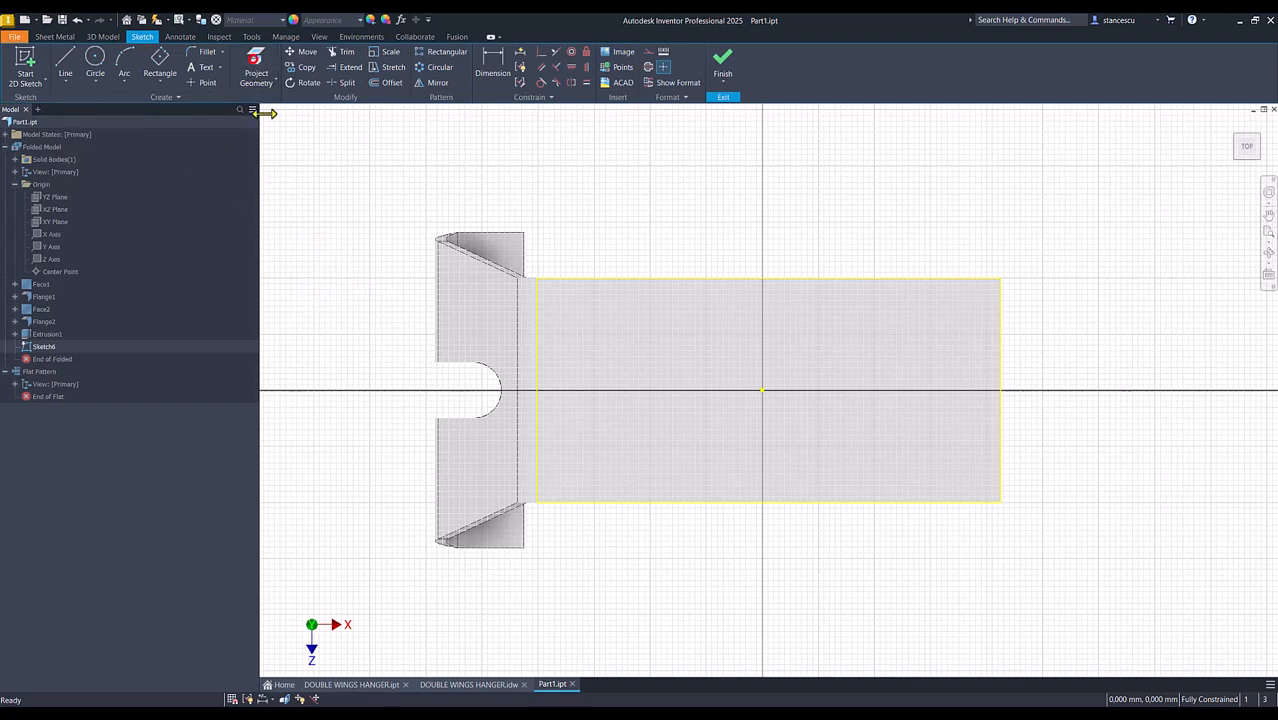
pyautogui.click(435, 343)
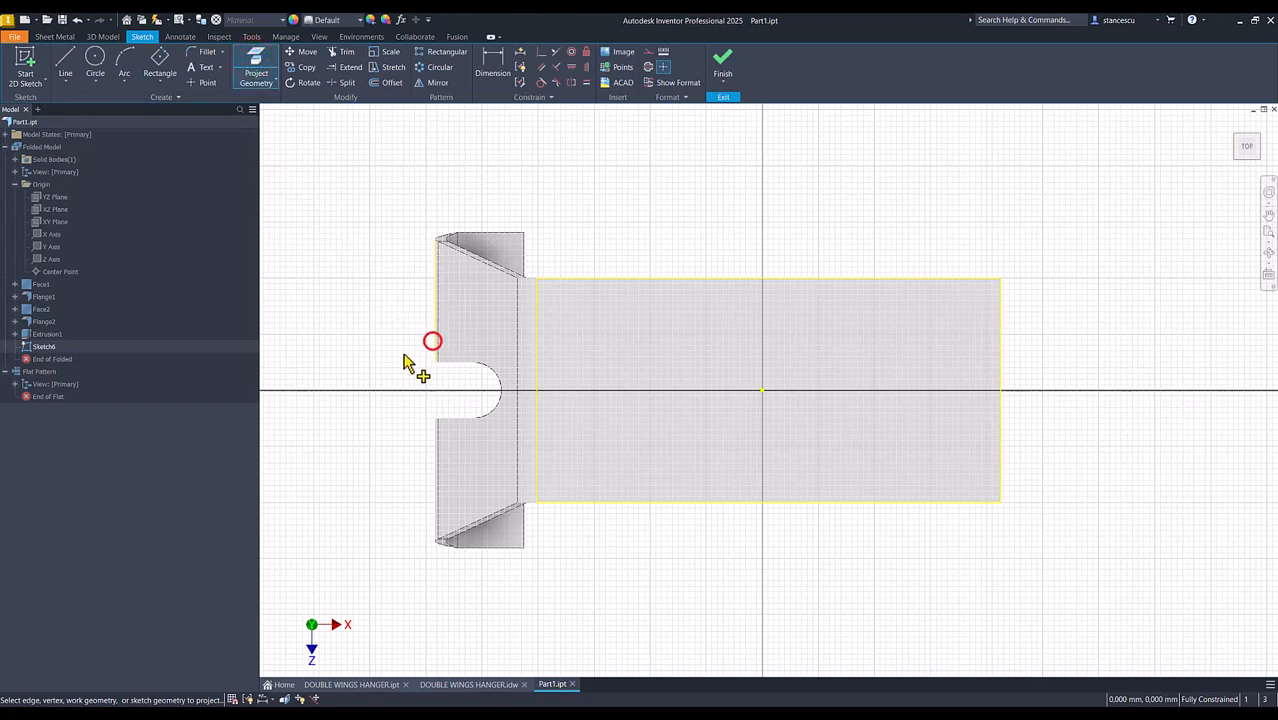
pyautogui.click(433, 432)
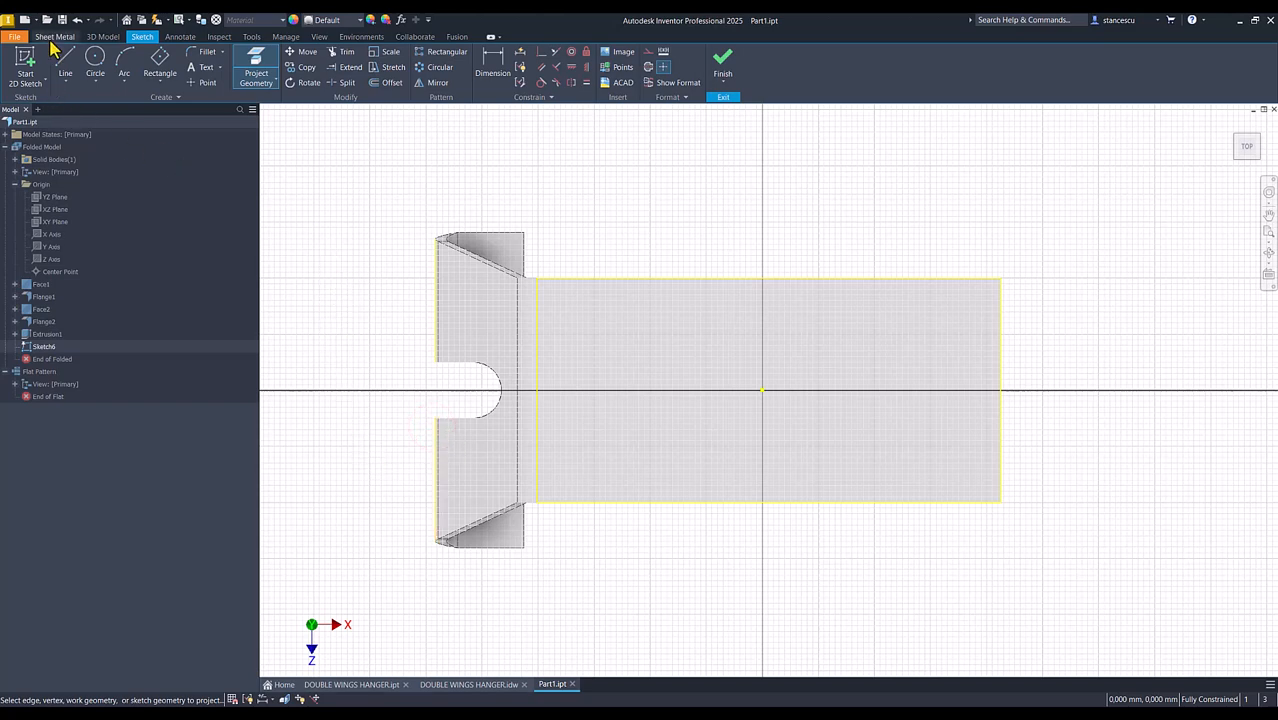
# Sketch a closed slot profile from the projected edge ends, with straight sides about 52 mm long, a tangent end arc and a straight closing line
pyautogui.click(66, 66)
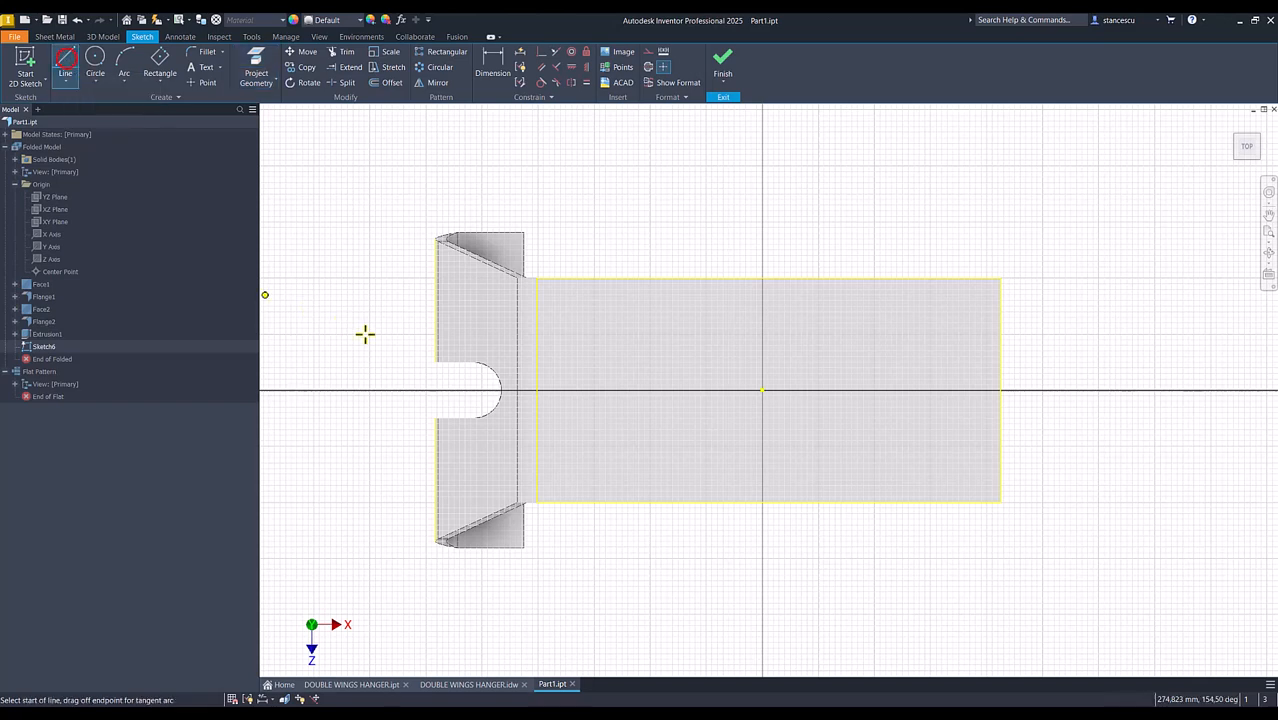
pyautogui.click(436, 361)
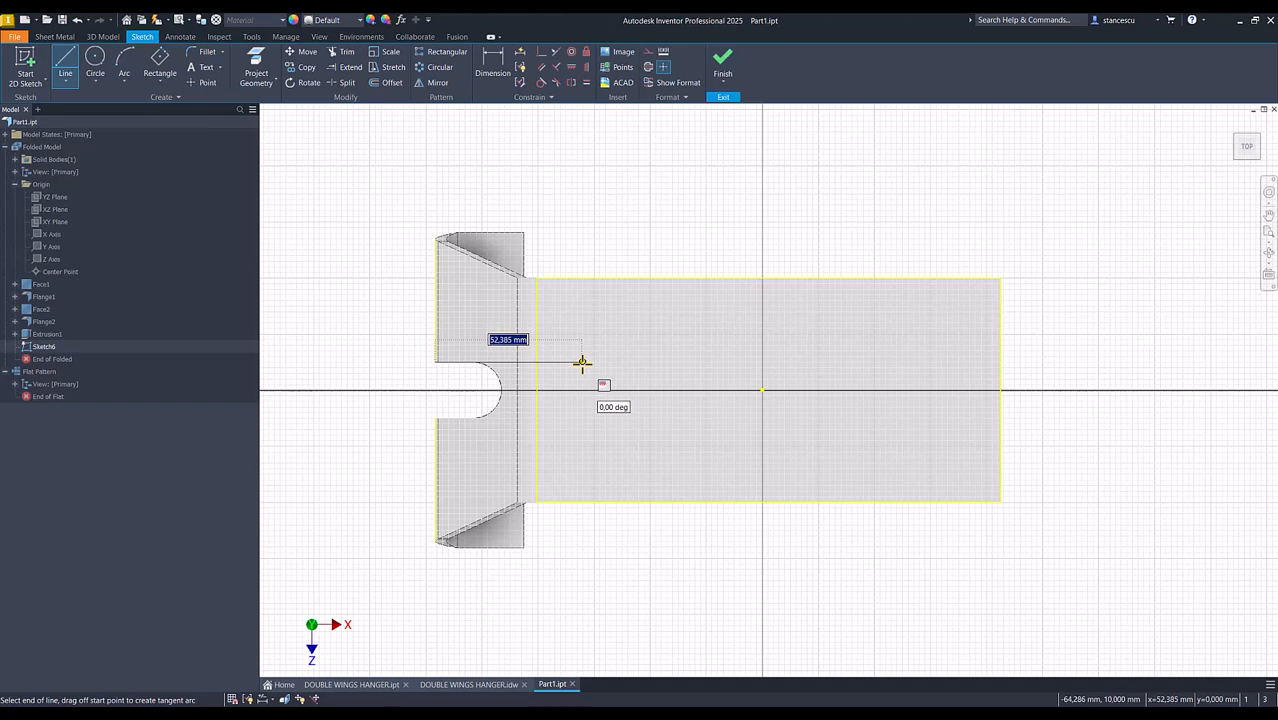
pyautogui.click(582, 362)
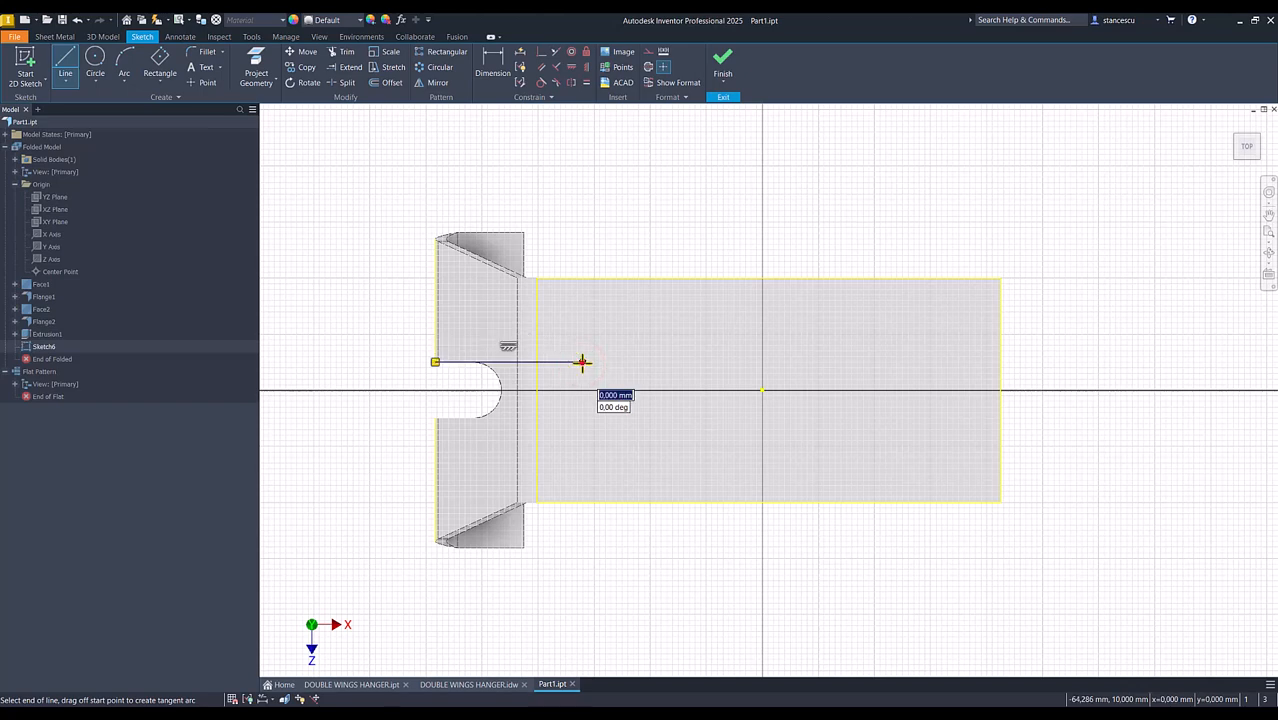
pyautogui.moveTo(582, 362)
pyautogui.mouseDown()
pyautogui.moveTo(609, 370)
pyautogui.moveTo(608, 411)
pyautogui.moveTo(582, 418)
pyautogui.mouseUp()
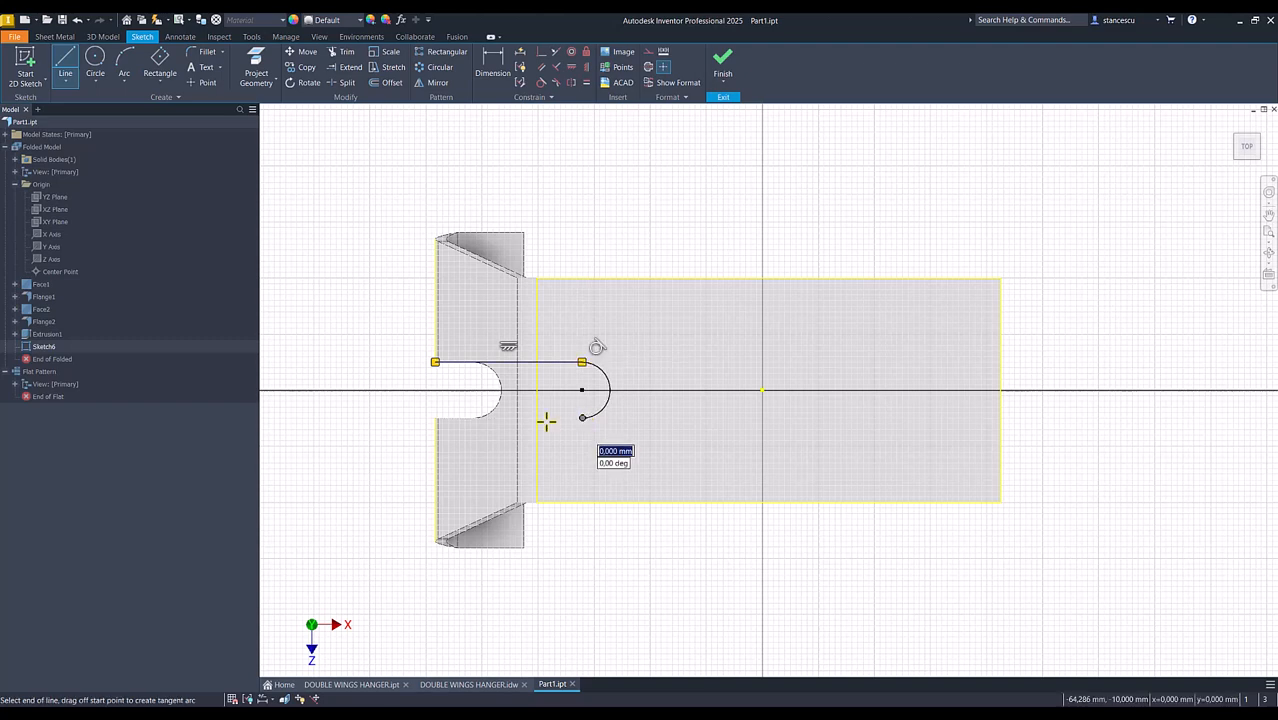
pyautogui.click(435, 418)
pyautogui.click(435, 362)
pyautogui.click(435, 362)
pyautogui.click(435, 418)
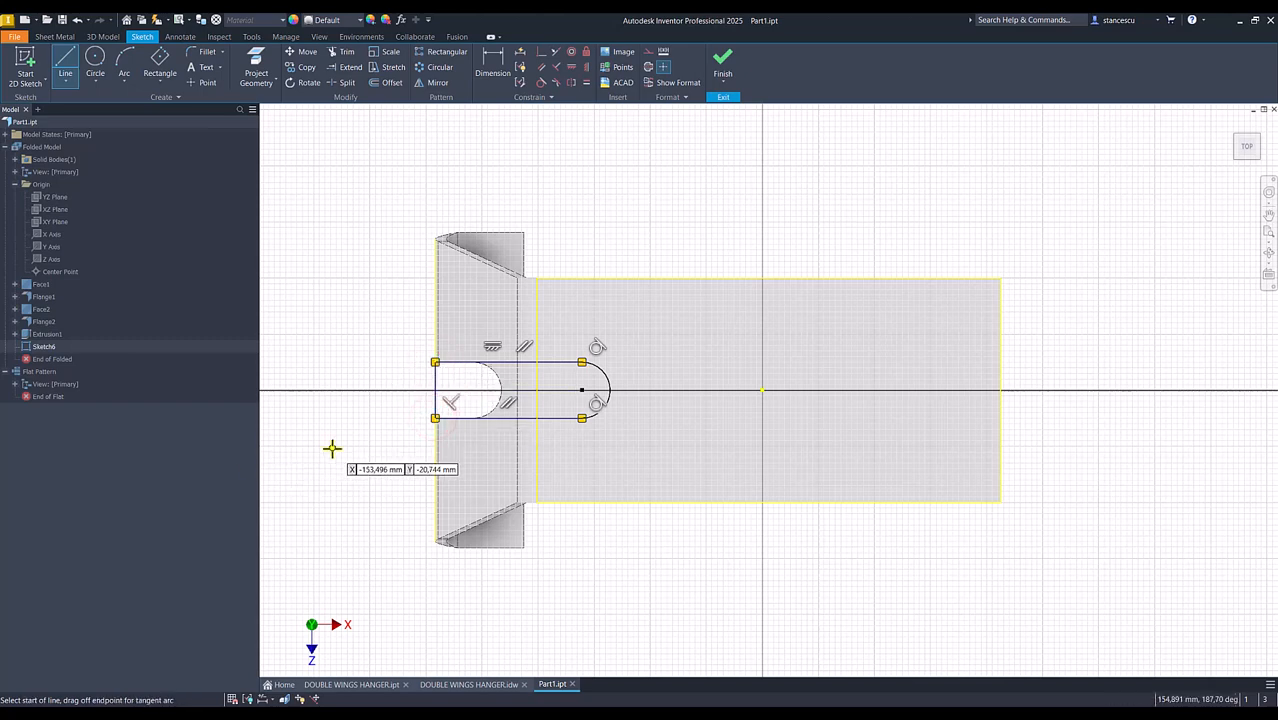
pyautogui.press('Escape')
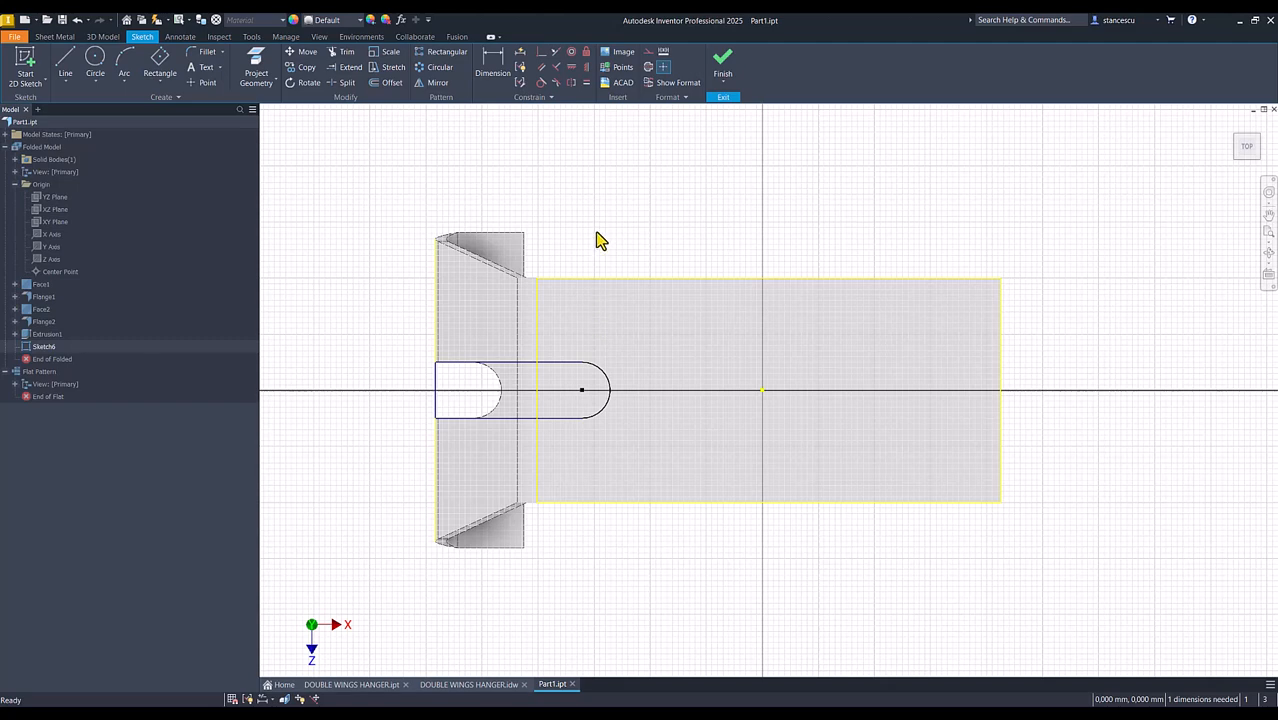
# Dimension the slot arc's center 154/2 mm from the origin center point and finish the sketch
pyautogui.click(494, 66)
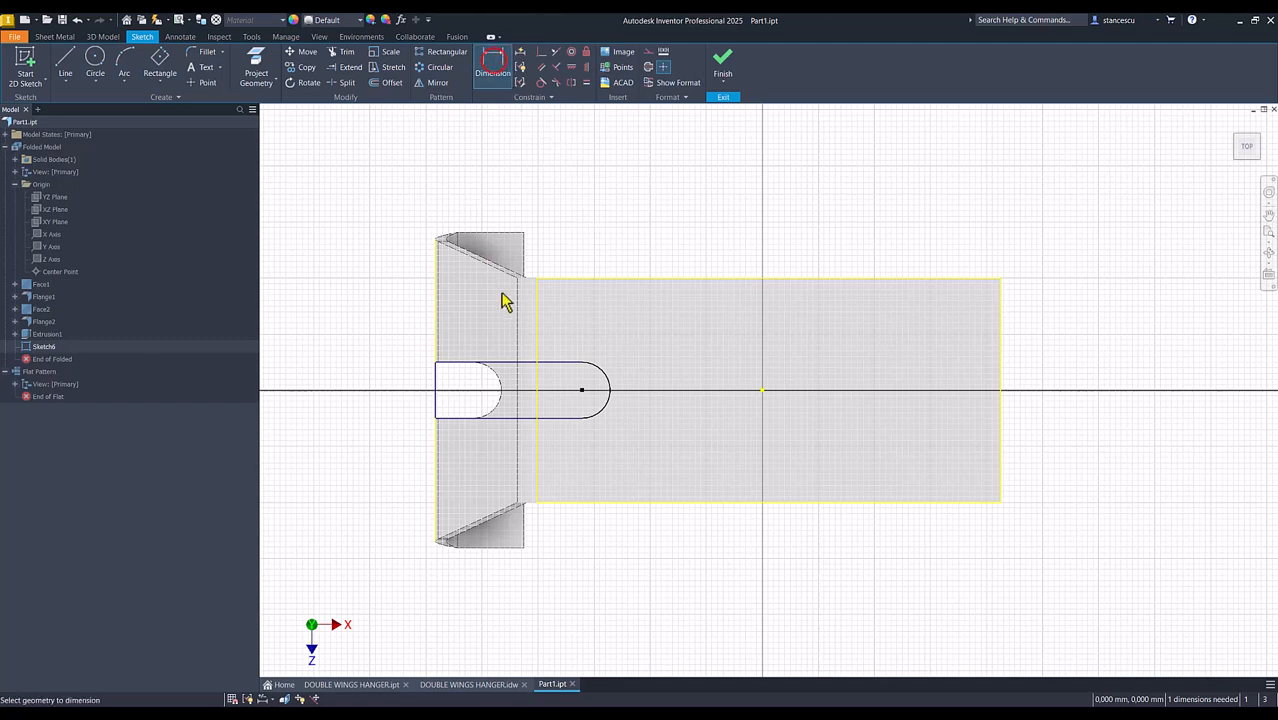
pyautogui.click(606, 398)
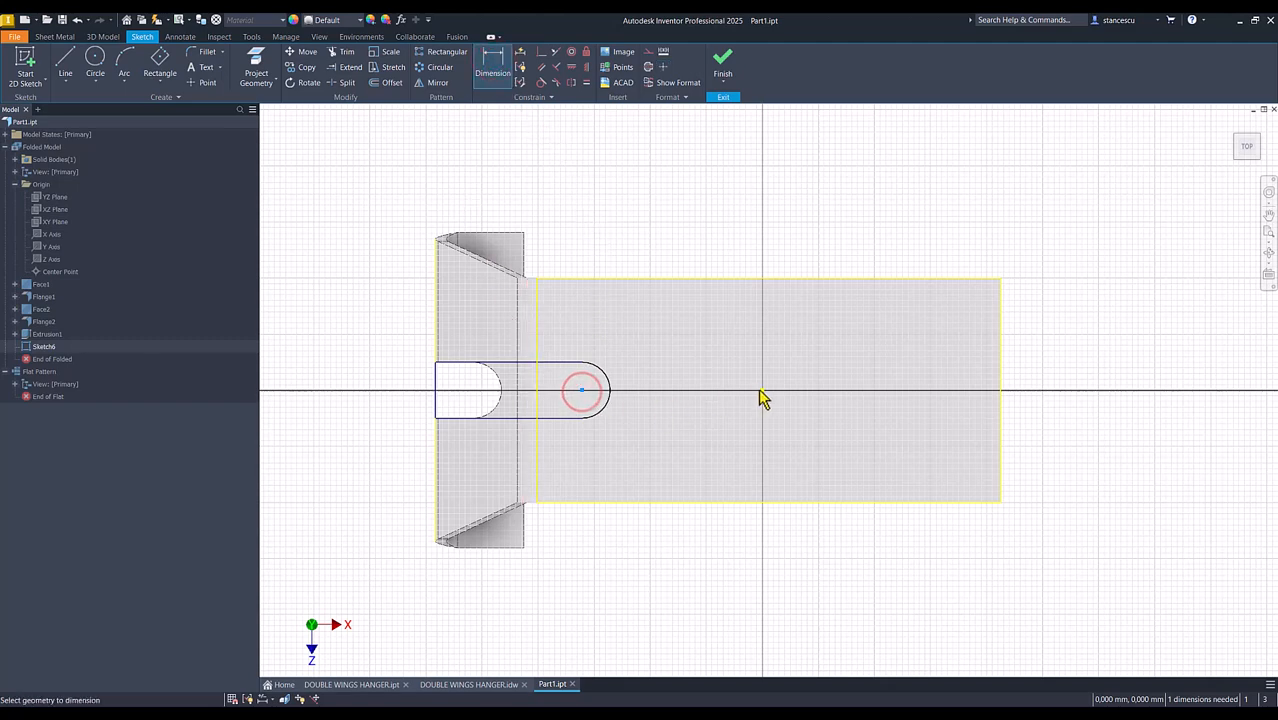
pyautogui.click(763, 392)
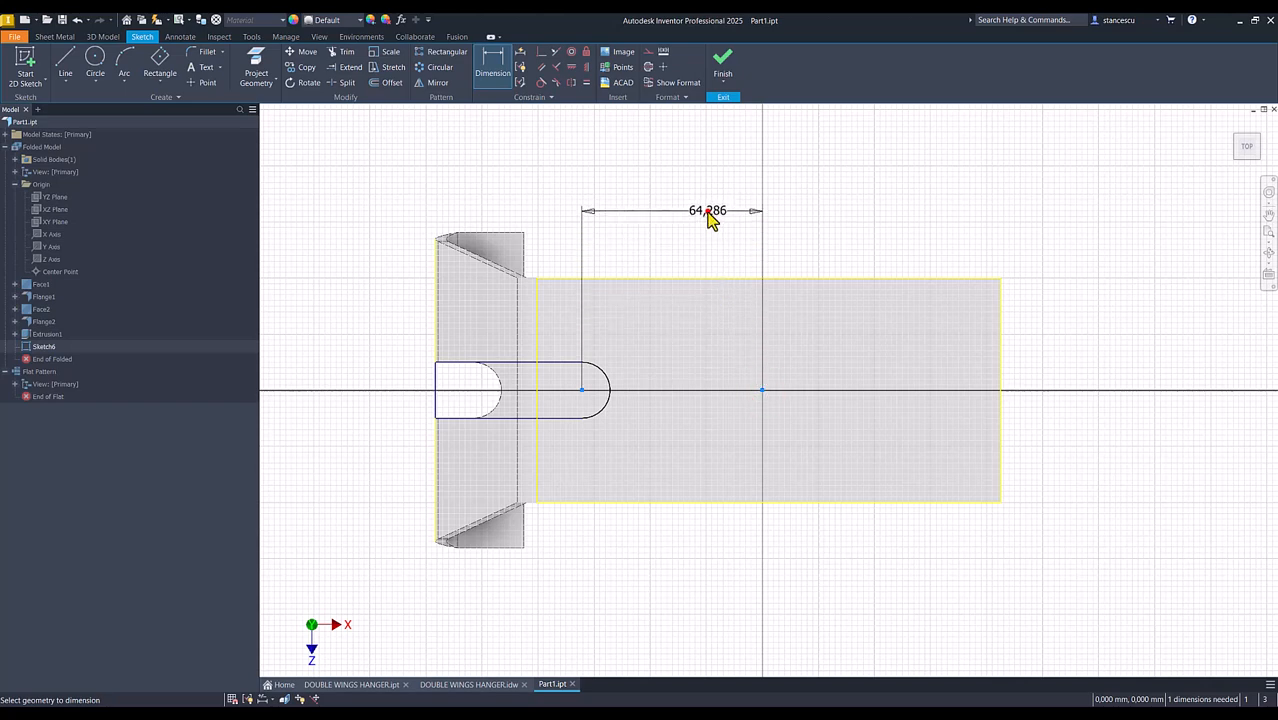
pyautogui.click(708, 216)
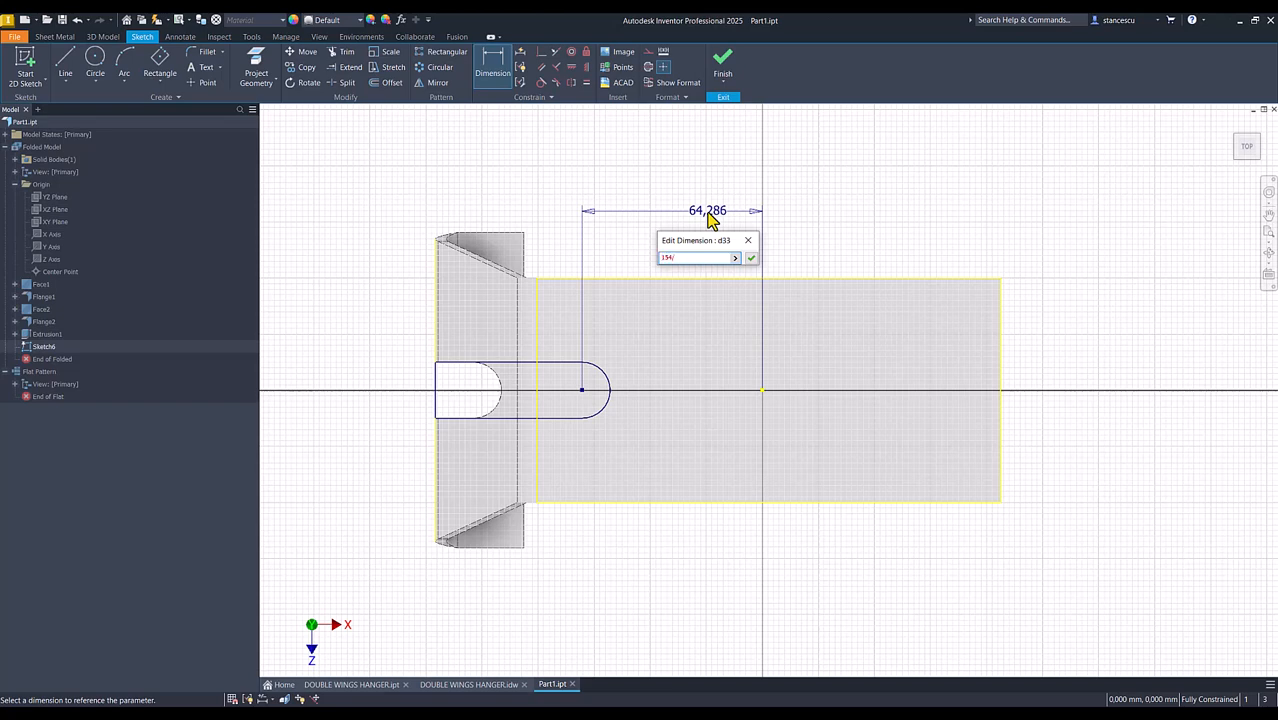
pyautogui.click(751, 259)
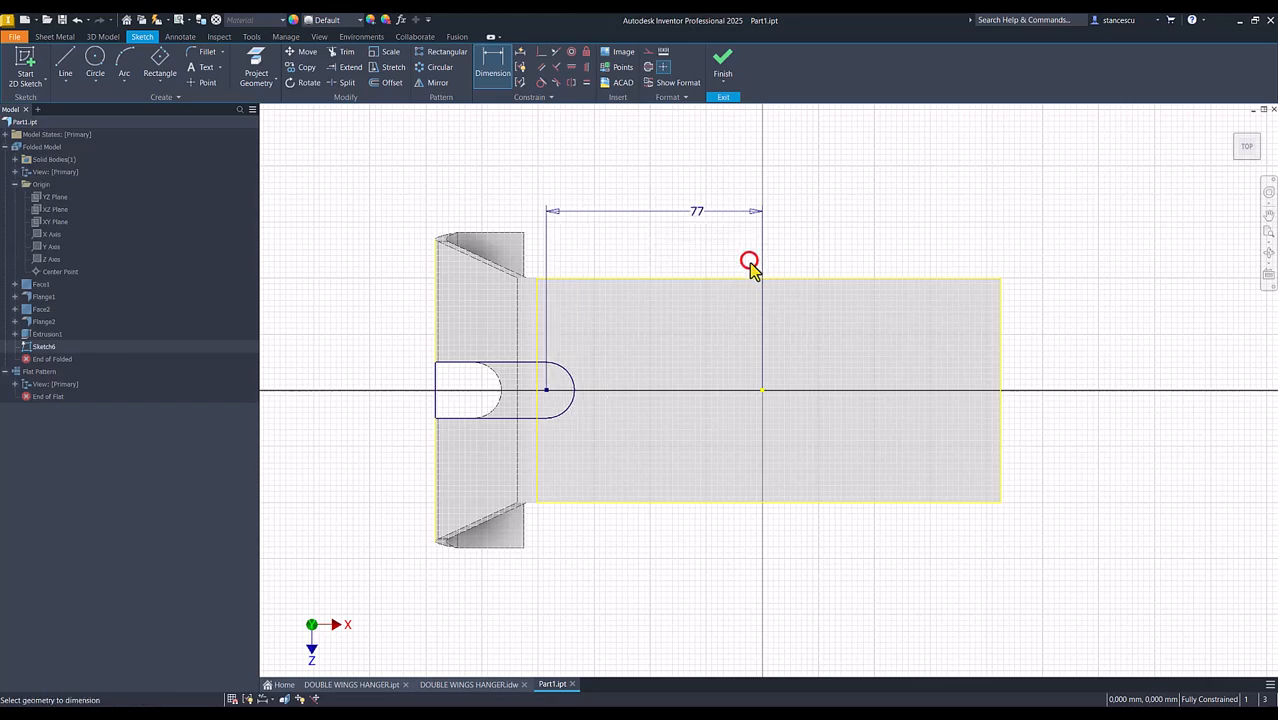
pyautogui.click(723, 62)
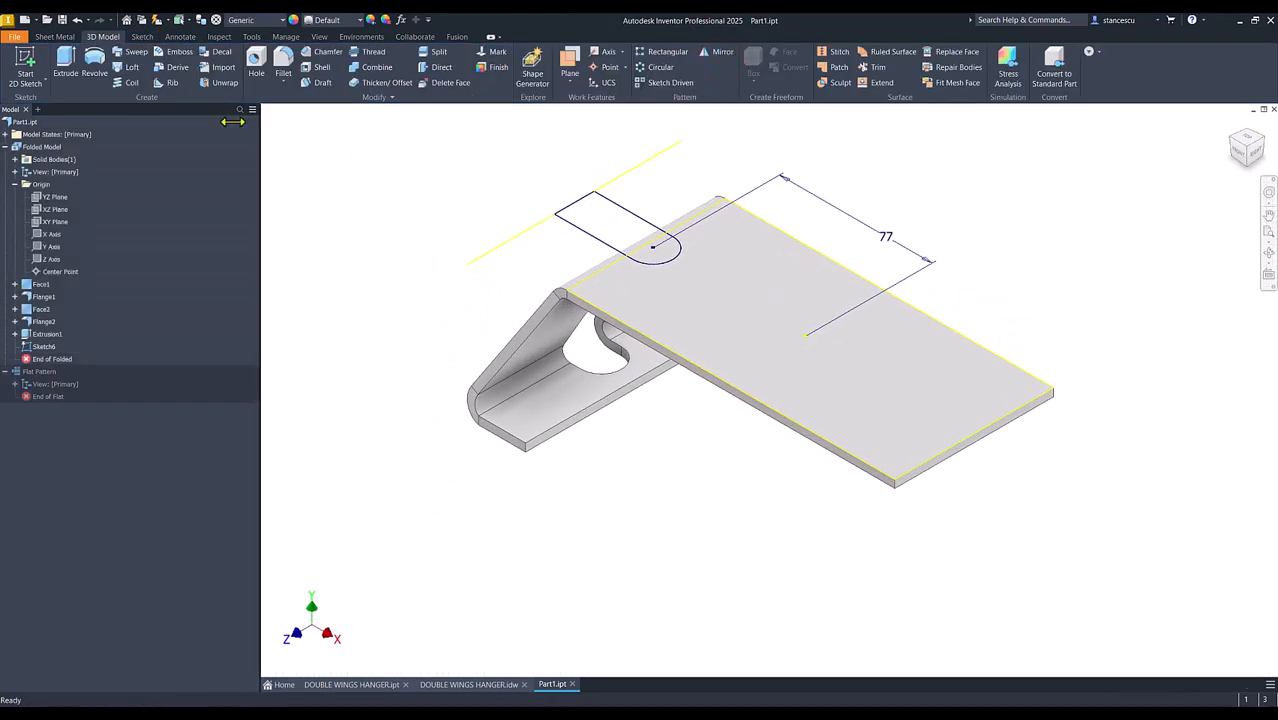
# Extrude both regions of the new slot profile as a cut ending at the lower wing's inner face
pyautogui.click(65, 65)
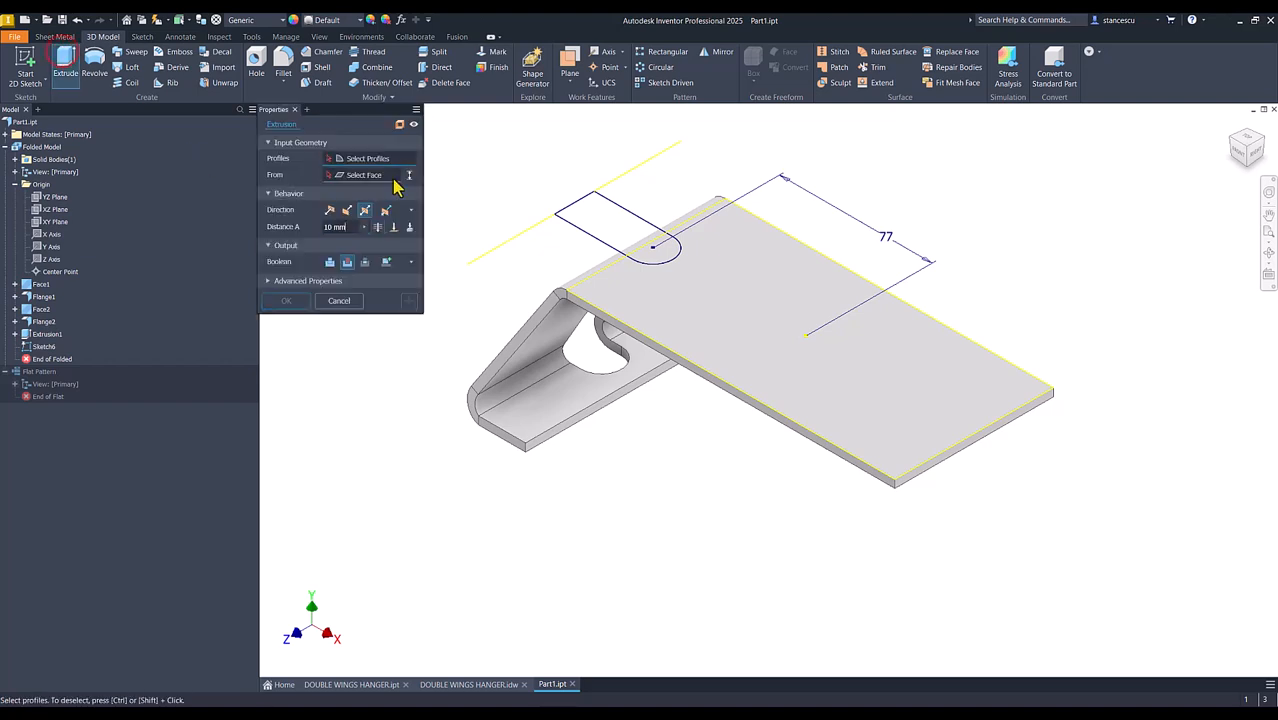
pyautogui.click(620, 215)
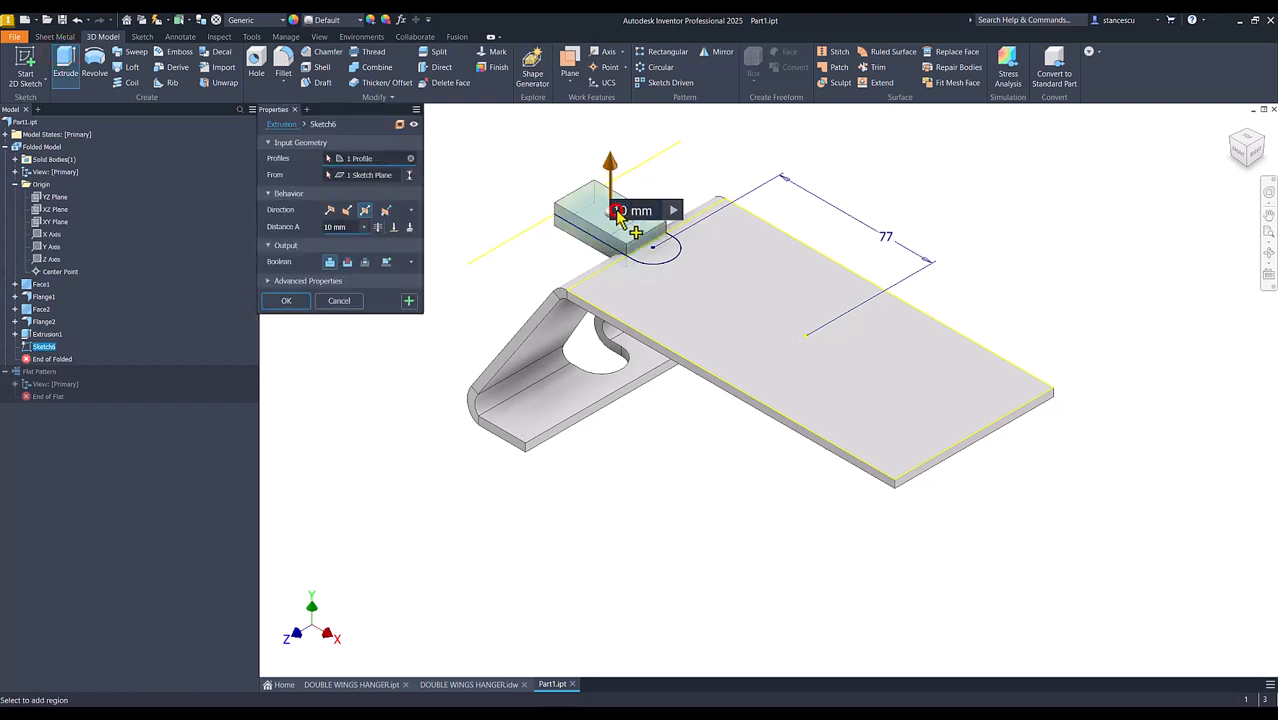
pyautogui.click(651, 258)
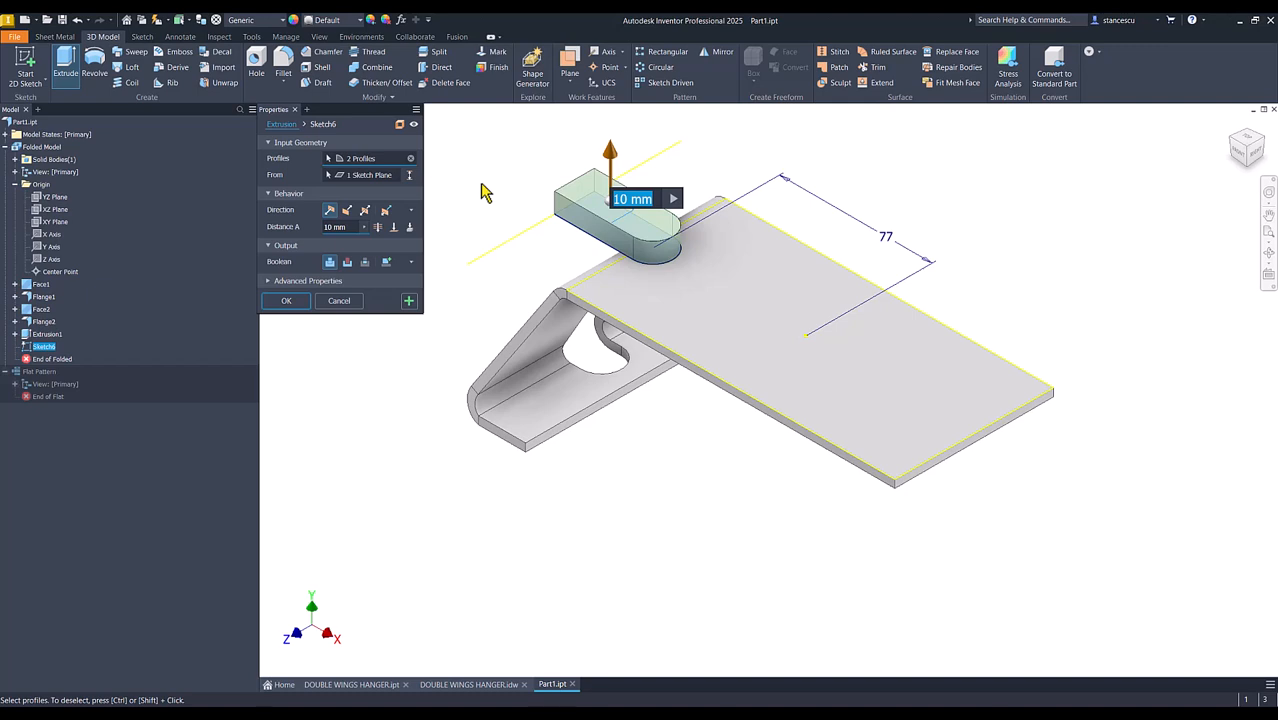
pyautogui.click(393, 228)
pyautogui.click(575, 392)
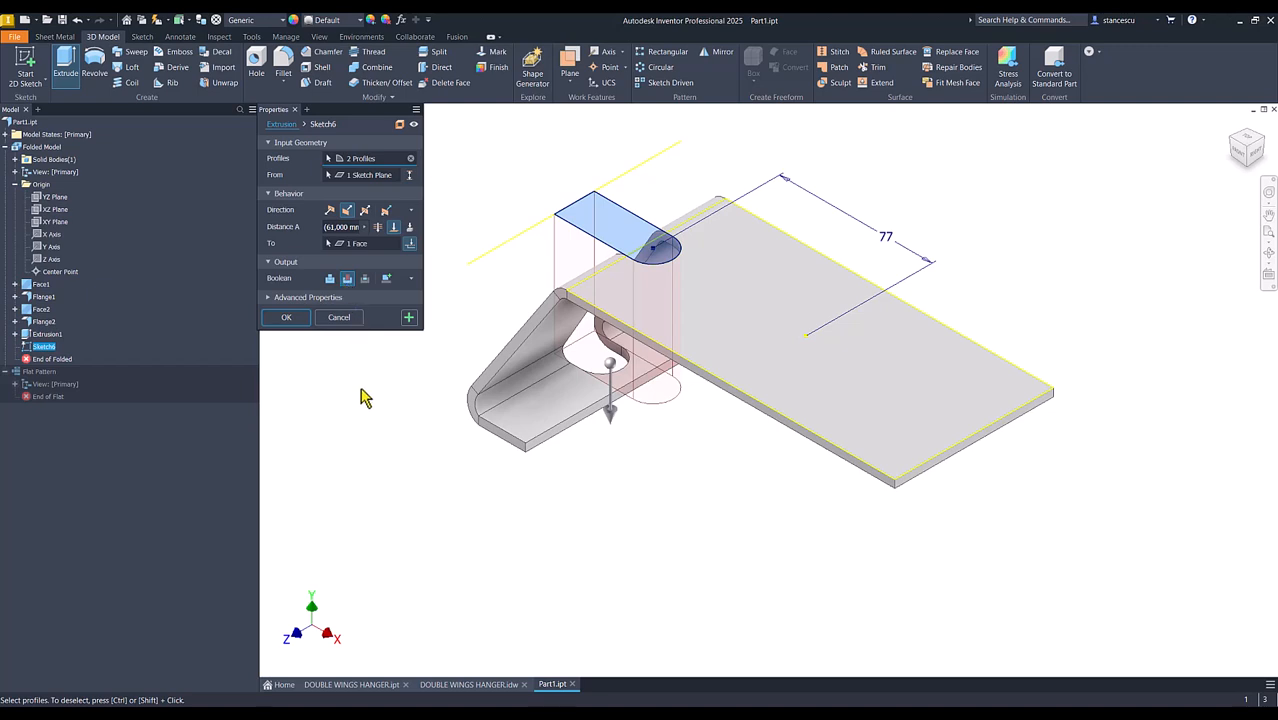
pyautogui.click(286, 317)
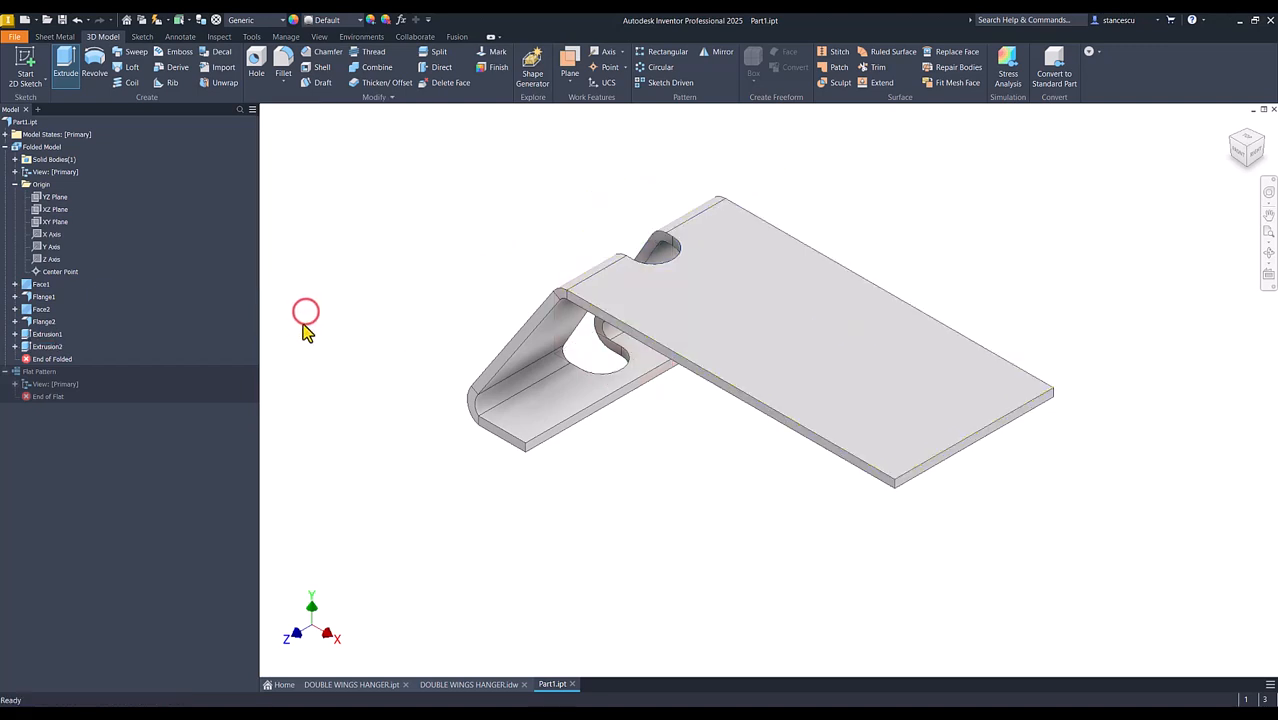
# Inspect the slot through both bends and switch the part to its flat pattern
pyautogui.keyDown('shift'); pyautogui.moveTo(588, 445); pyautogui.dragTo(505, 305, button='middle'); pyautogui.keyUp('shift')
pyautogui.keyDown('shift'); pyautogui.moveTo(432, 265); pyautogui.dragTo(560, 493, button='middle'); pyautogui.keyUp('shift')
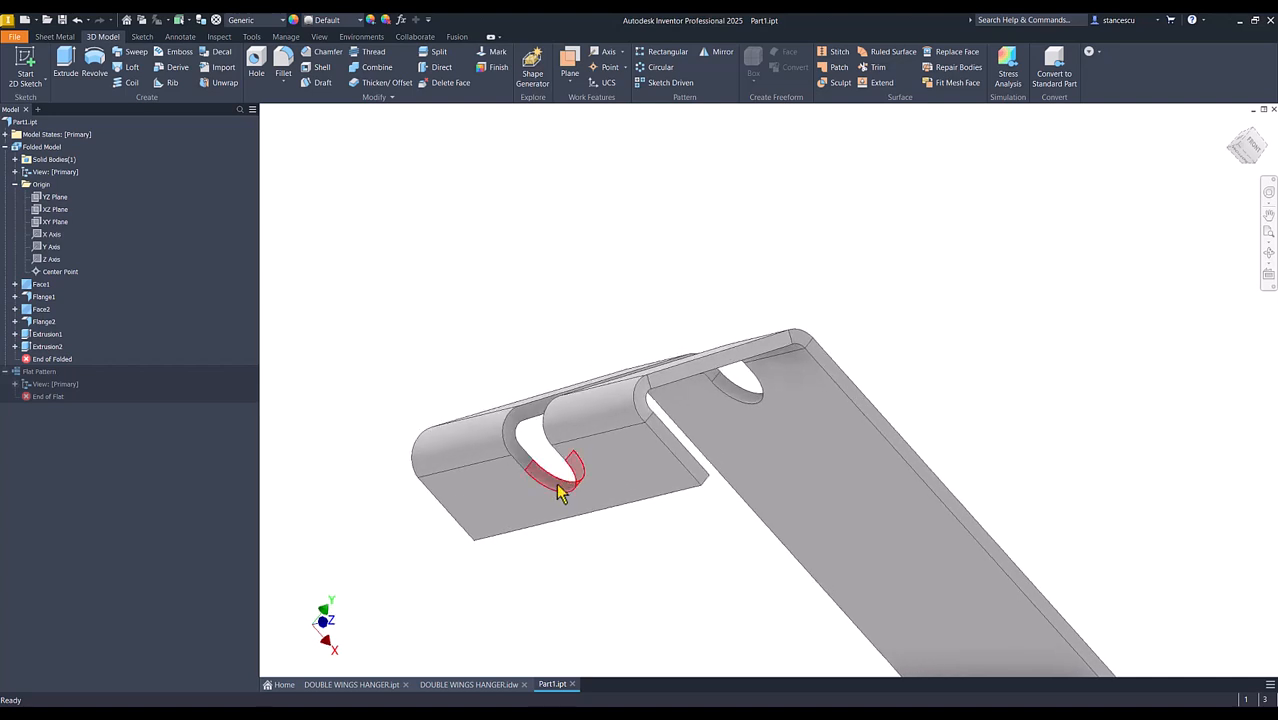
pyautogui.keyDown('shift'); pyautogui.moveTo(542, 519); pyautogui.dragTo(707, 519, button='middle'); pyautogui.keyUp('shift')
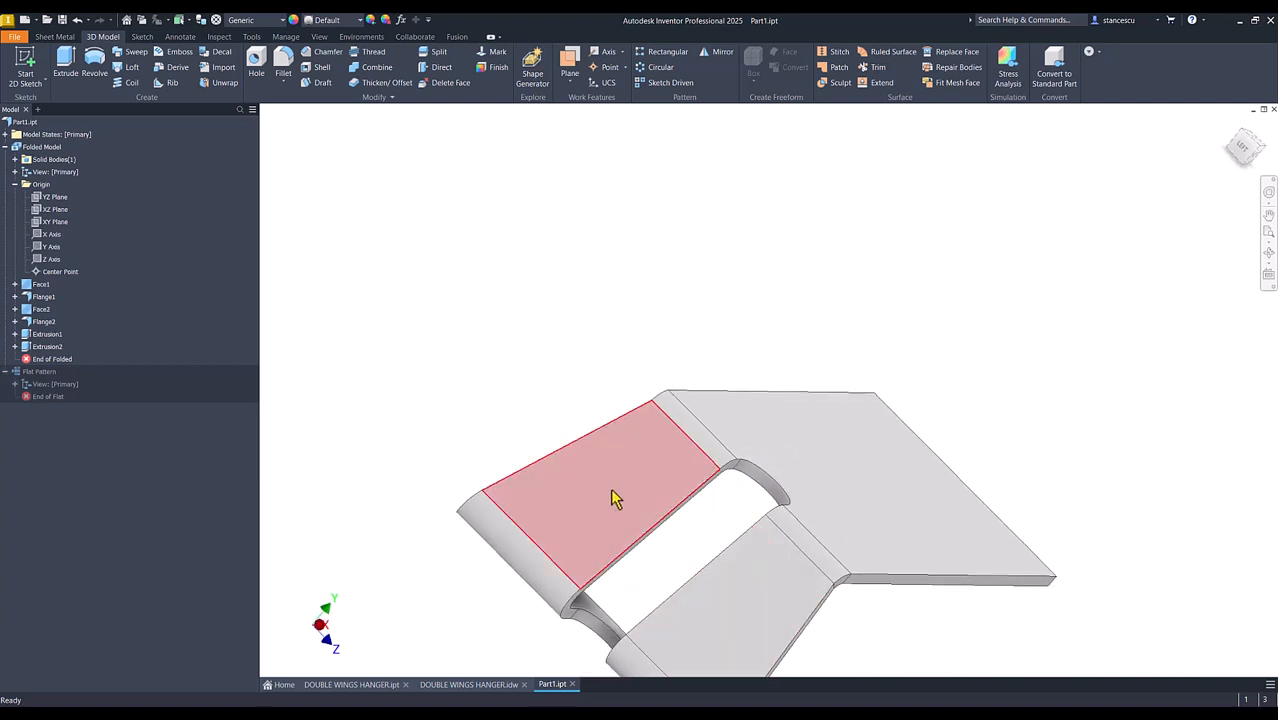
pyautogui.press('F6')
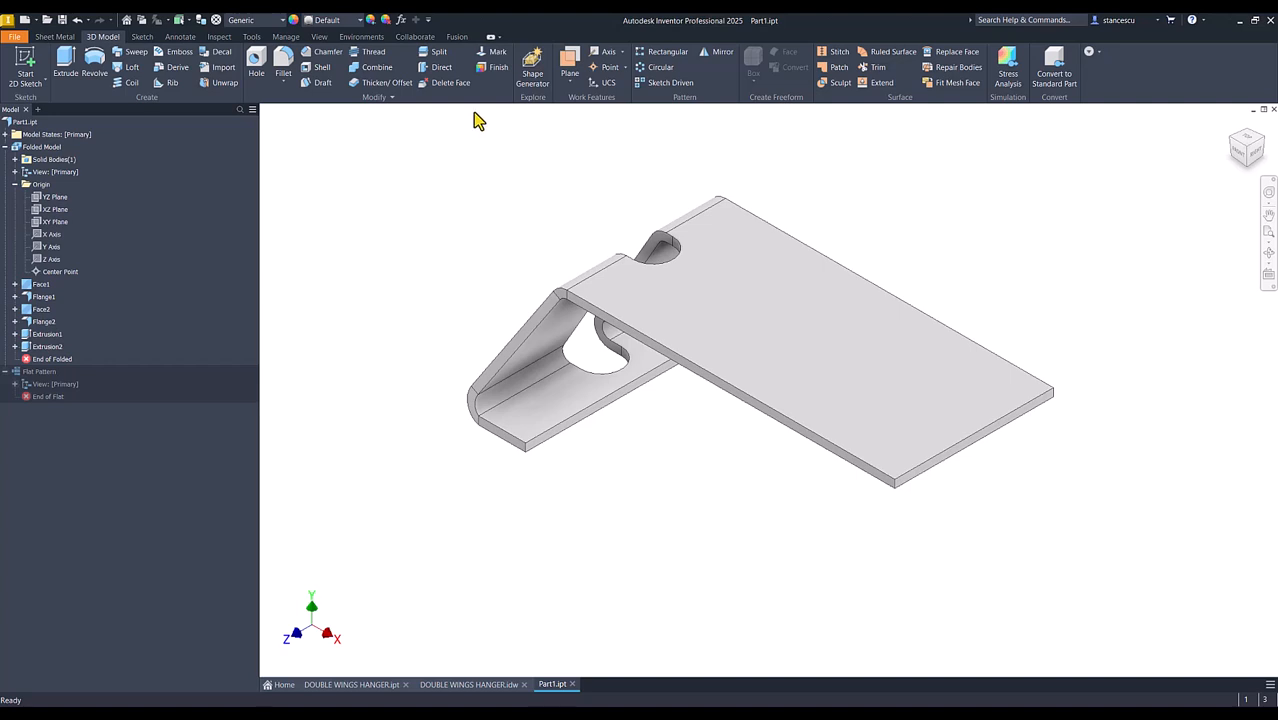
pyautogui.click(47, 37)
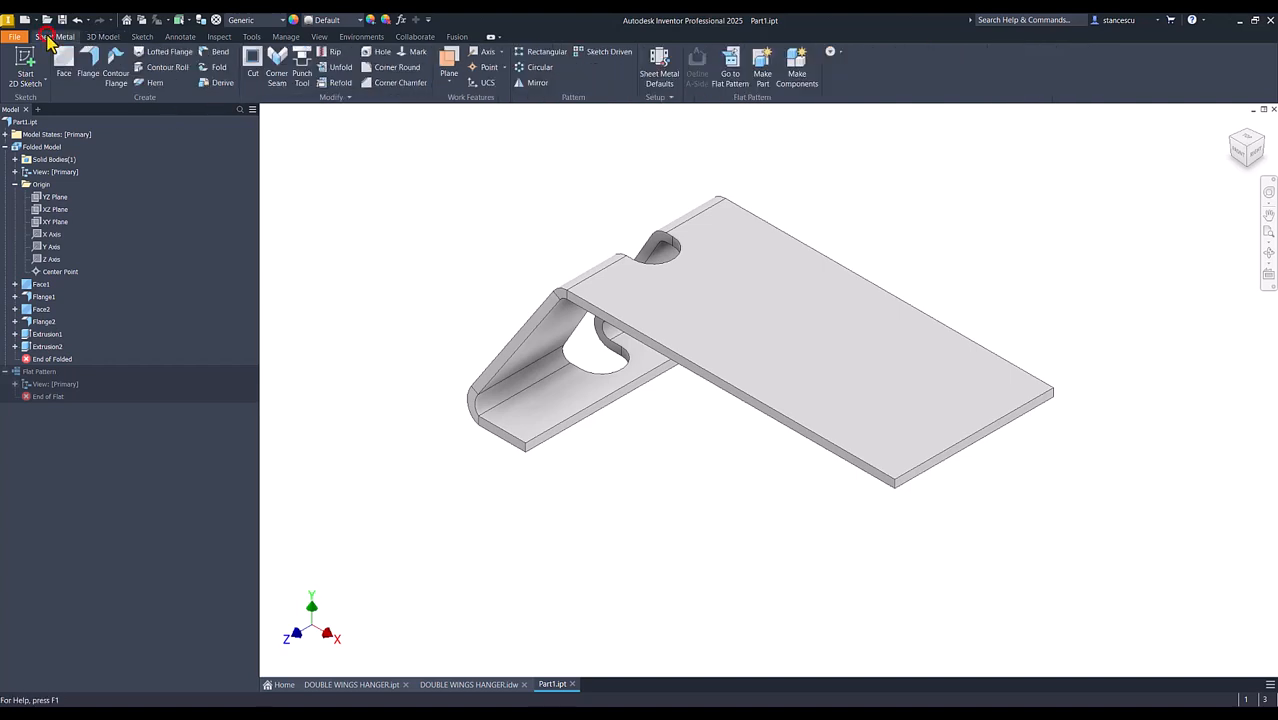
pyautogui.click(731, 72)
pyautogui.click(673, 128)
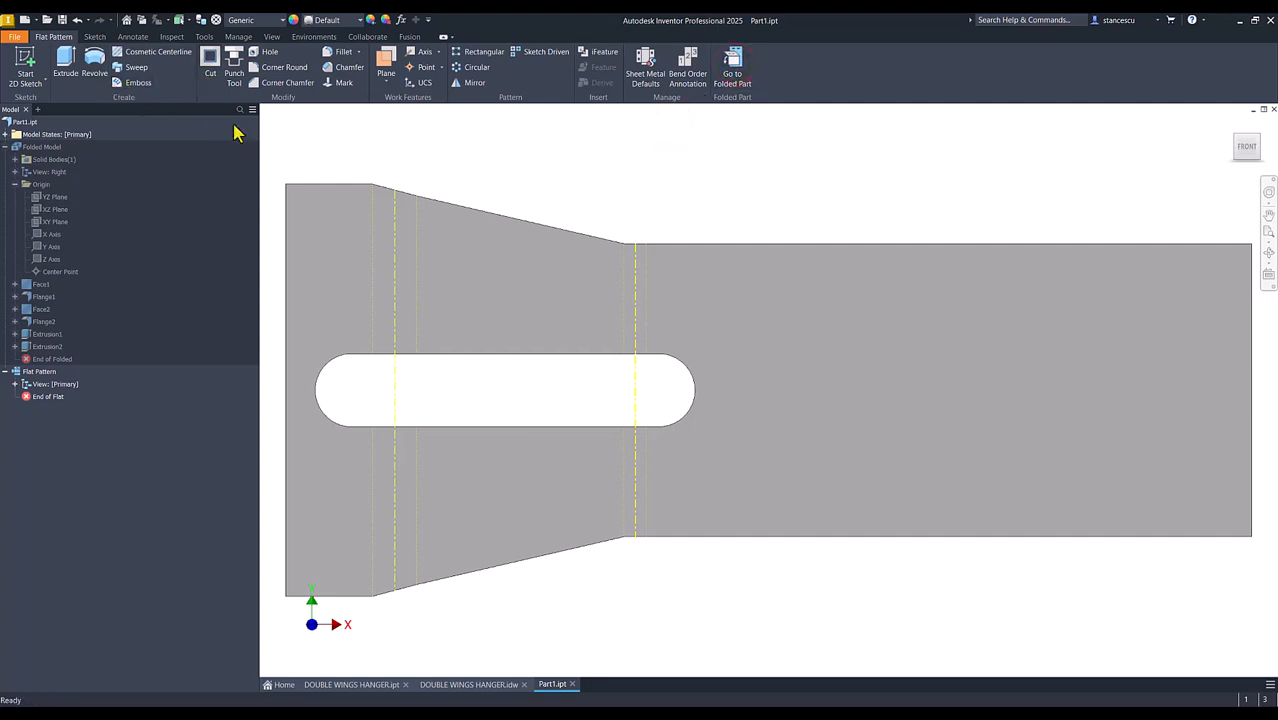
# Measure from the slot's end arc near the outer wing edge to the midpoint of the opposite end arc
pyautogui.press('m')
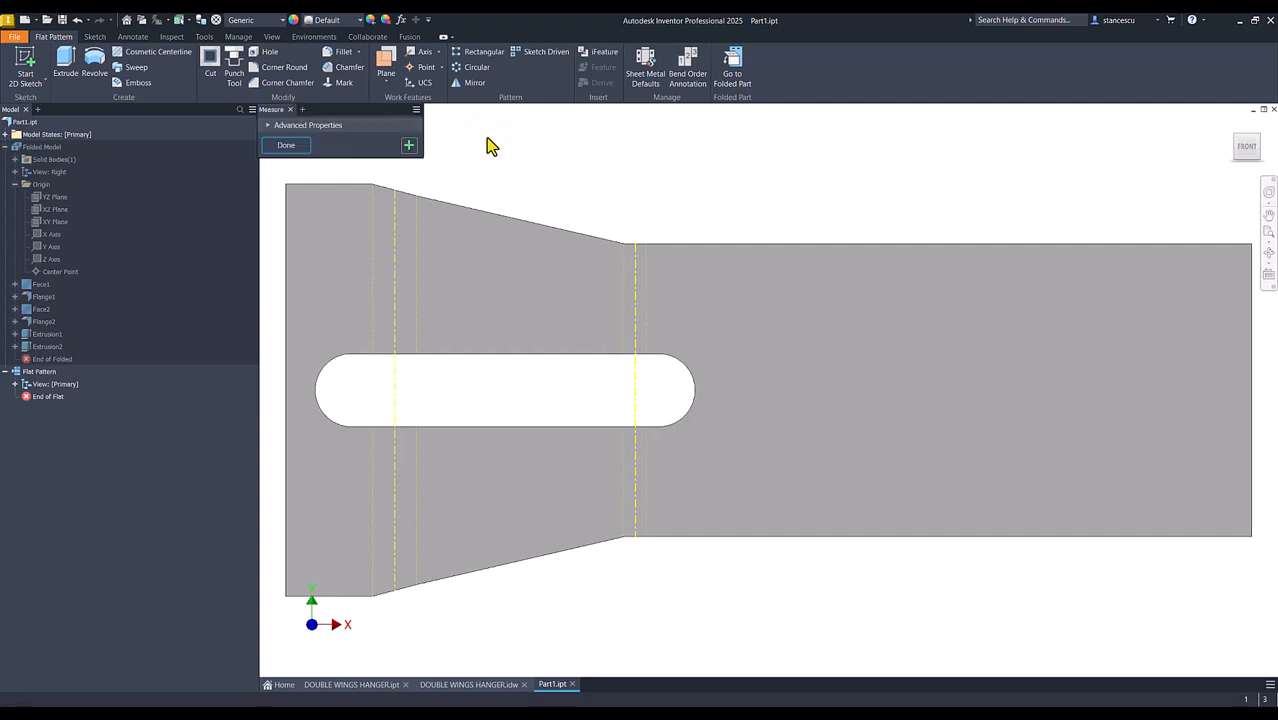
pyautogui.click(320, 378)
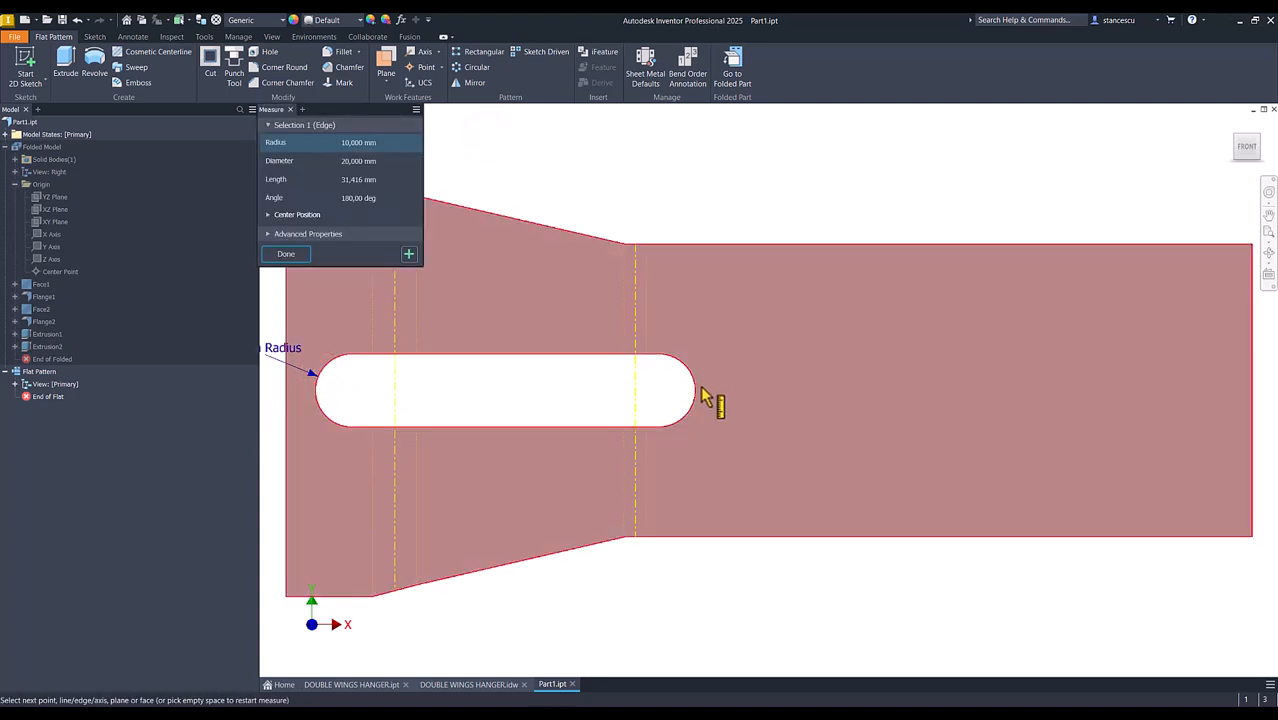
pyautogui.click(696, 393)
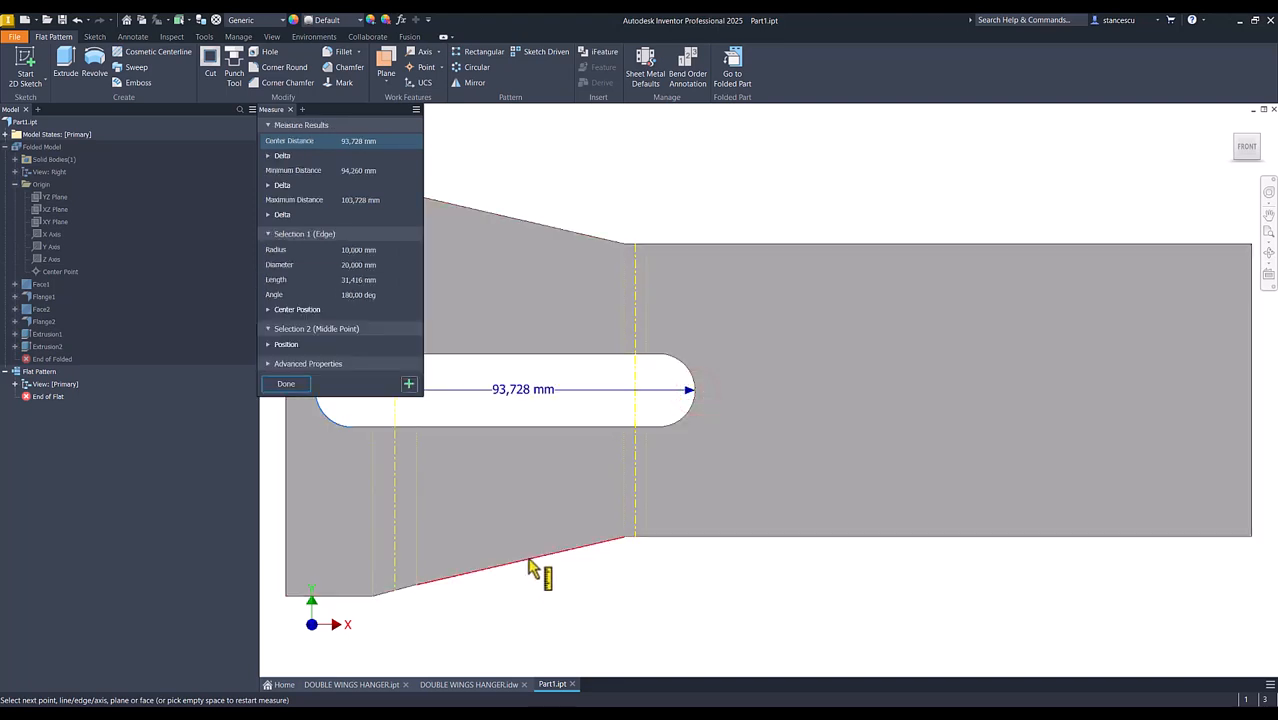
pyautogui.moveTo(553, 462); pyautogui.dragTo(599, 505, button='middle')
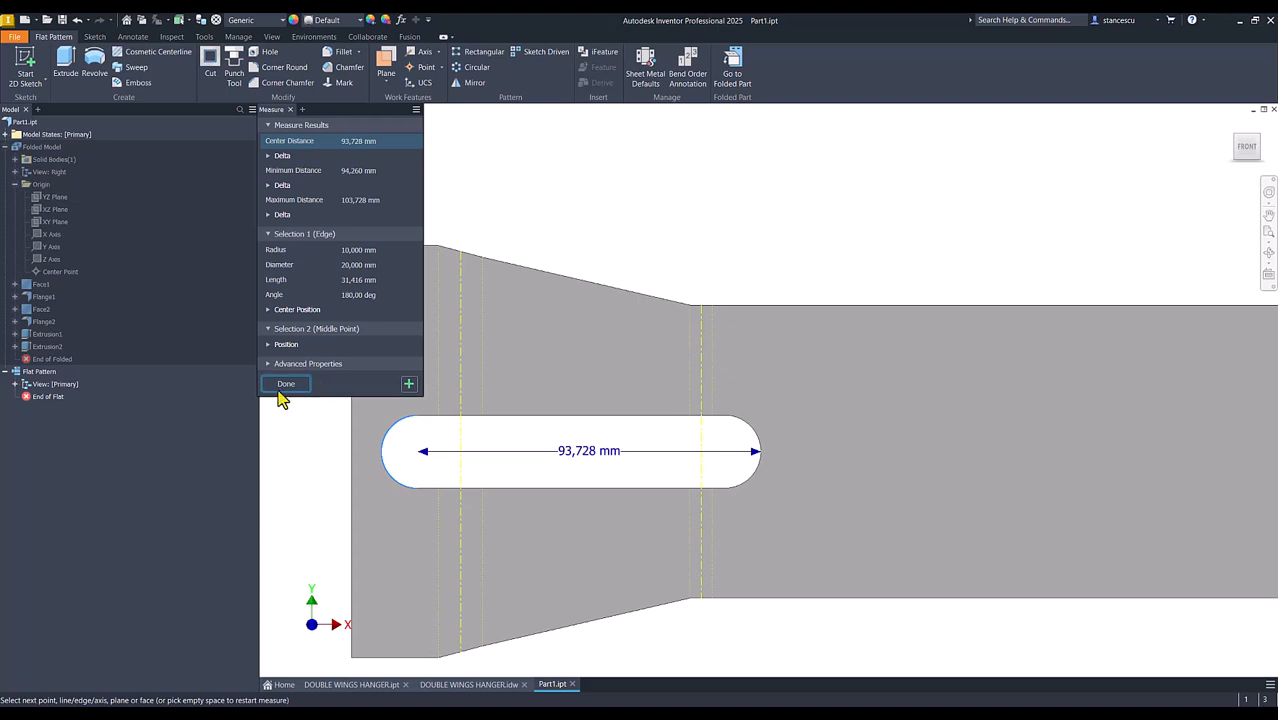
pyautogui.click(285, 385)
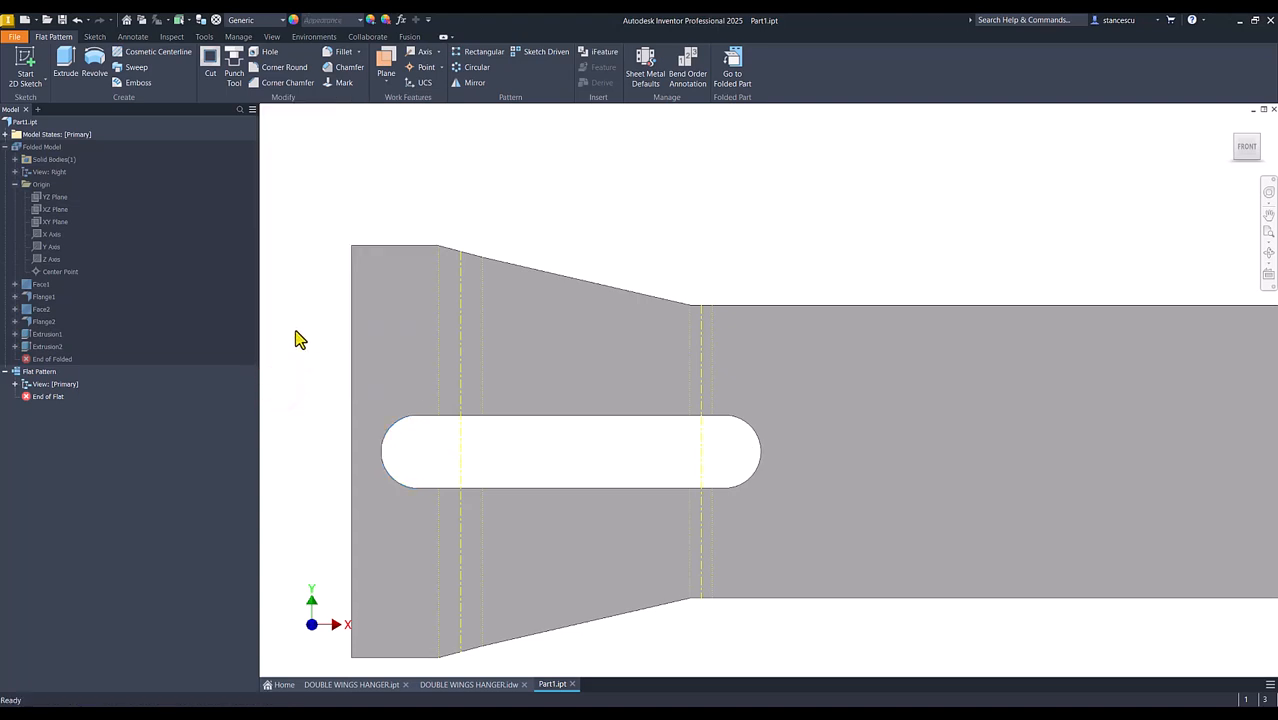
# Measure the center-to-center distance between the slot's two end arcs, and return to the folded part
pyautogui.press('m')
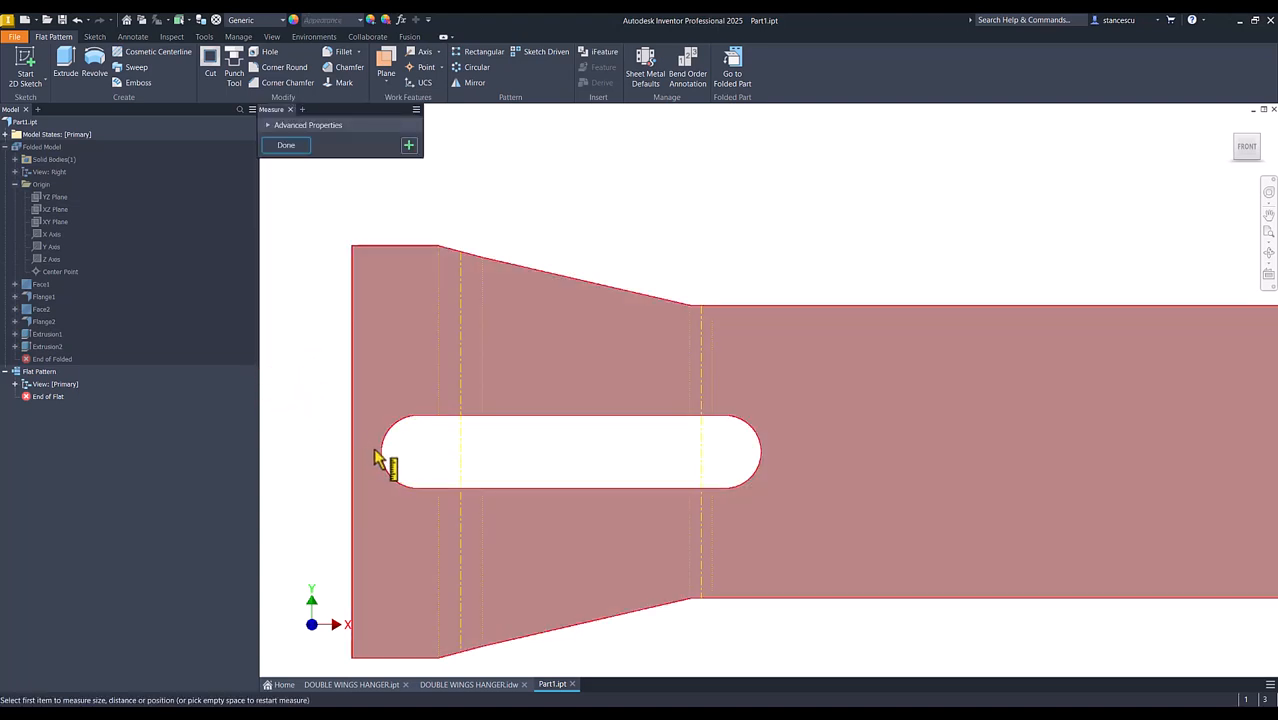
pyautogui.click(384, 432)
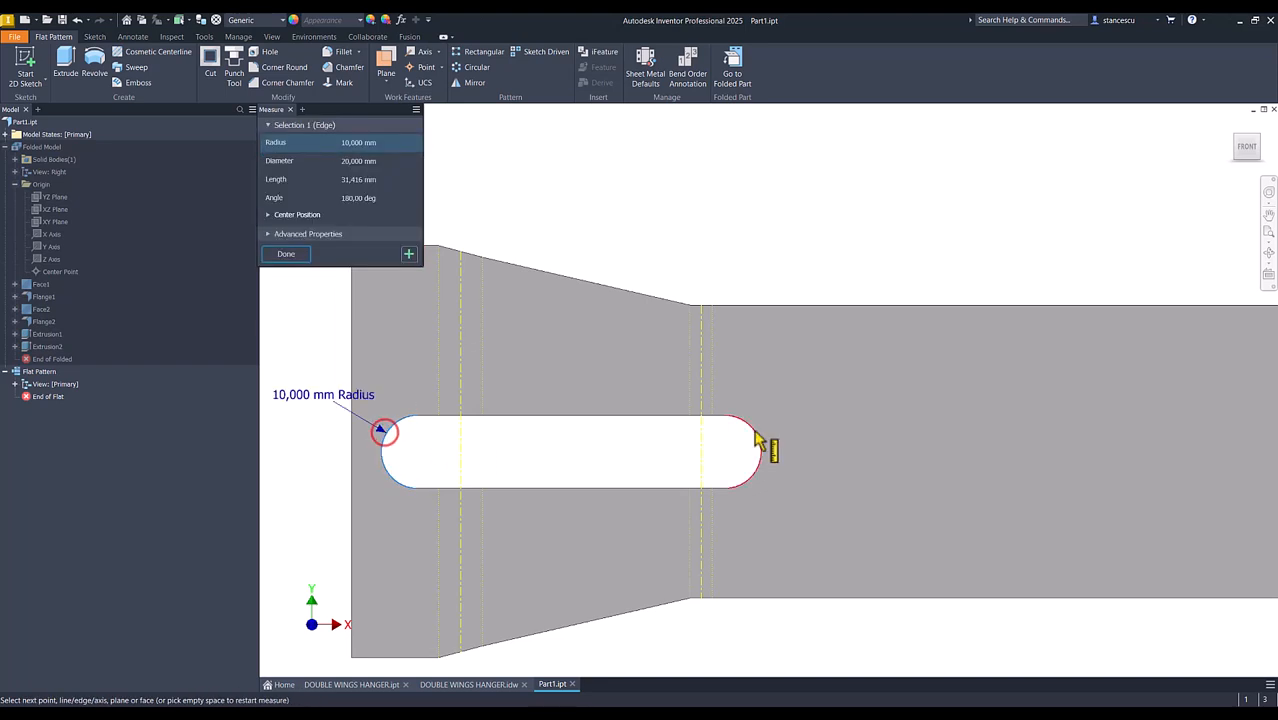
pyautogui.click(754, 434)
pyautogui.moveTo(535, 476); pyautogui.dragTo(597, 421, button='middle')
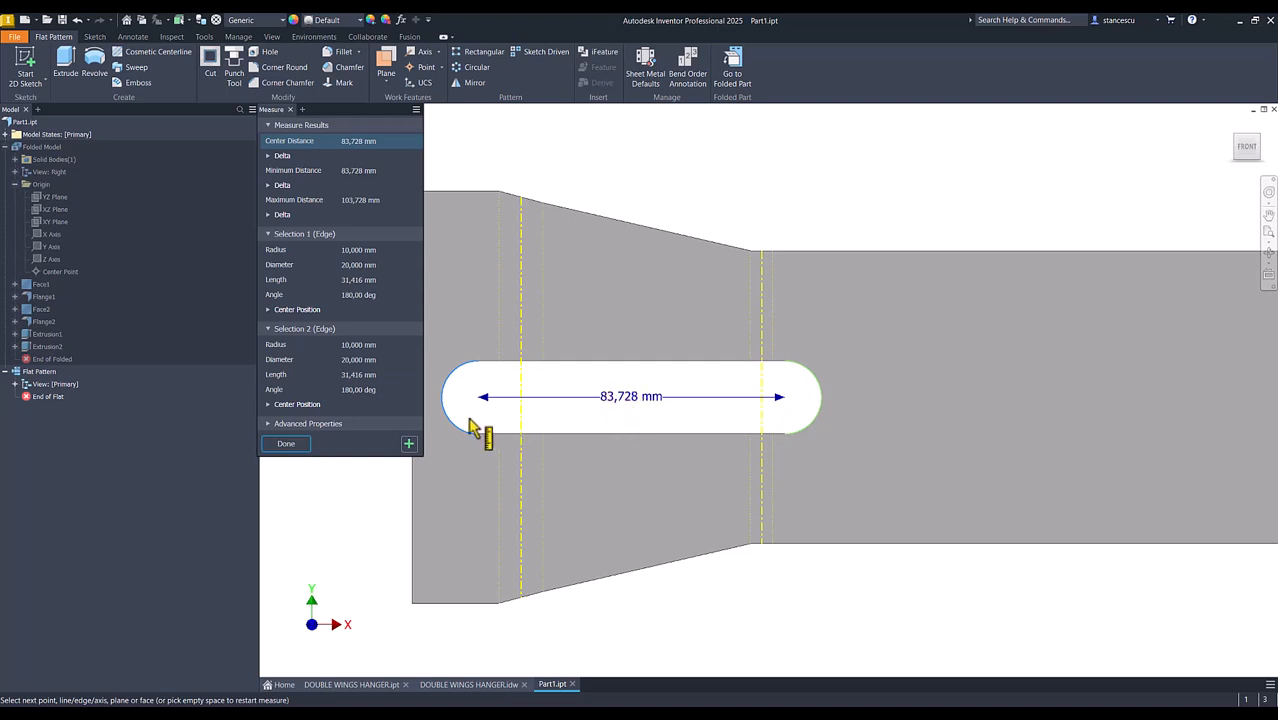
pyautogui.click(287, 444)
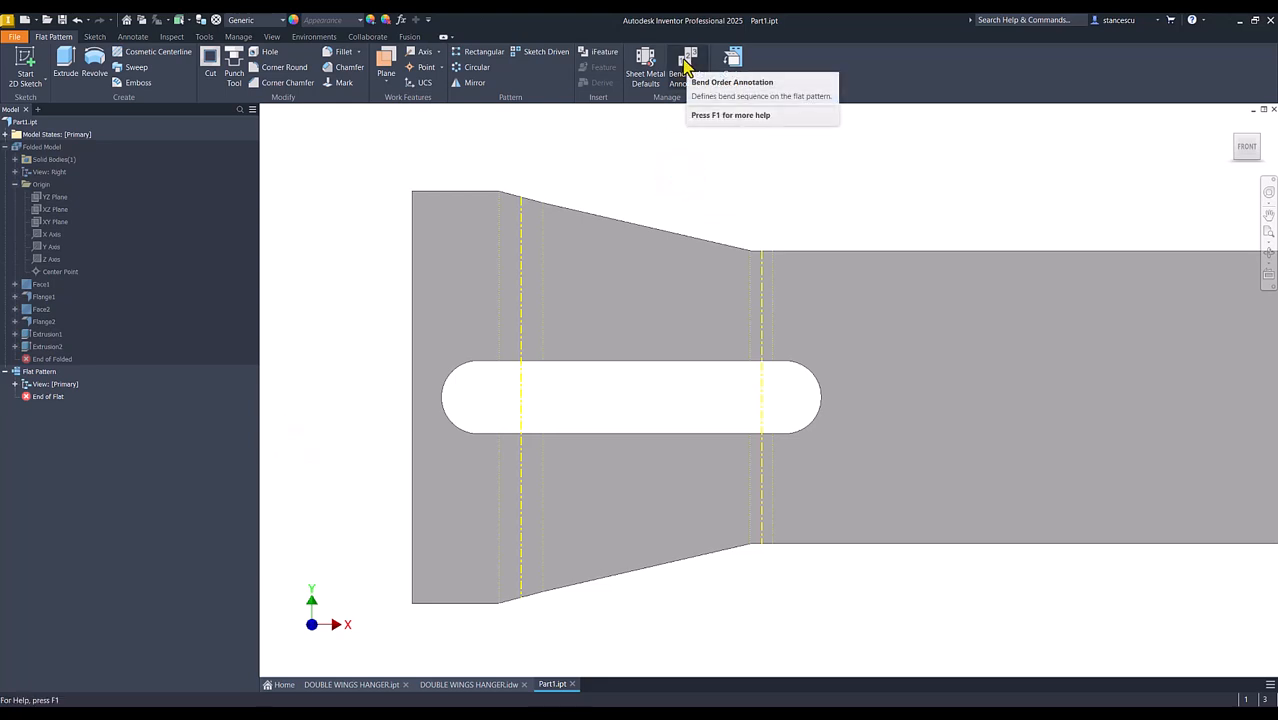
pyautogui.click(730, 77)
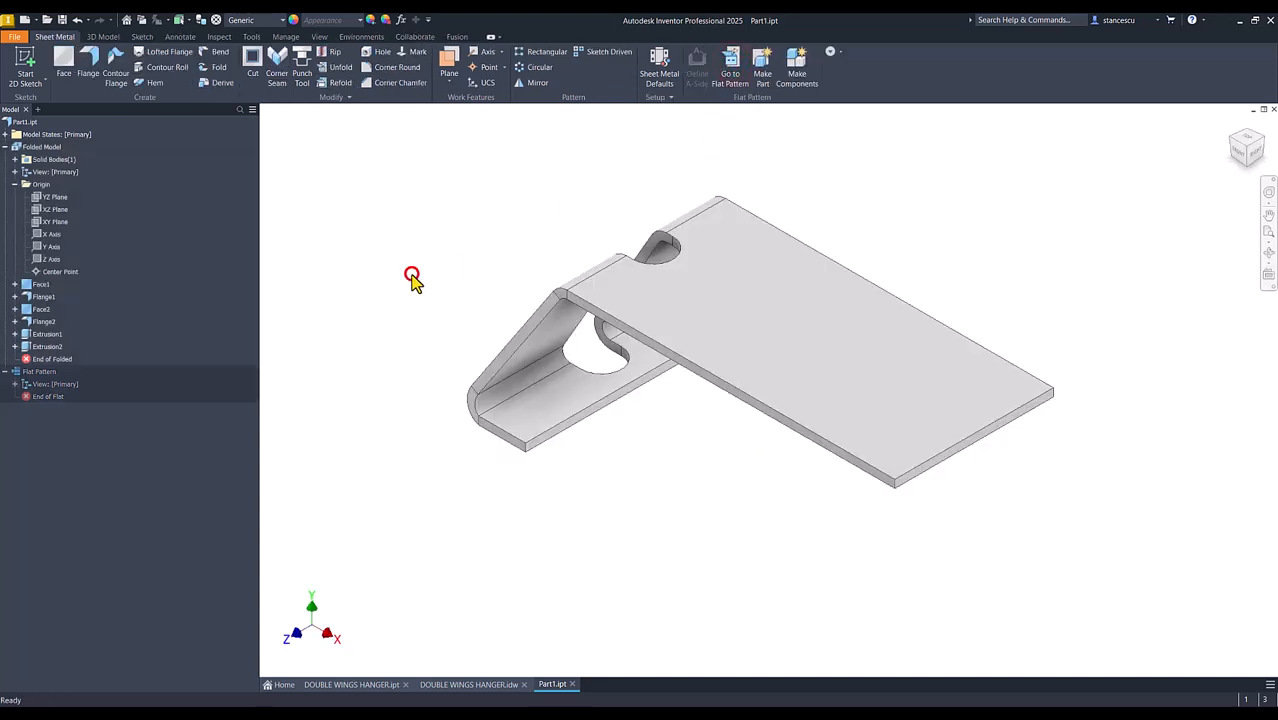
# In the DOUBLE WINGS HANGER drawing, dimension the height of the left R7 cutout in the top view
pyautogui.click(460, 684)
pyautogui.scroll(6, 895, 560)
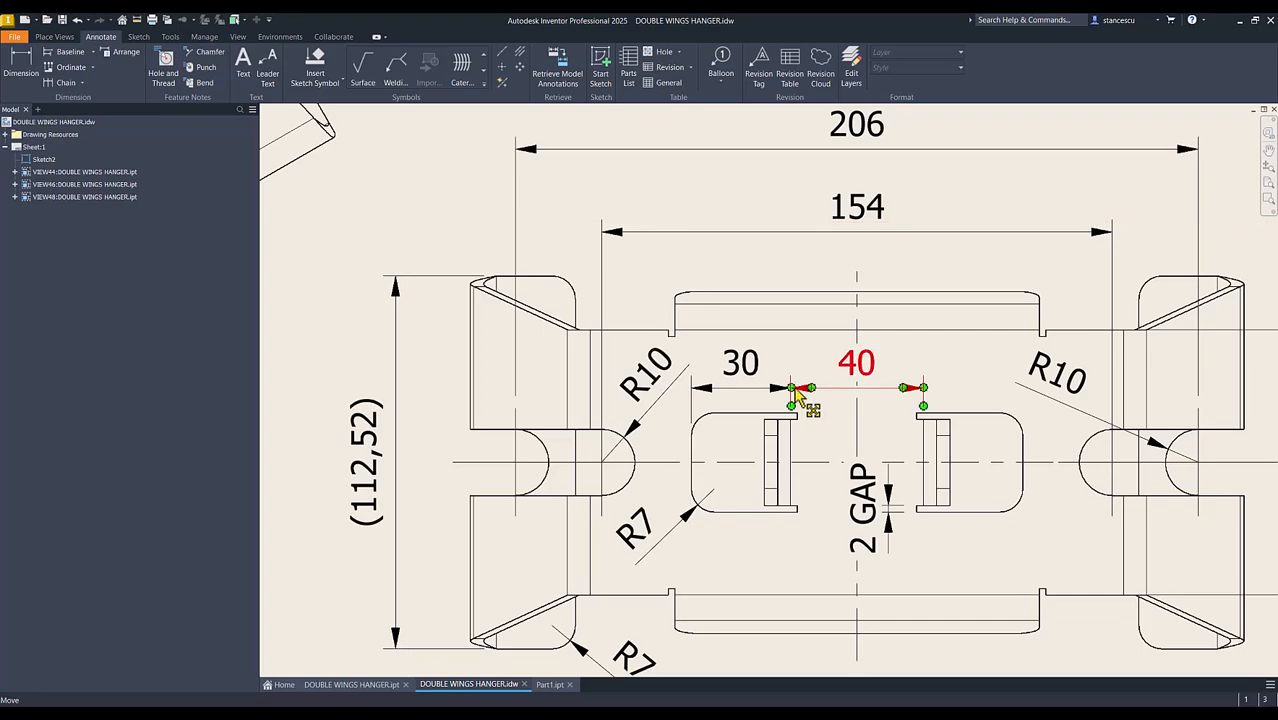
pyautogui.scroll(-4, 735, 408)
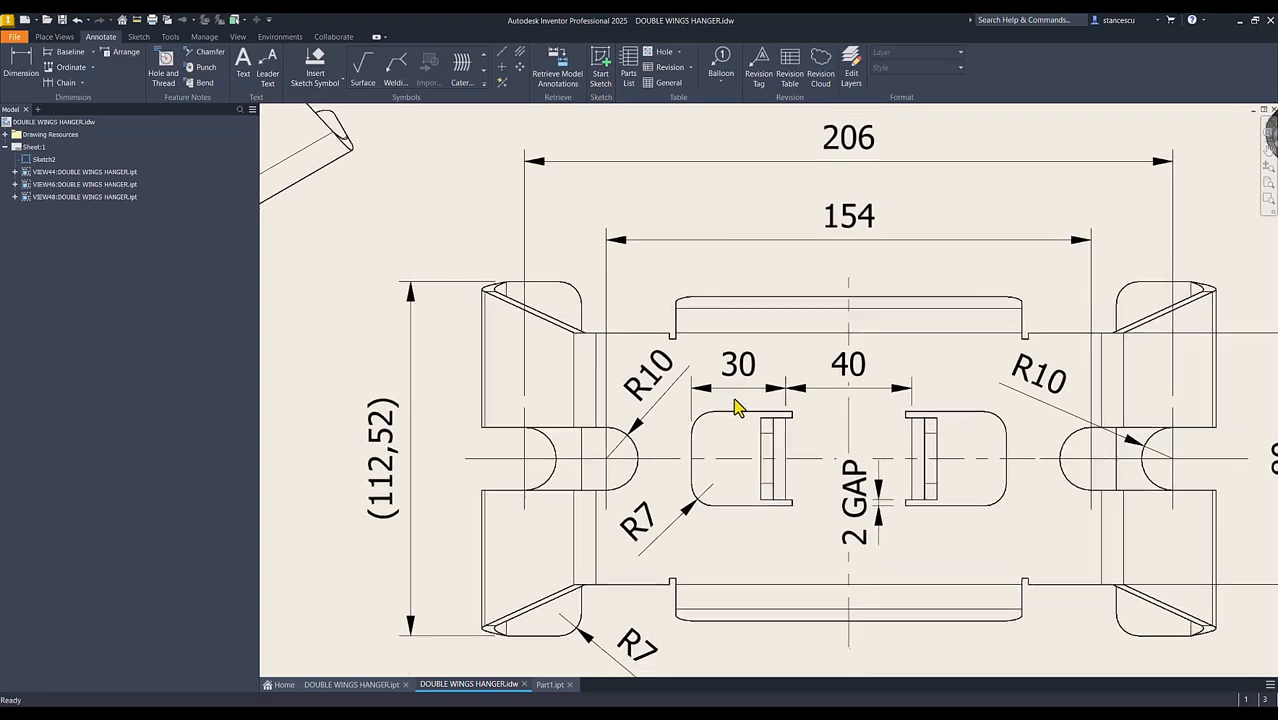
pyautogui.scroll(-2, 695, 492)
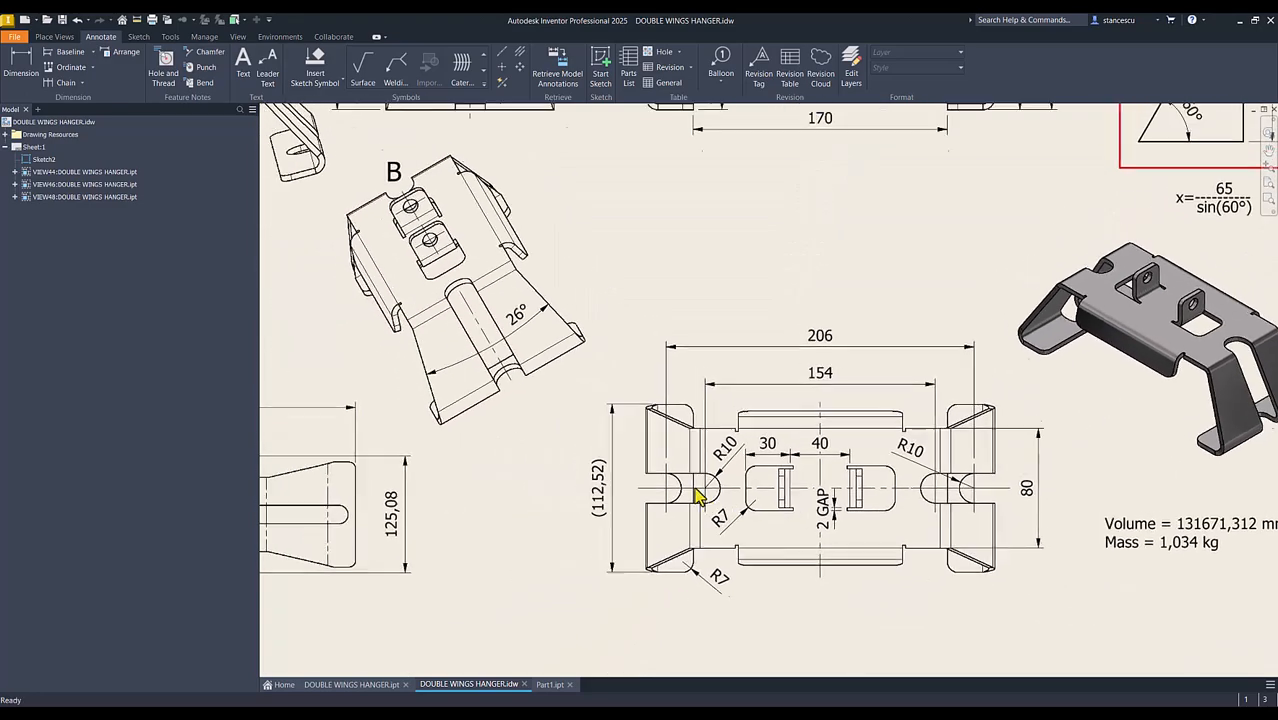
pyautogui.scroll(-1, 697, 492)
pyautogui.scroll(5, 699, 485)
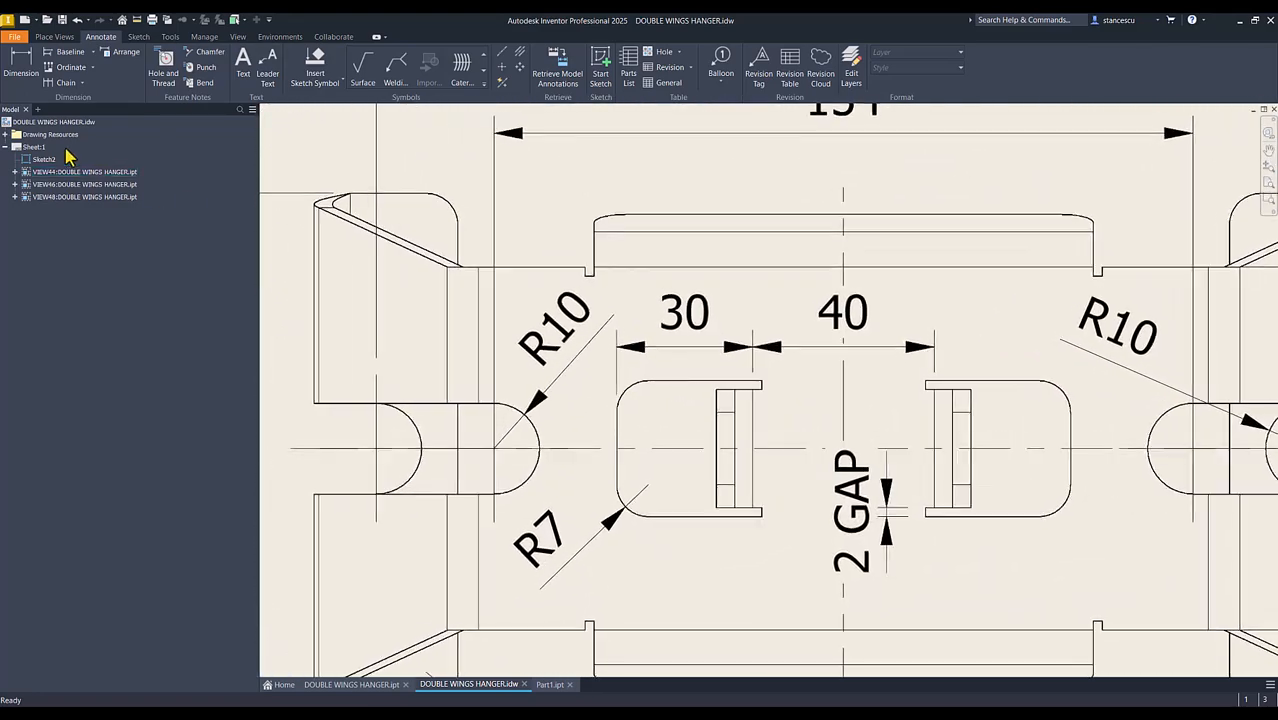
pyautogui.click(20, 62)
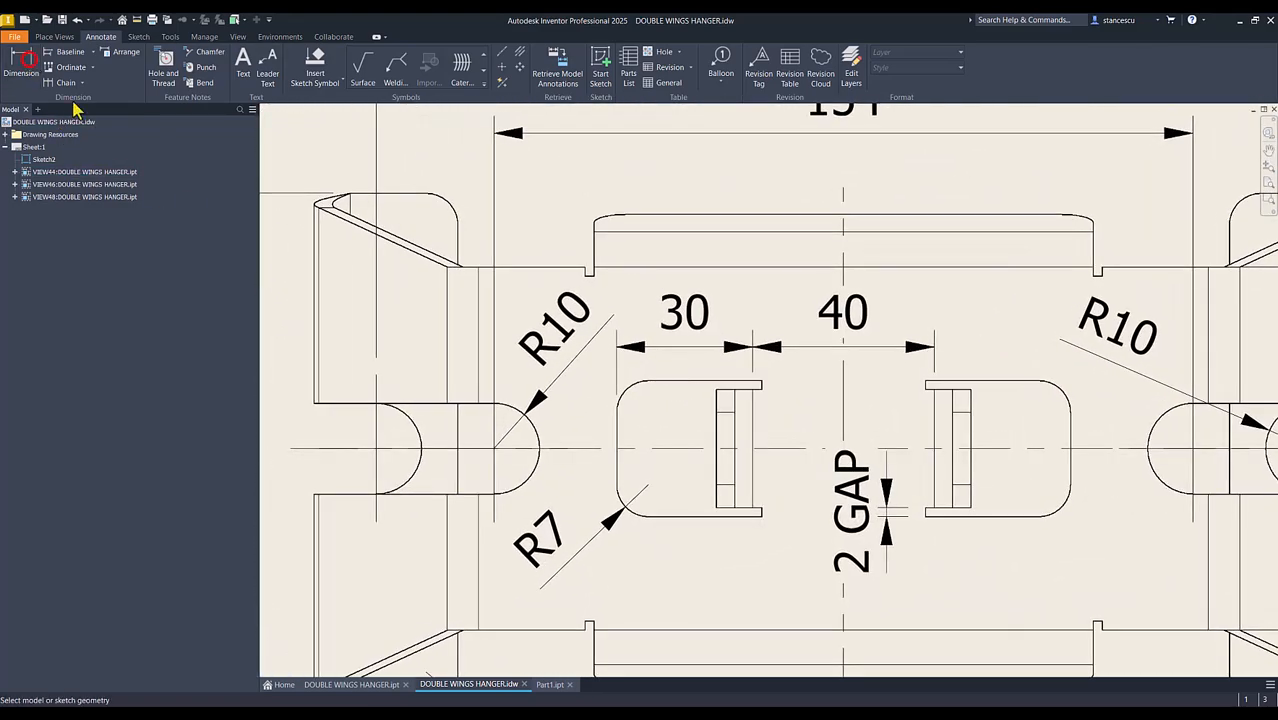
pyautogui.click(700, 383)
pyautogui.click(693, 513)
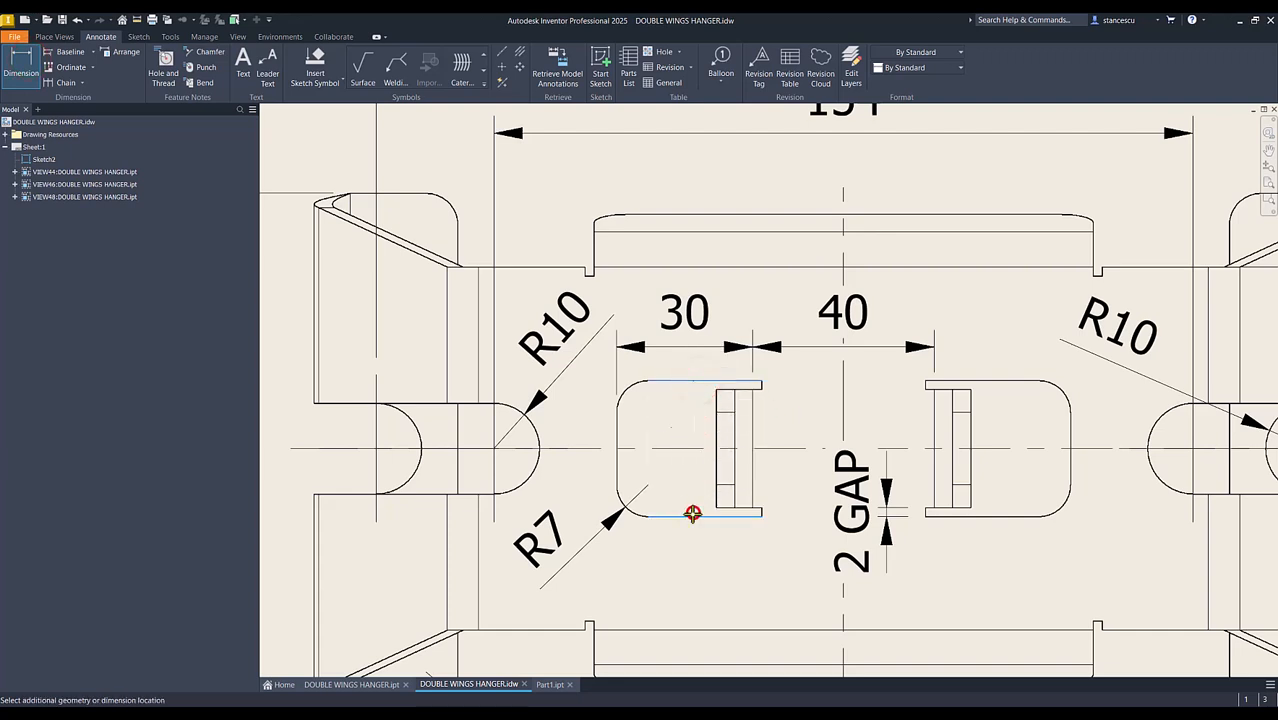
pyautogui.click(693, 465)
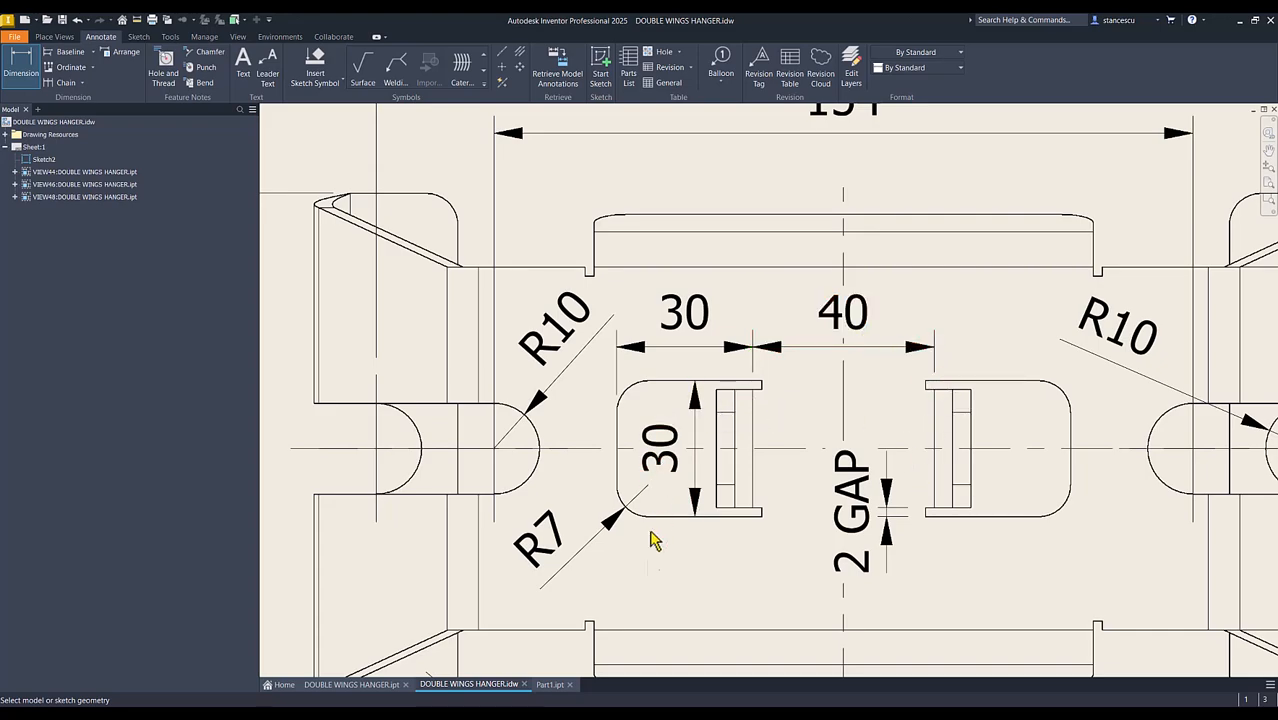
pyautogui.press('Home')
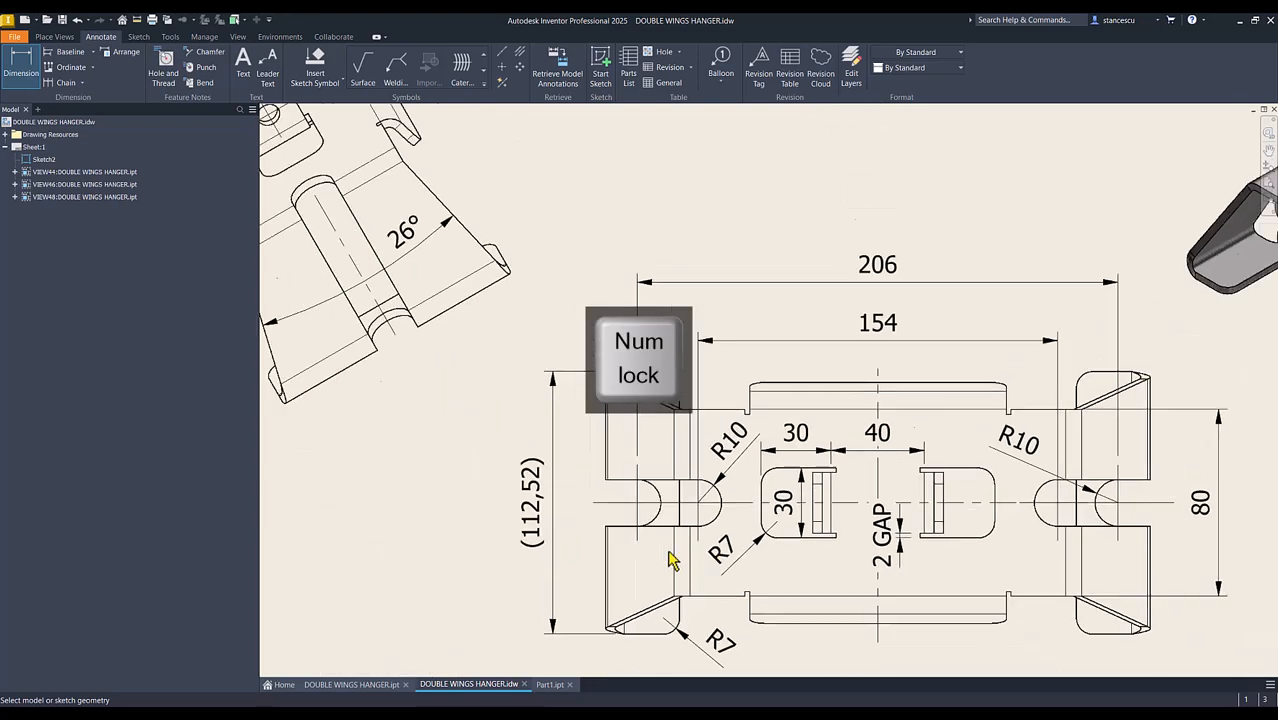
# Return to Part1 and sketch a 30 by 30 mm two-point rectangle on the top face, between the slot and the origin
pyautogui.click(545, 685)
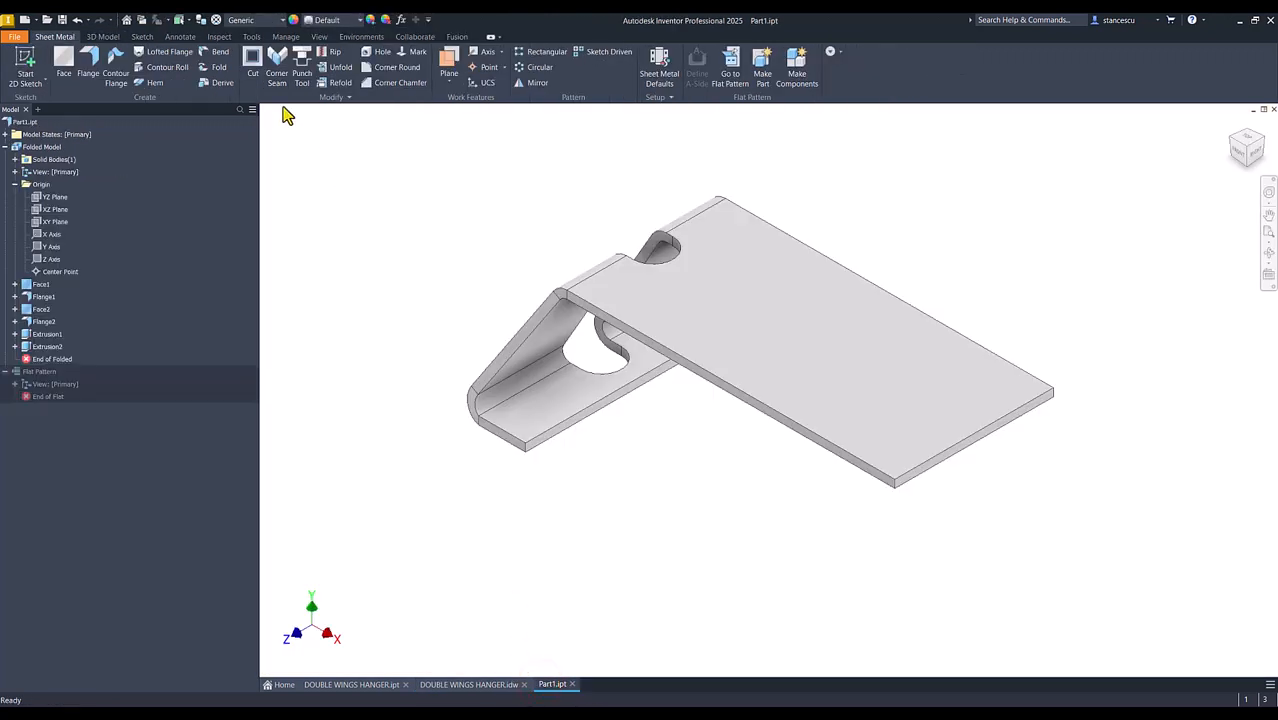
pyautogui.click(822, 313)
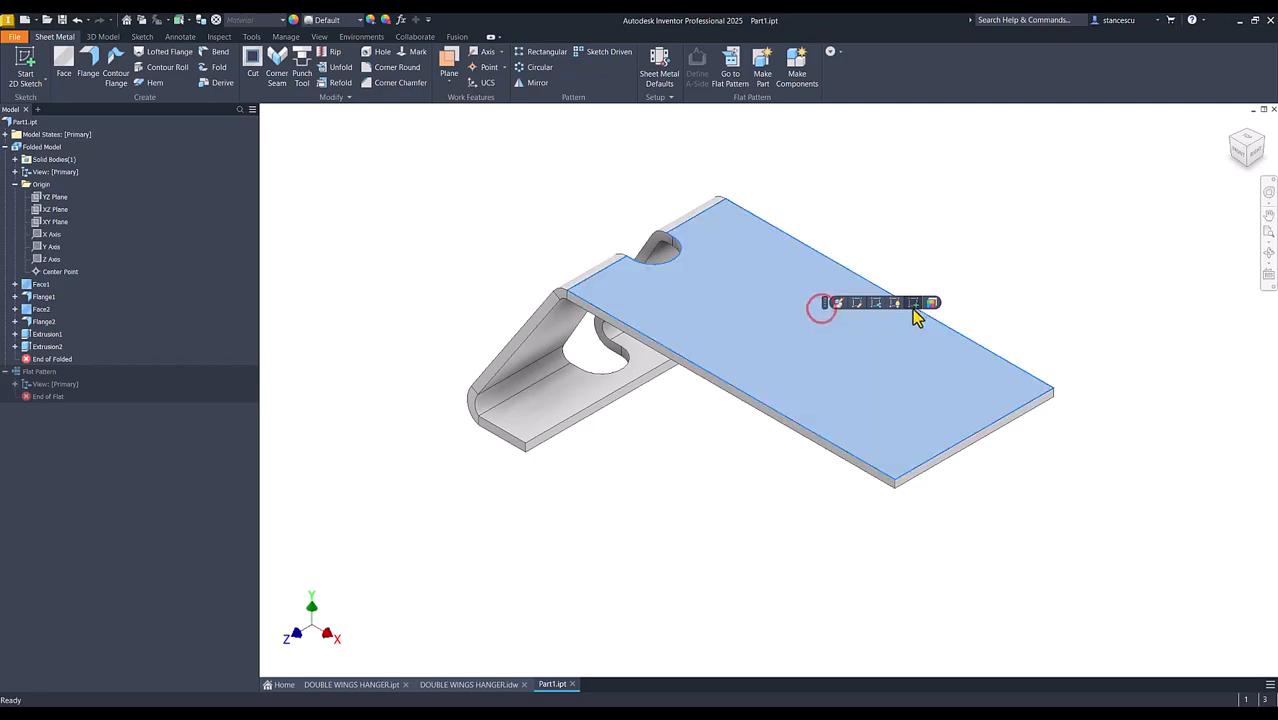
pyautogui.click(916, 306)
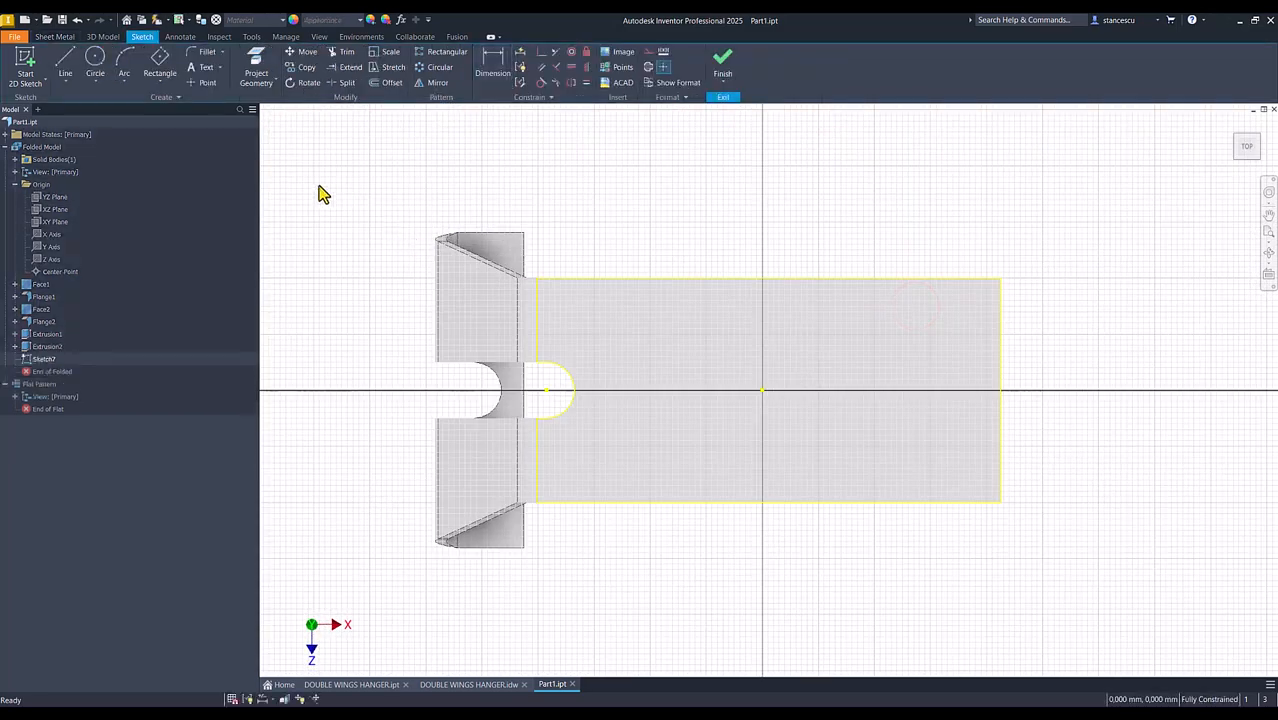
pyautogui.click(167, 88)
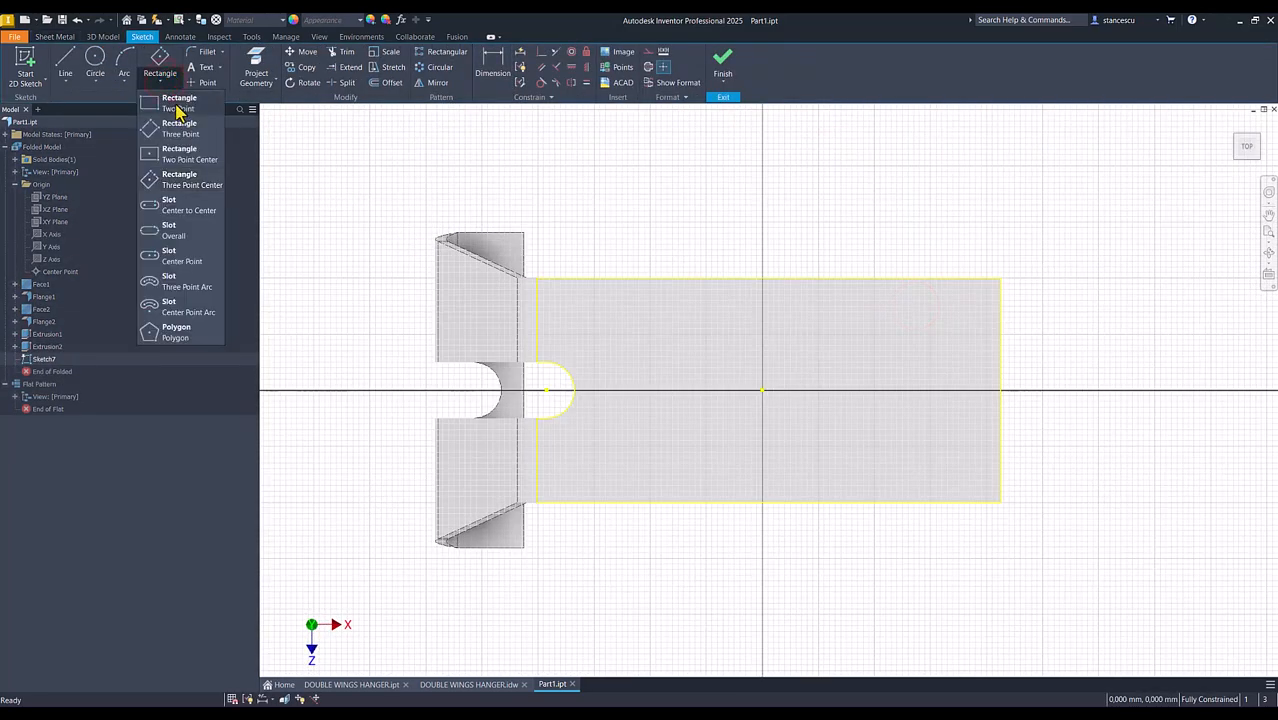
pyautogui.click(173, 107)
pyautogui.click(623, 345)
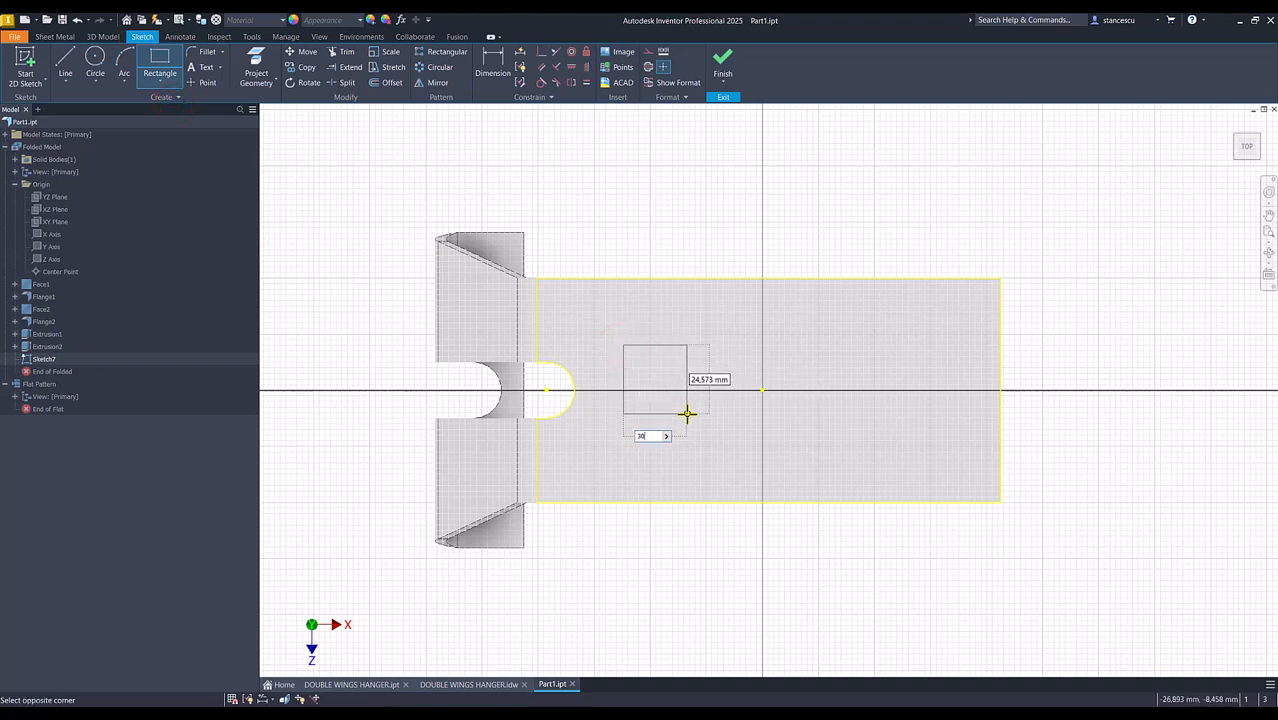
pyautogui.press('Tab')
pyautogui.write('30')
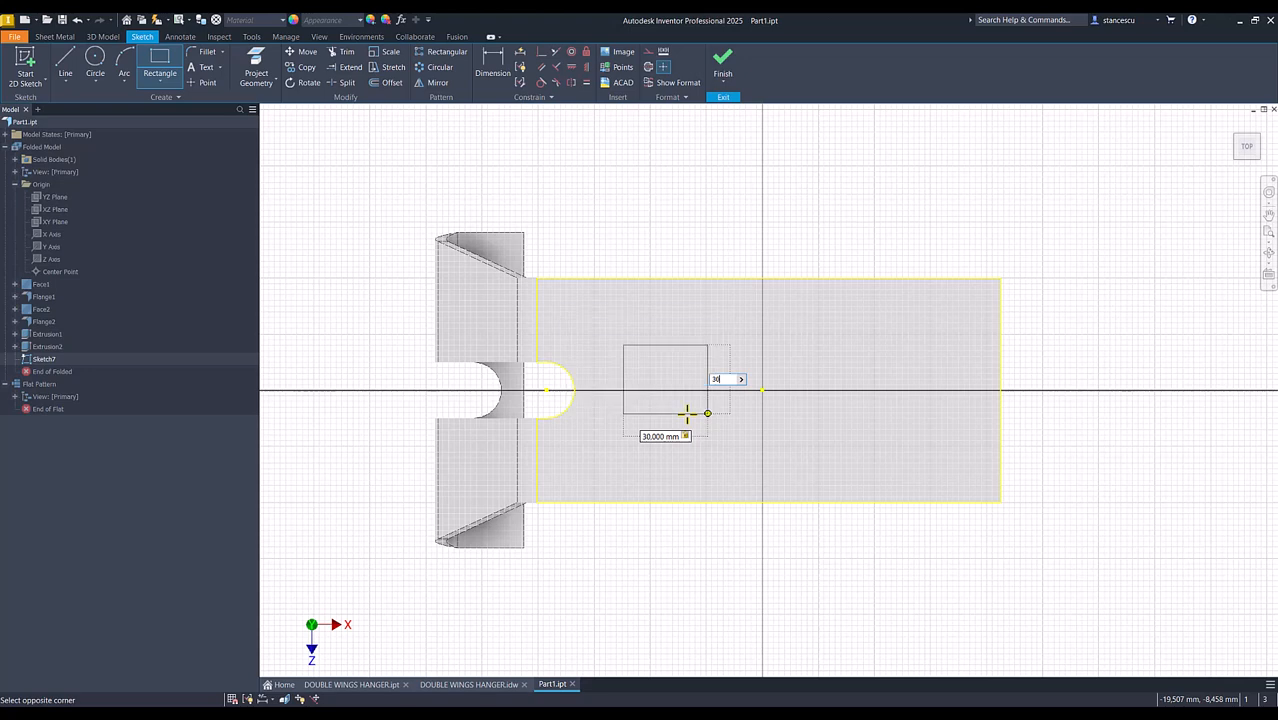
pyautogui.press('Return')
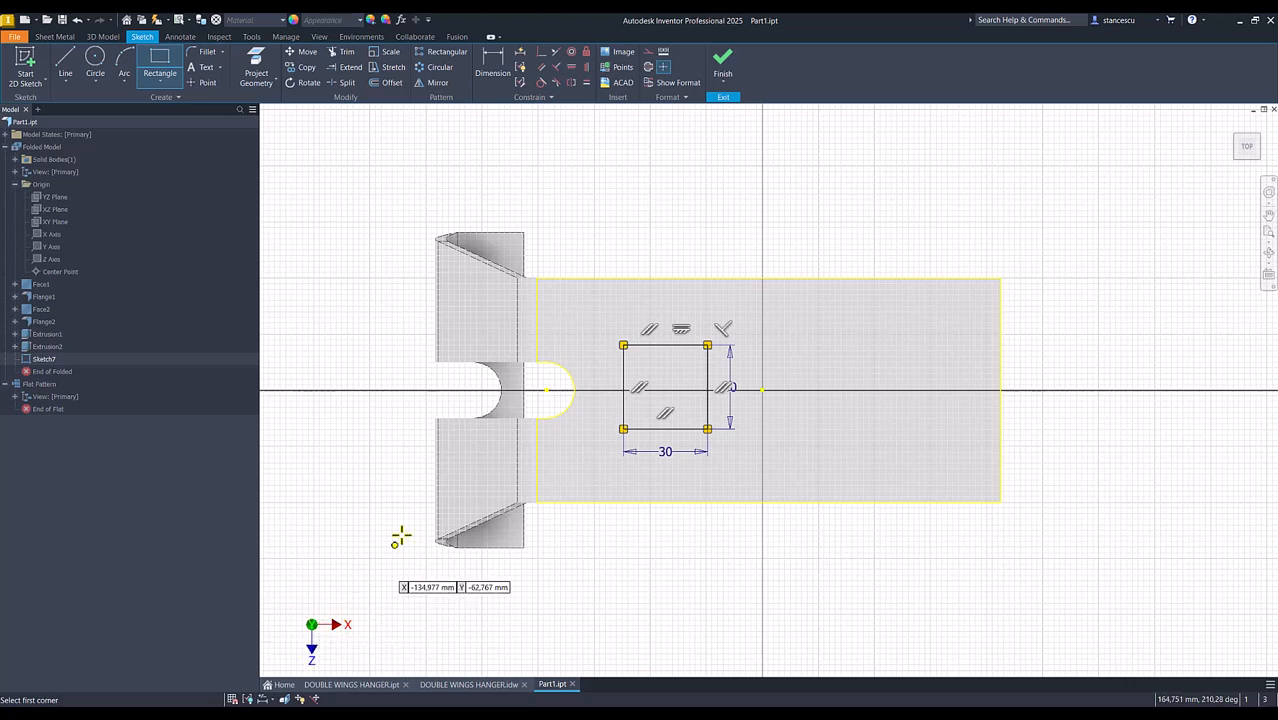
# Align the midpoint of the rectangle's side nearest the origin horizontally with the origin center point
pyautogui.click(572, 67)
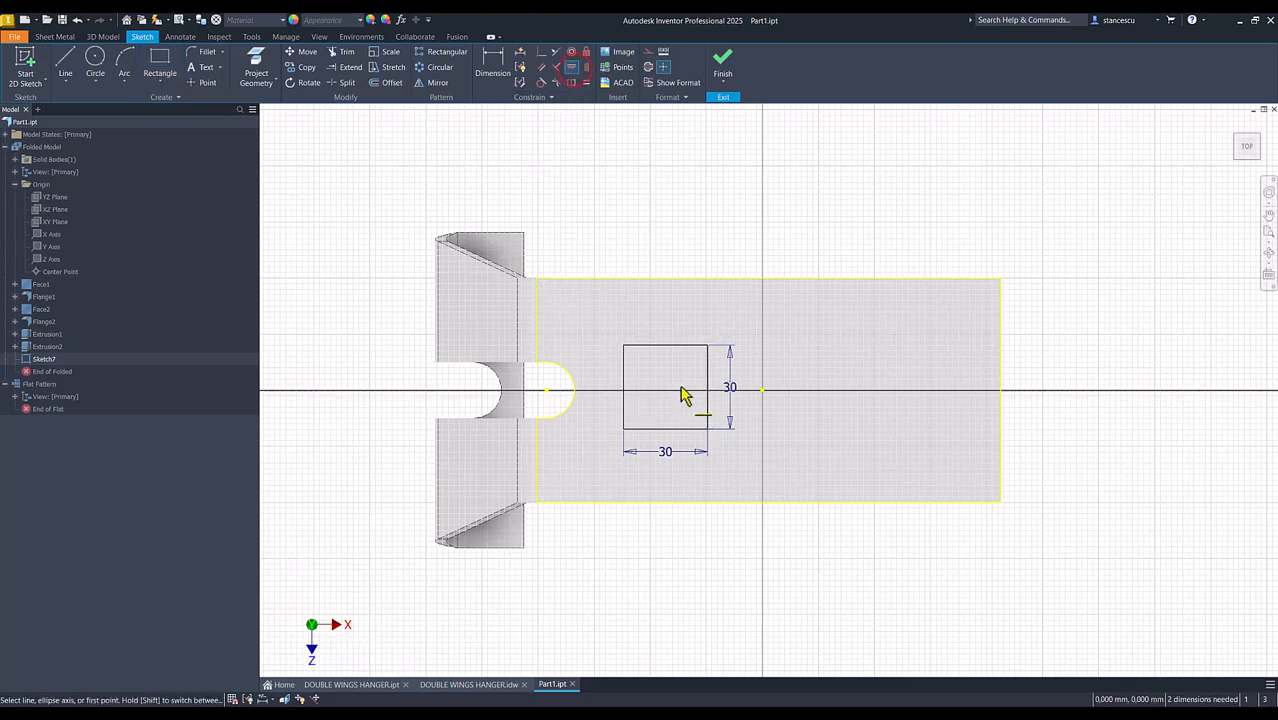
pyautogui.click(707, 390)
pyautogui.click(762, 390)
# Dimension the rectangle's side nearest the origin 40/2 mm from the center point
pyautogui.click(492, 66)
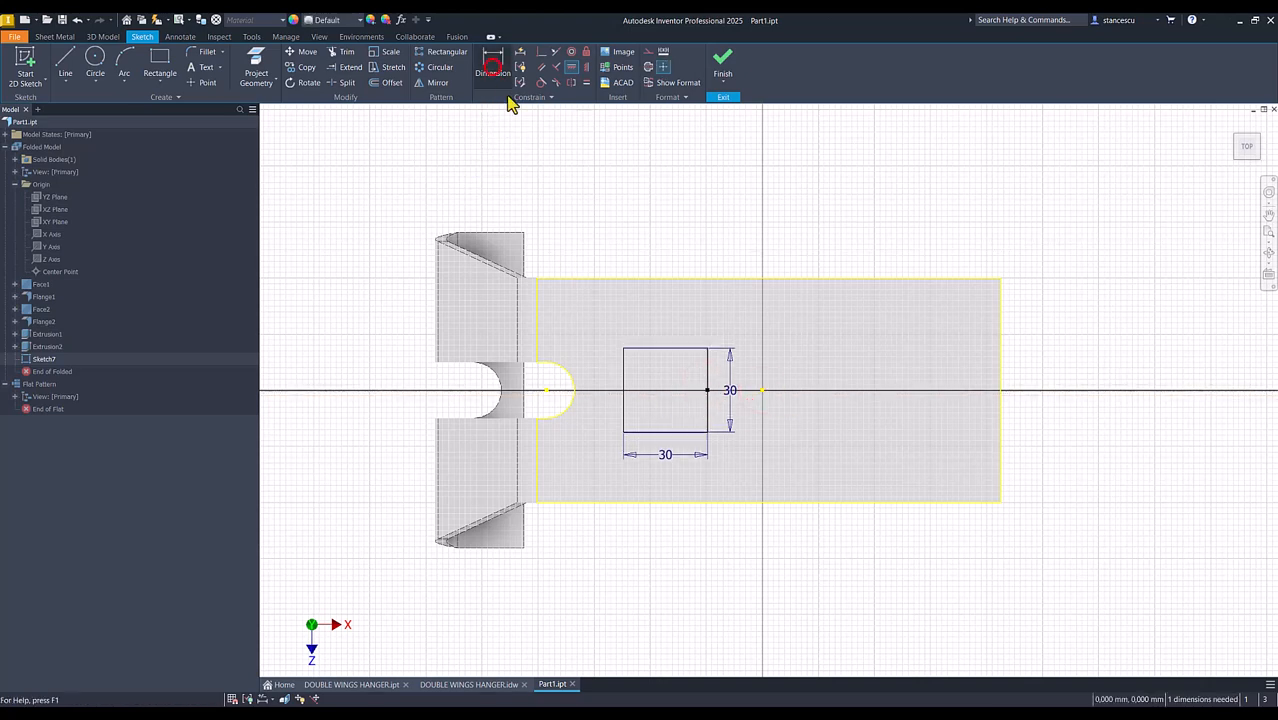
pyautogui.click(707, 366)
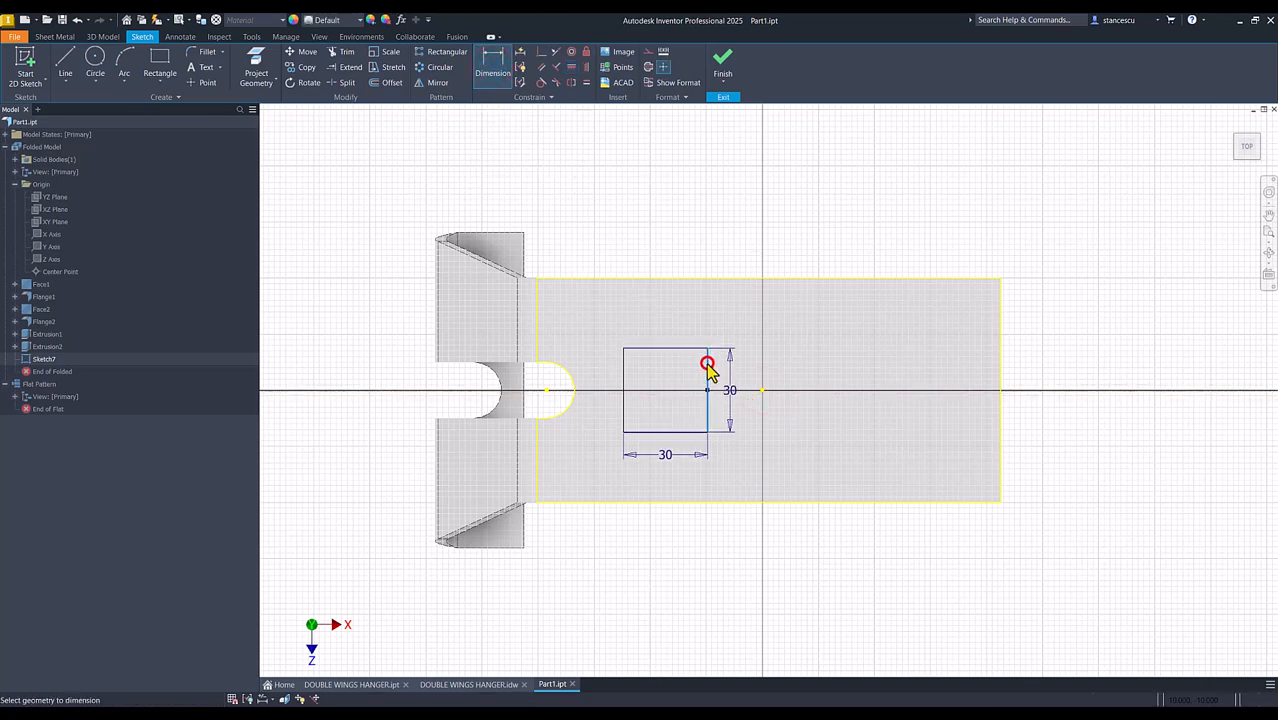
pyautogui.click(762, 390)
pyautogui.click(755, 241)
pyautogui.write('40/2')
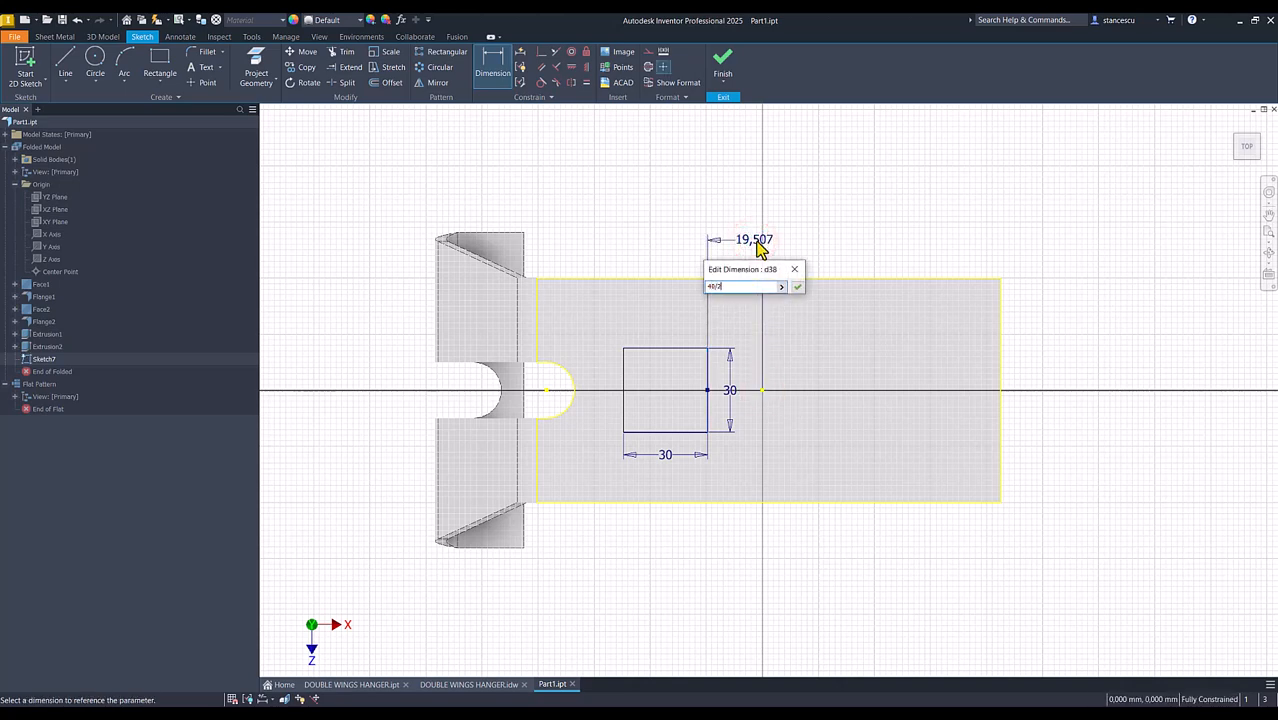
pyautogui.press('Return')
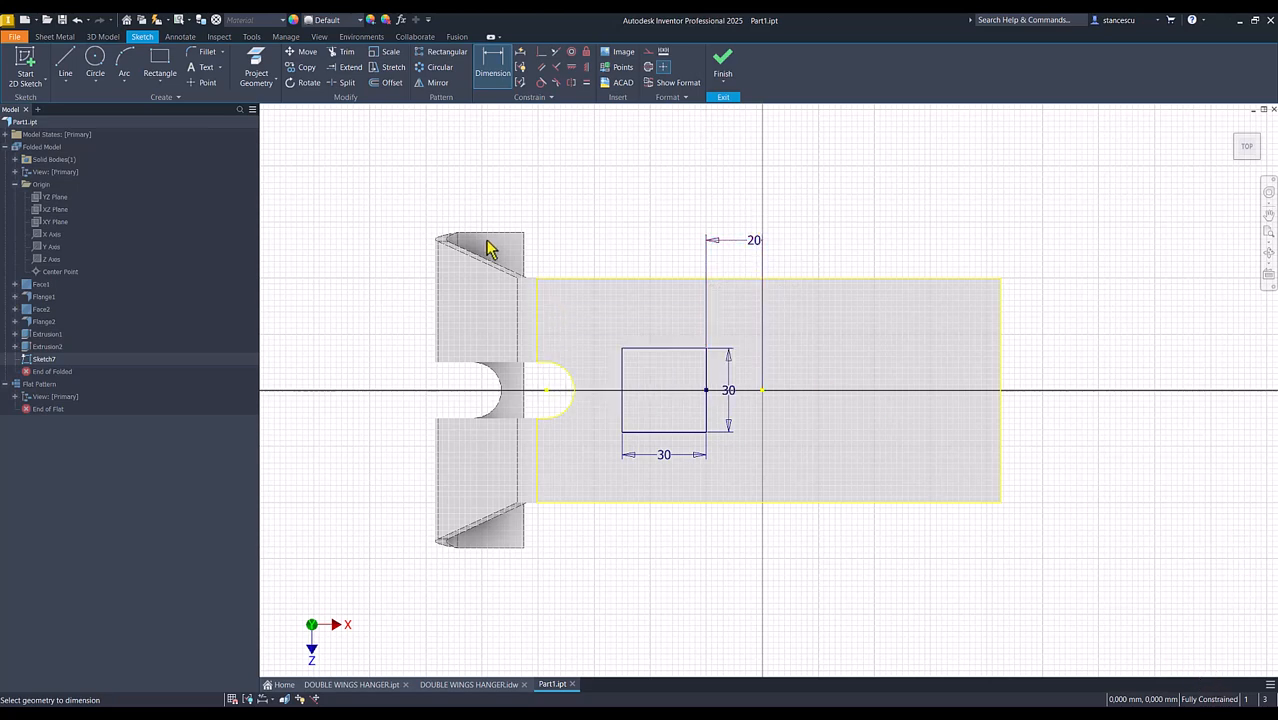
# Check the cutout's corners in the drawing and fillet the rectangle's two slot-side corners with a 7 mm radius
pyautogui.click(486, 686)
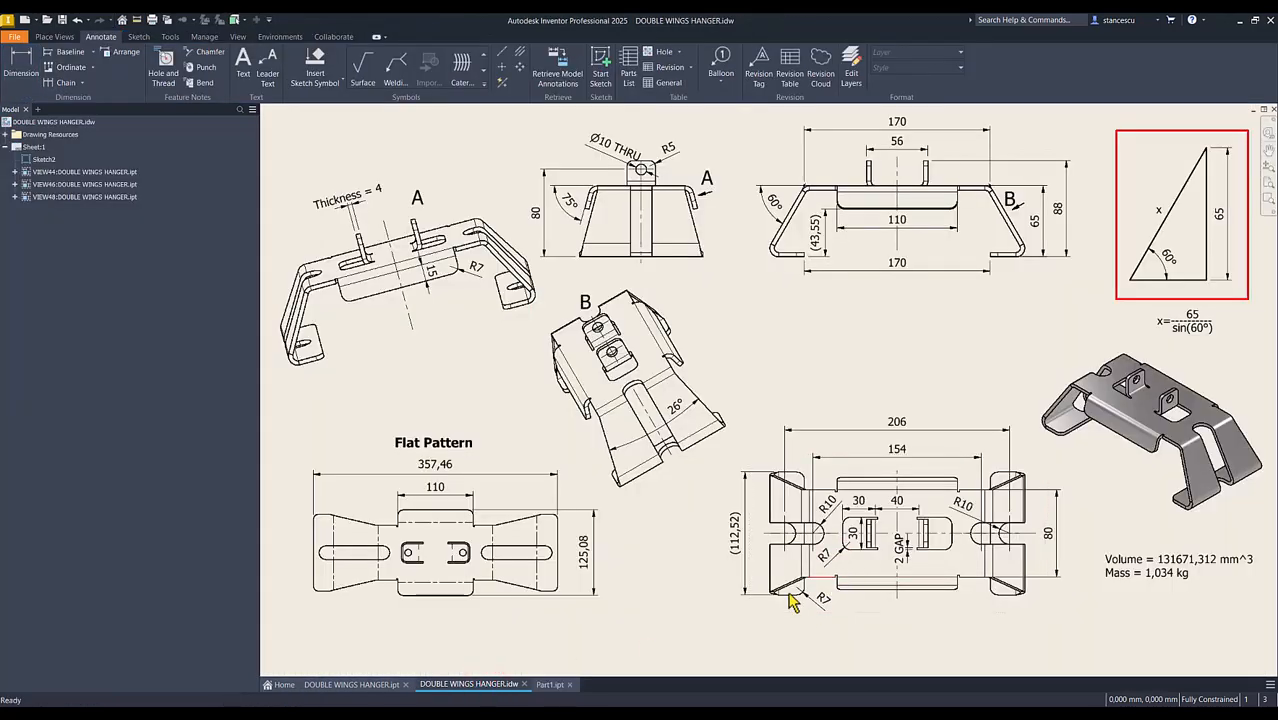
pyautogui.click(547, 686)
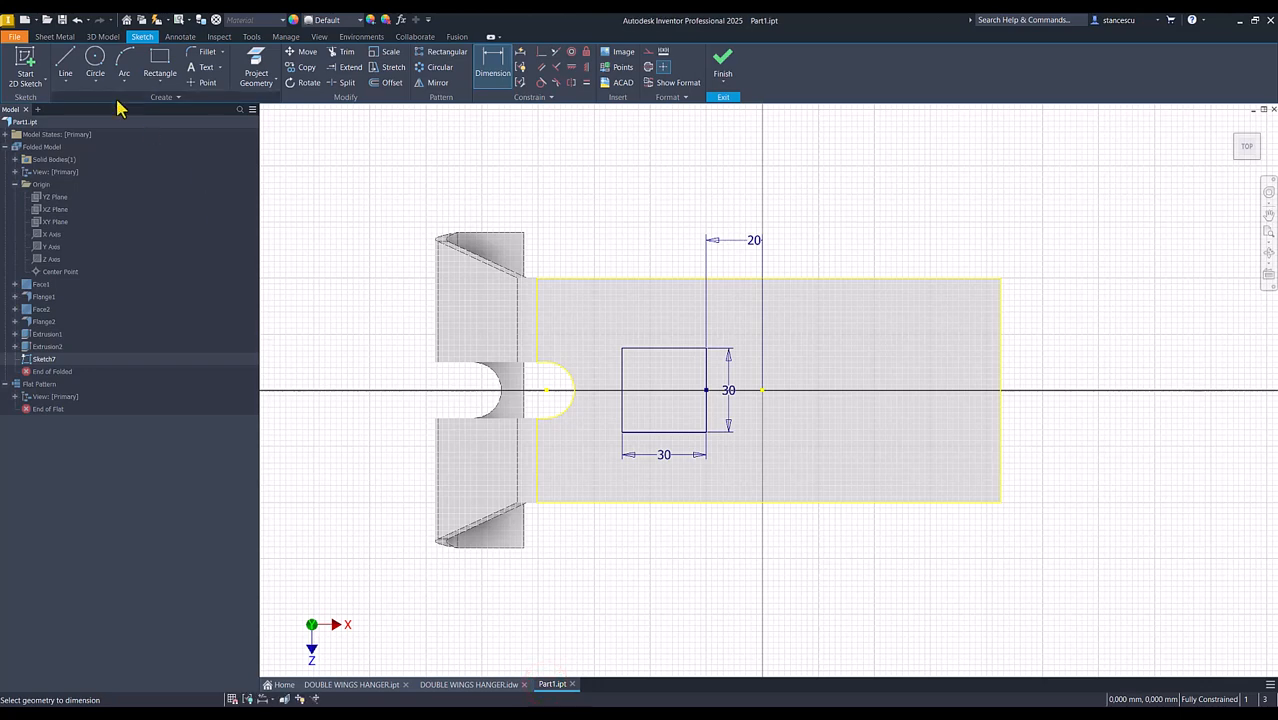
pyautogui.click(206, 54)
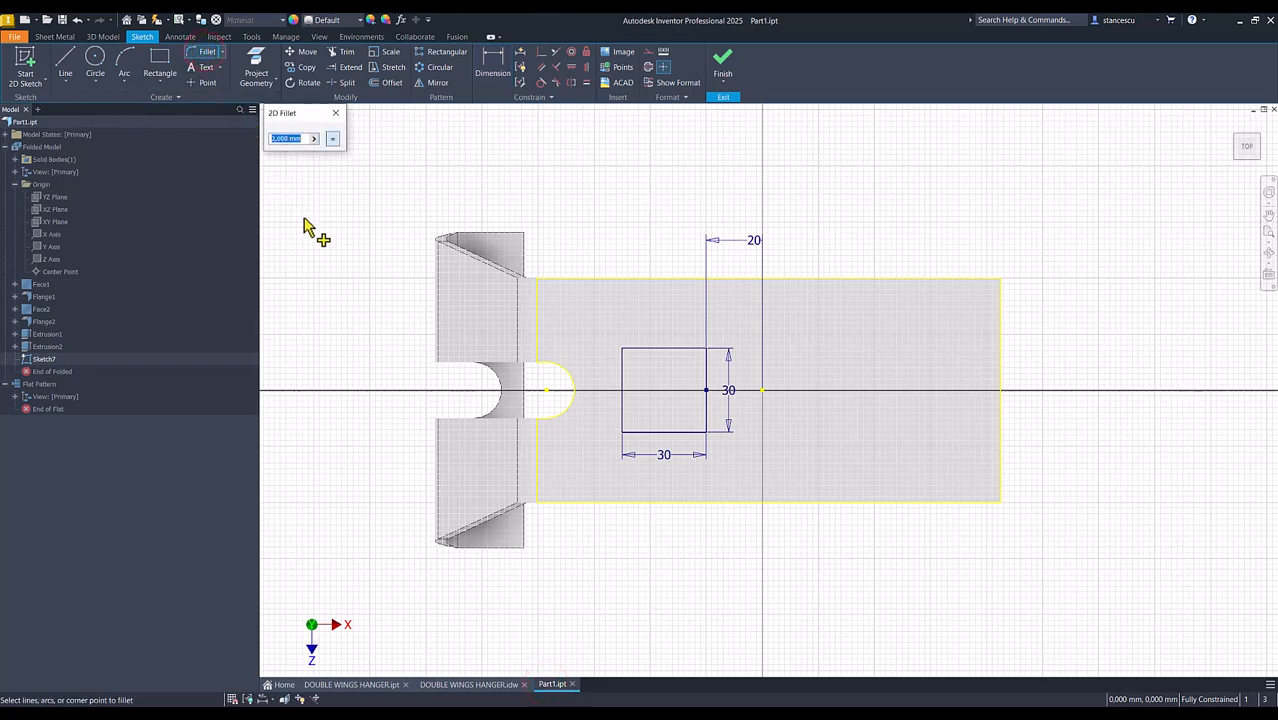
pyautogui.click(624, 437)
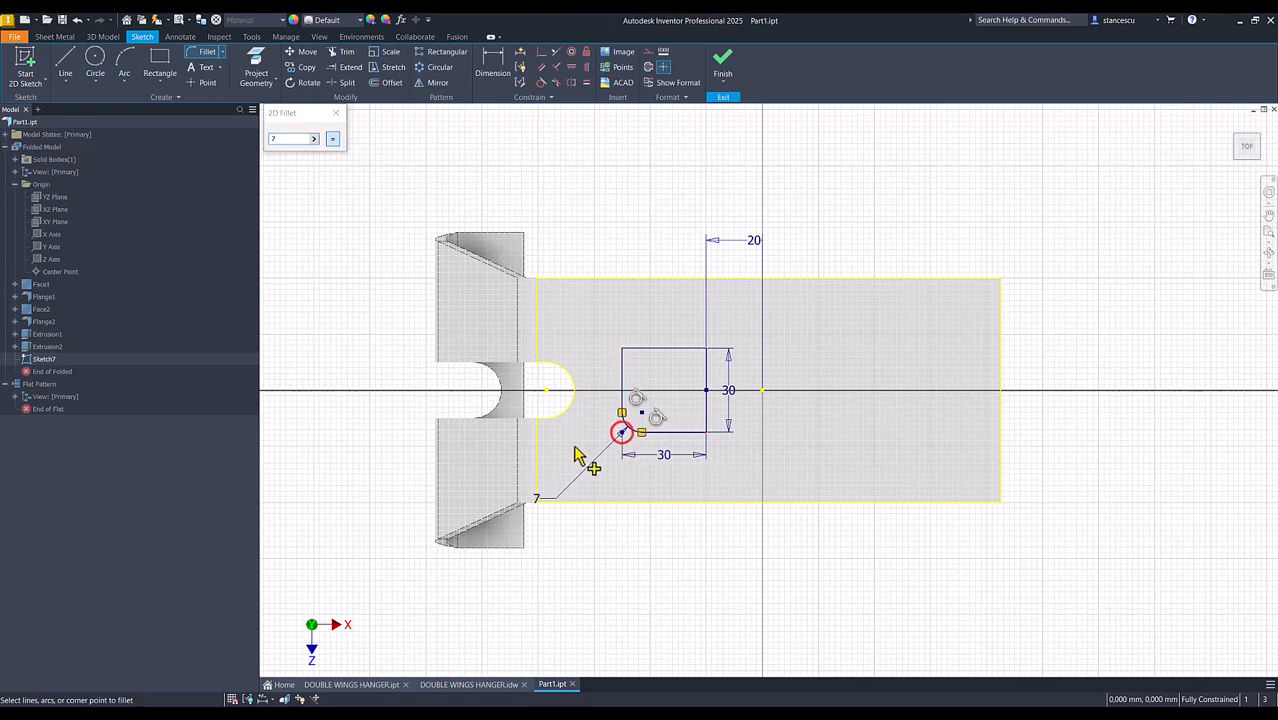
pyautogui.click(620, 351)
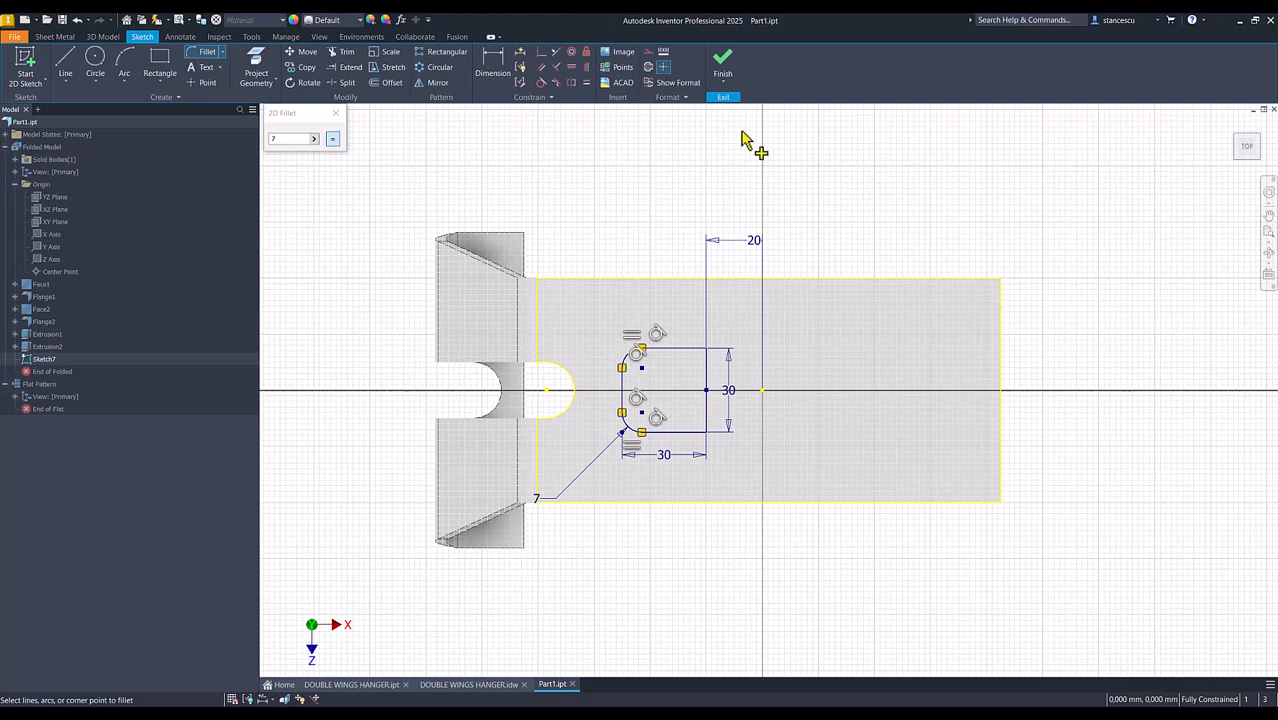
# Finish the sketch and cut its rounded rectangular profile through the top face by the sheet thickness
pyautogui.click(721, 62)
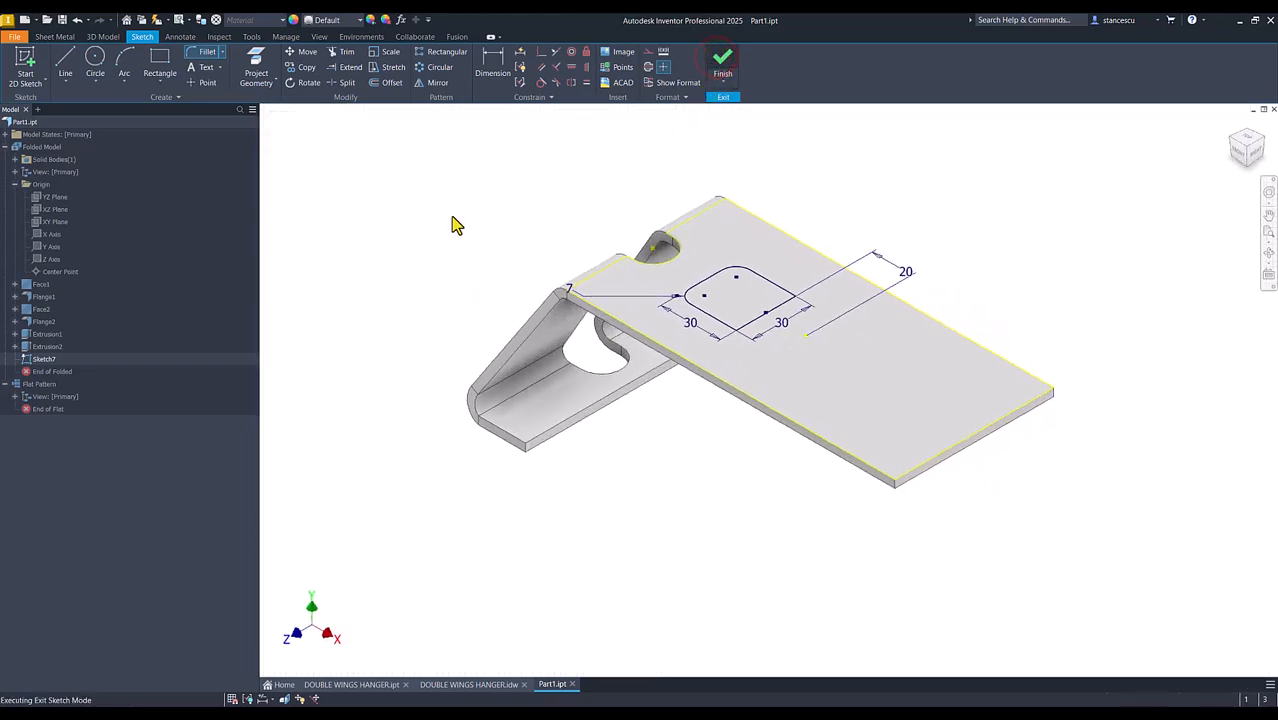
pyautogui.click(263, 80)
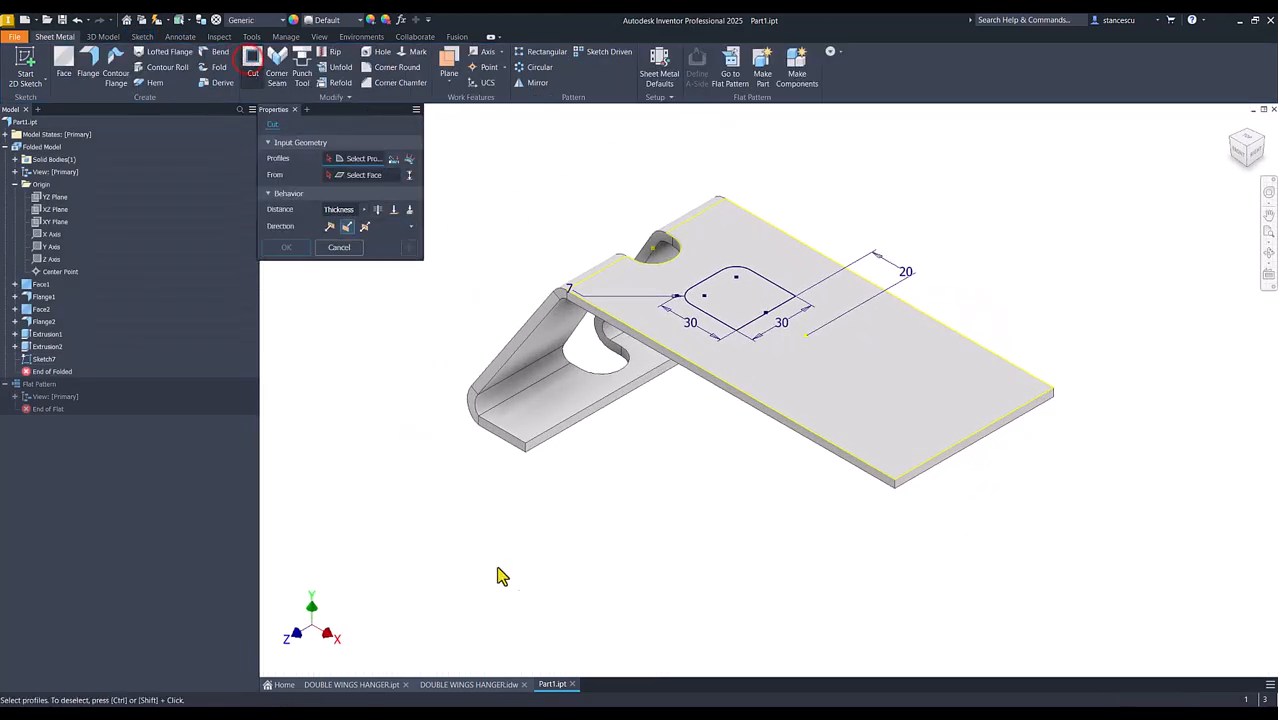
pyautogui.click(728, 310)
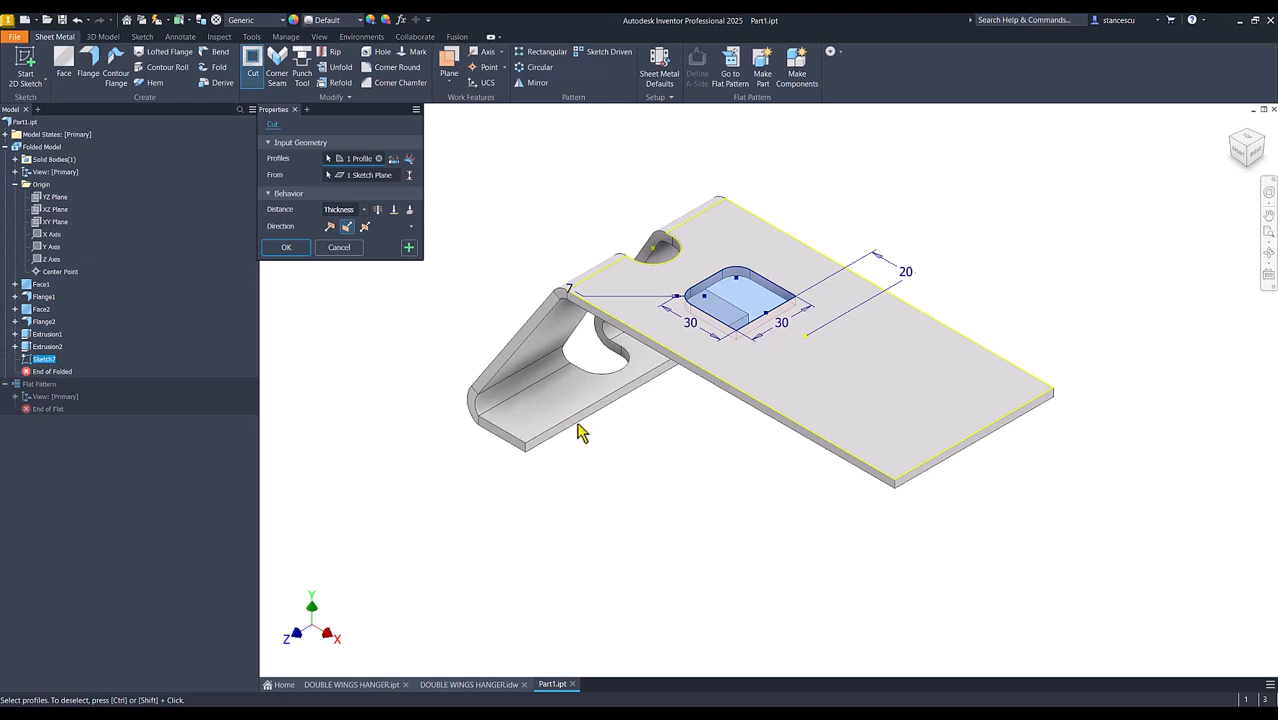
pyautogui.click(287, 249)
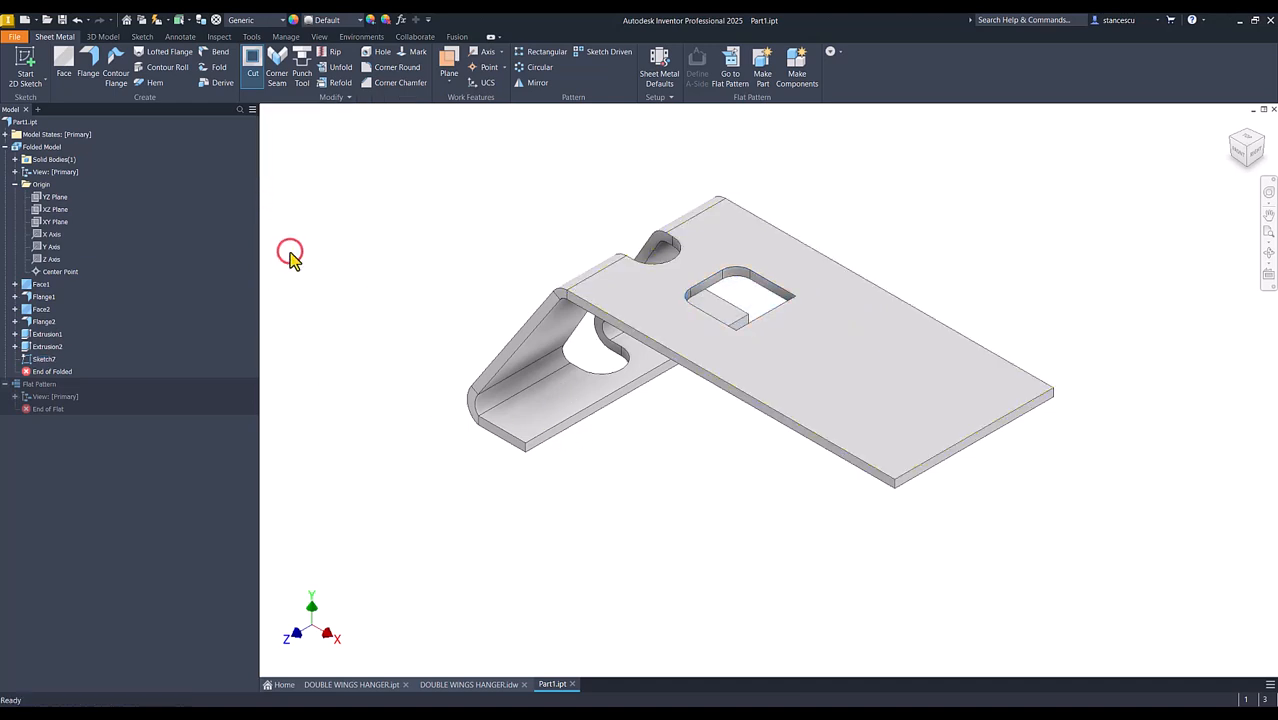
# Examine the upright tabs in the DOUBLE WINGS HANGER model and the overall and wing height dimensions in its drawing
pyautogui.click(480, 685)
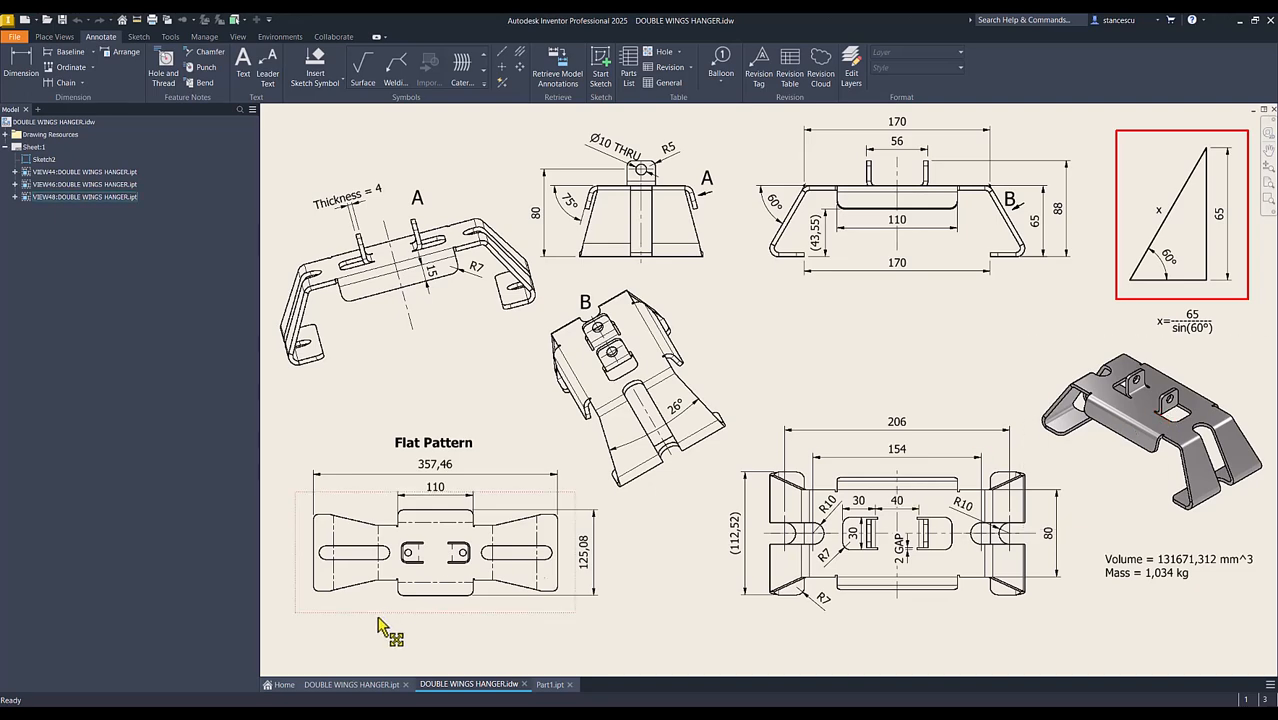
pyautogui.click(366, 685)
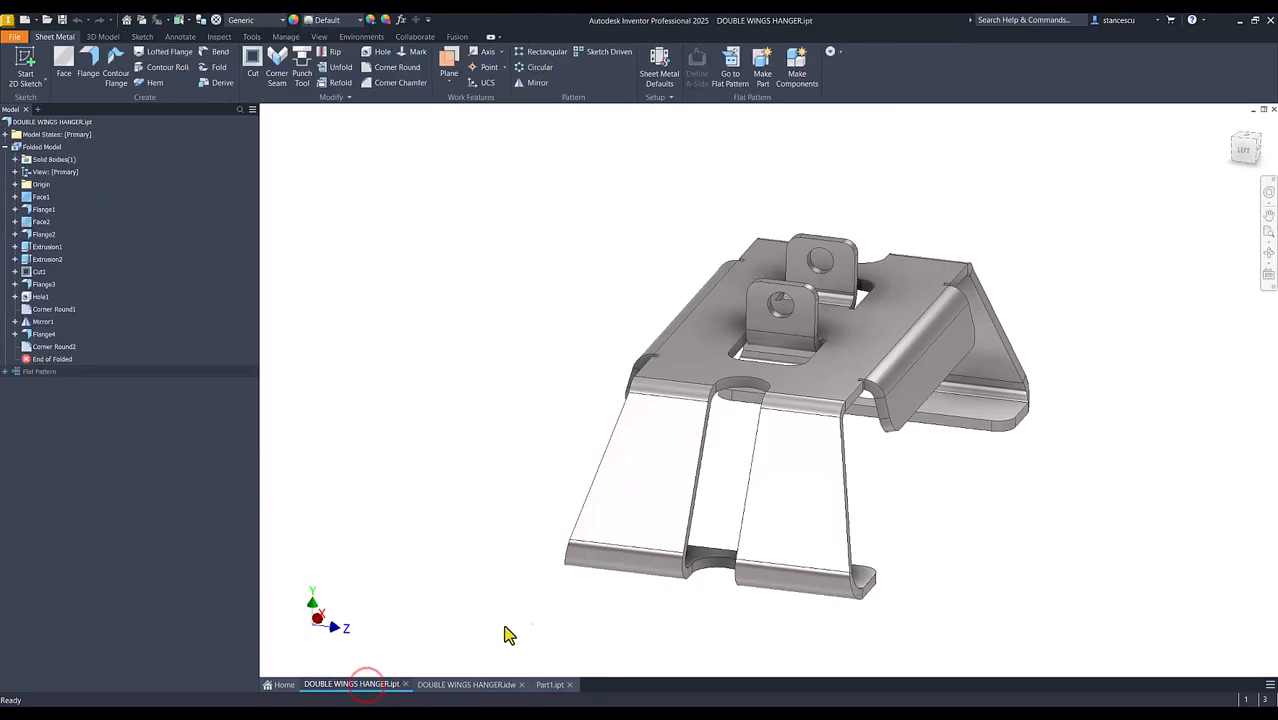
pyautogui.scroll(4, 810, 322)
pyautogui.scroll(2, 825, 329)
pyautogui.keyDown('shift'); pyautogui.moveTo(825, 329); pyautogui.dragTo(709, 300, button='middle'); pyautogui.keyUp('shift')
pyautogui.scroll(-5, 700, 298)
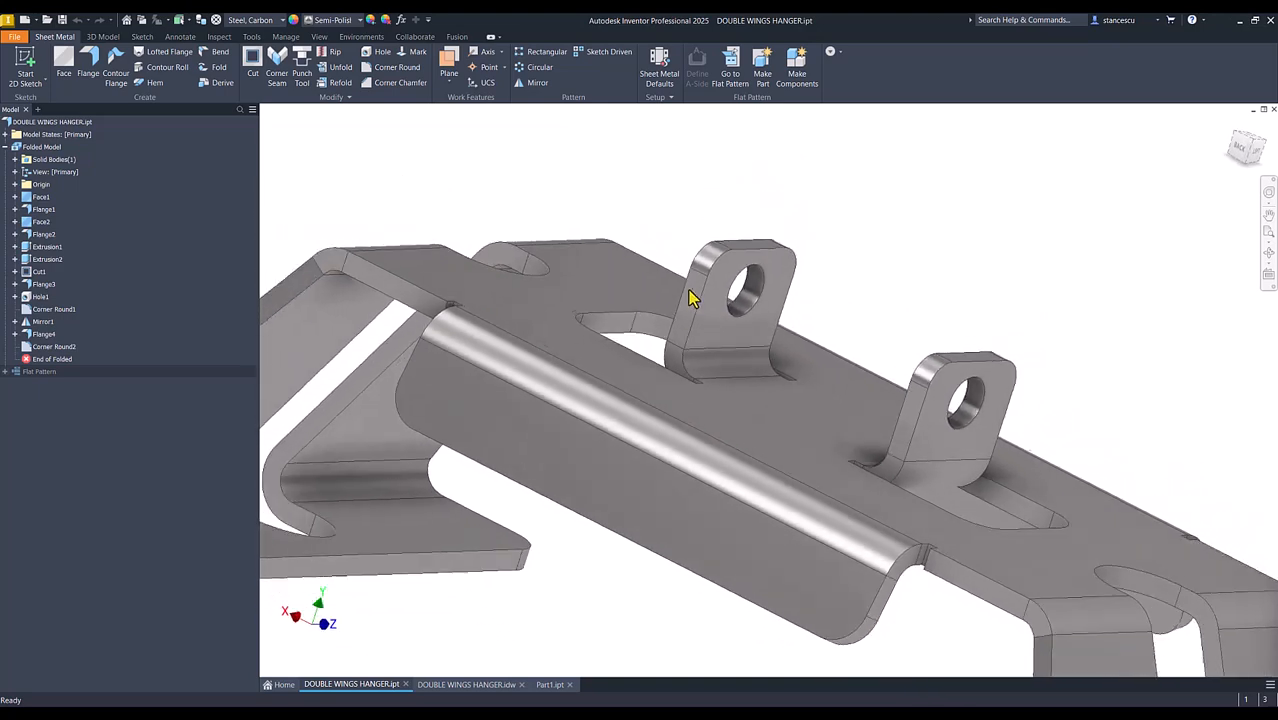
pyautogui.press('F6')
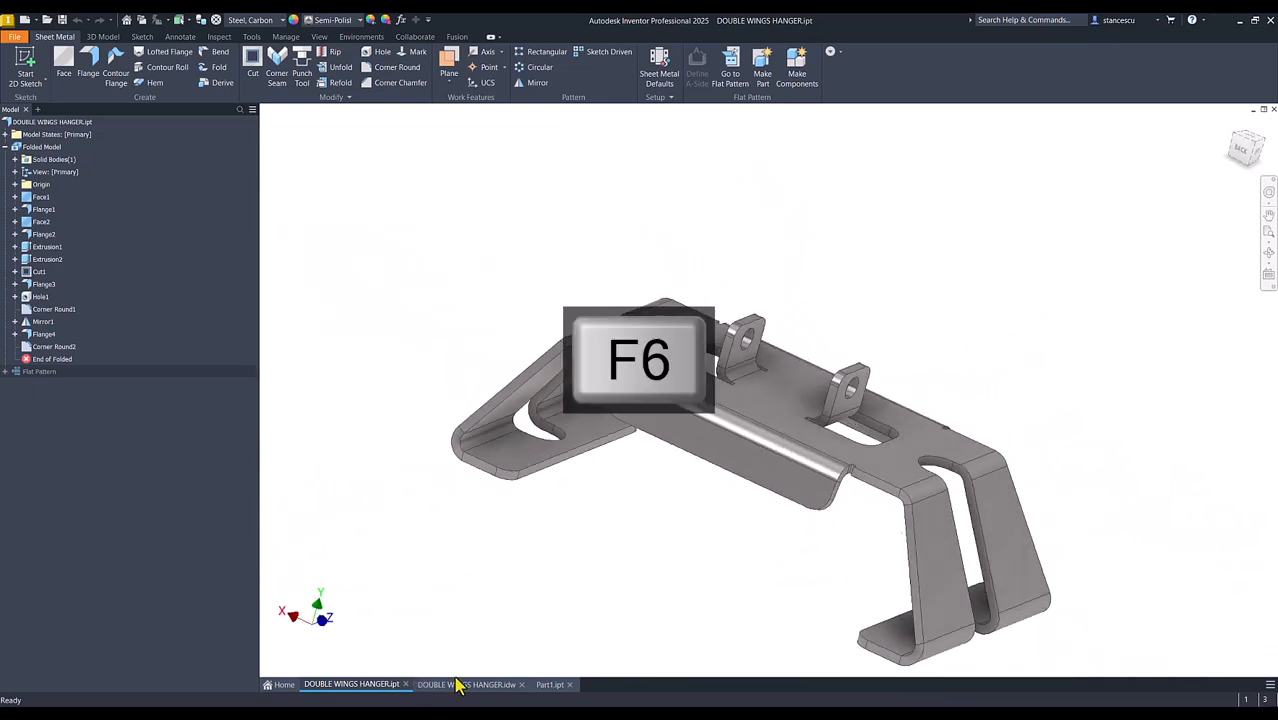
pyautogui.click(467, 684)
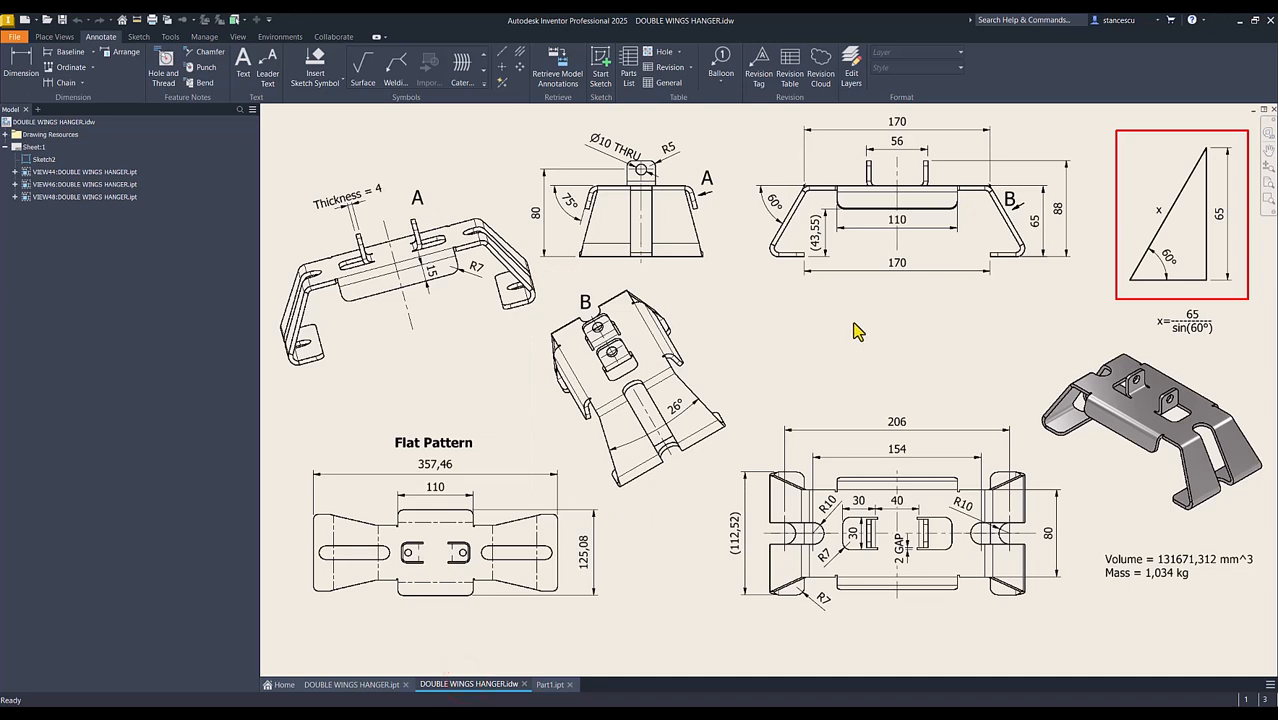
pyautogui.click(1066, 198)
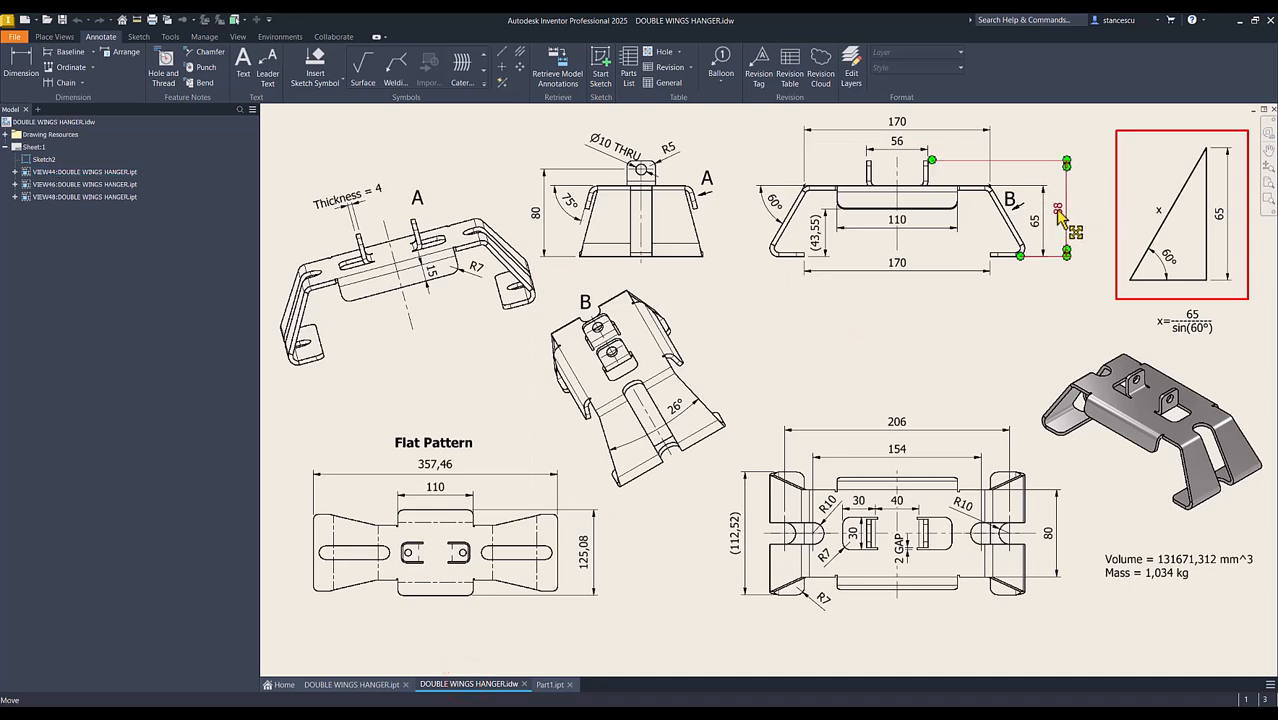
pyautogui.click(1040, 228)
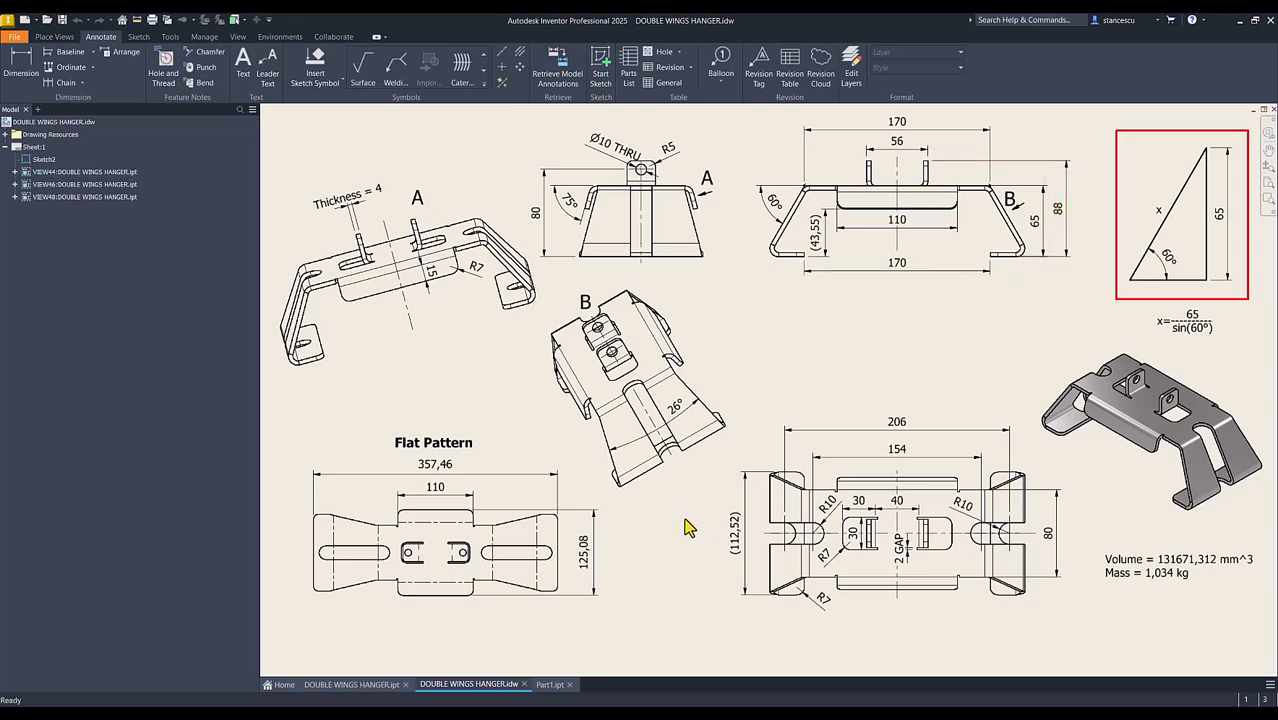
# Return to Part1 and add a 90-degree flange with a height of 88-65 mm on the cutout's straight edge nearest the origin
pyautogui.click(550, 684)
pyautogui.click(361, 217)
pyautogui.click(85, 57)
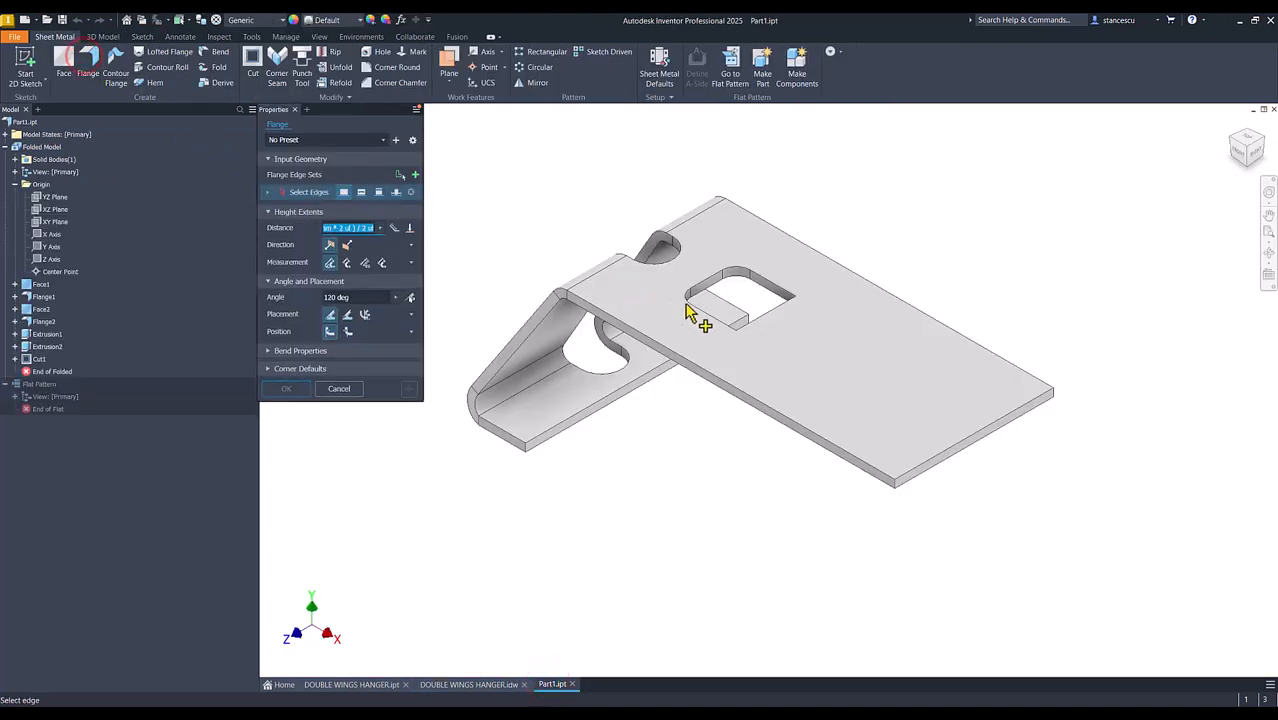
pyautogui.click(780, 327)
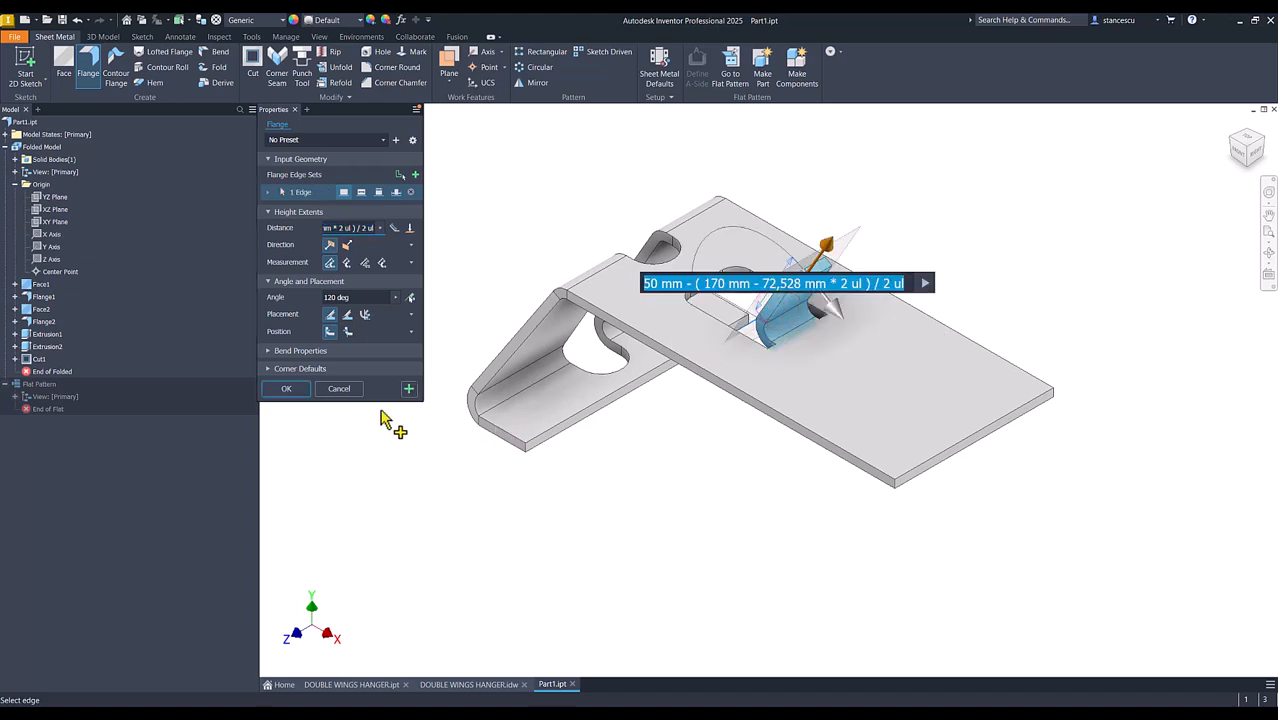
pyautogui.click(358, 297)
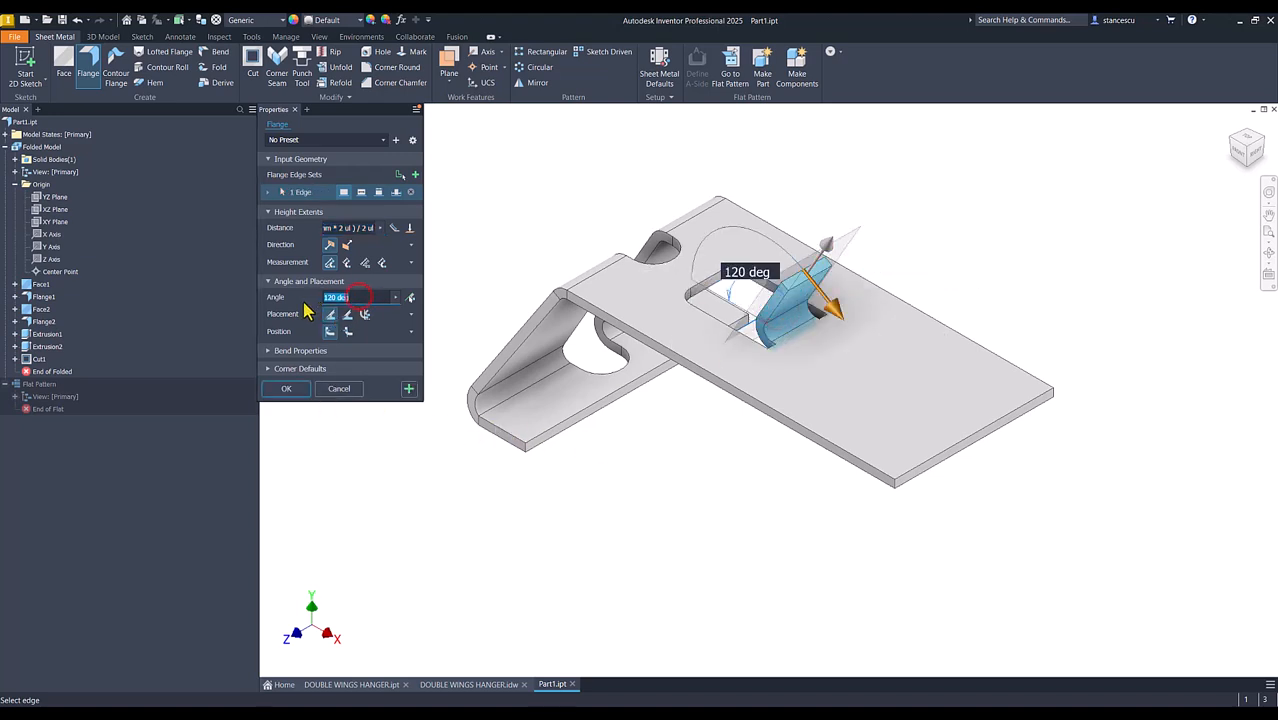
pyautogui.write('90')
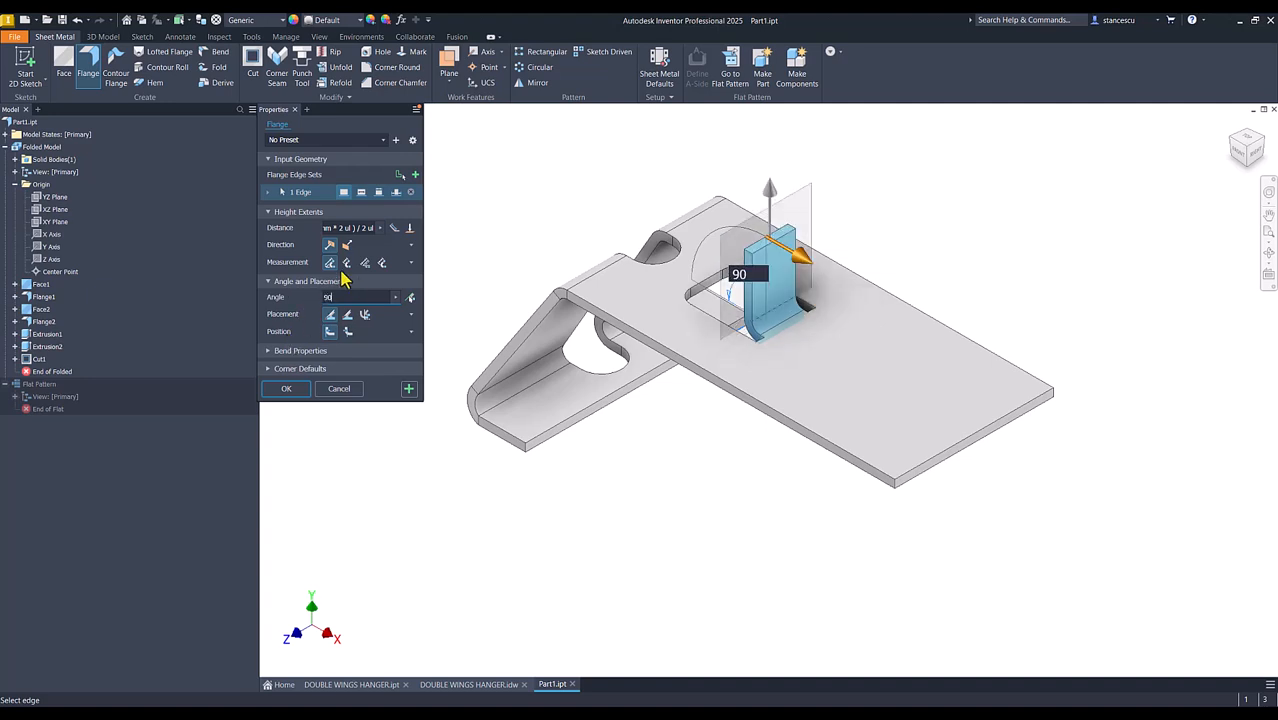
pyautogui.click(368, 228)
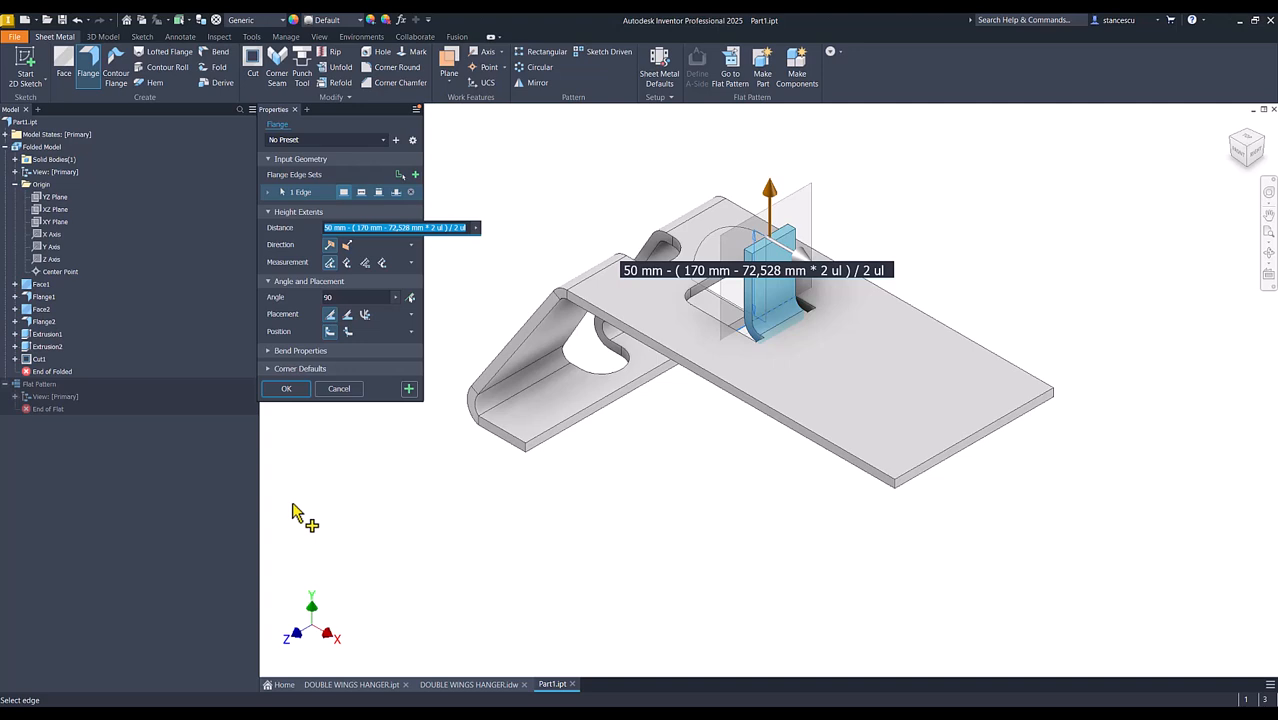
pyautogui.write('88')
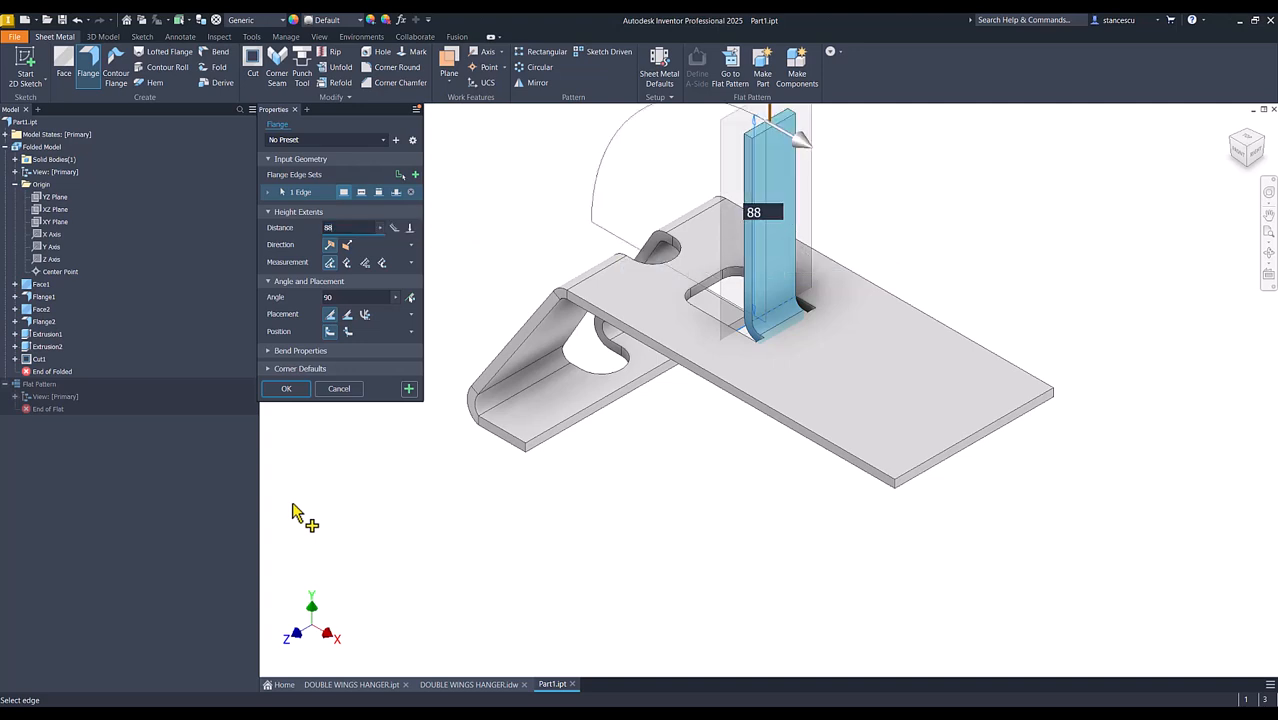
pyautogui.write('-65')
pyautogui.click(286, 389)
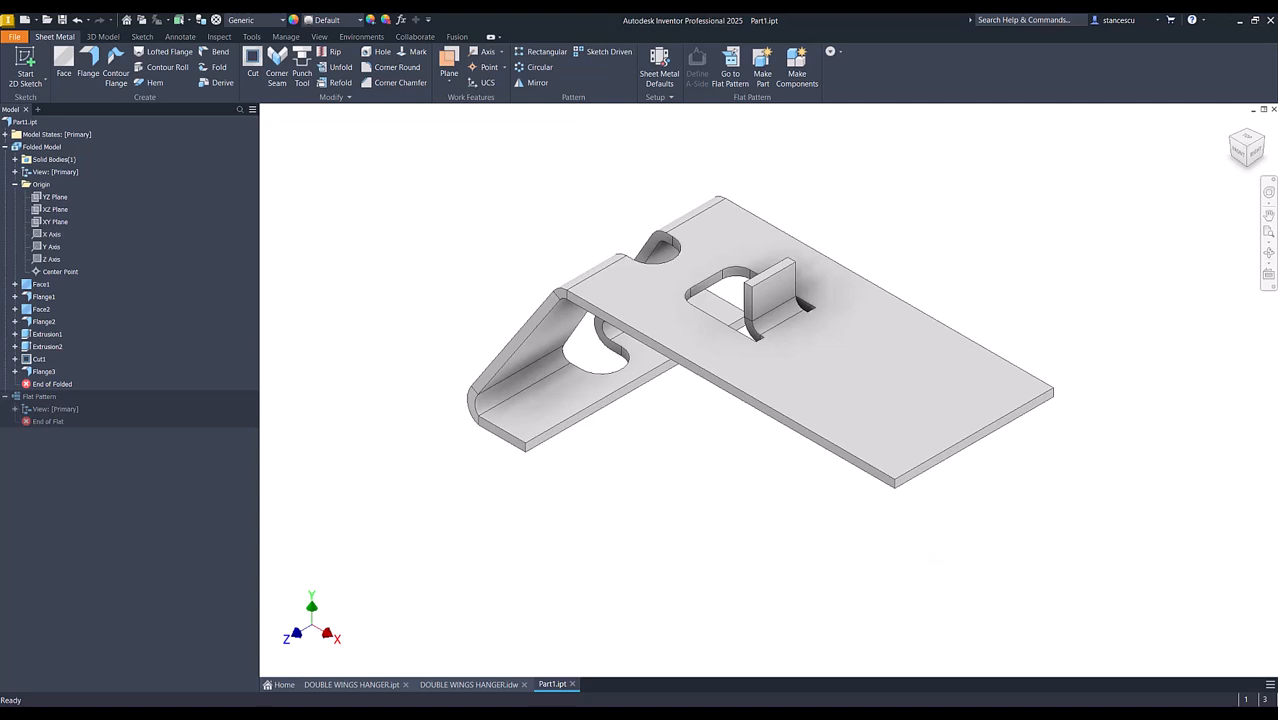
# Check the original hanger drawing image and set the bend relief width to 2 mm in the Default_mm sheet metal rule
pyautogui.moveTo(1011, 714)
pyautogui.click(905, 646)
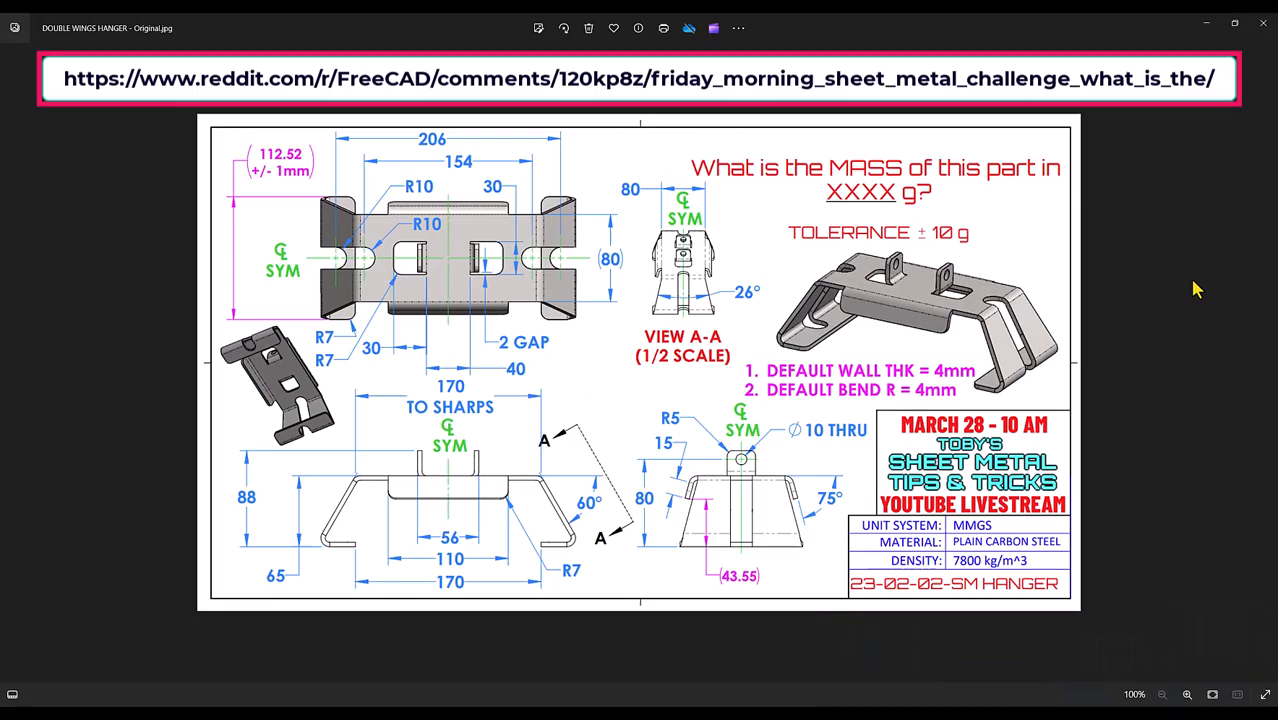
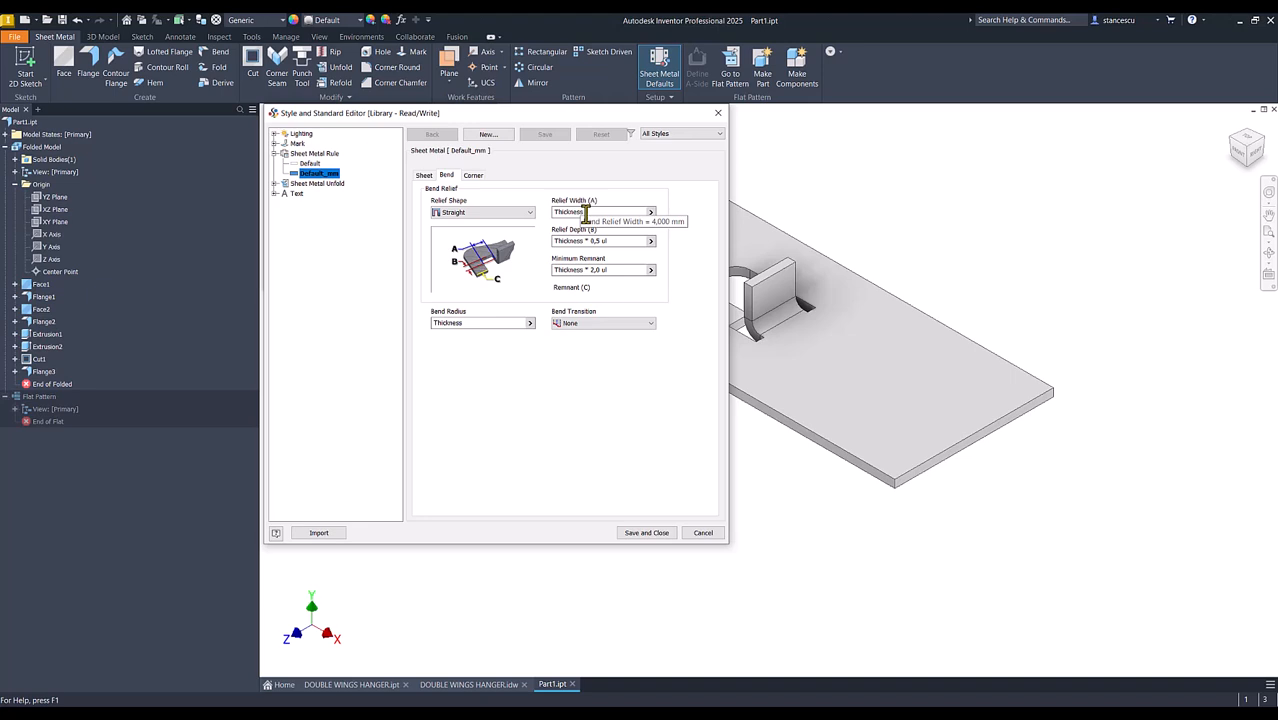
pyautogui.doubleClick(590, 211)
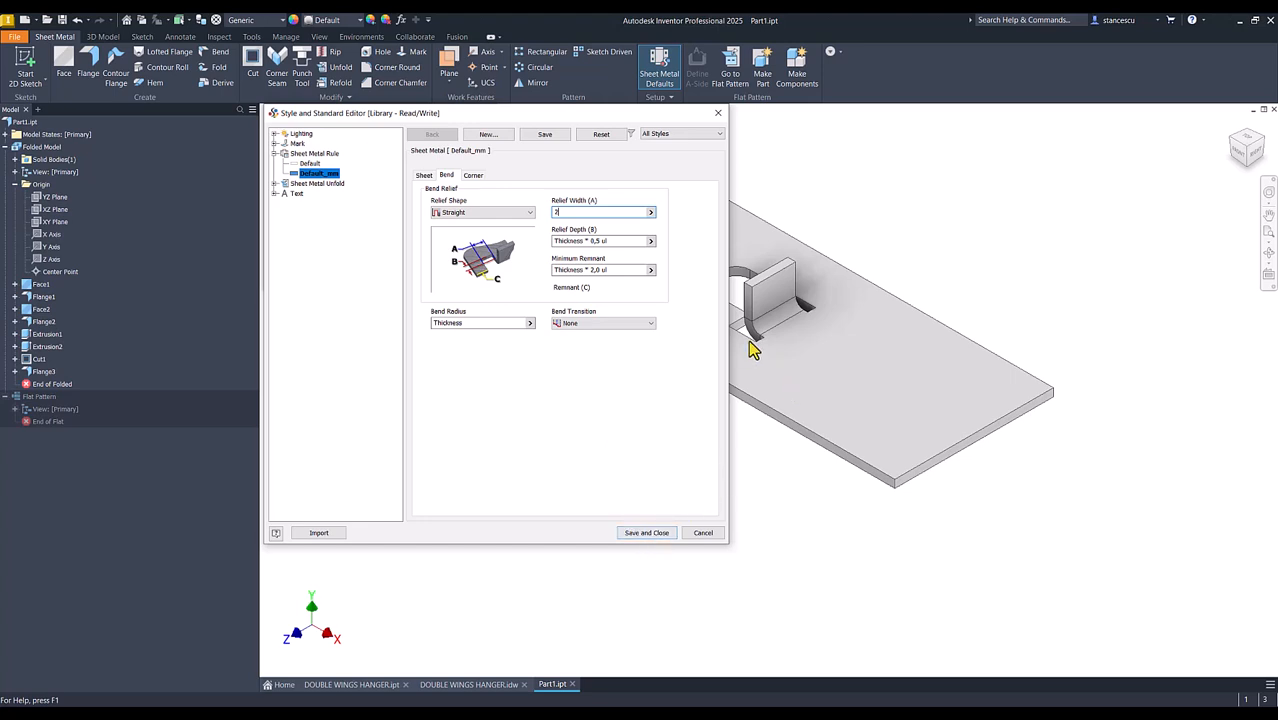
pyautogui.click(658, 536)
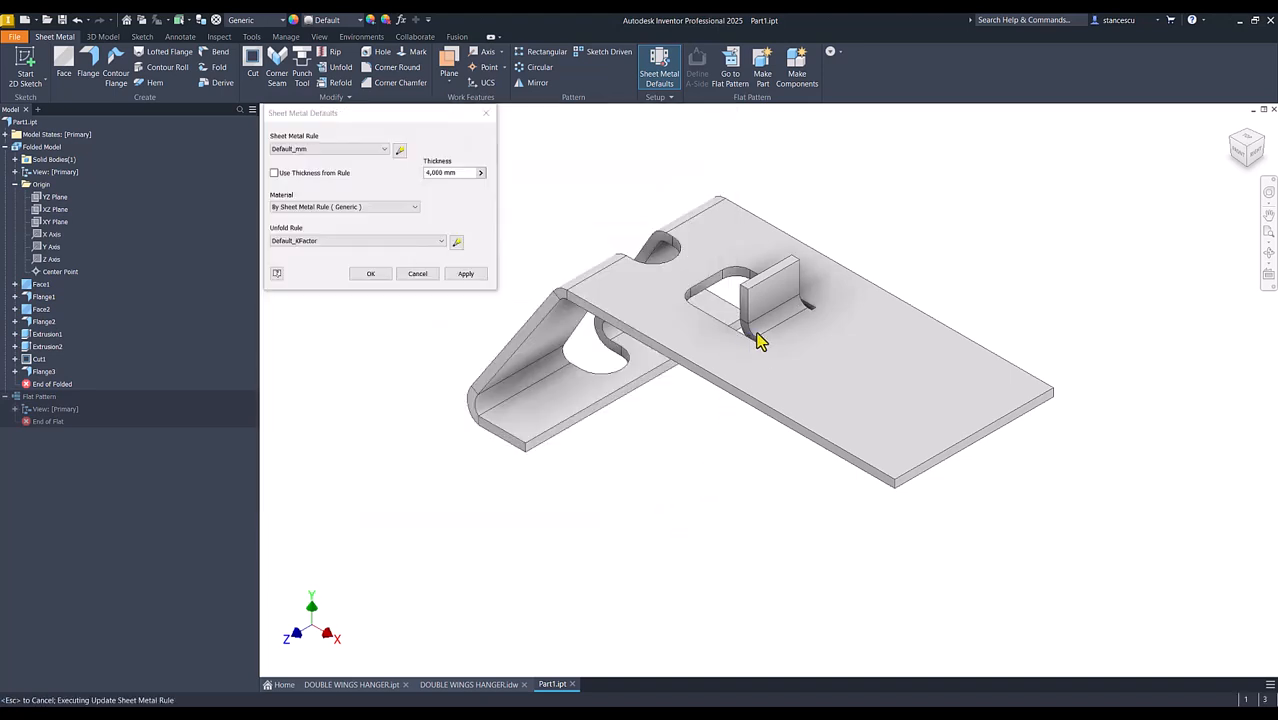
pyautogui.click(370, 276)
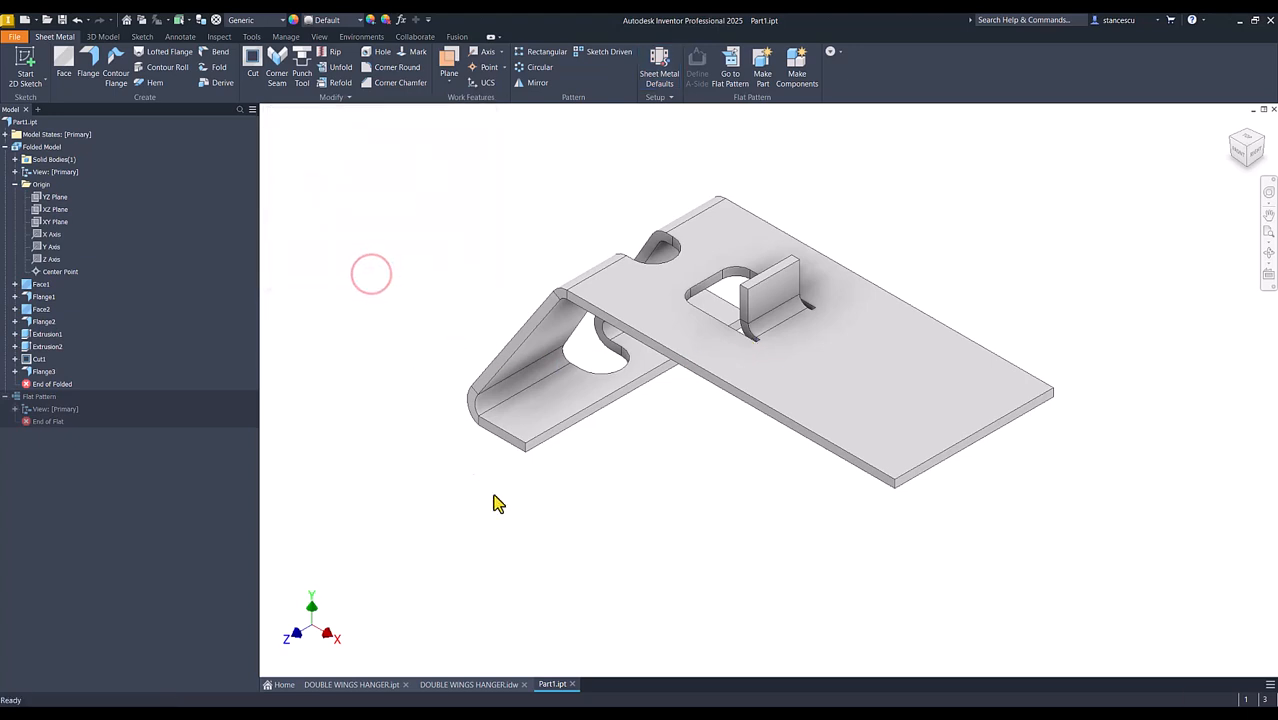
# Examine the tab's hole diameter, hole height and corner radius in the DOUBLE WINGS HANGER drawing
pyautogui.click(472, 686)
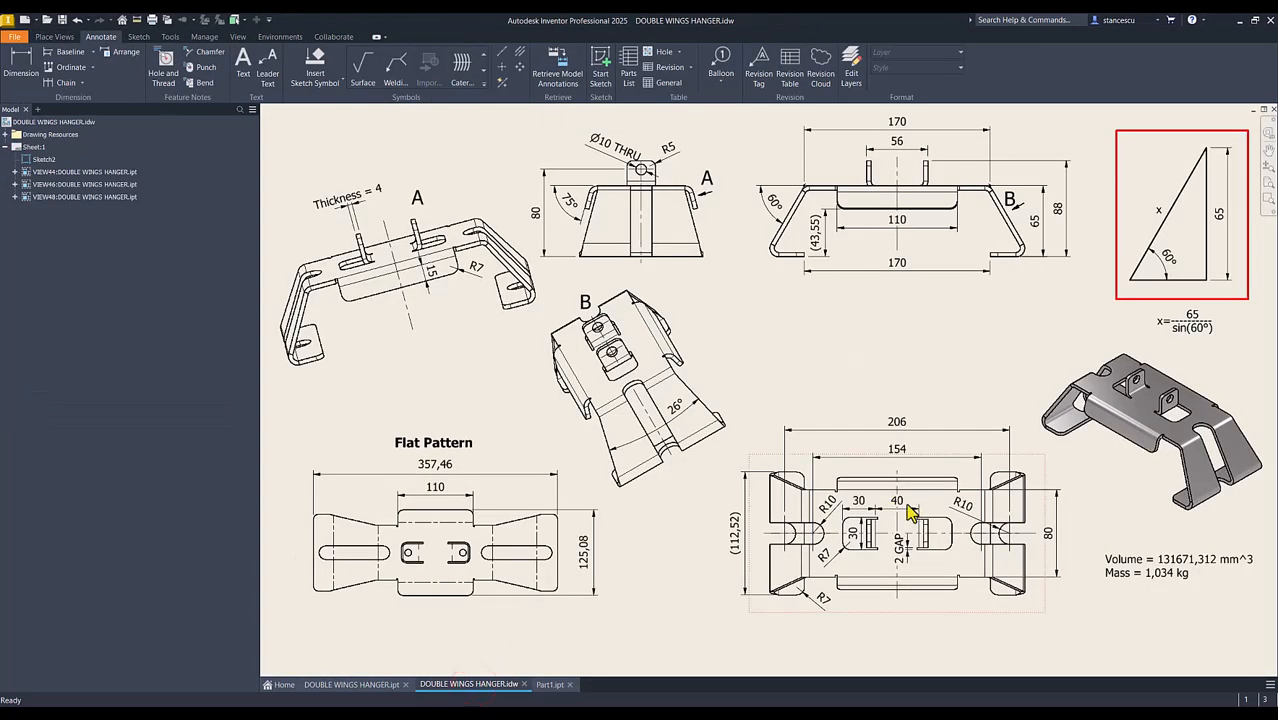
pyautogui.moveTo(559, 390); pyautogui.dragTo(409, 387)
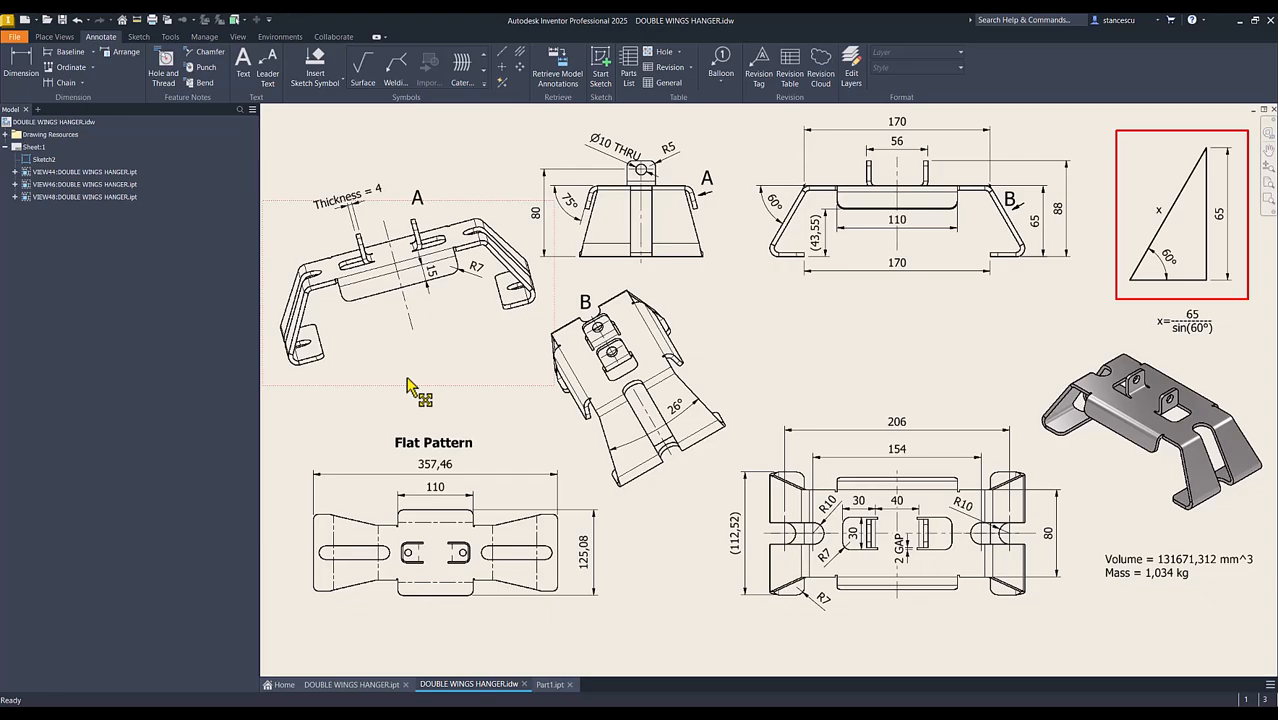
pyautogui.scroll(2, 676, 162)
pyautogui.scroll(5, 676, 162)
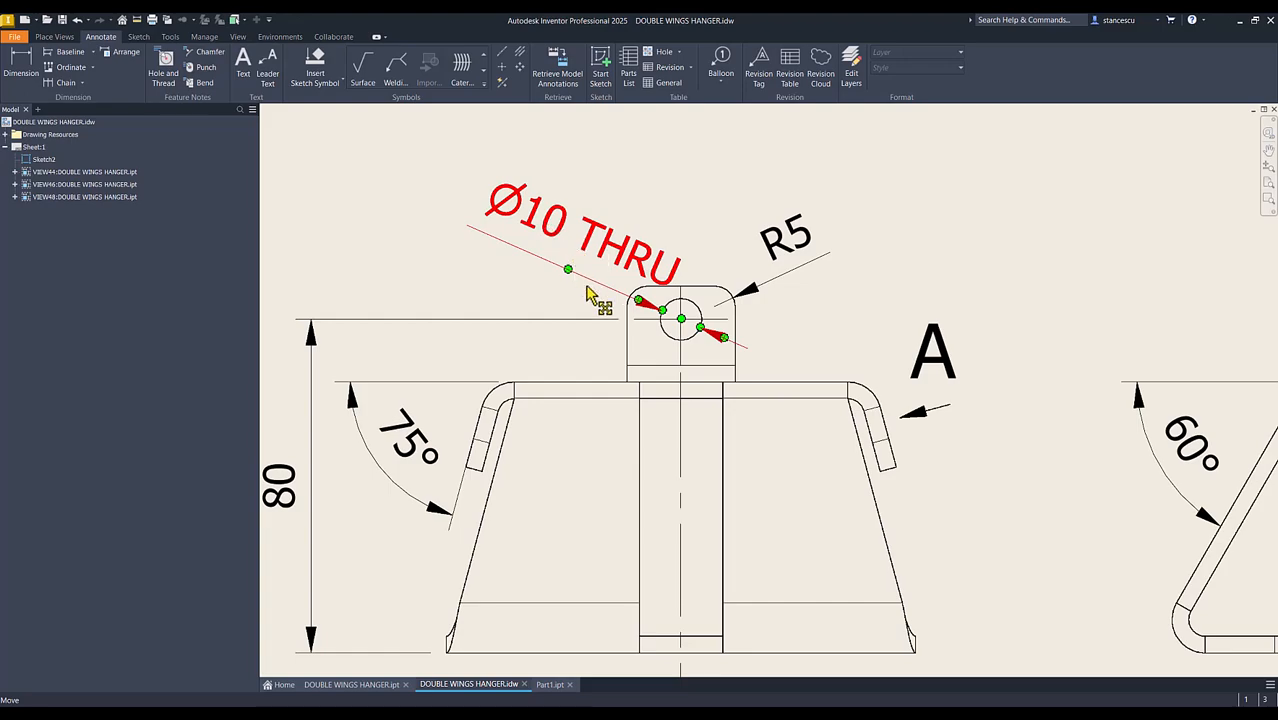
pyautogui.scroll(-1, 613, 351)
pyautogui.scroll(-3, 956, 422)
pyautogui.scroll(-5, 986, 440)
pyautogui.scroll(1, 1185, 535)
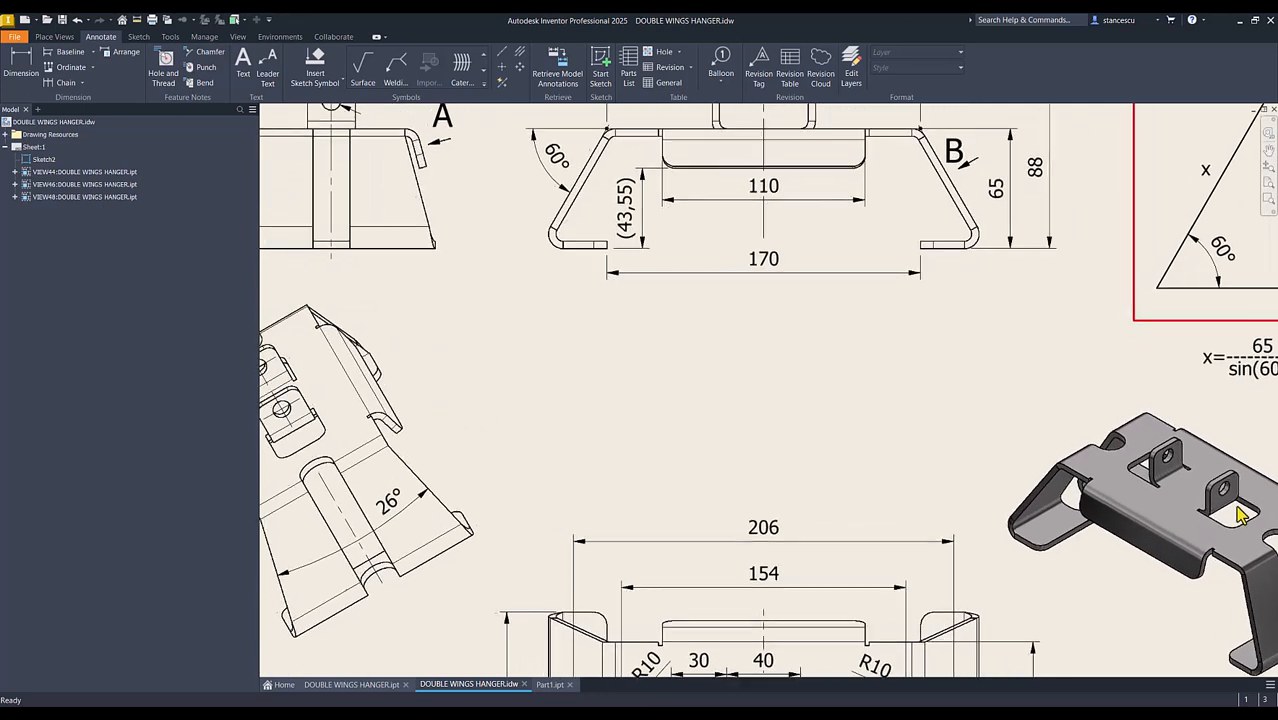
pyautogui.scroll(1, 1207, 520)
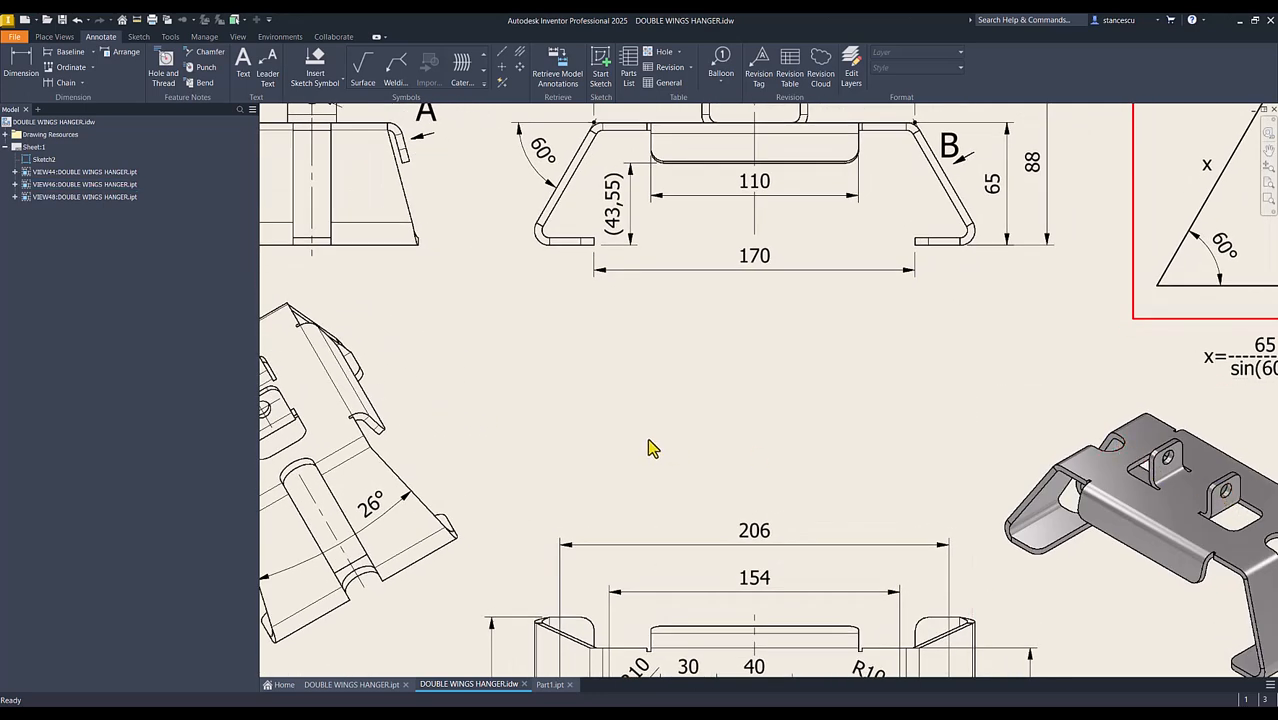
pyautogui.press('Home')
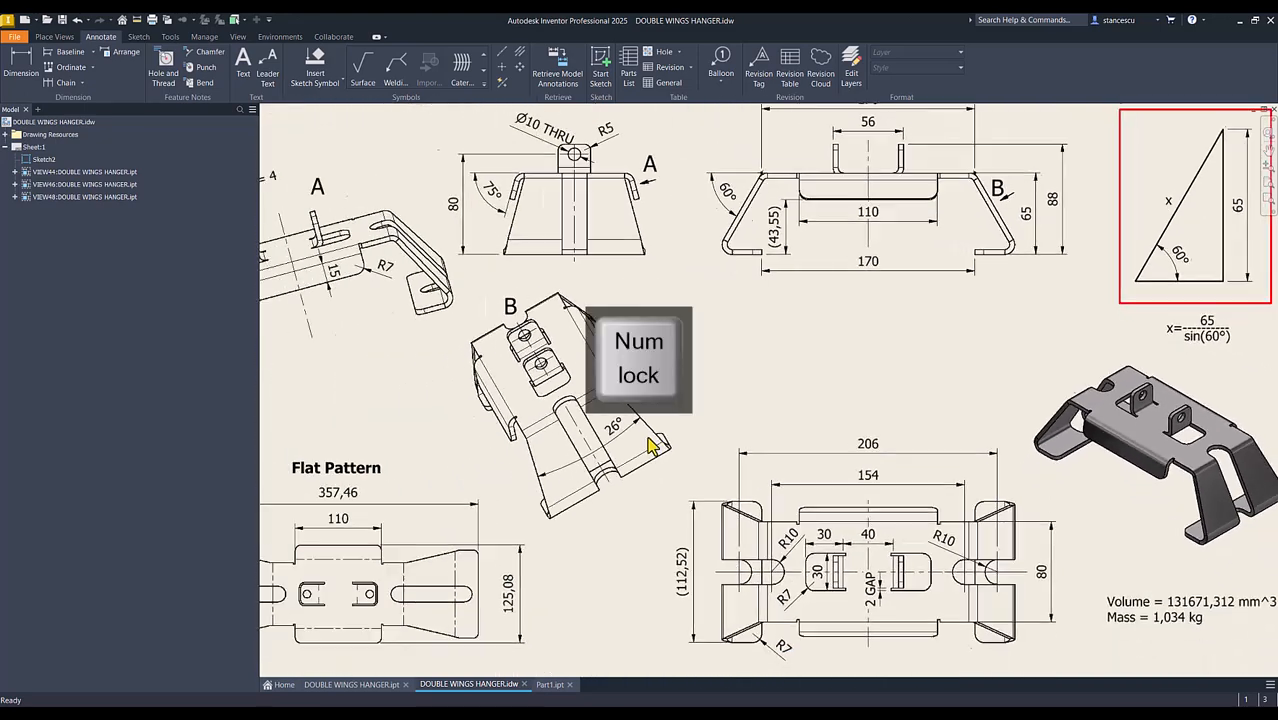
pyautogui.click(549, 684)
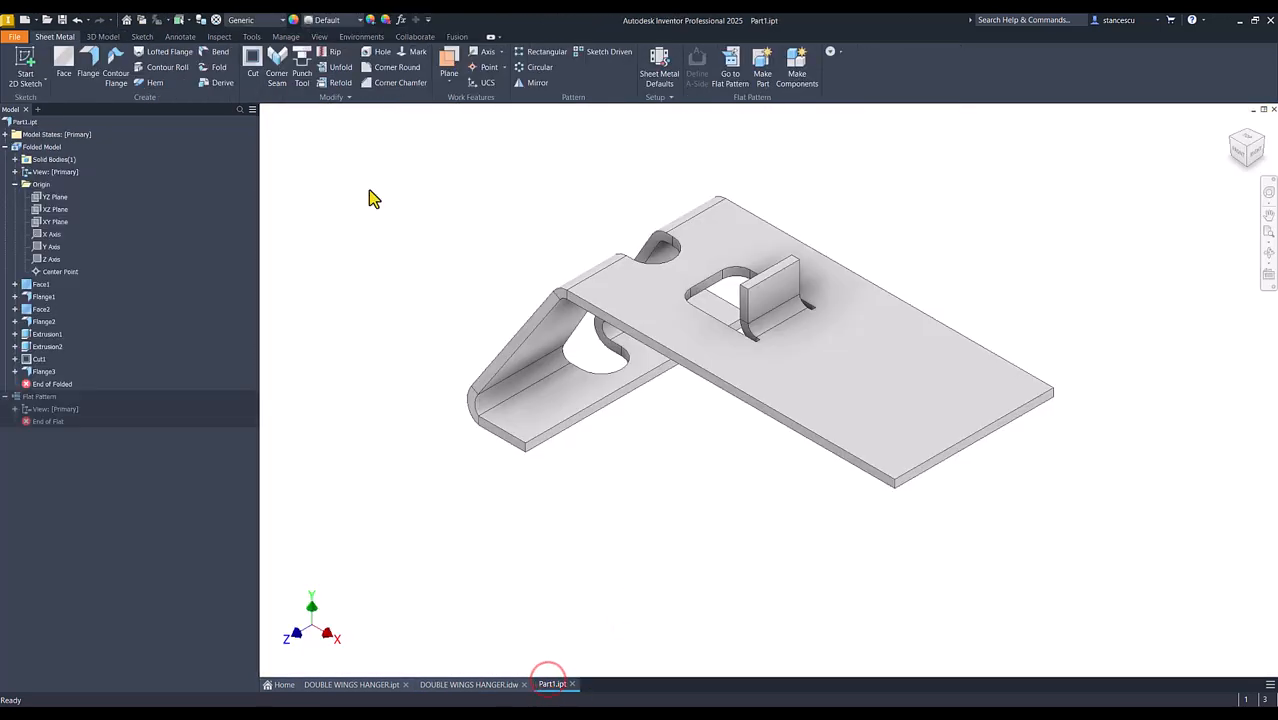
pyautogui.click(492, 685)
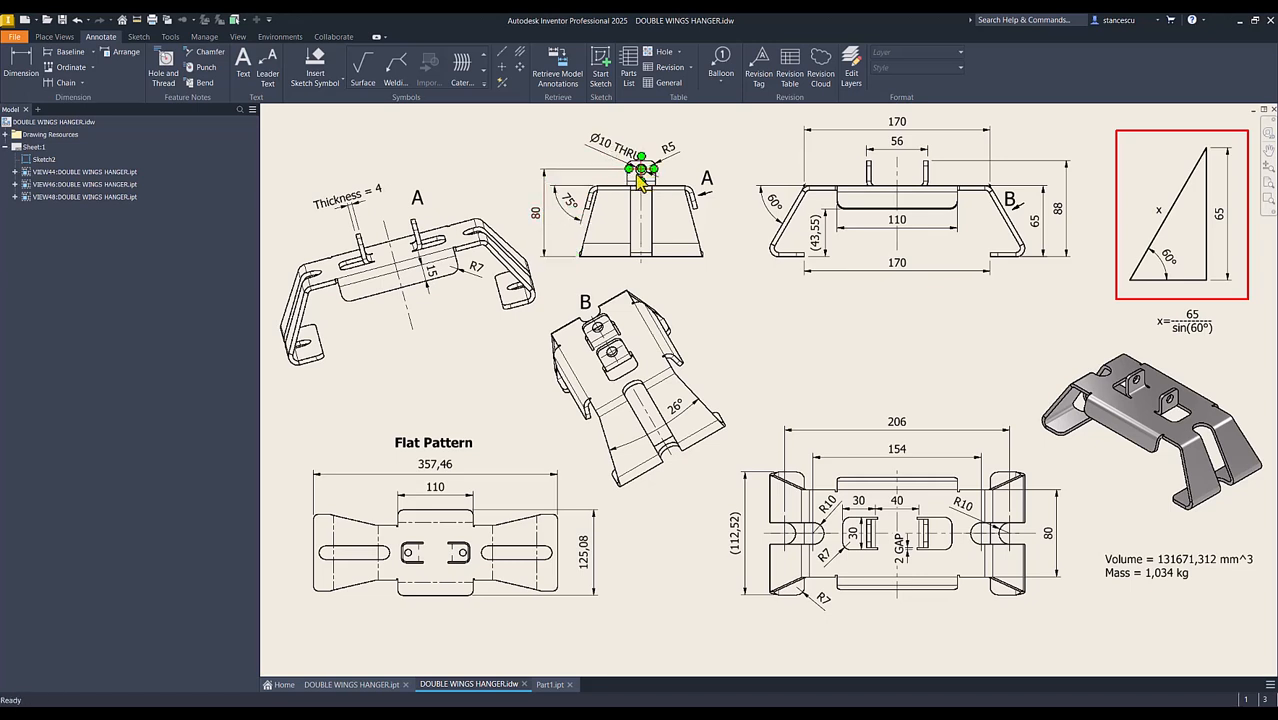
# Return to Part1 and round the two upper corners of the upright tab with a 5 mm radius
pyautogui.click(550, 684)
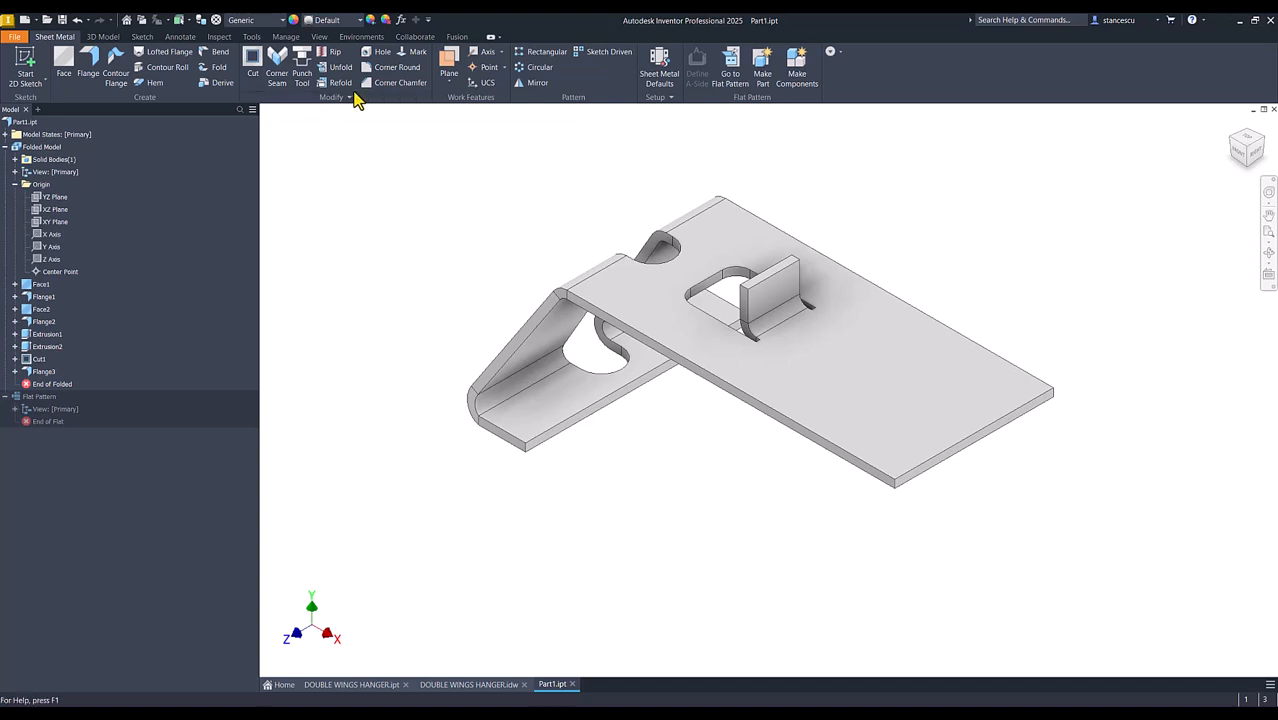
pyautogui.click(400, 68)
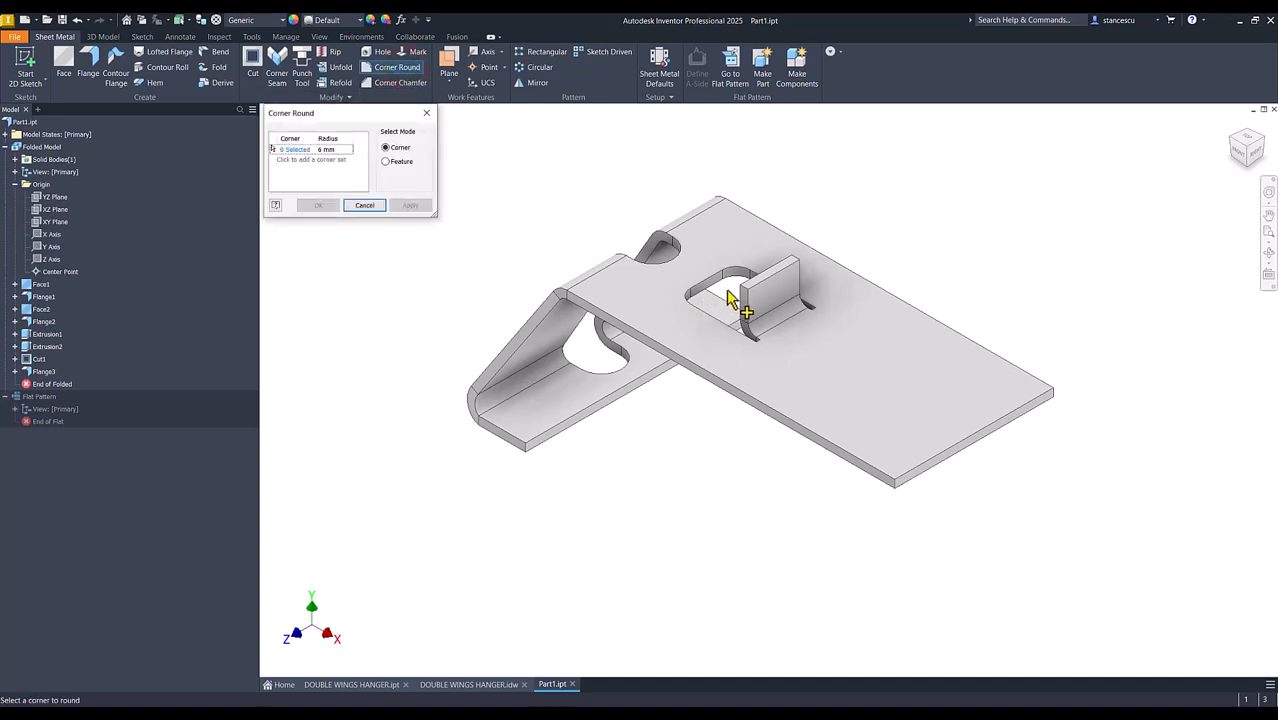
pyautogui.click(326, 149)
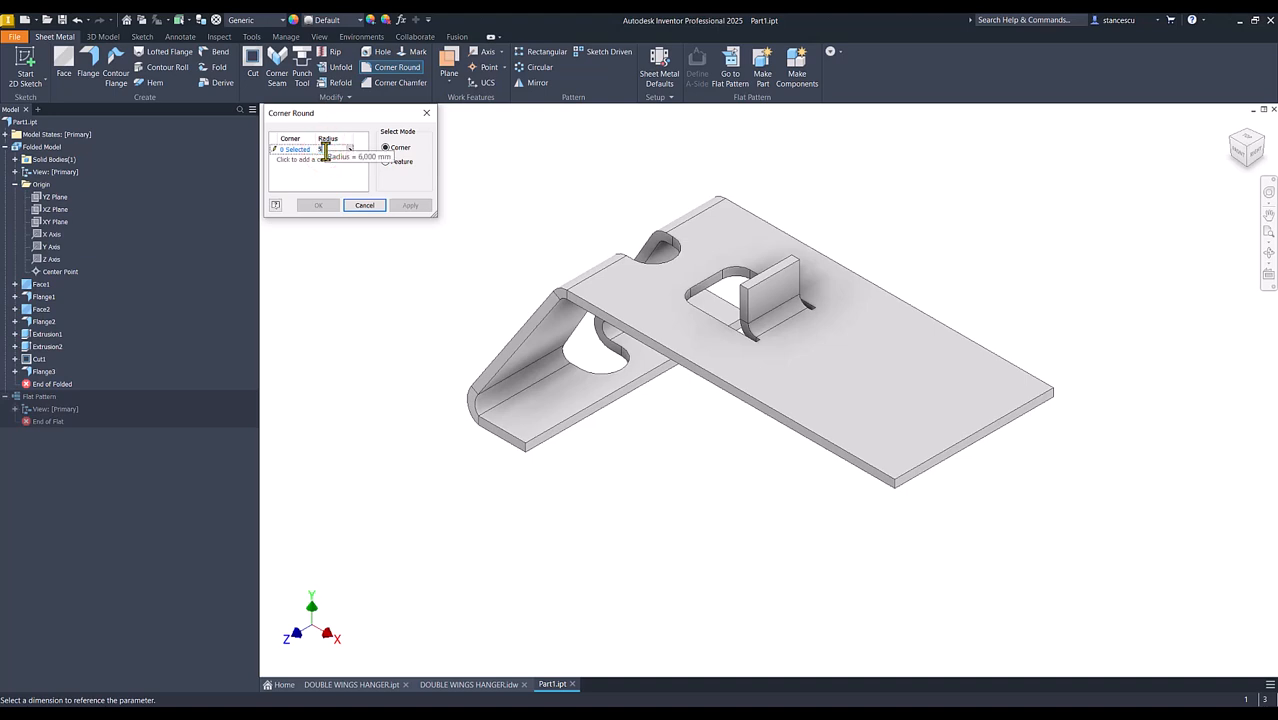
pyautogui.click(287, 150)
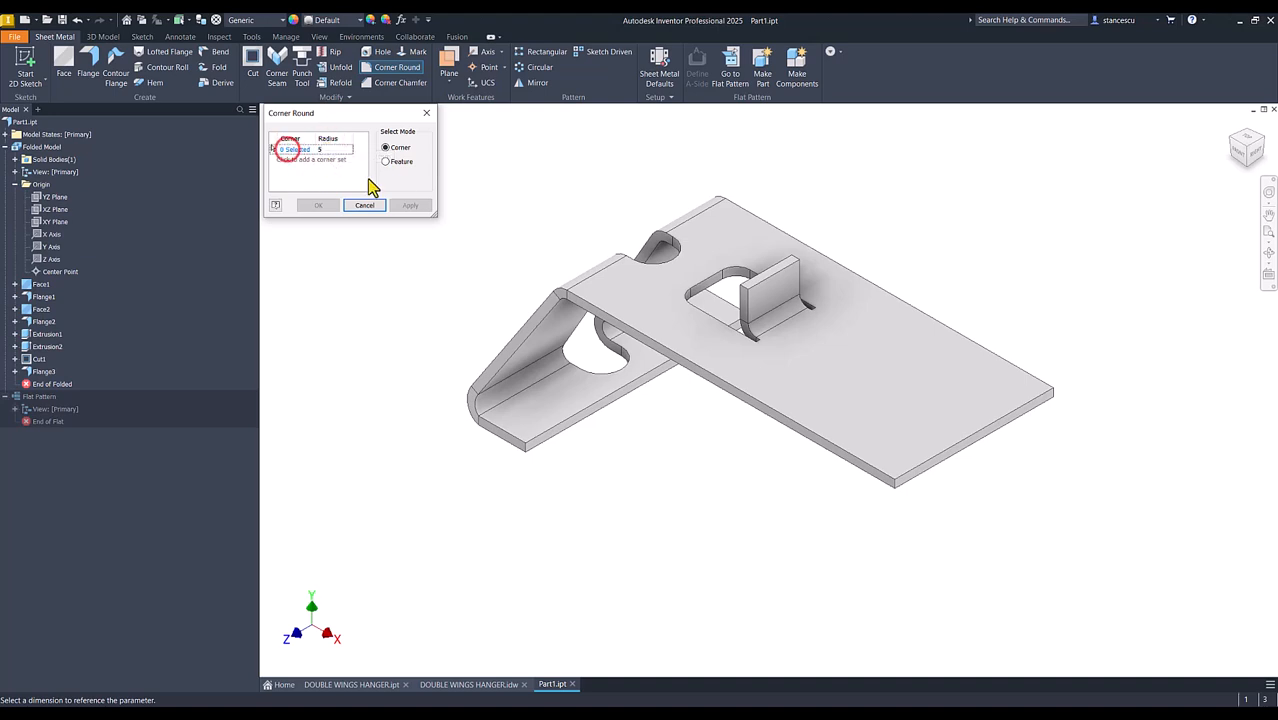
pyautogui.click(746, 291)
pyautogui.click(793, 260)
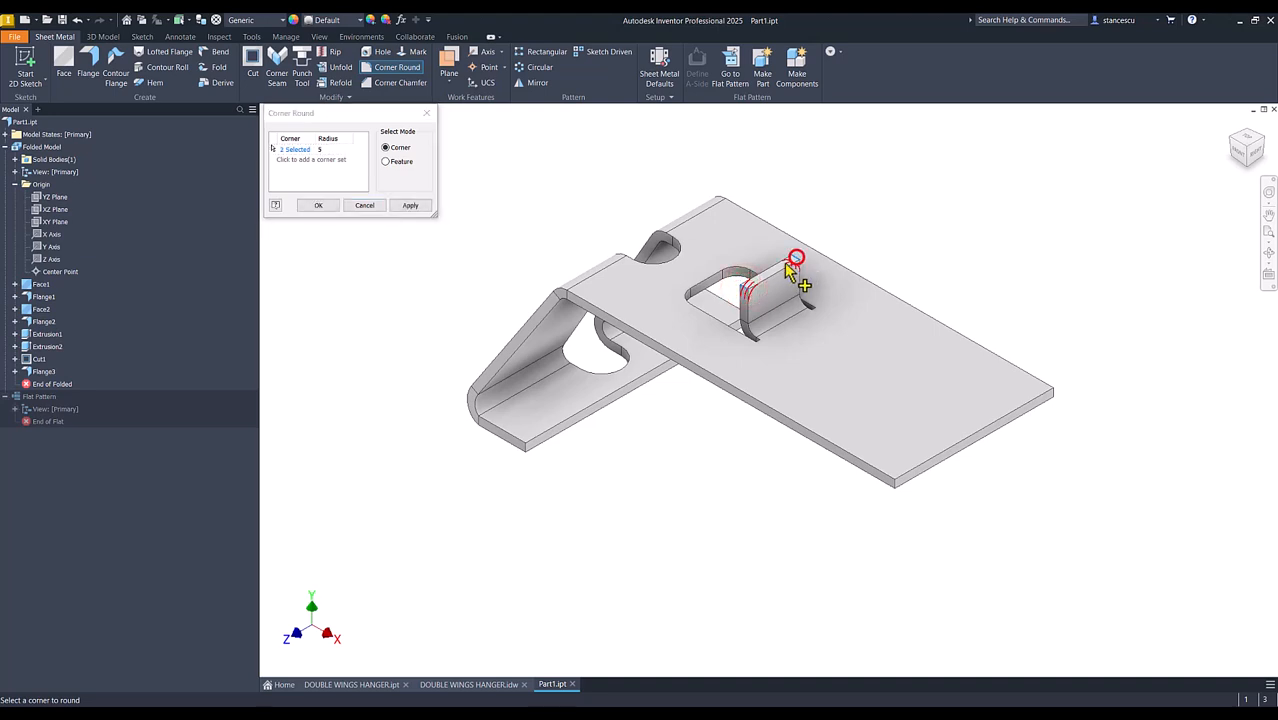
pyautogui.click(322, 204)
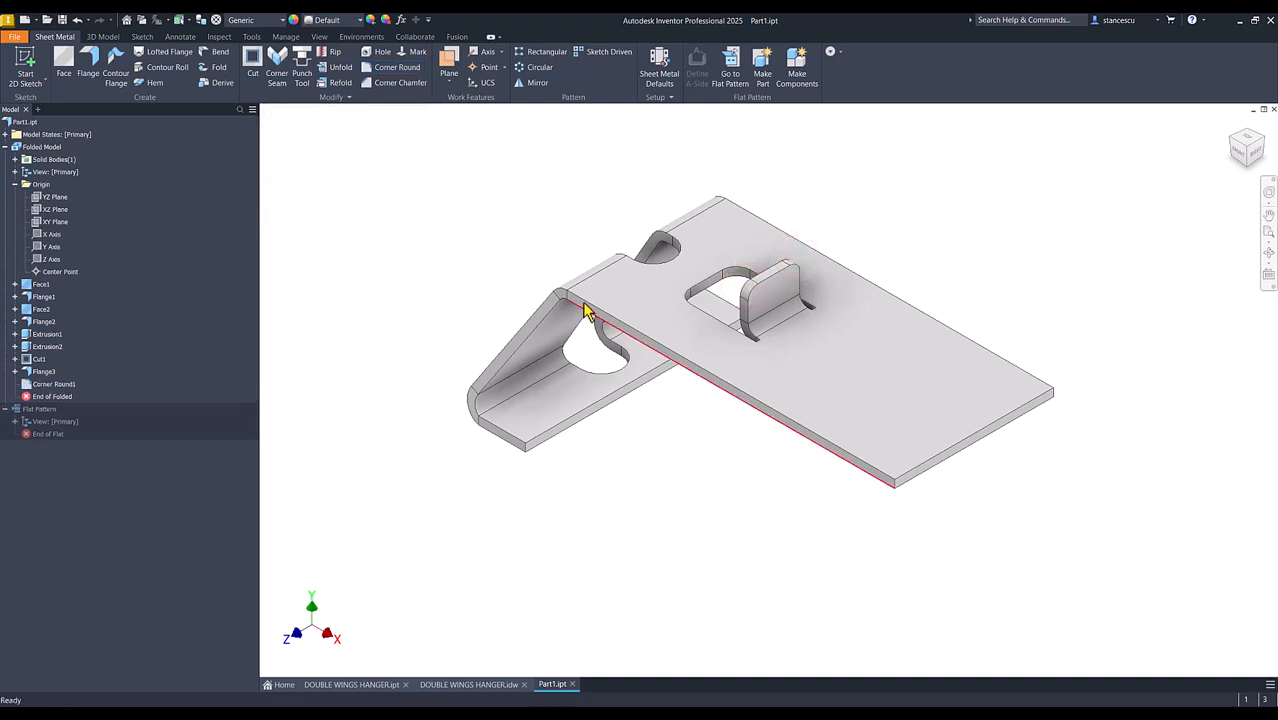
# Start a sketch on the tab's flat face and place a point vertically aligned with the midpoint of its upper edge
pyautogui.click(780, 298)
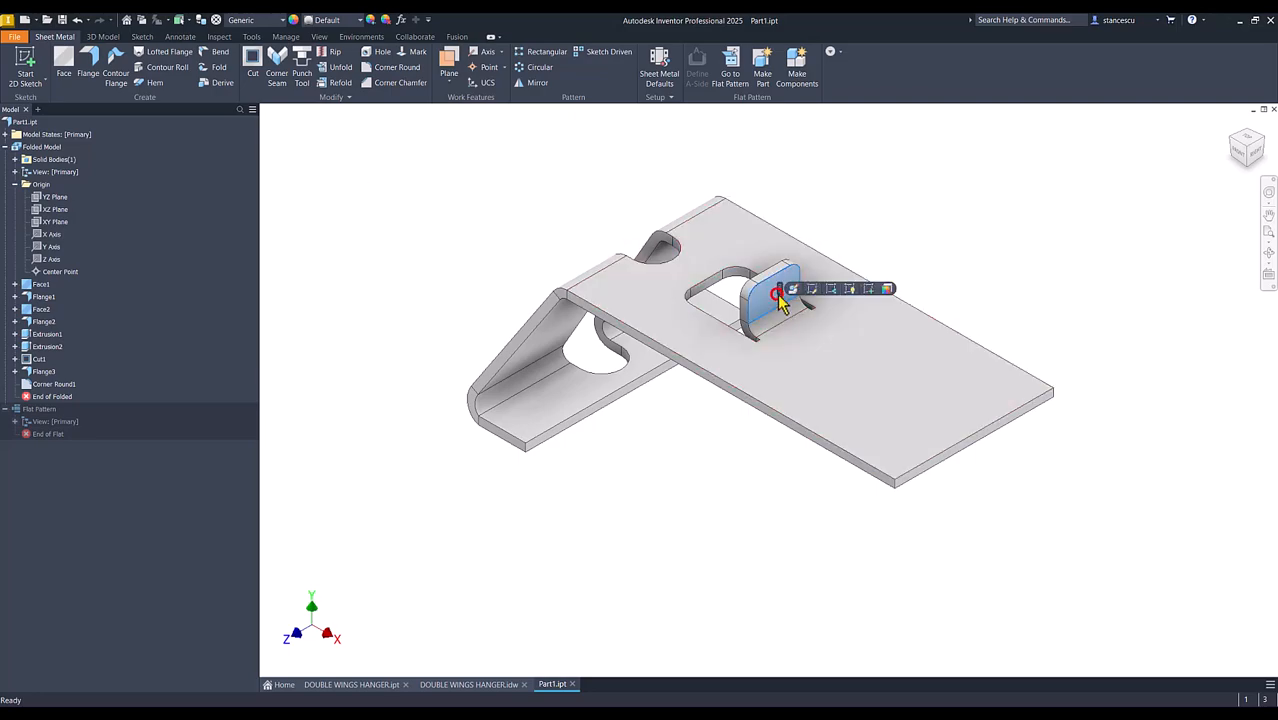
pyautogui.click(868, 289)
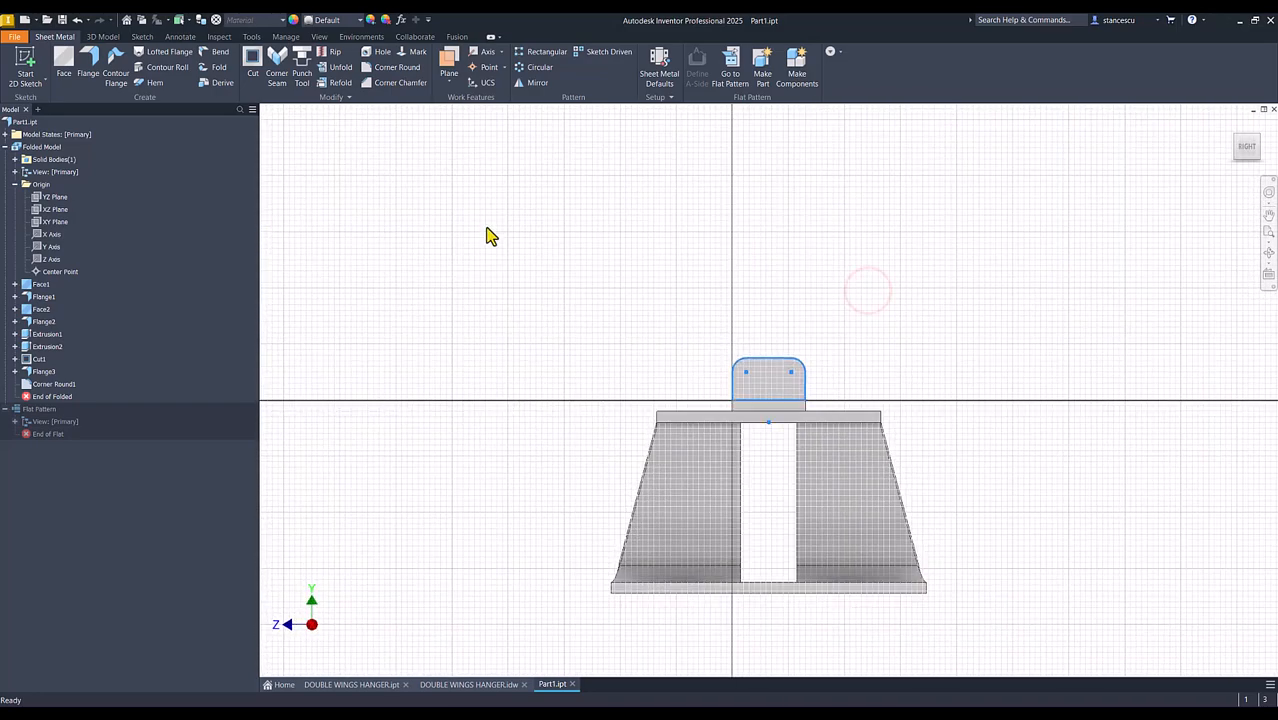
pyautogui.click(203, 82)
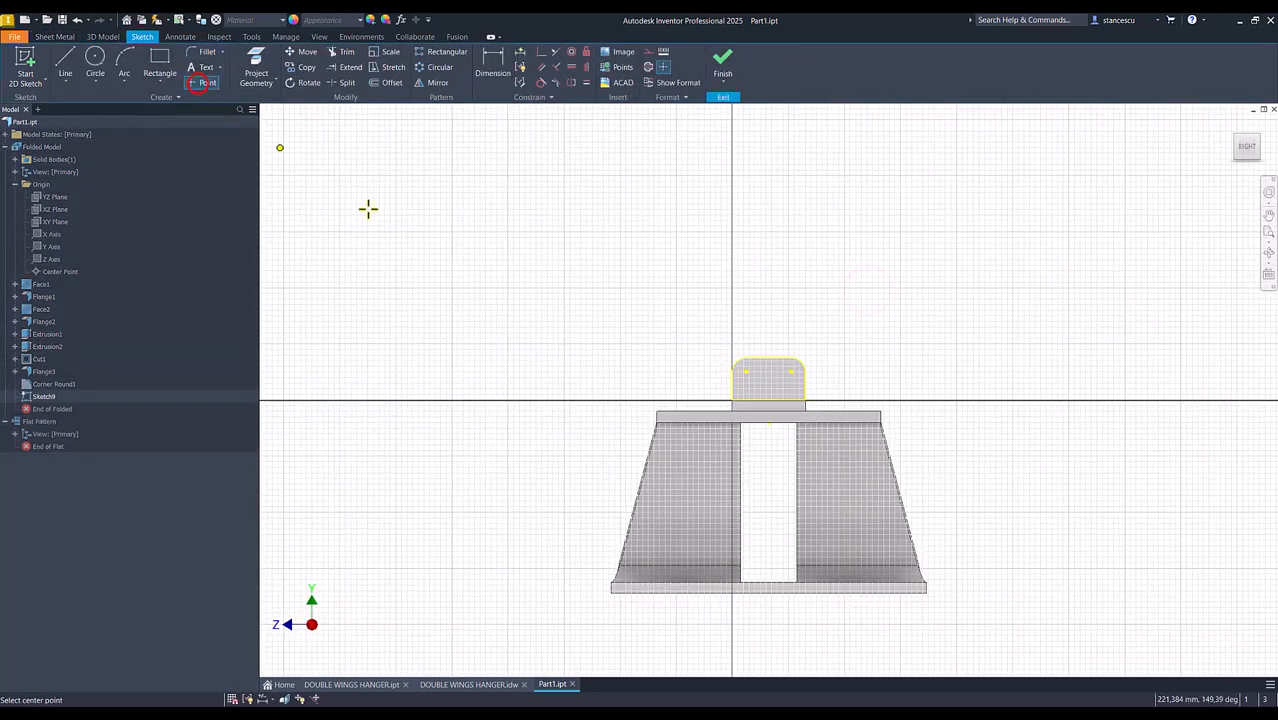
pyautogui.click(777, 383)
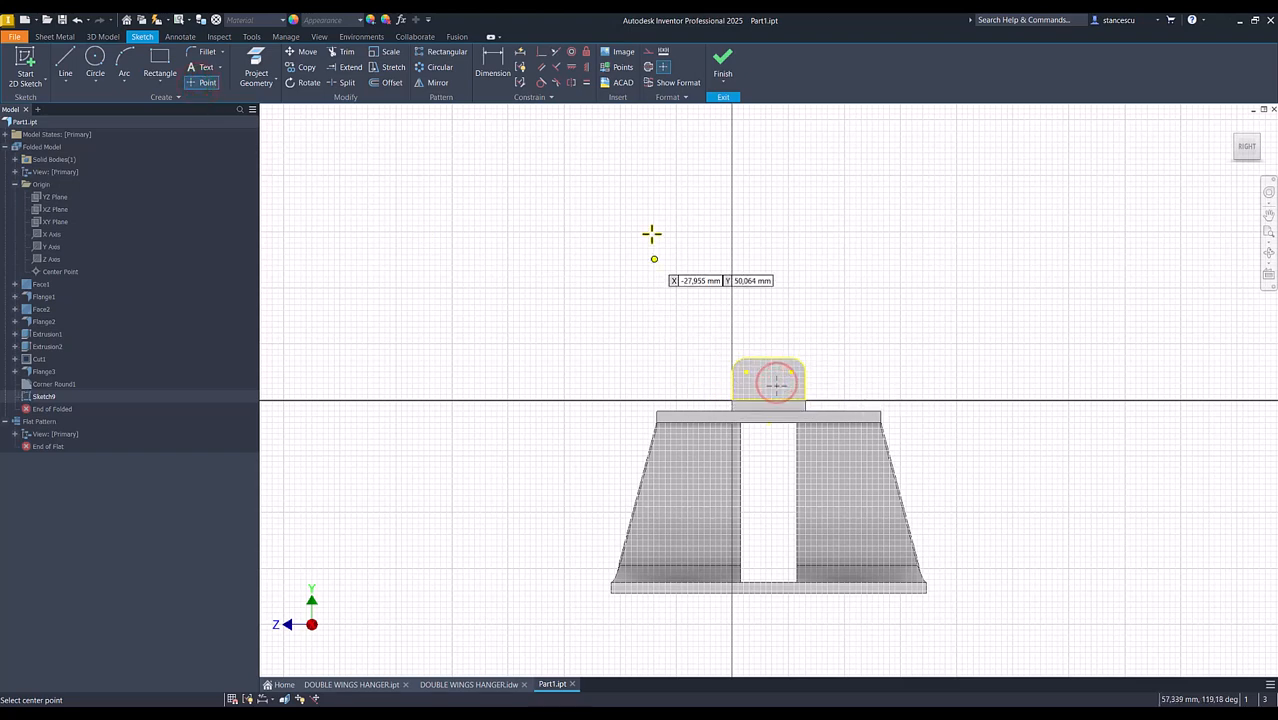
pyautogui.click(586, 67)
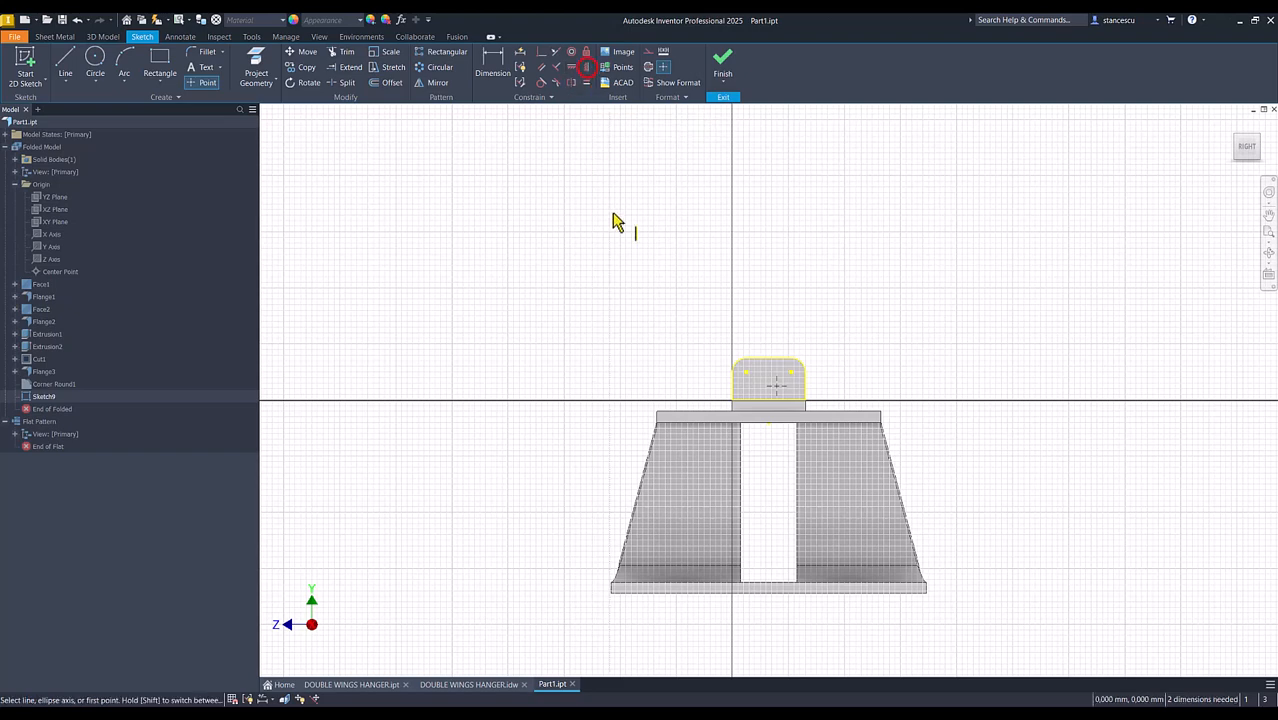
pyautogui.click(776, 383)
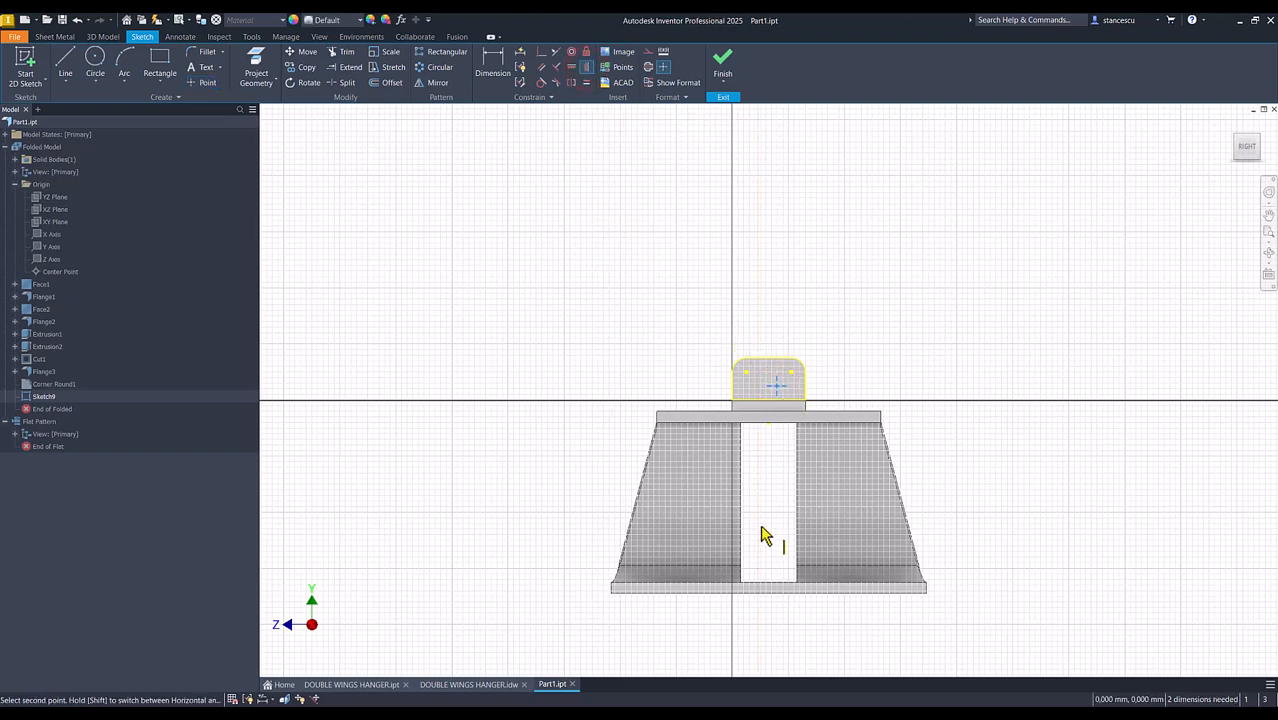
pyautogui.click(768, 358)
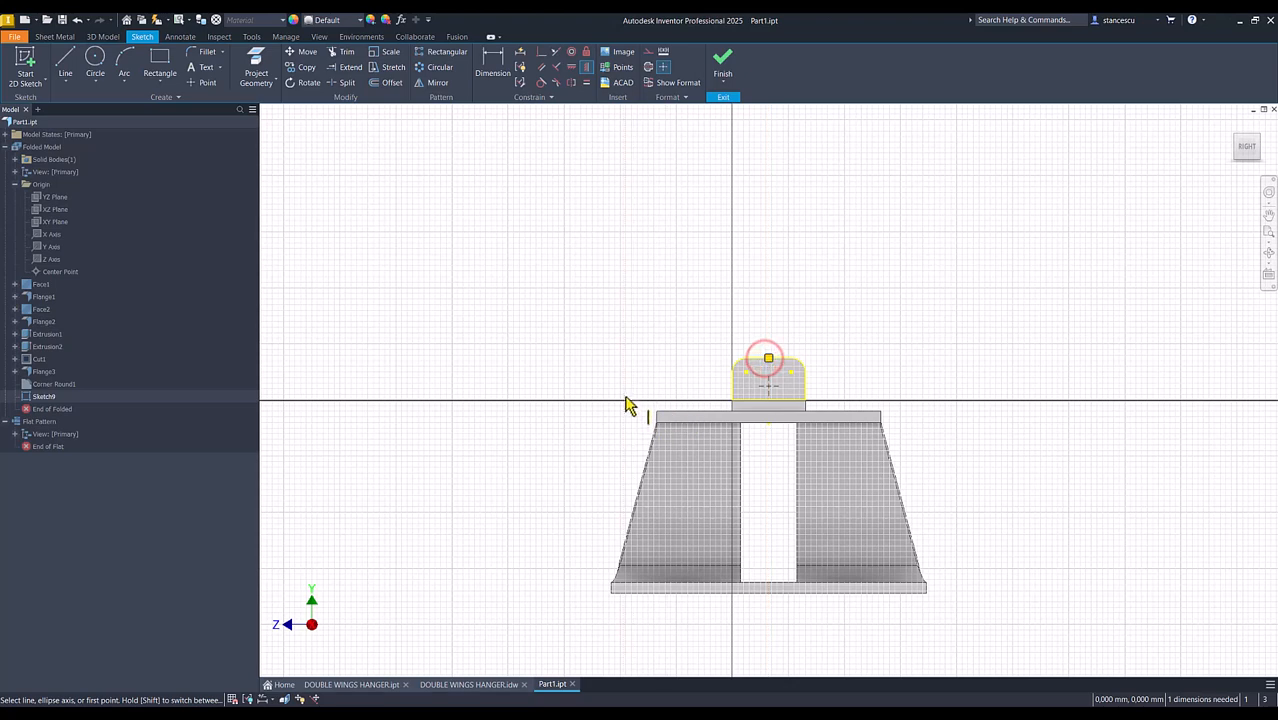
# Dimension the sketch point 80 mm above the bottom edge of the foot and finish the sketch
pyautogui.click(488, 74)
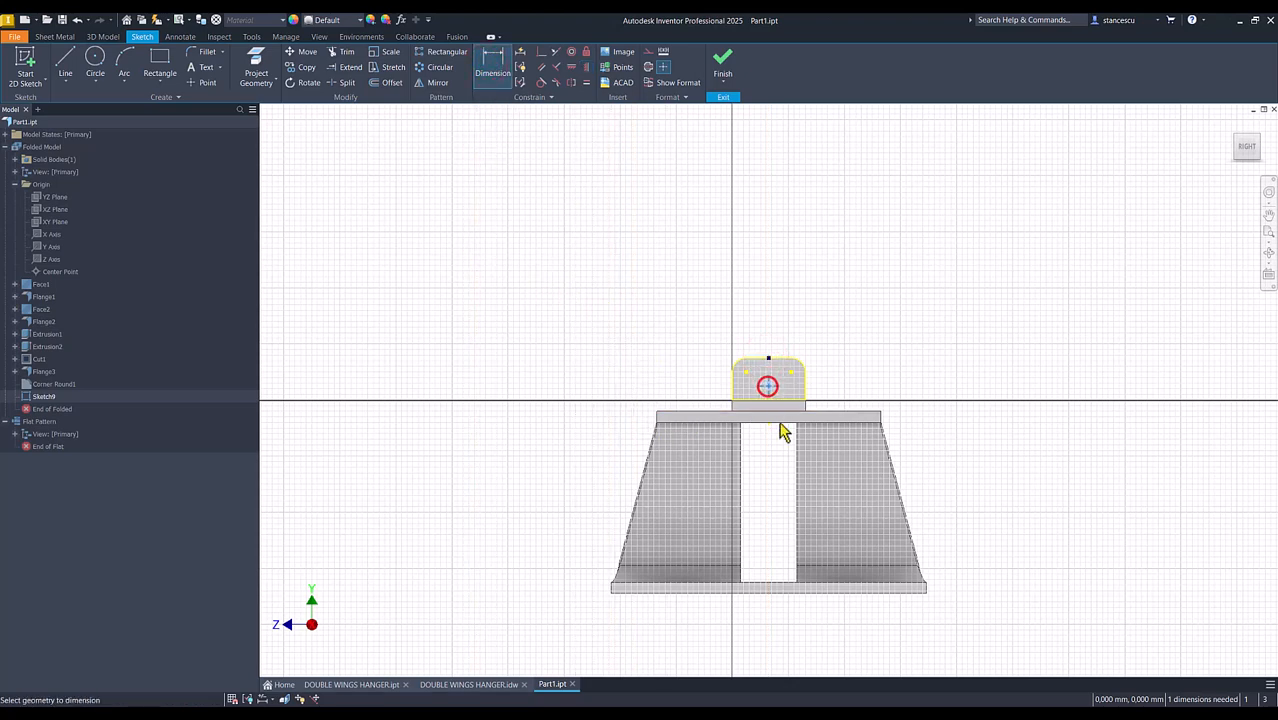
pyautogui.click(779, 595)
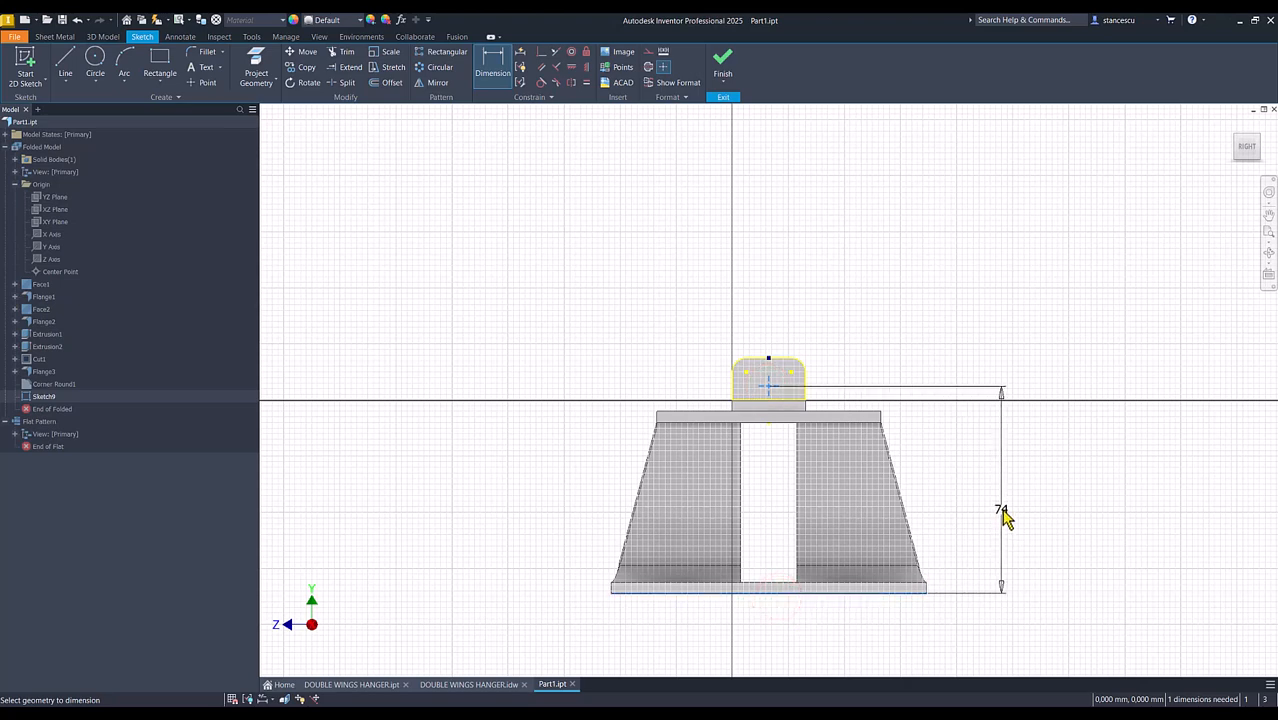
pyautogui.click(1000, 506)
pyautogui.write('80')
pyautogui.press('Return')
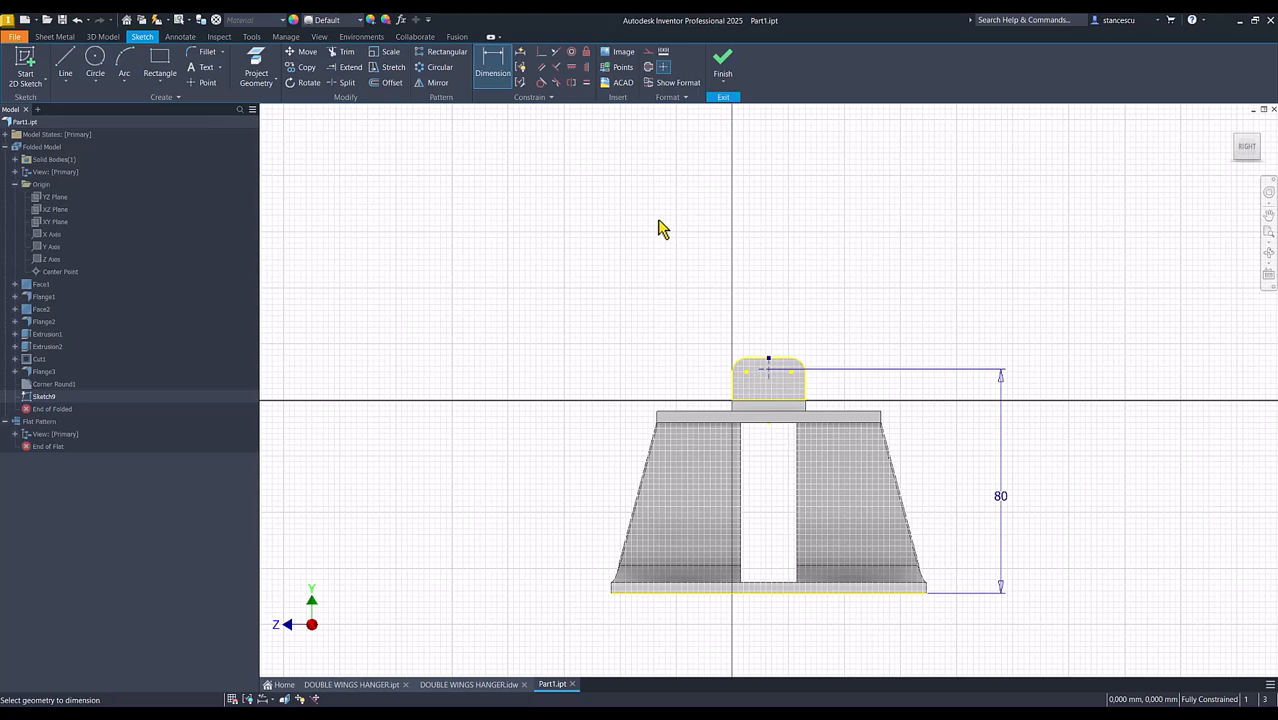
pyautogui.click(700, 162)
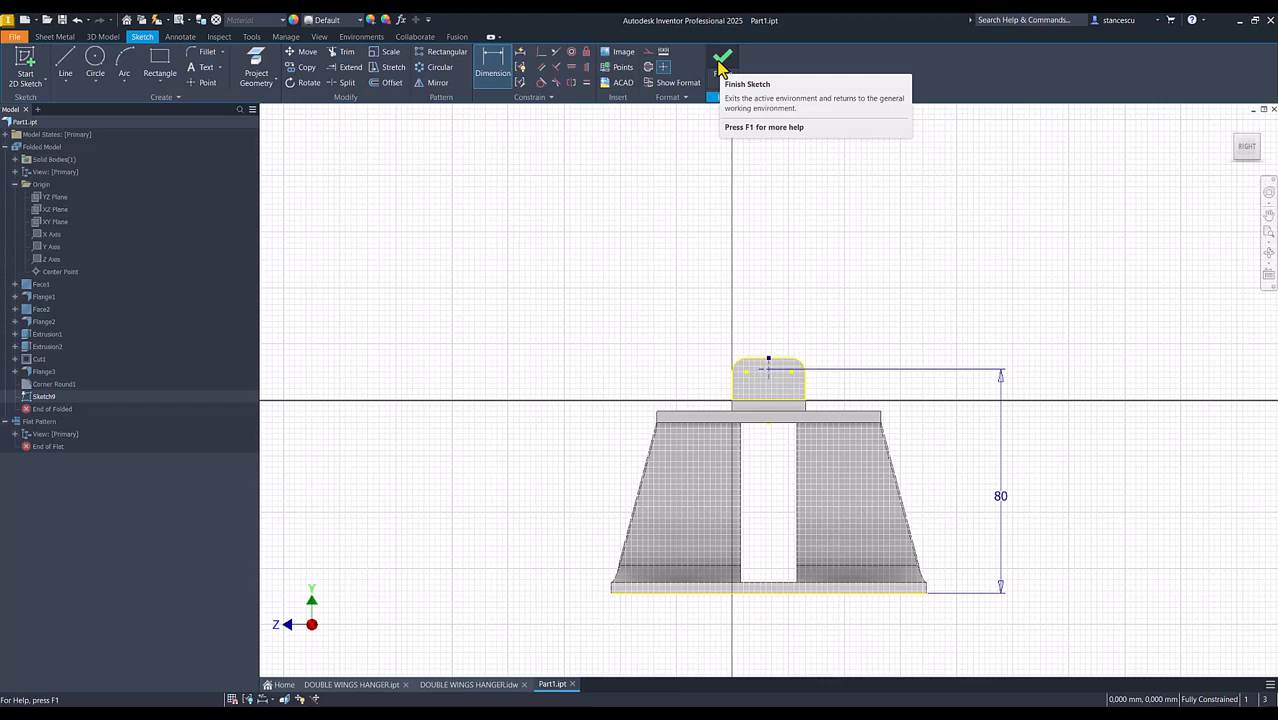
pyautogui.click(722, 62)
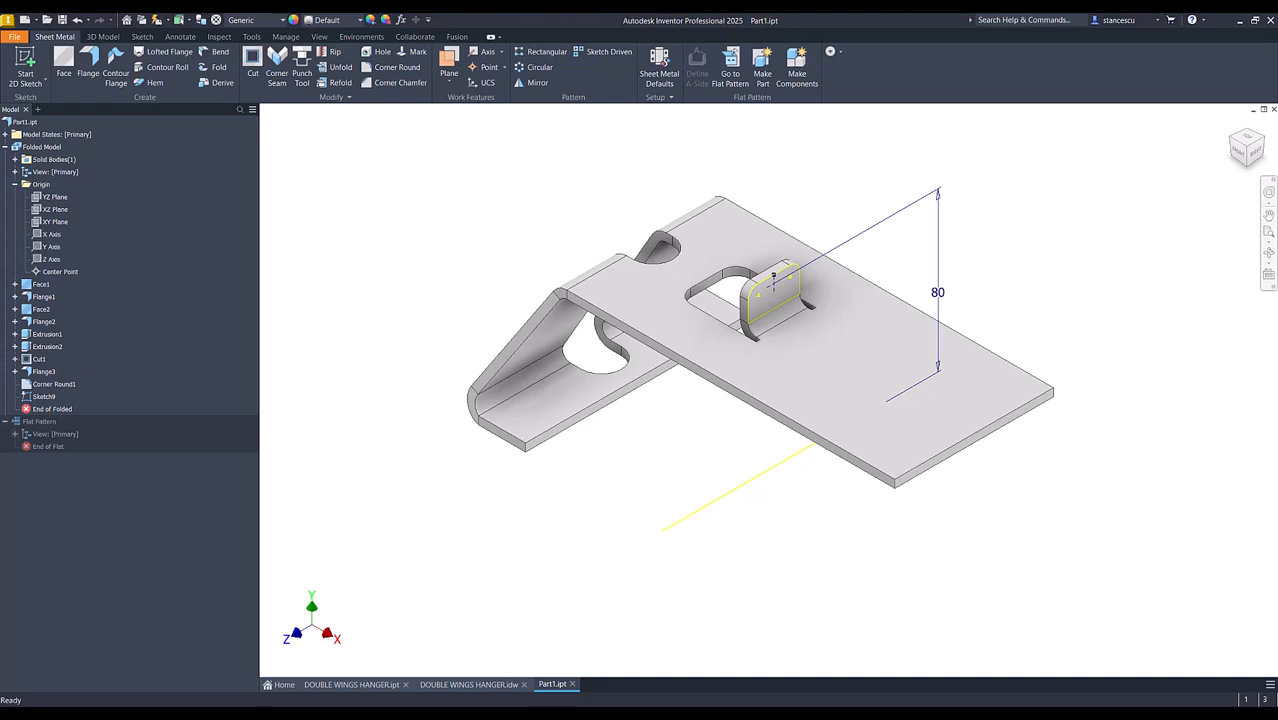
# Edit the tab flange to measure its height from the inner faces, and change its bend placement and position to shift it toward the cutout
pyautogui.doubleClick(30, 377)
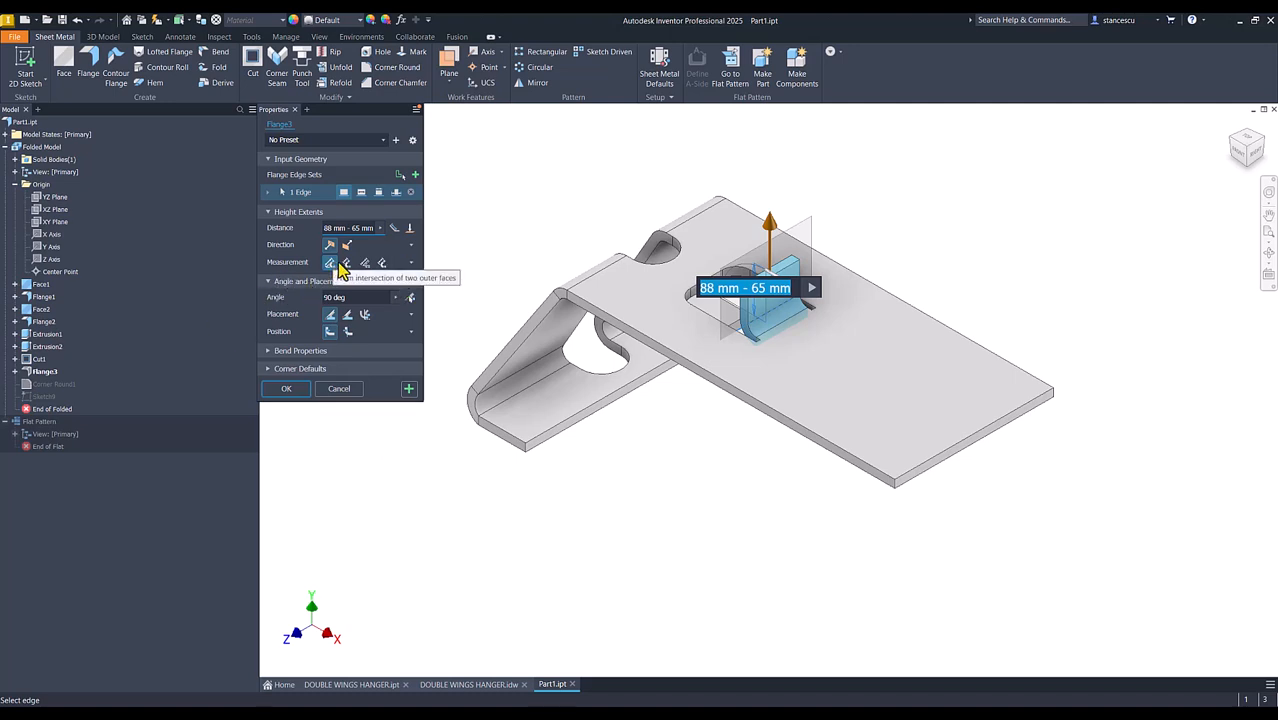
pyautogui.click(347, 263)
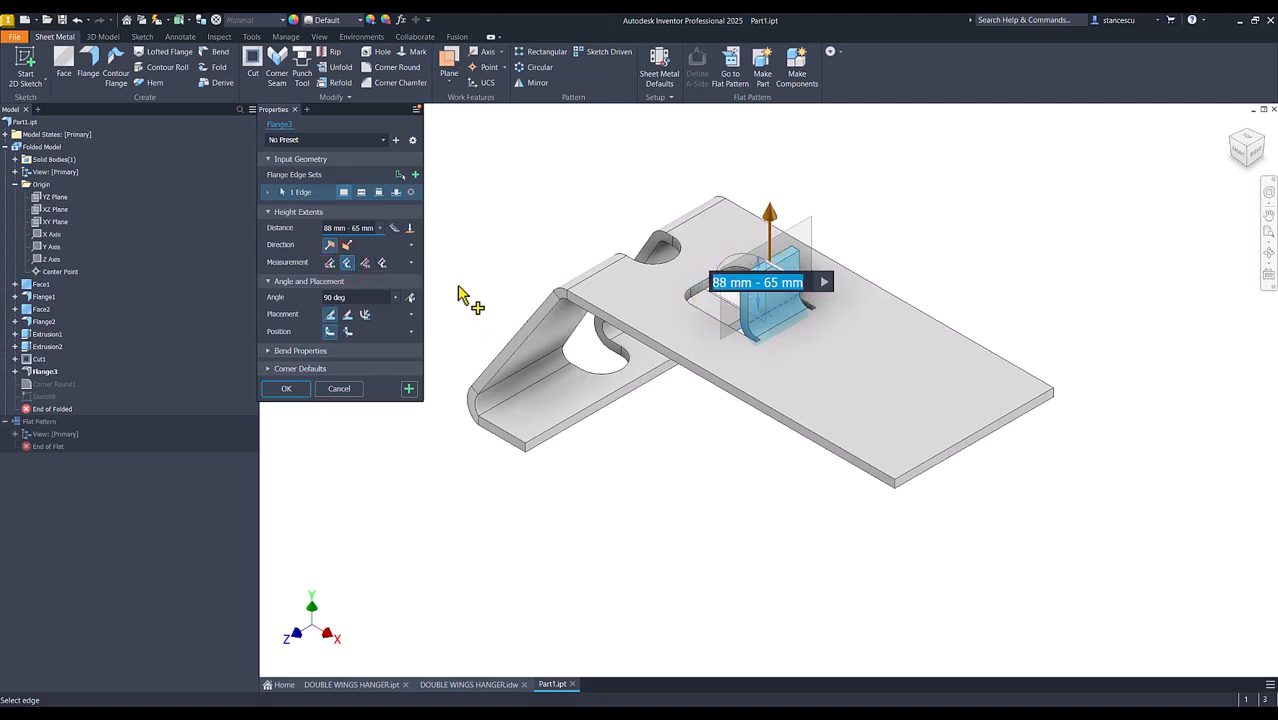
pyautogui.click(364, 315)
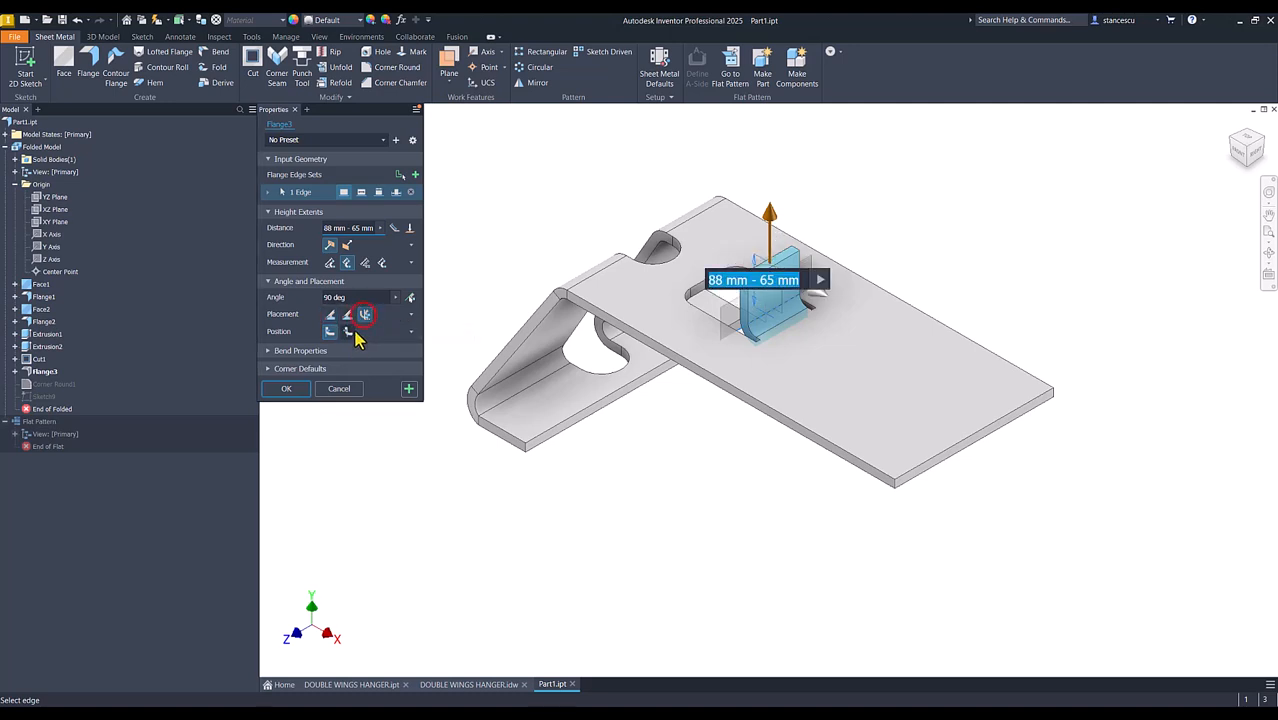
pyautogui.click(347, 331)
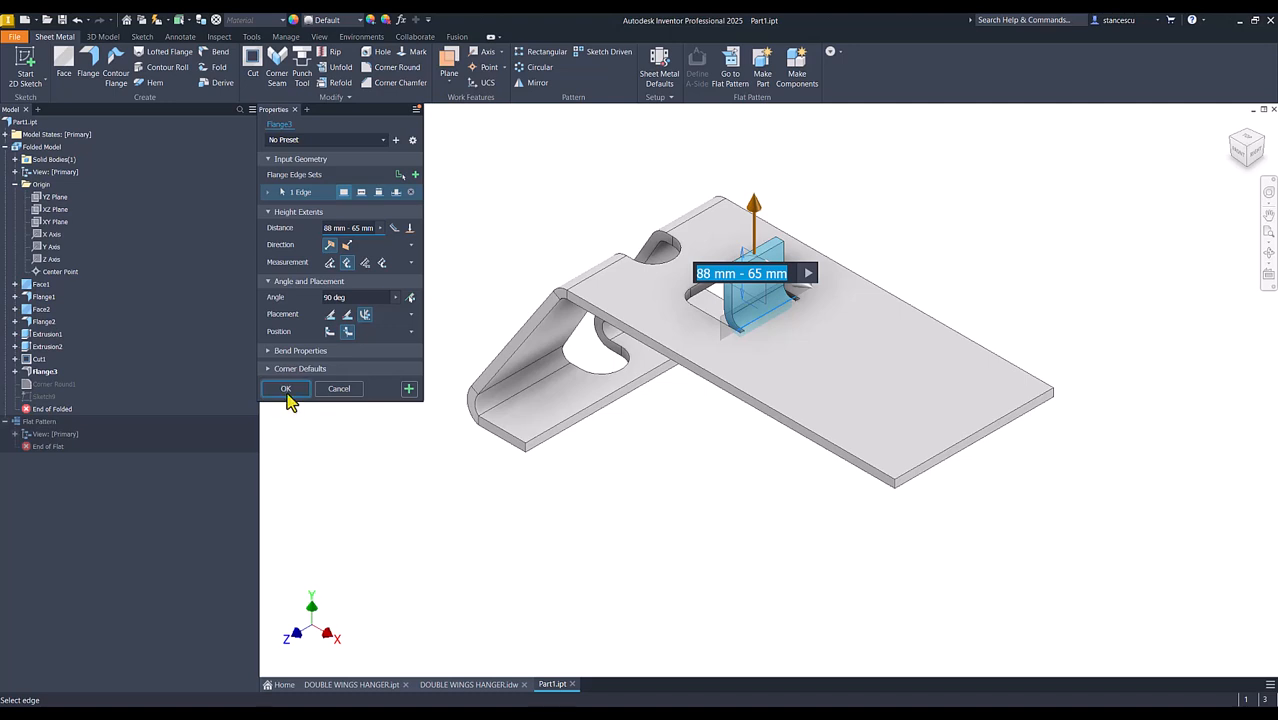
pyautogui.click(286, 389)
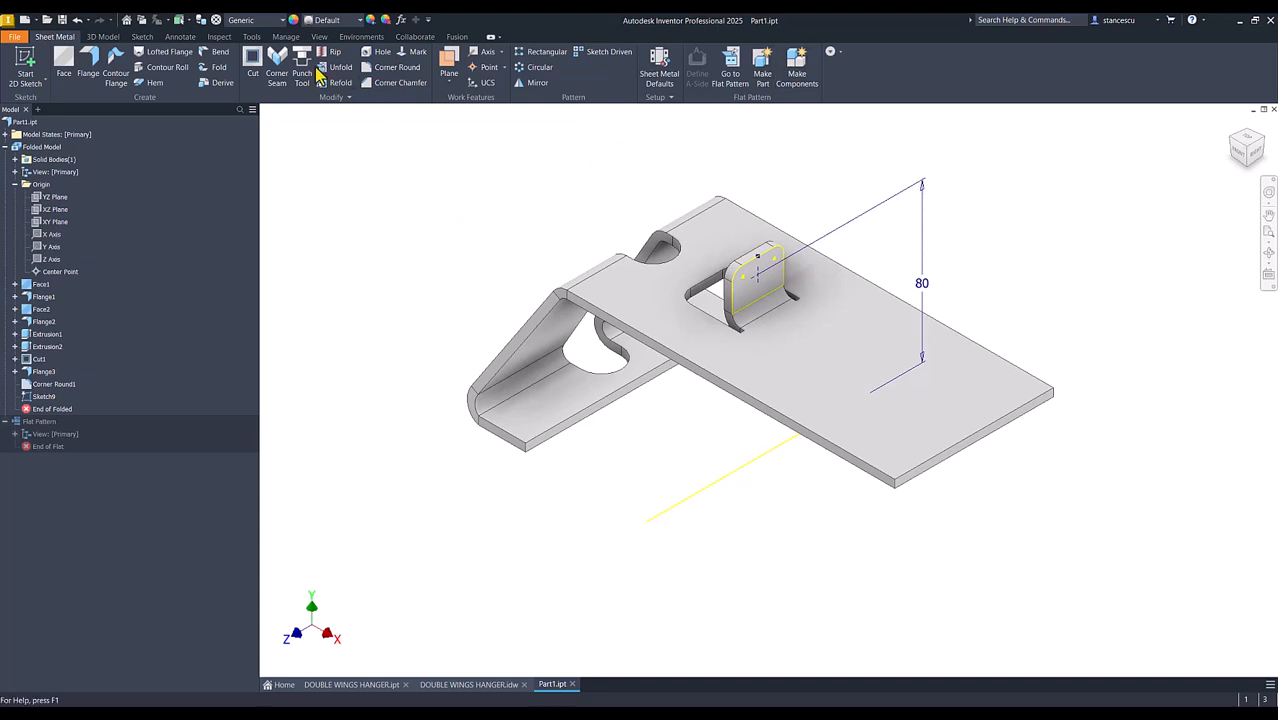
# Cut a simple 10 mm through hole in the tab at the sketched point
pyautogui.click(383, 52)
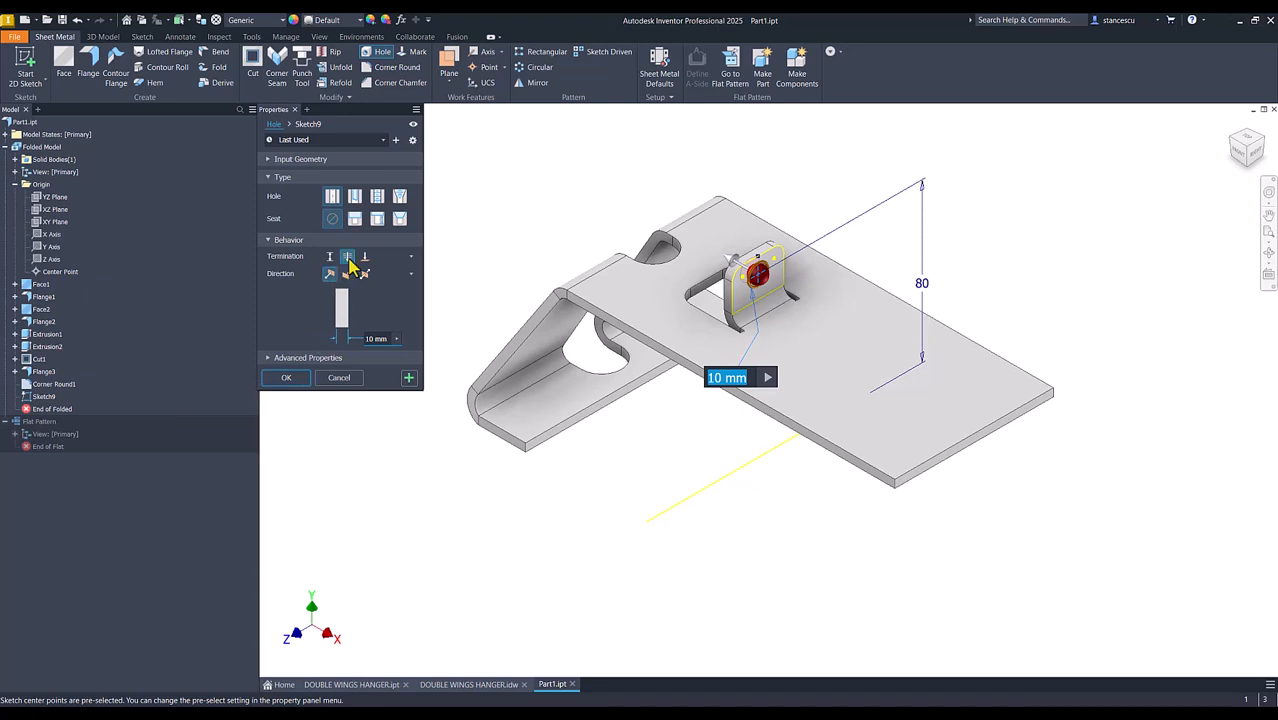
pyautogui.click(287, 378)
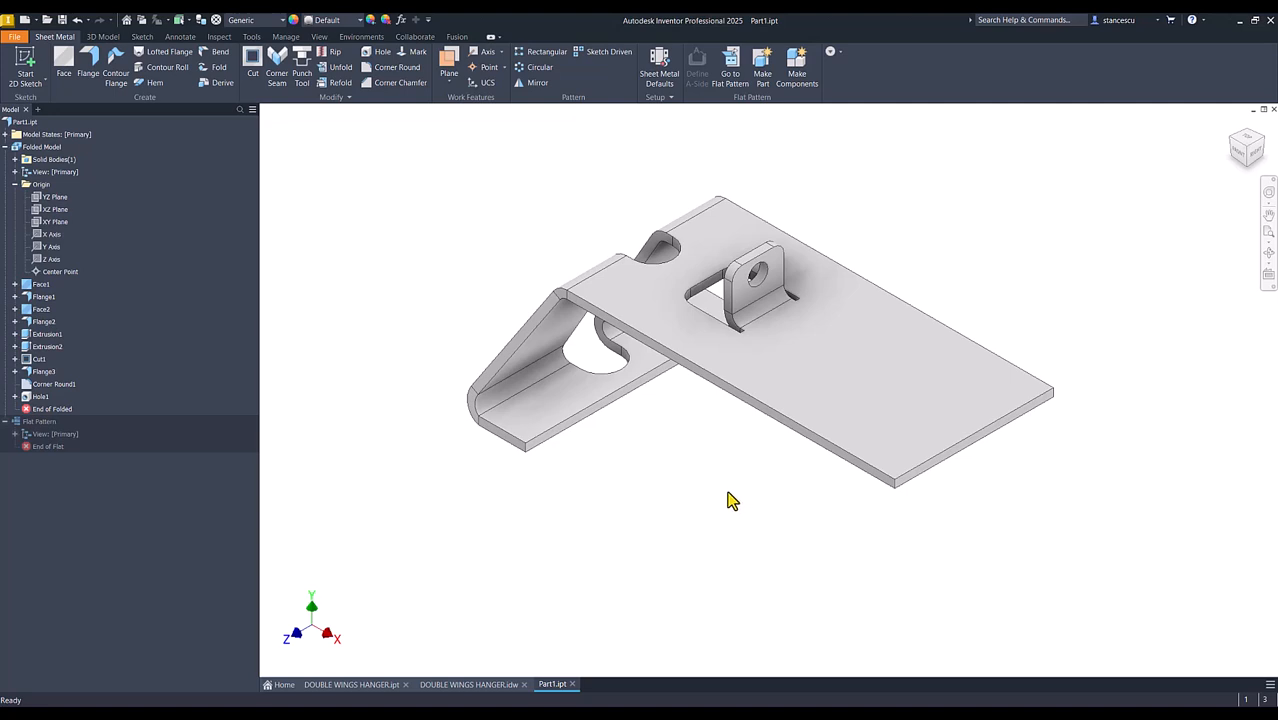
# Measure the heights of the tab's upper face and the hole's centre above the underside of the foot
pyautogui.press('m')
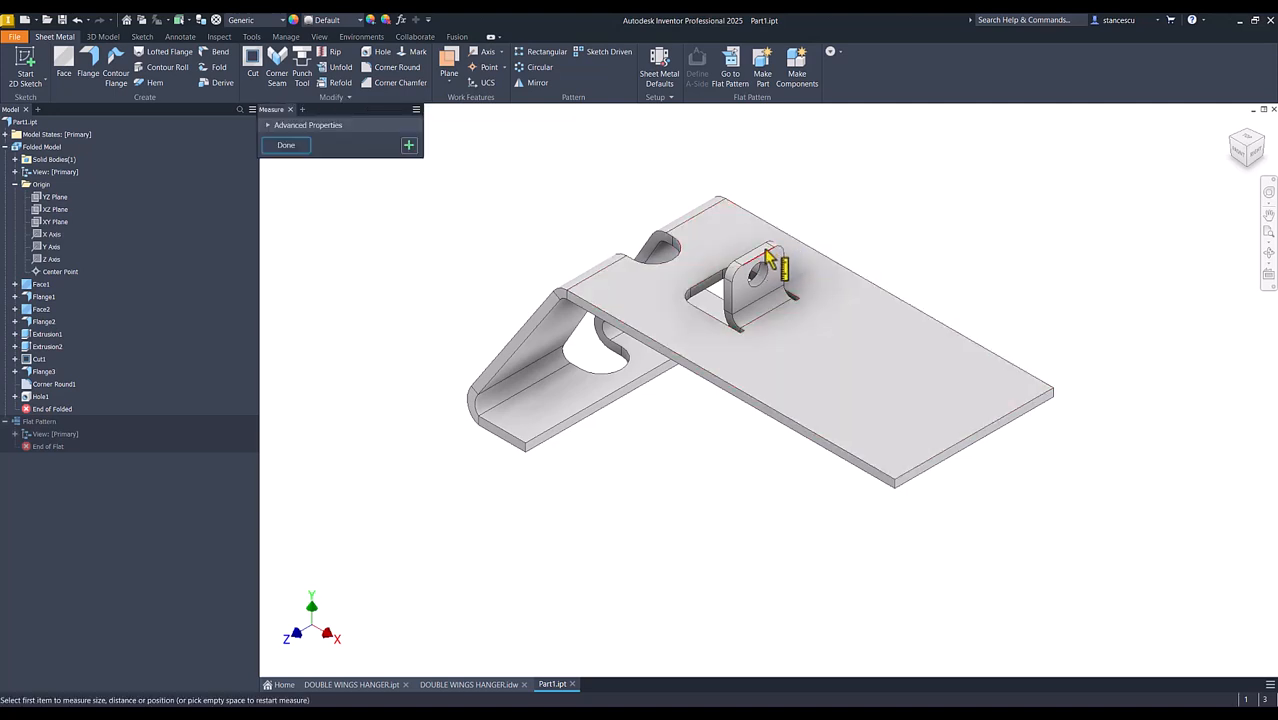
pyautogui.scroll(2, 768, 260)
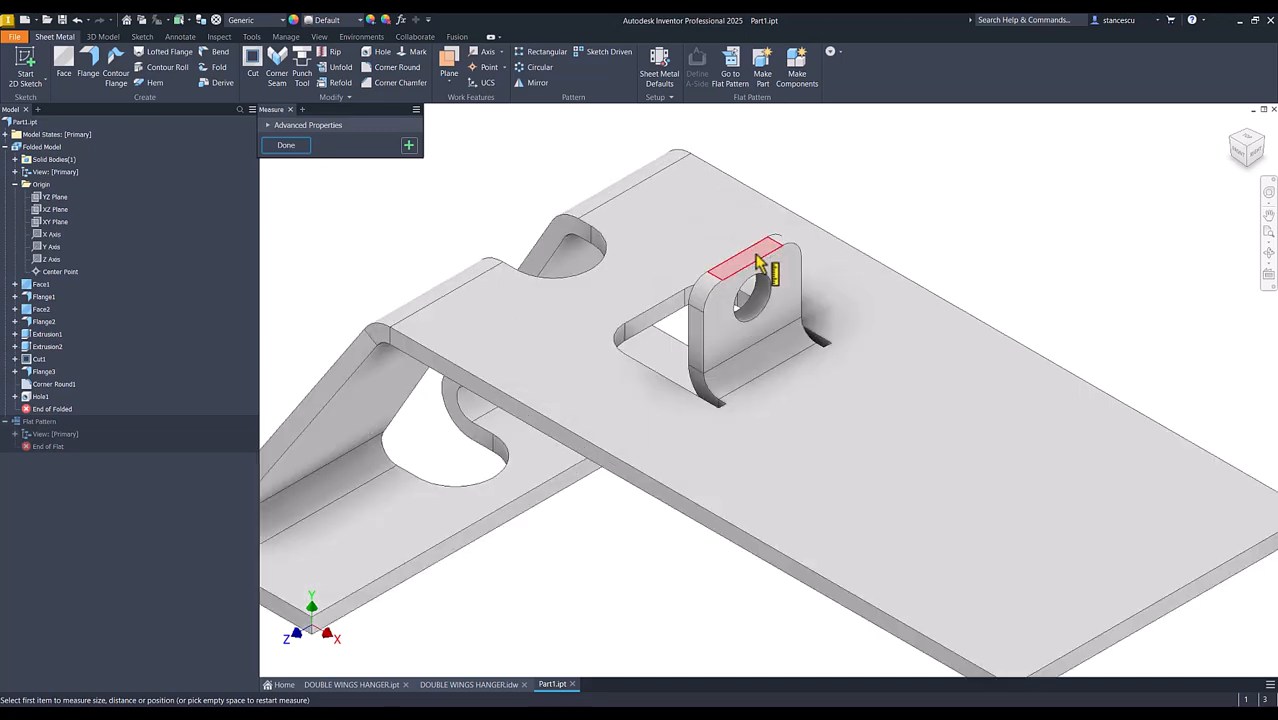
pyautogui.click(754, 254)
pyautogui.keyDown('shift'); pyautogui.moveTo(745, 305); pyautogui.dragTo(599, 662, button='middle'); pyautogui.keyUp('shift')
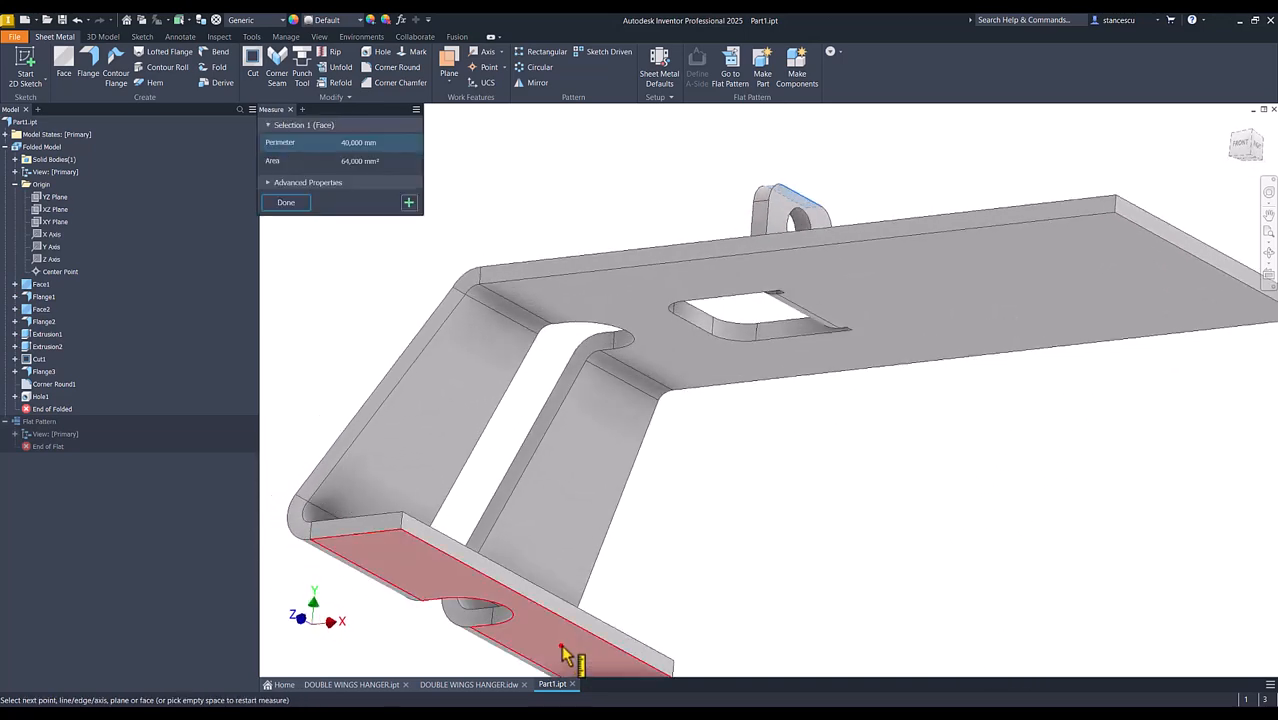
pyautogui.click(563, 648)
pyautogui.keyDown('shift'); pyautogui.moveTo(742, 433); pyautogui.dragTo(877, 372, button='middle'); pyautogui.keyUp('shift')
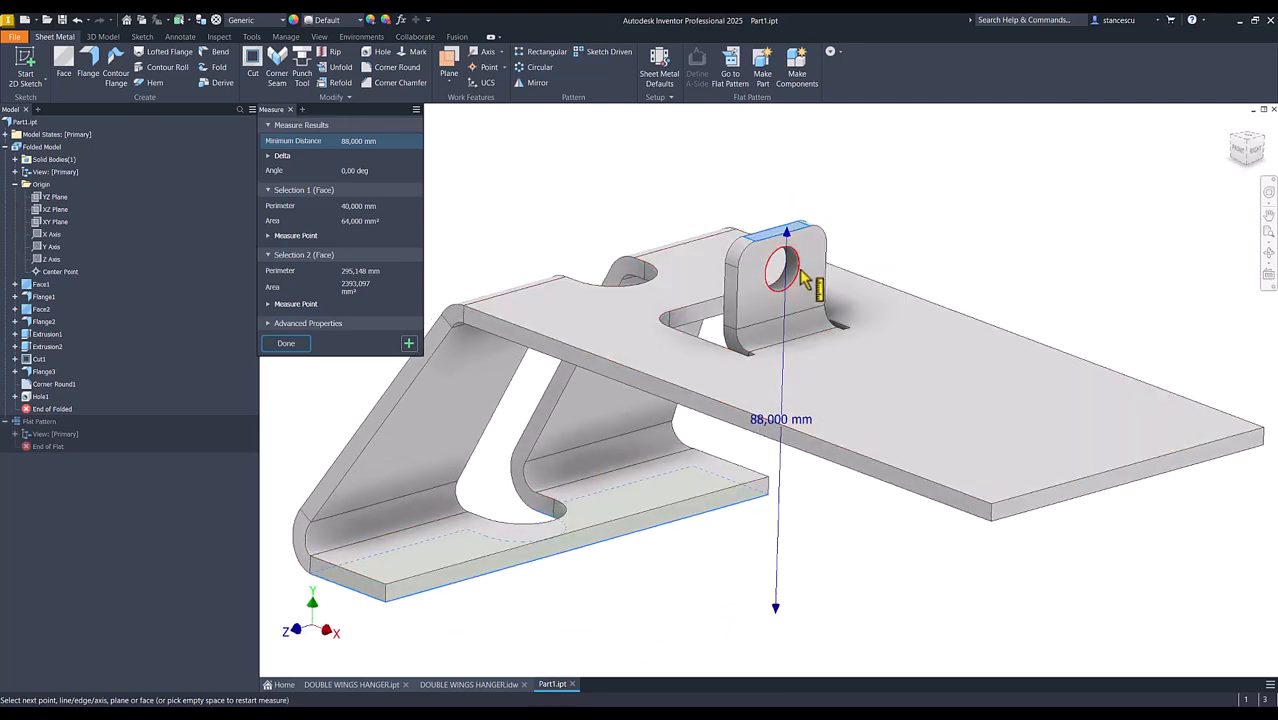
pyautogui.click(818, 281)
pyautogui.keyDown('shift'); pyautogui.moveTo(811, 490); pyautogui.dragTo(431, 474, button='middle'); pyautogui.keyUp('shift')
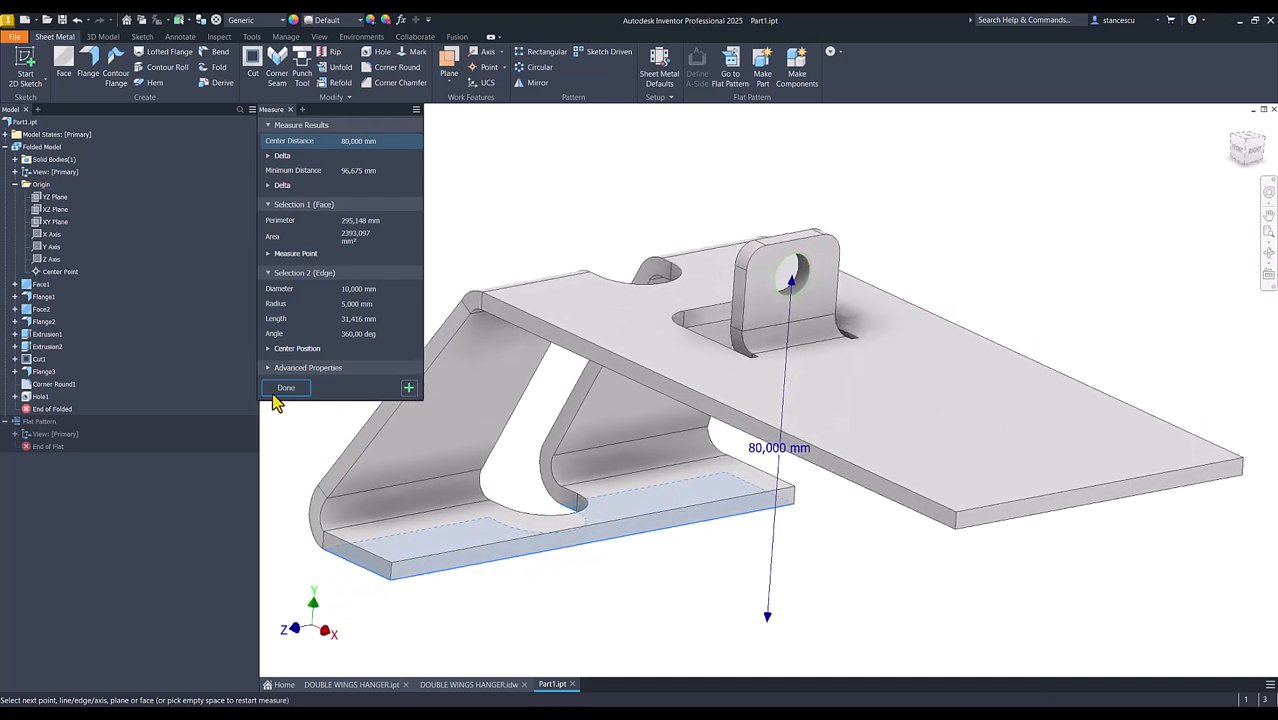
pyautogui.click(303, 393)
# Mirror Flange1, Face2, Flange2, Extrusion1, Extrusion2, Cut1, Flange3, Corner Round1 and Hole1 about the YZ plane
pyautogui.press('F6')
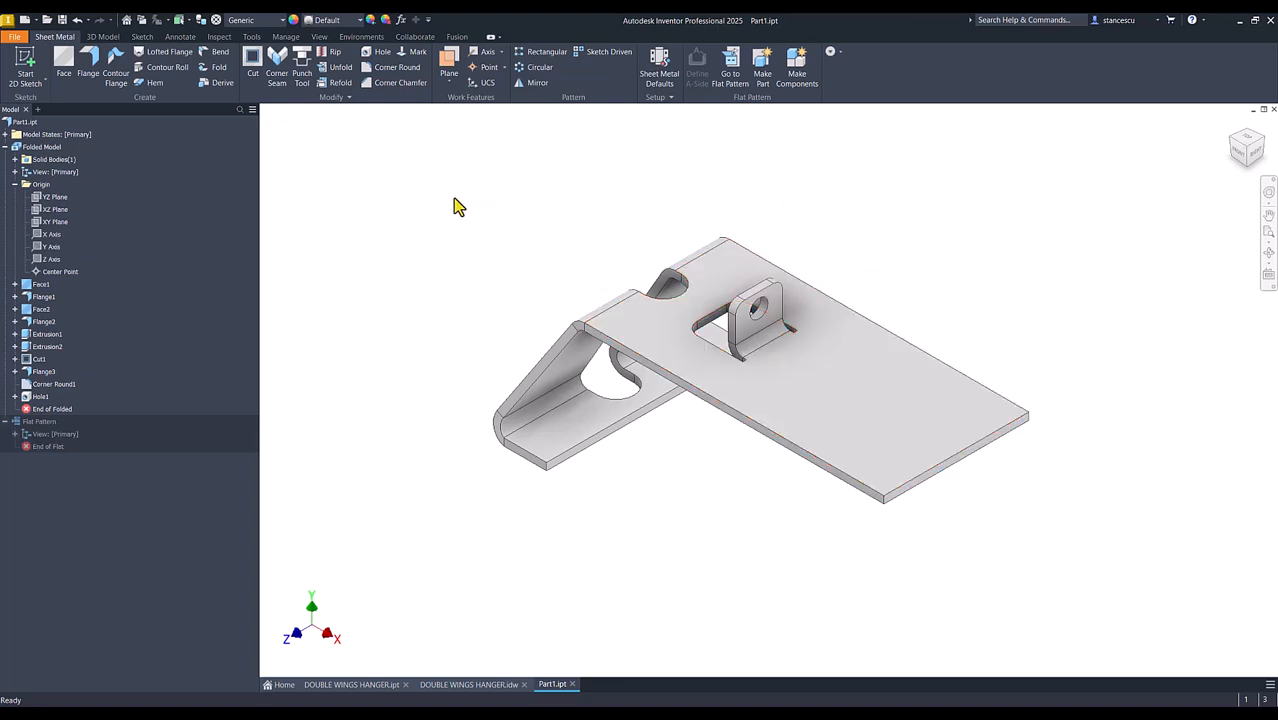
pyautogui.click(540, 83)
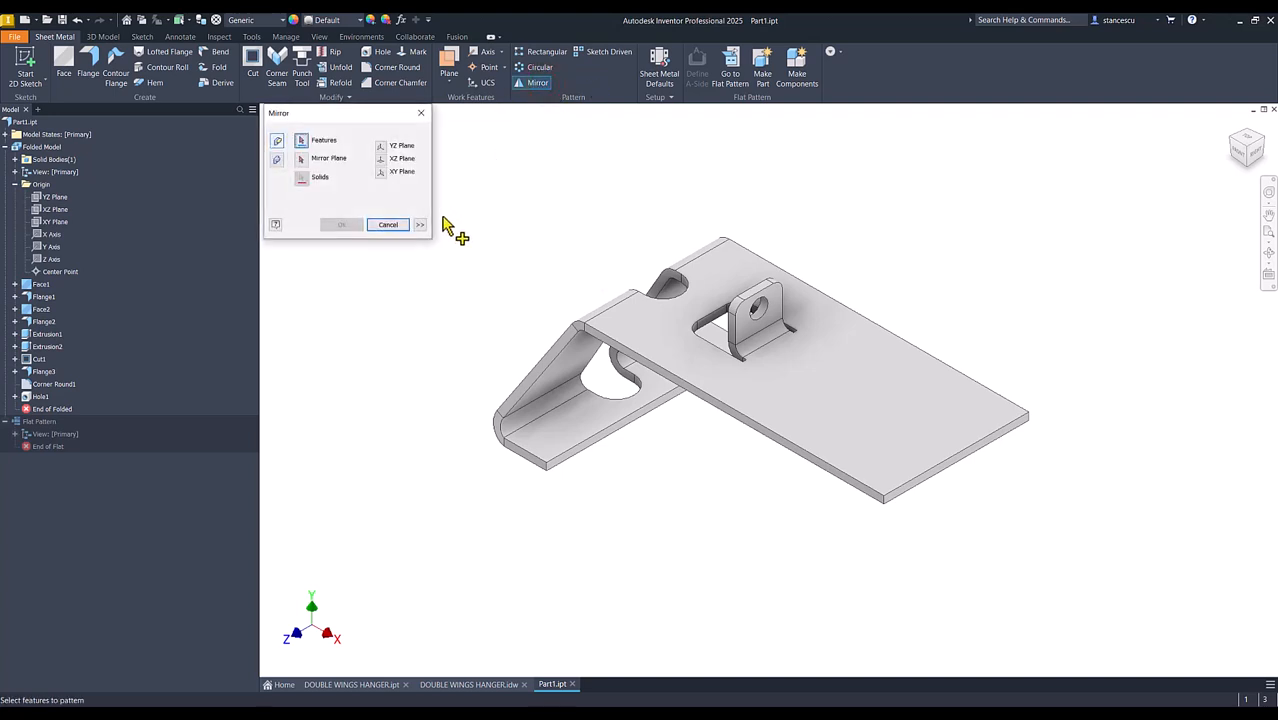
pyautogui.click(24, 298)
pyautogui.click(30, 310)
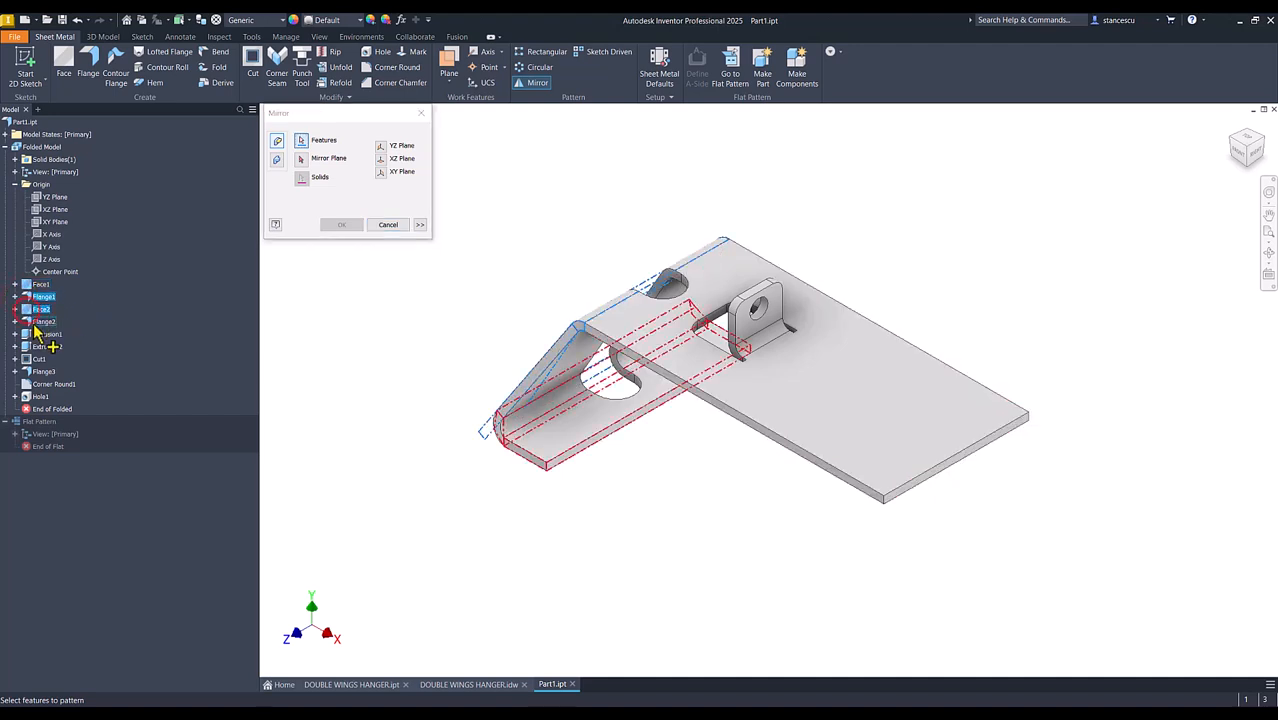
pyautogui.click(34, 322)
pyautogui.click(38, 336)
pyautogui.click(40, 347)
pyautogui.click(44, 373)
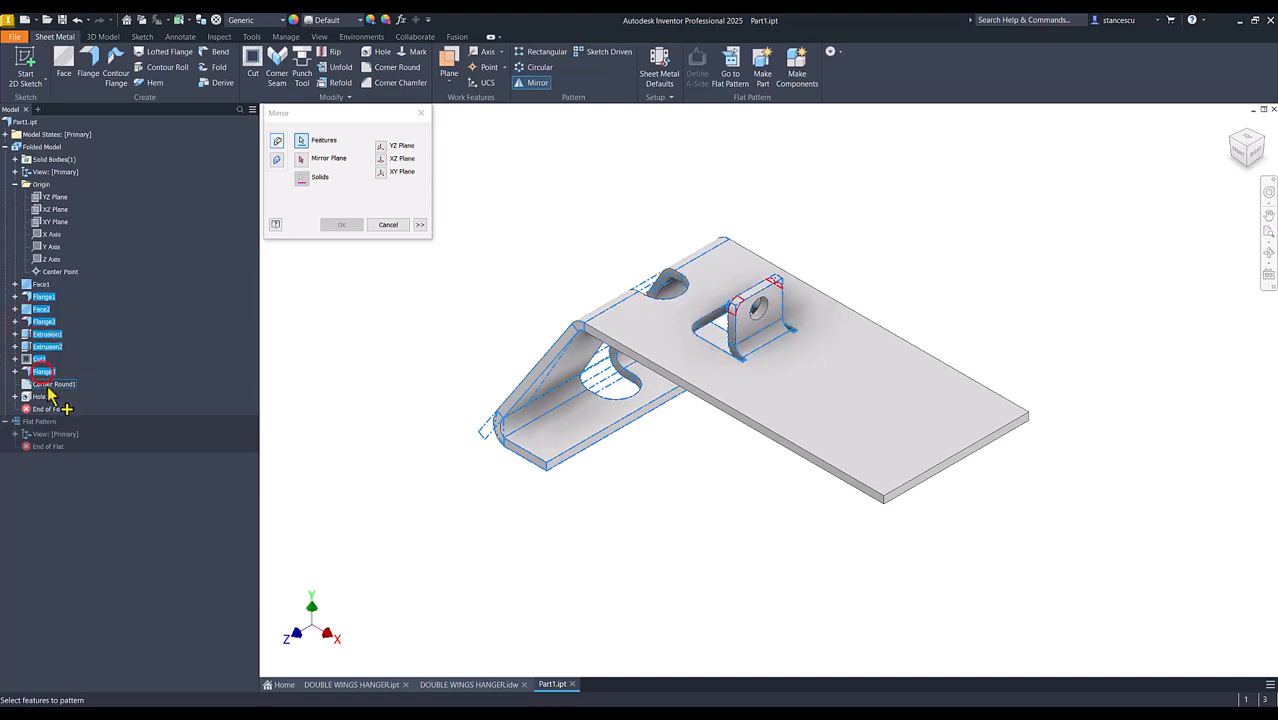
pyautogui.click(47, 387)
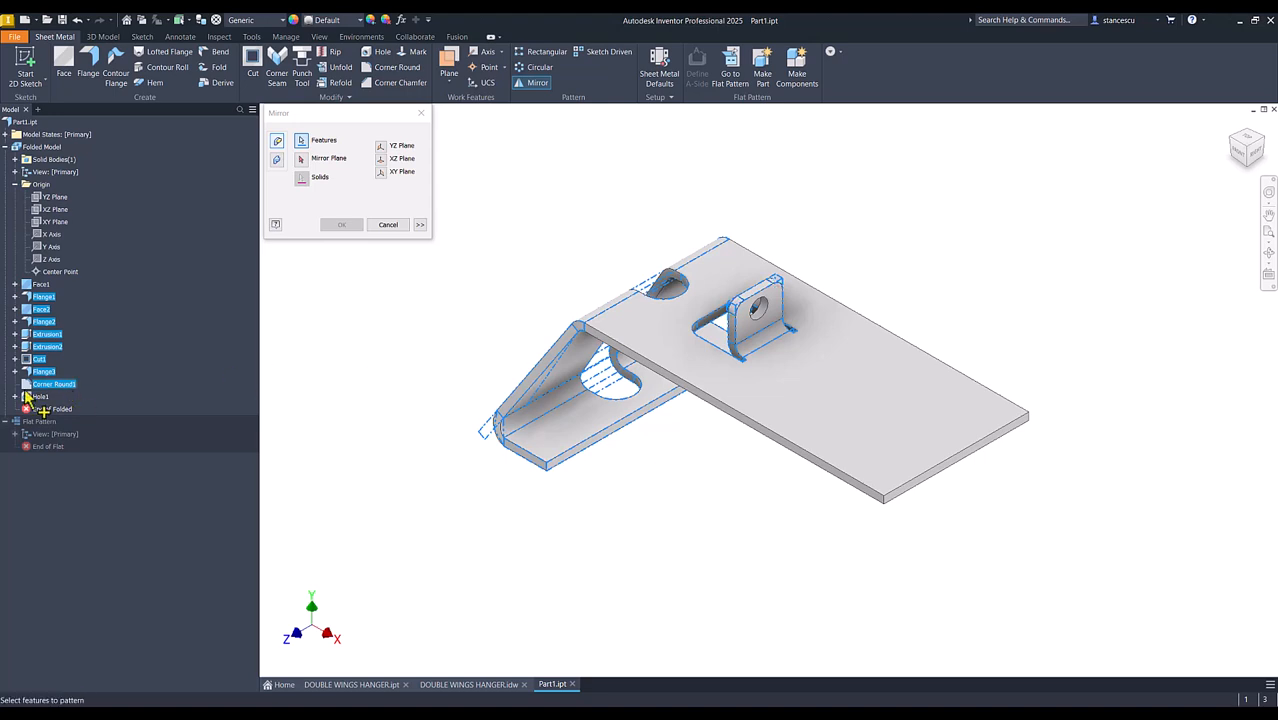
pyautogui.click(33, 397)
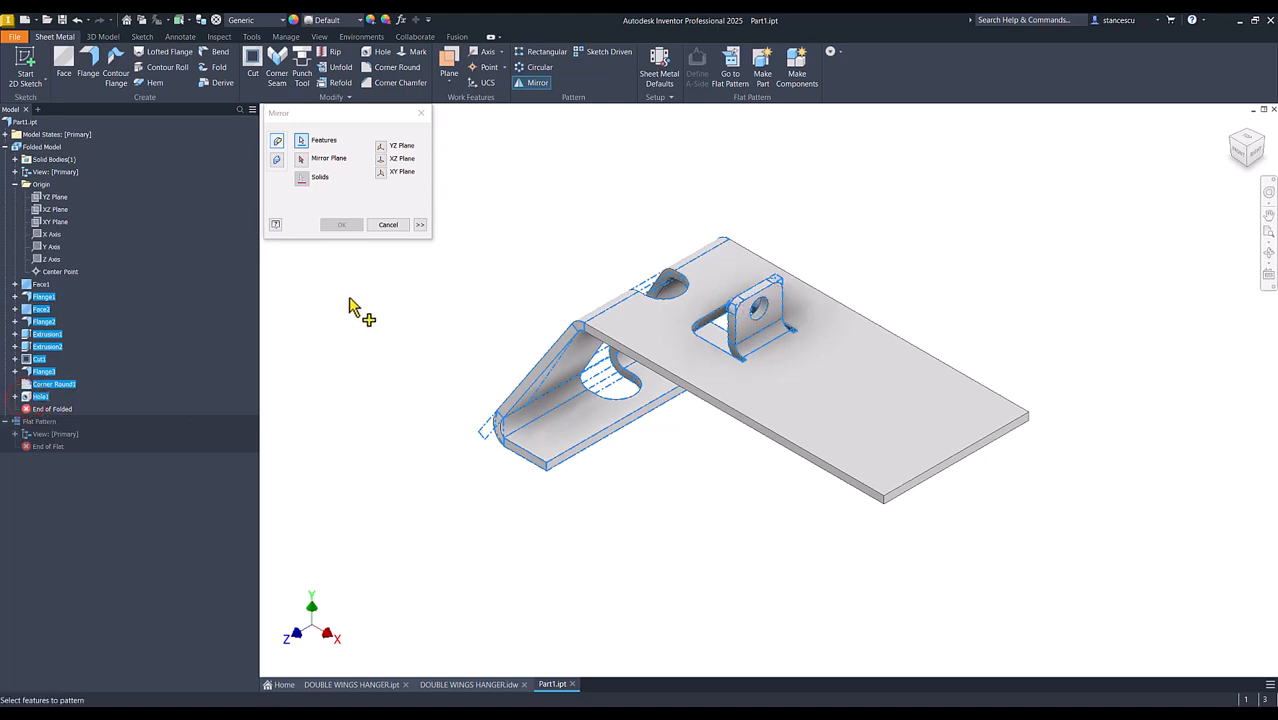
pyautogui.click(304, 163)
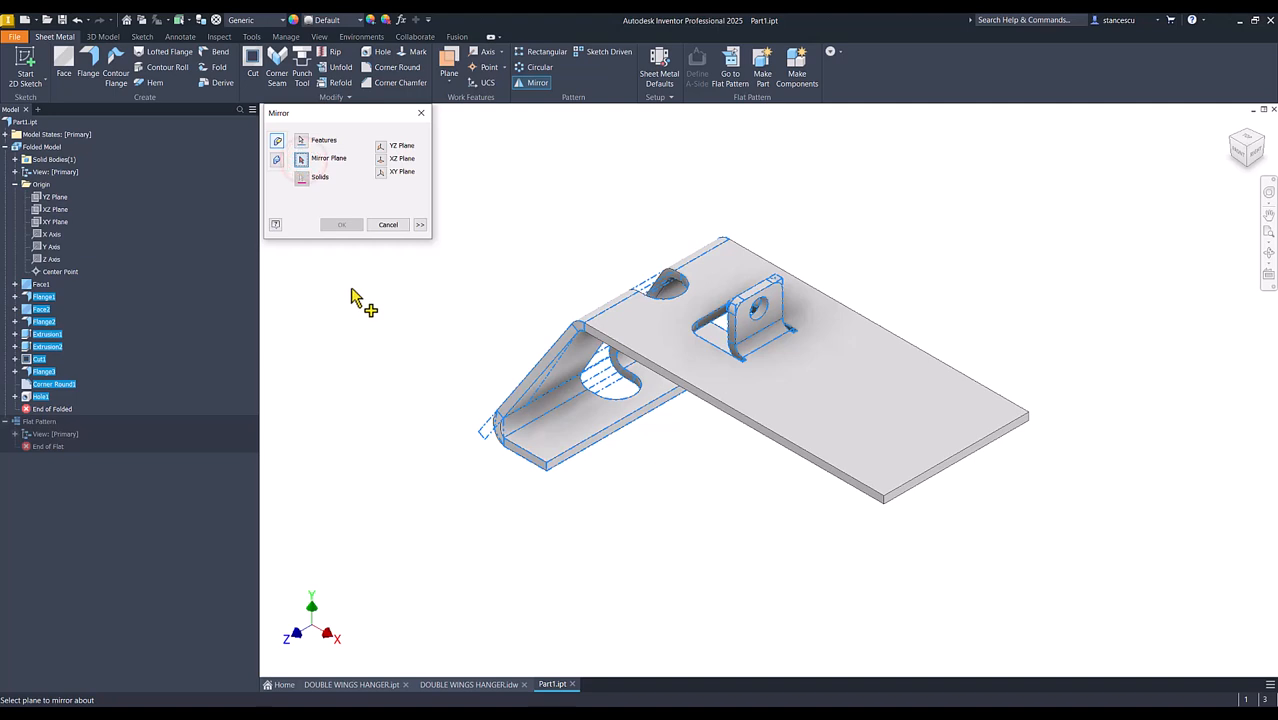
pyautogui.click(55, 198)
pyautogui.moveTo(974, 262)
pyautogui.keyDown('shift'); pyautogui.mouseDown(button='middle')
pyautogui.moveTo(639, 294)
pyautogui.moveTo(560, 280)
pyautogui.mouseUp(button='middle'); pyautogui.keyUp('shift')
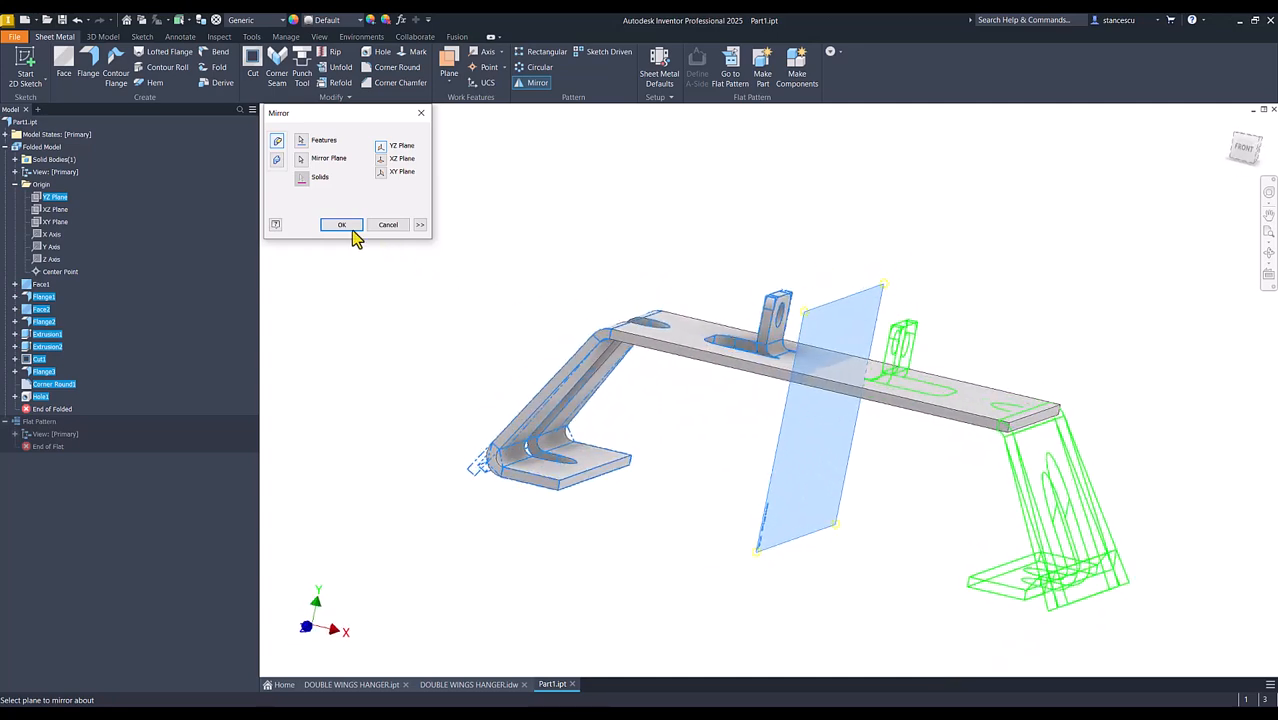
pyautogui.click(345, 225)
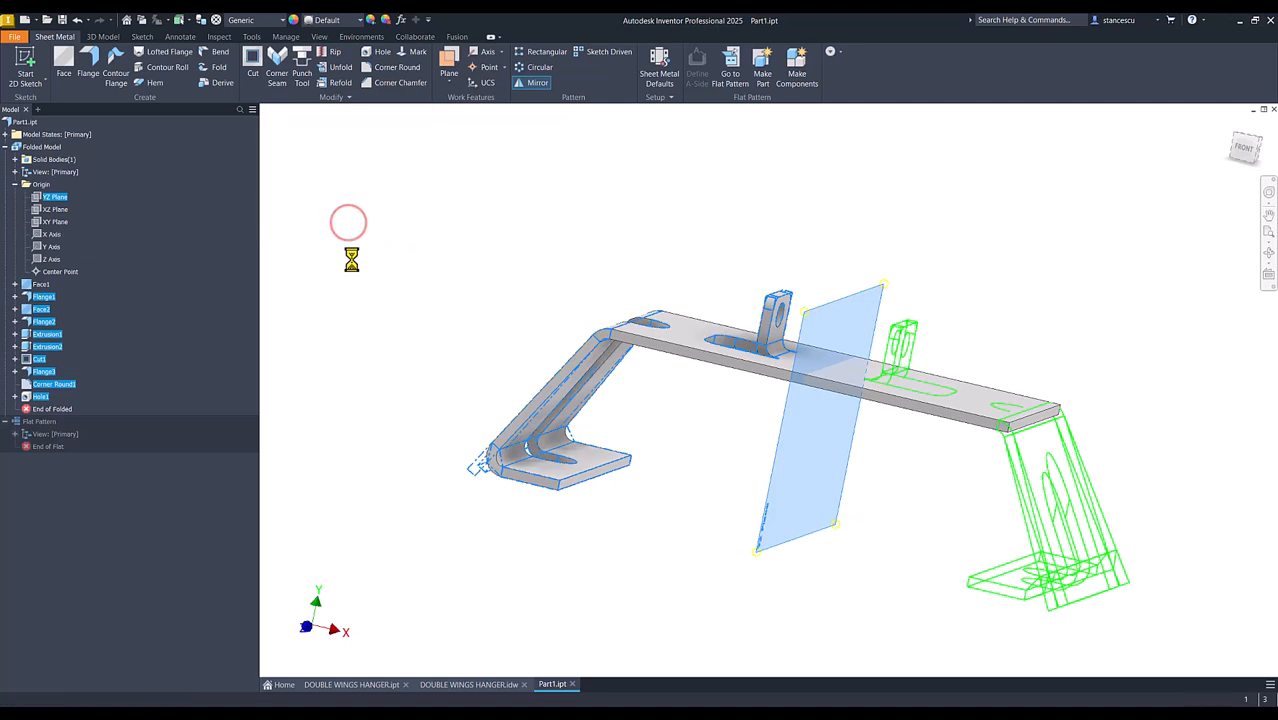
pyautogui.press('F6')
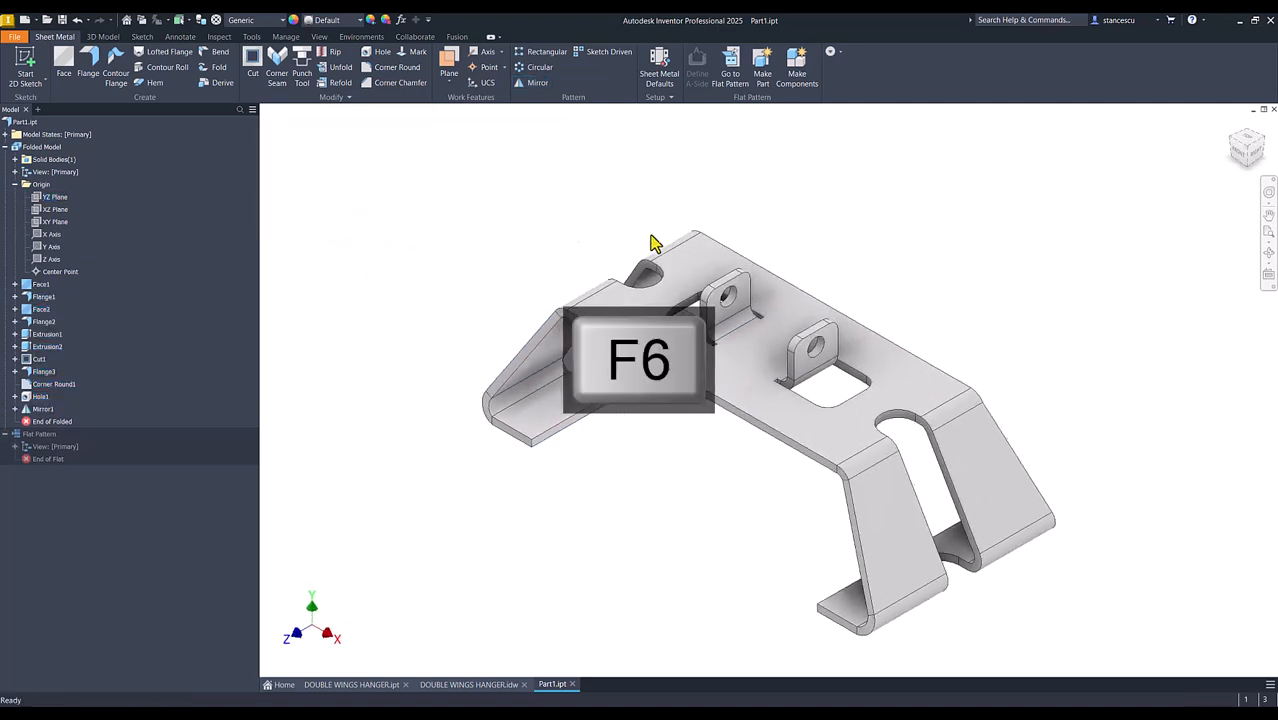
# Examine the finished reference part and the drawing views for the side flanges' shape, height and length, and return to the part being modelled
pyautogui.click(555, 684)
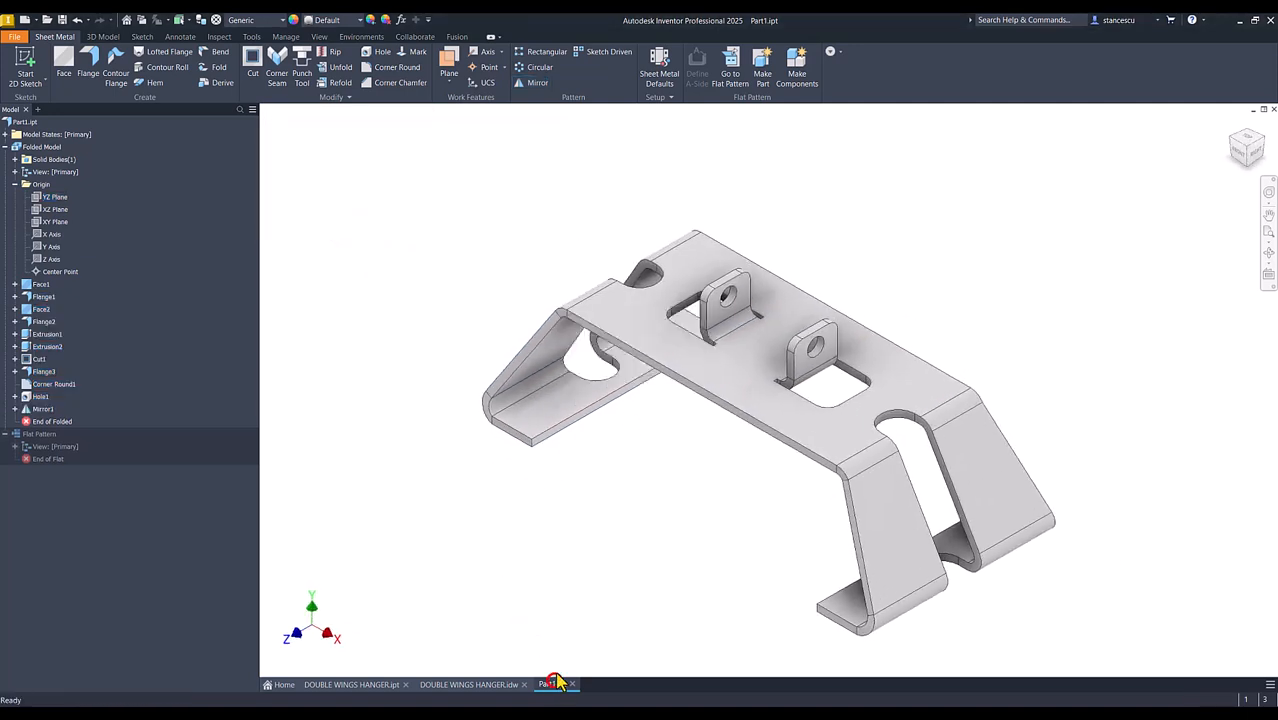
pyautogui.click(488, 688)
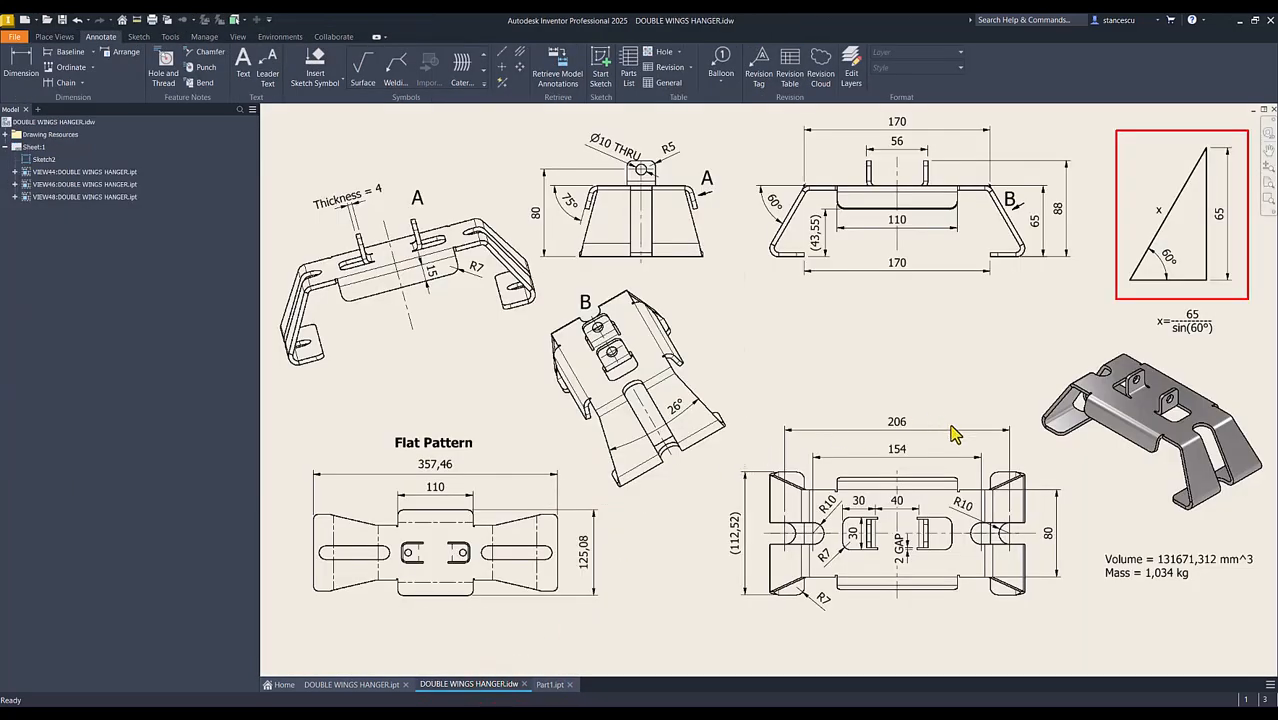
pyautogui.click(360, 685)
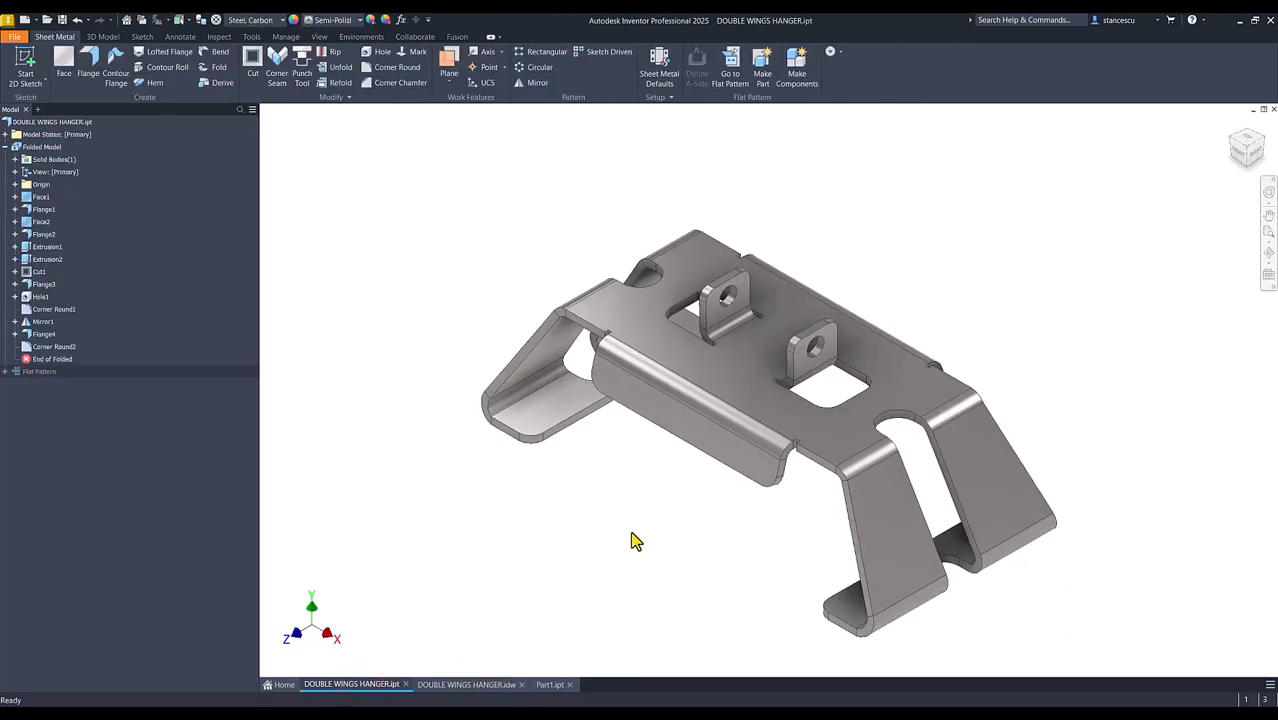
pyautogui.scroll(4, 700, 500)
pyautogui.keyDown('shift'); pyautogui.moveTo(690, 445); pyautogui.dragTo(705, 419, button='middle'); pyautogui.keyUp('shift')
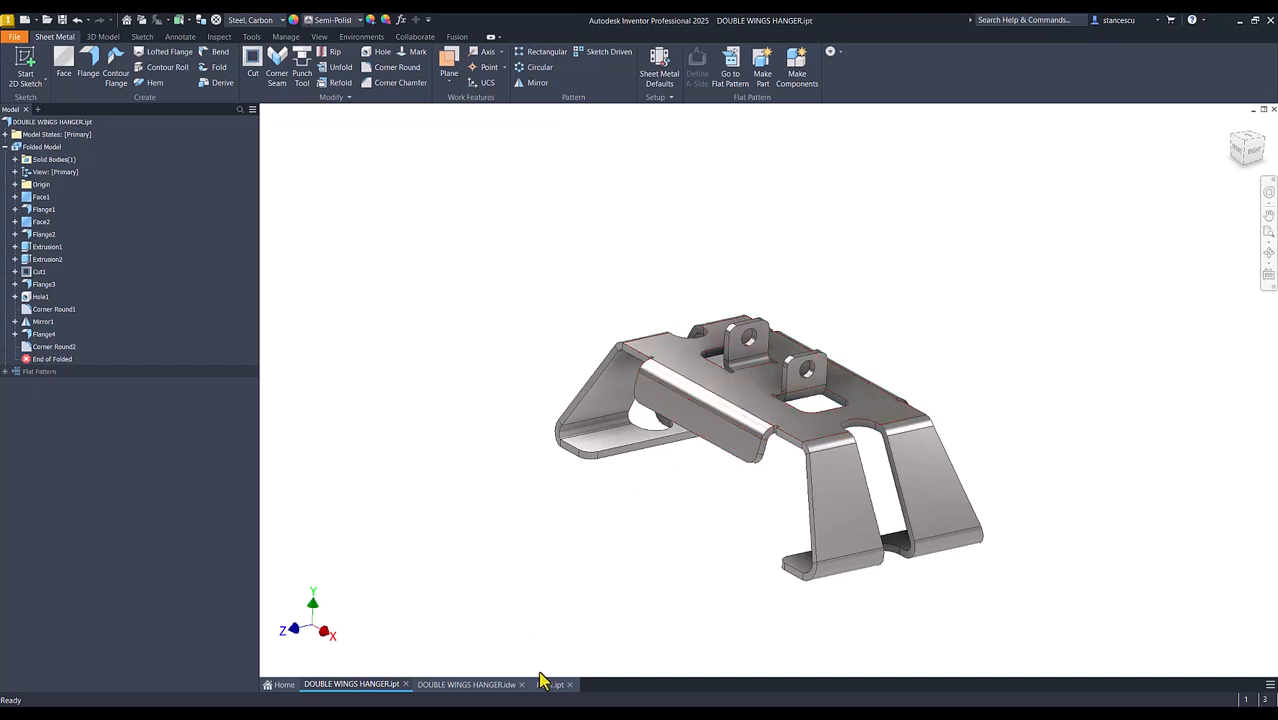
pyautogui.click(482, 684)
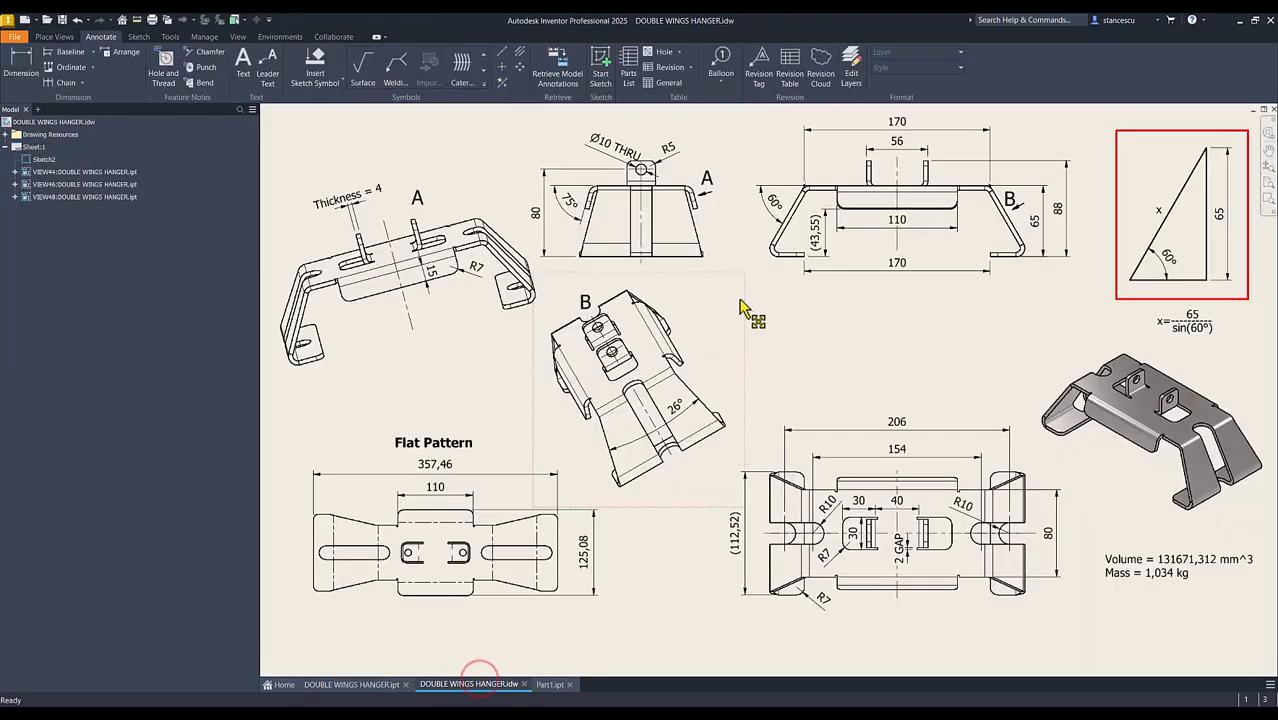
pyautogui.click(429, 277)
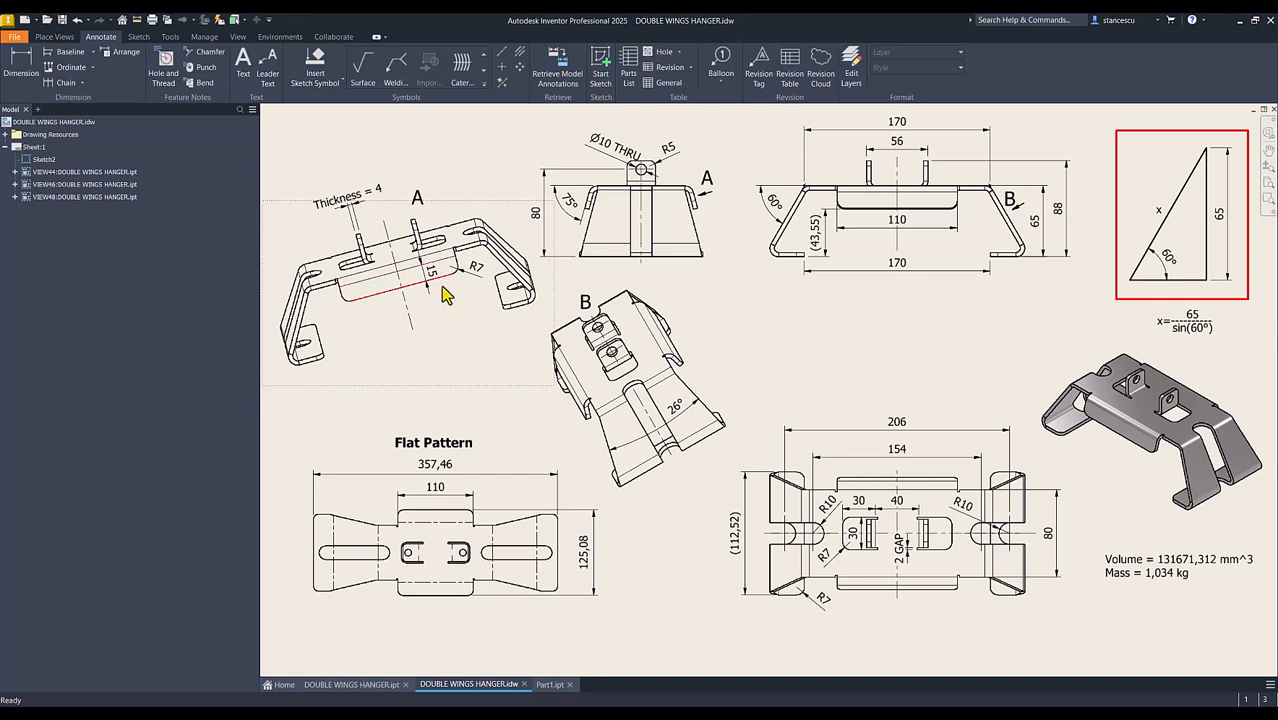
pyautogui.click(465, 310)
pyautogui.click(549, 685)
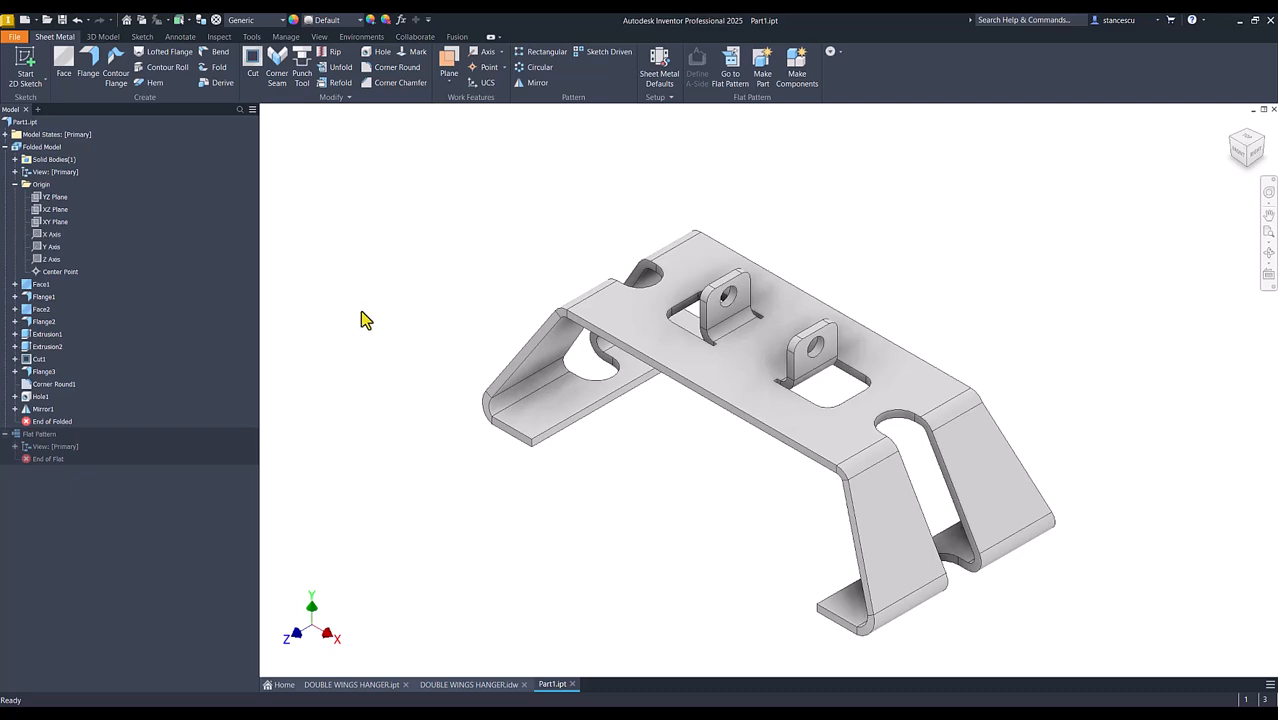
pyautogui.click(466, 686)
pyautogui.click(905, 225)
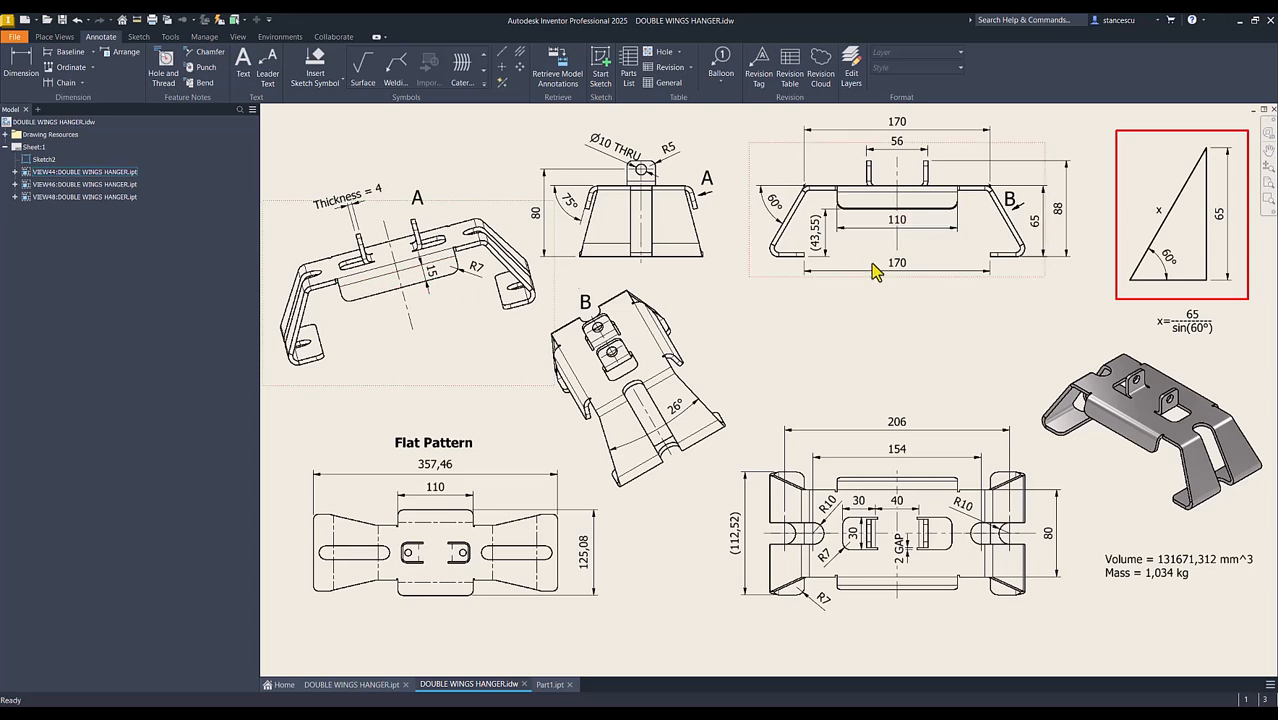
pyautogui.click(549, 685)
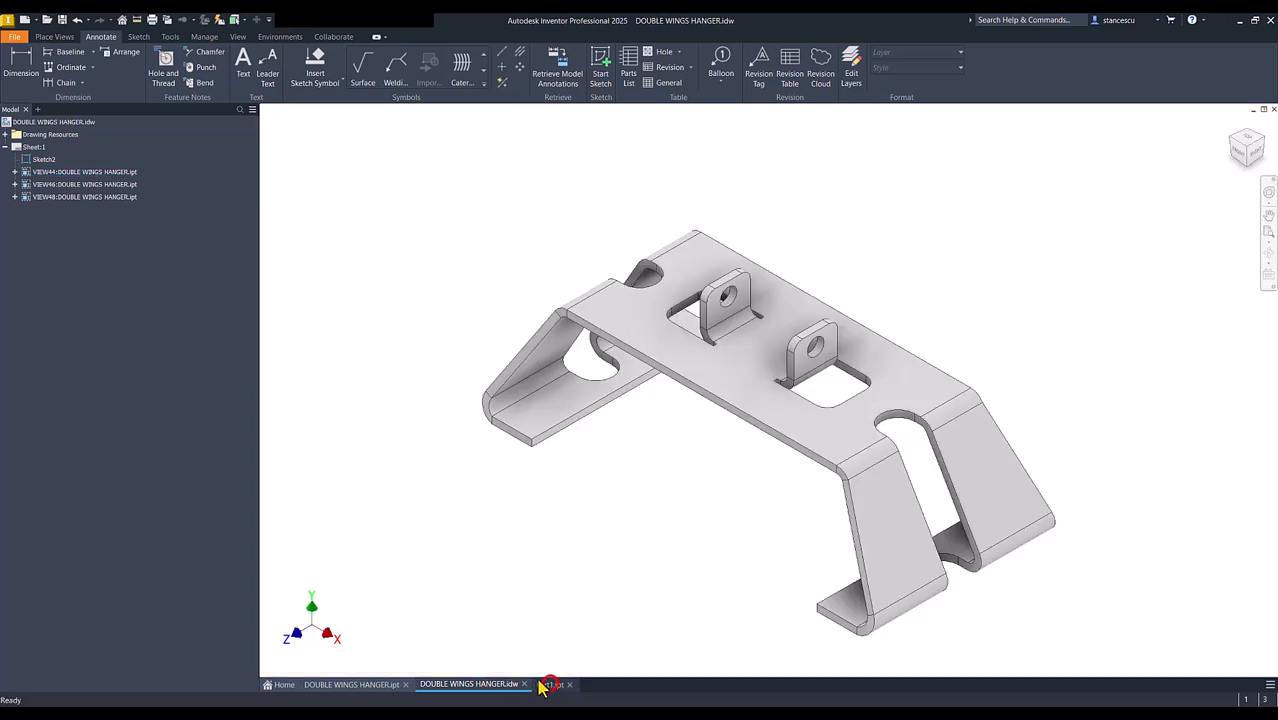
pyautogui.click(371, 356)
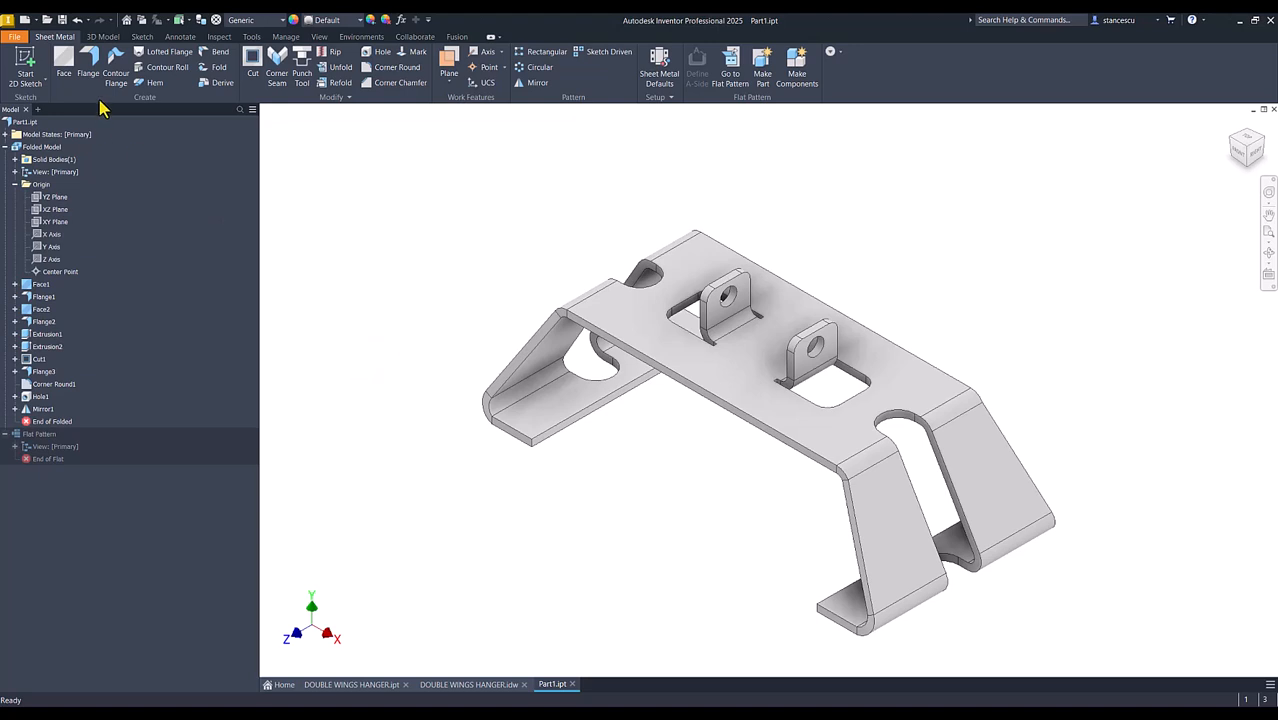
# Add 15 mm high flanges angled at 75 degrees along both long edges of the top plate, checking the angle against the drawing
pyautogui.click(88, 60)
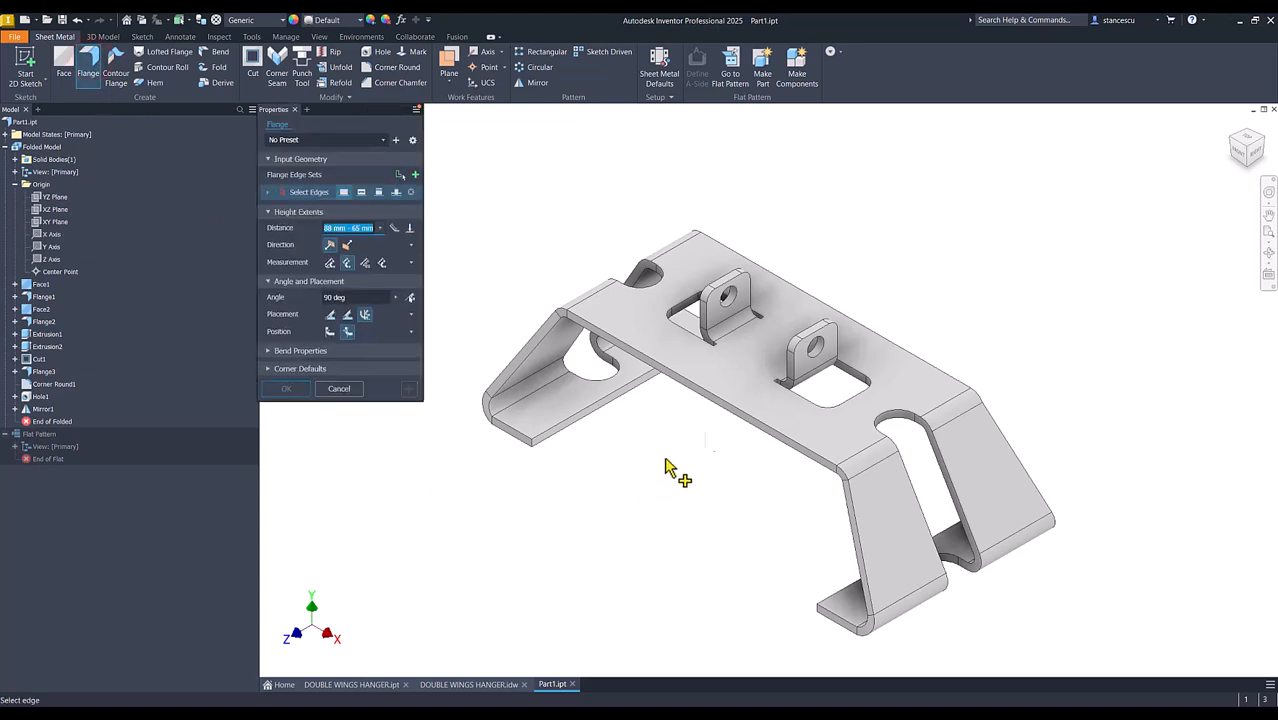
pyautogui.click(746, 426)
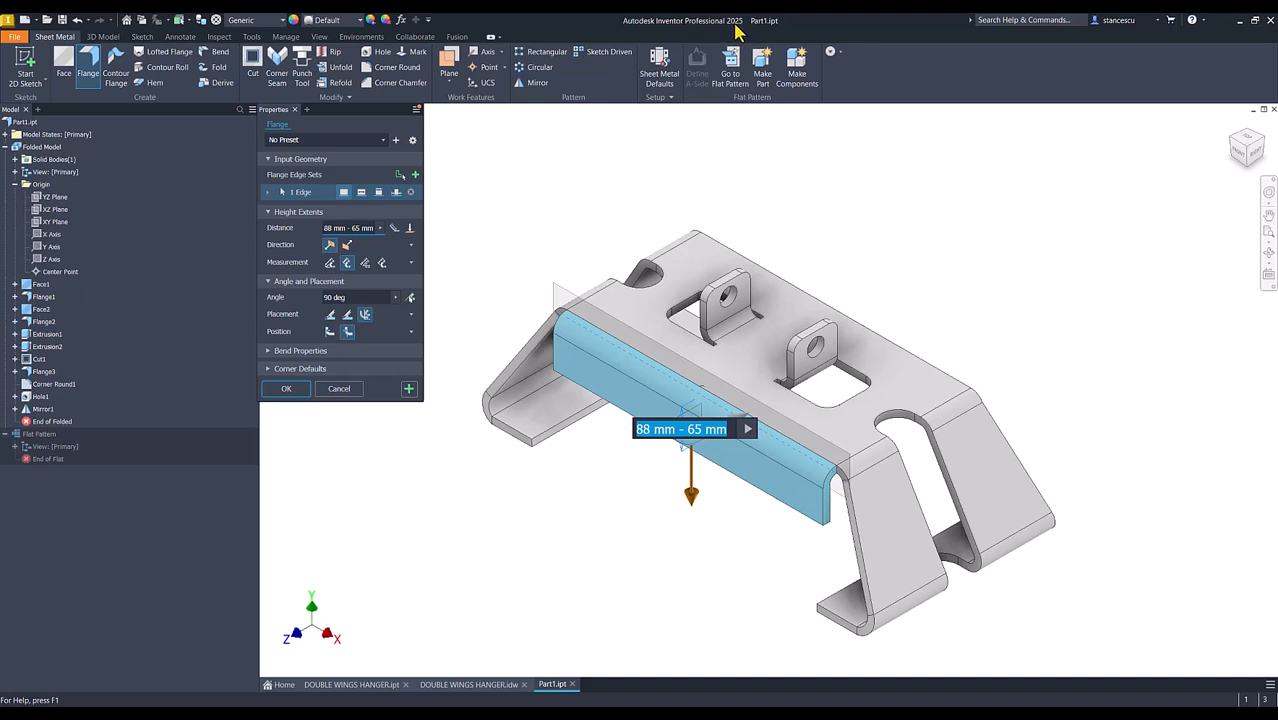
pyautogui.keyDown('shift'); pyautogui.moveTo(990, 244); pyautogui.dragTo(927, 354, button='middle'); pyautogui.keyUp('shift')
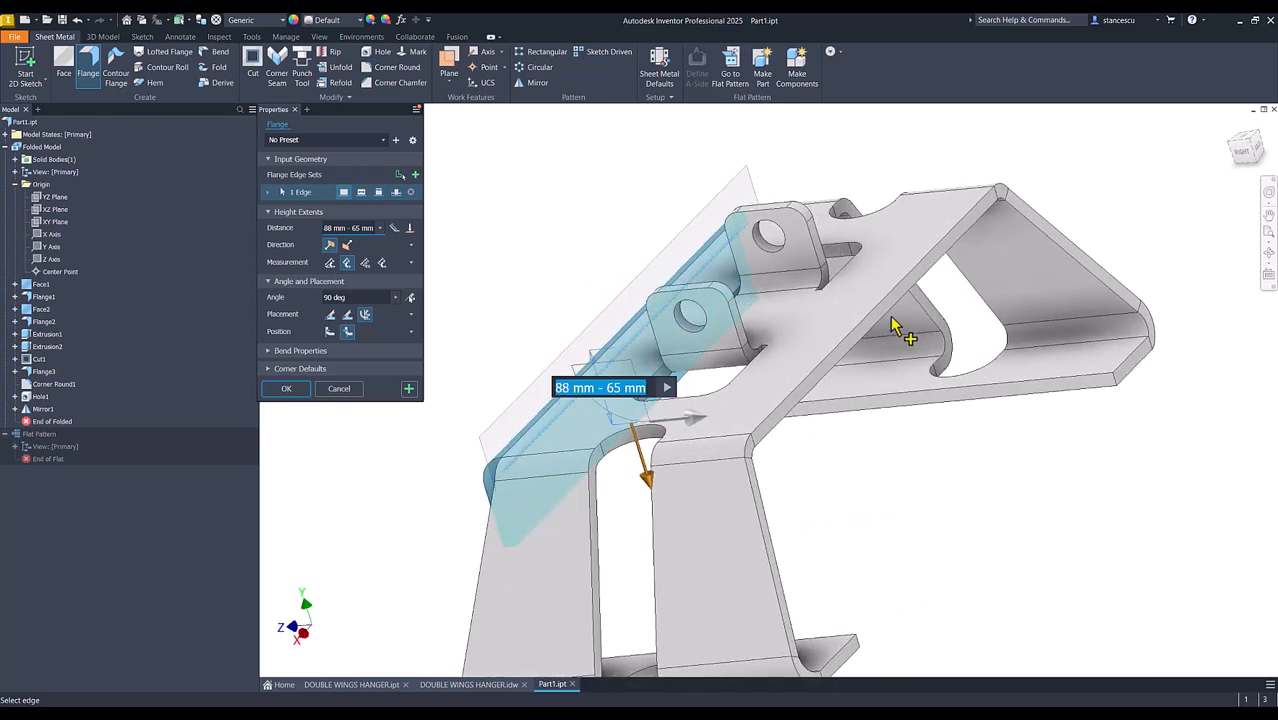
pyautogui.click(893, 323)
pyautogui.keyDown('shift'); pyautogui.moveTo(941, 437); pyautogui.dragTo(1105, 366, button='middle'); pyautogui.keyUp('shift')
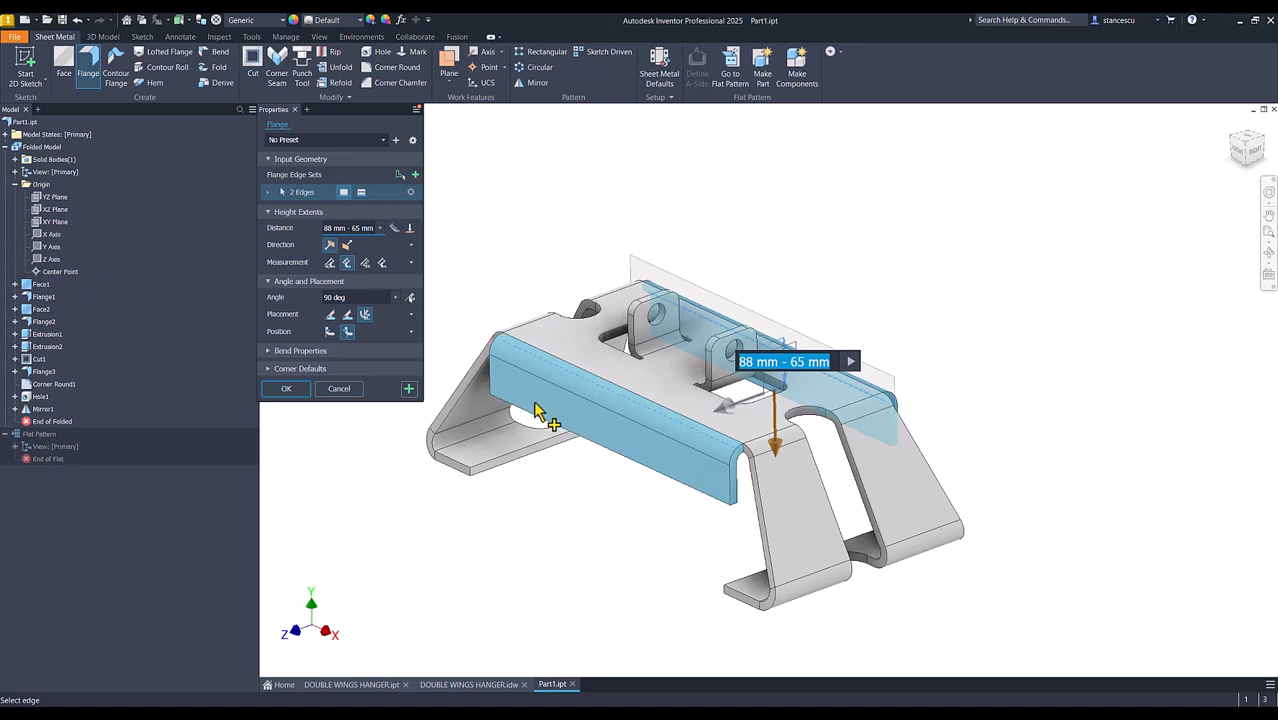
pyautogui.click(467, 685)
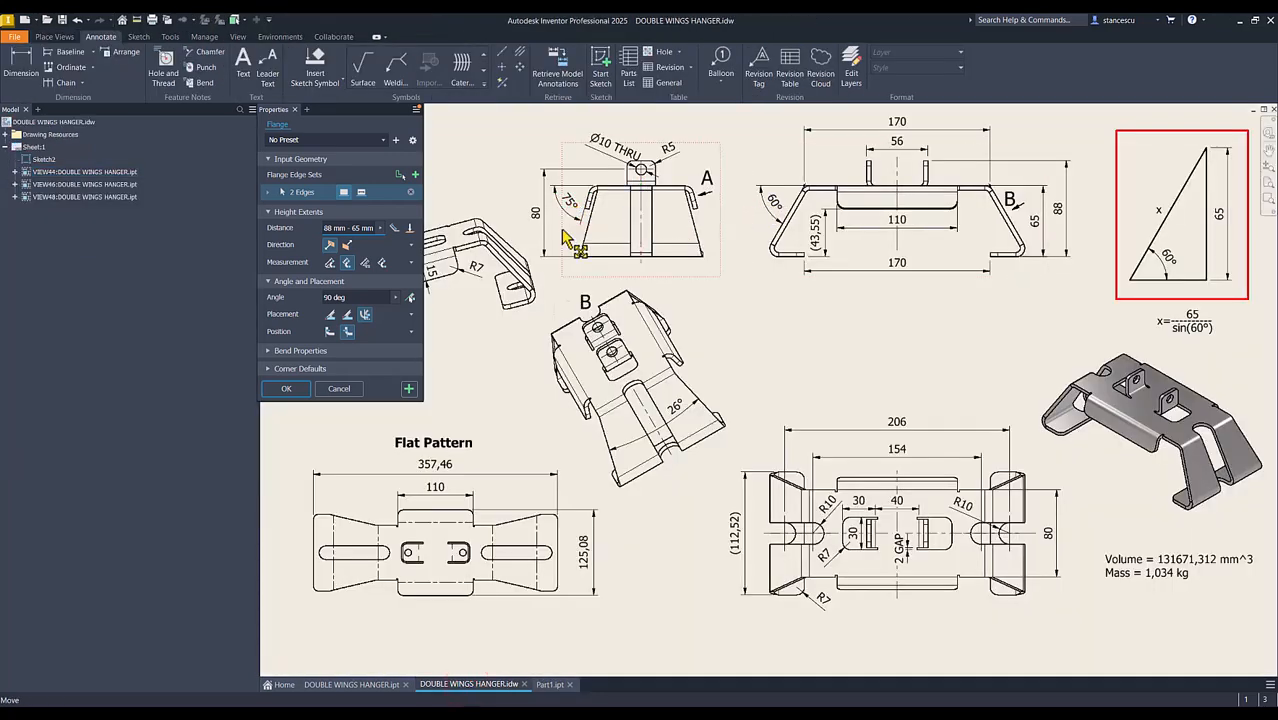
pyautogui.click(549, 685)
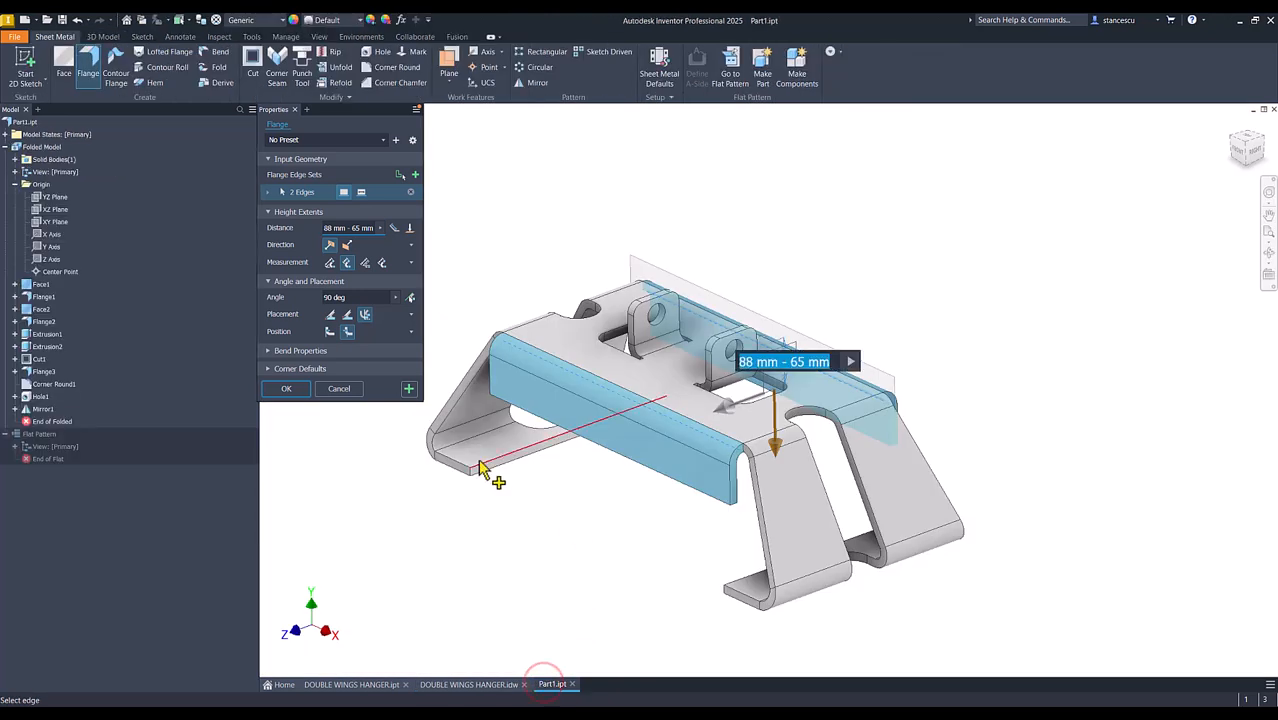
pyautogui.click(351, 297)
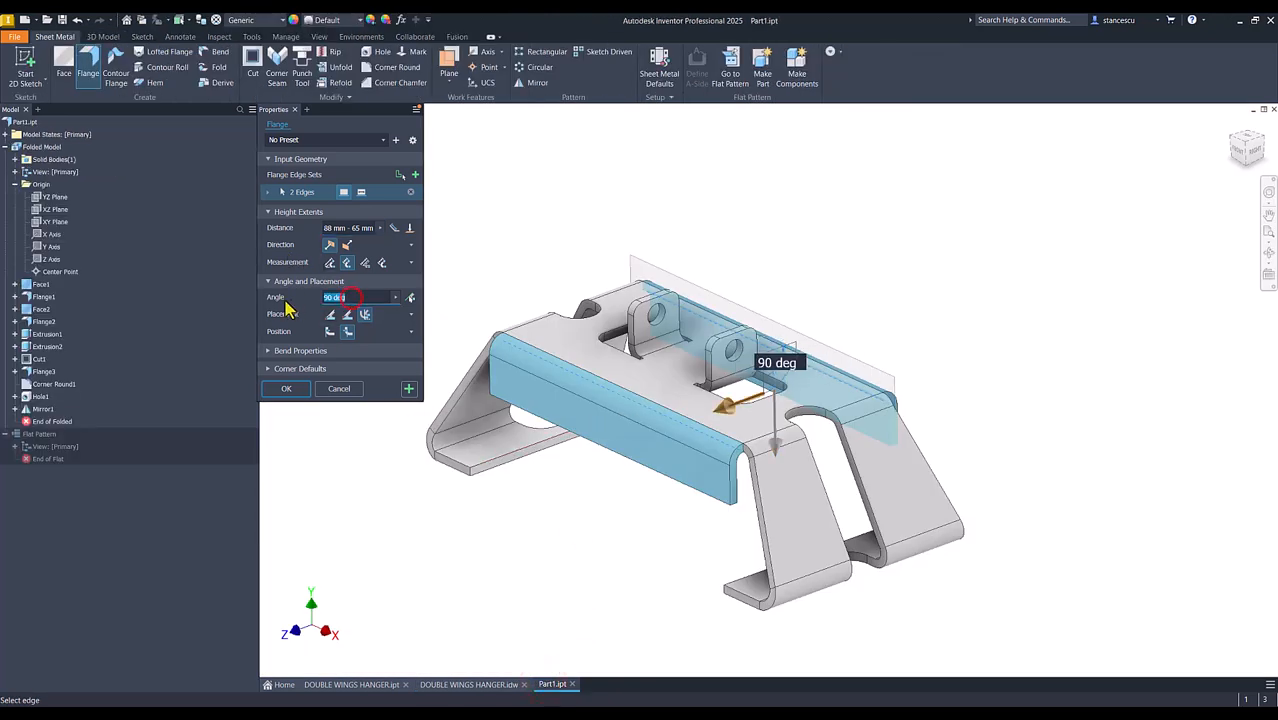
pyautogui.write('75')
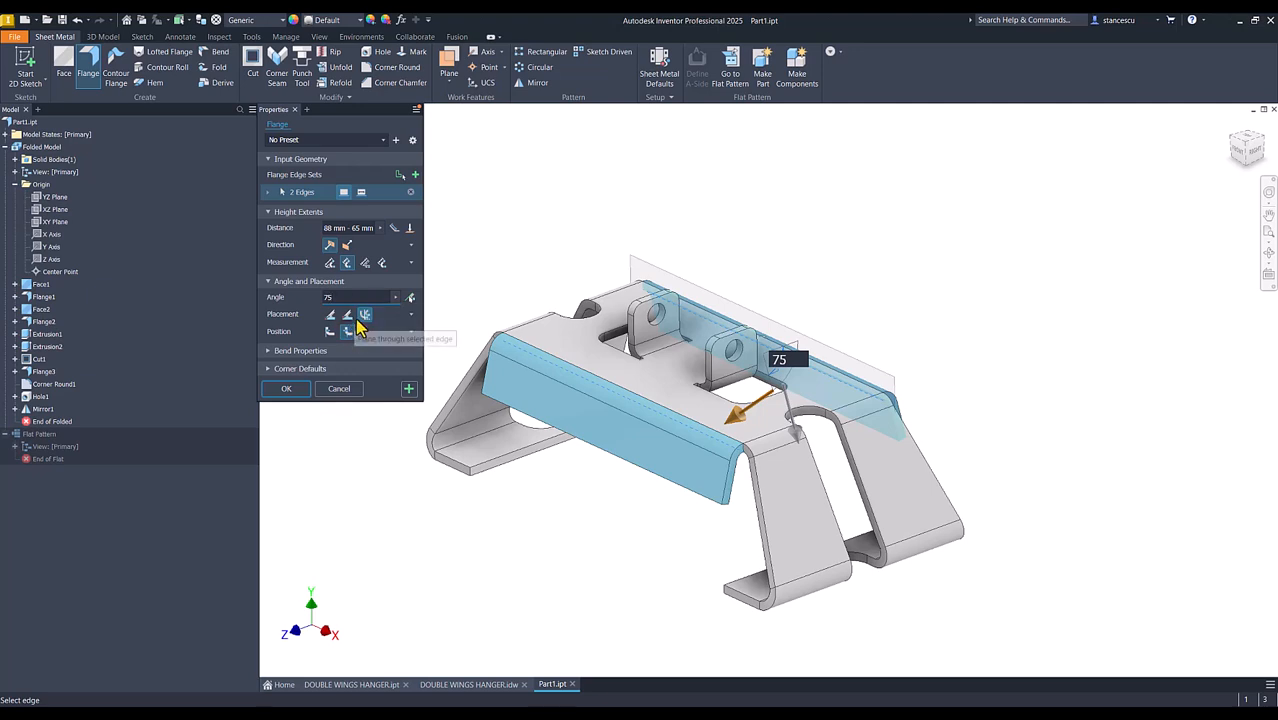
pyautogui.click(347, 262)
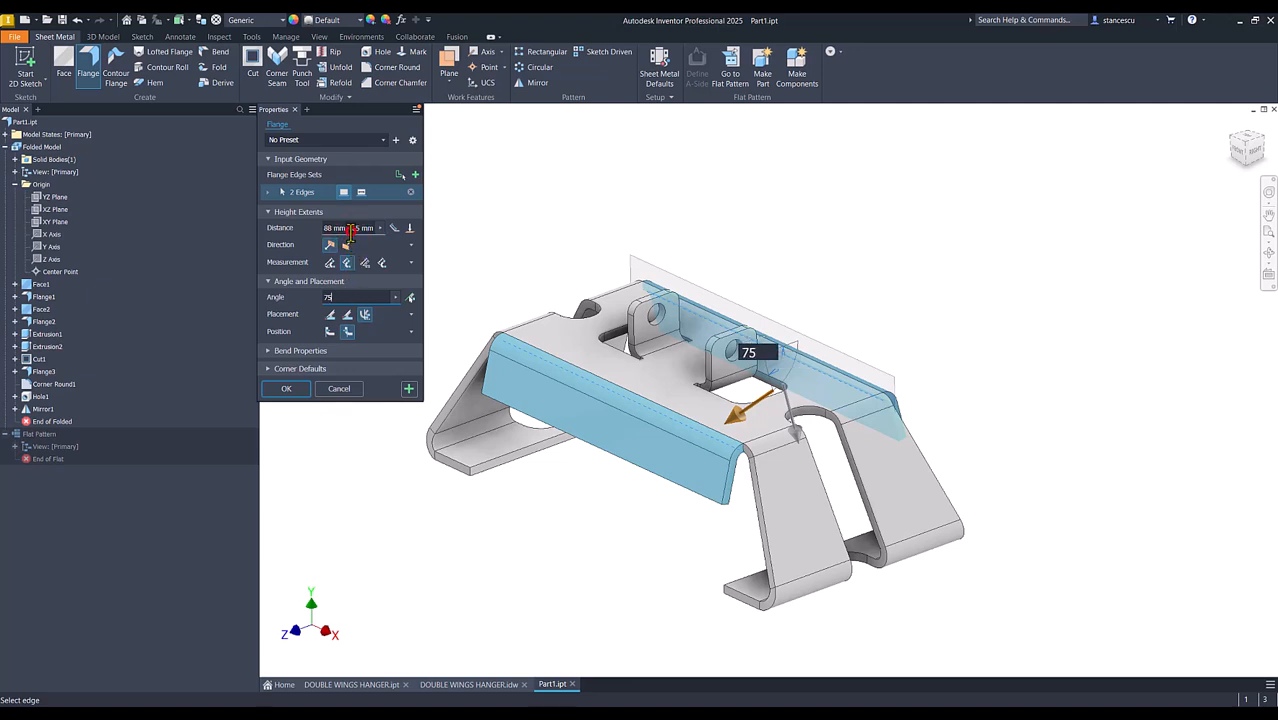
pyautogui.write('15')
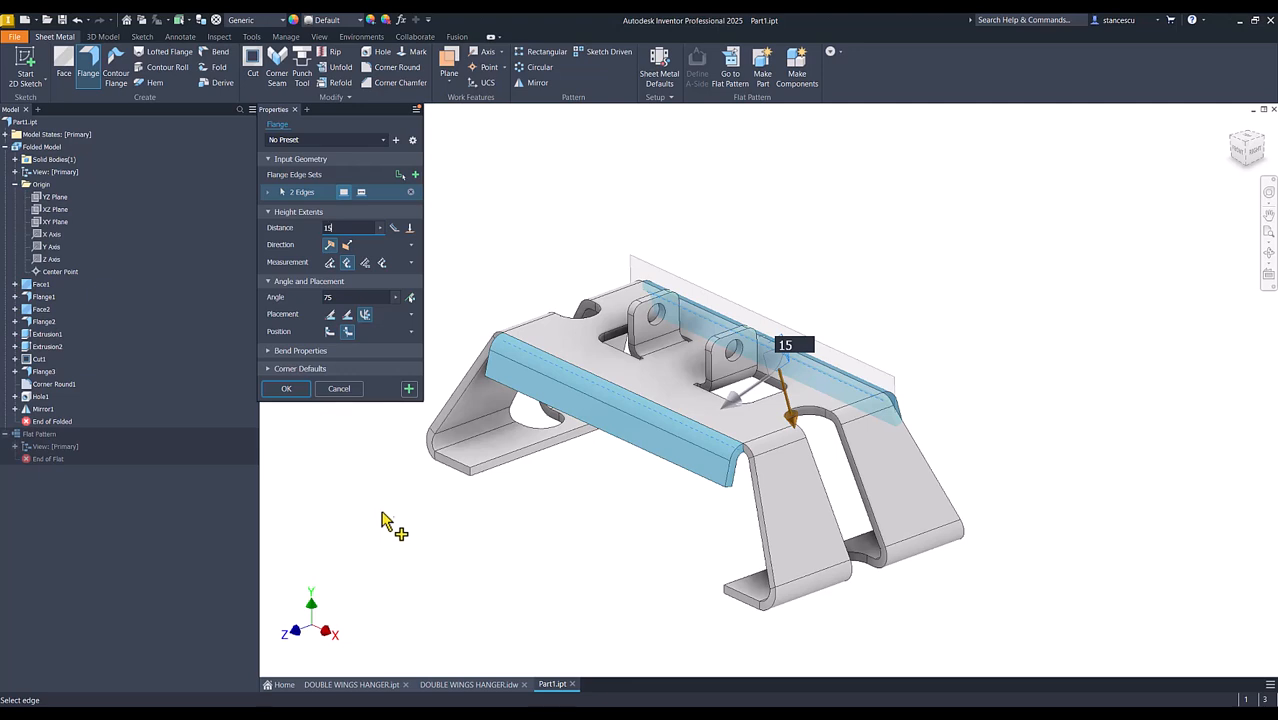
pyautogui.click(291, 392)
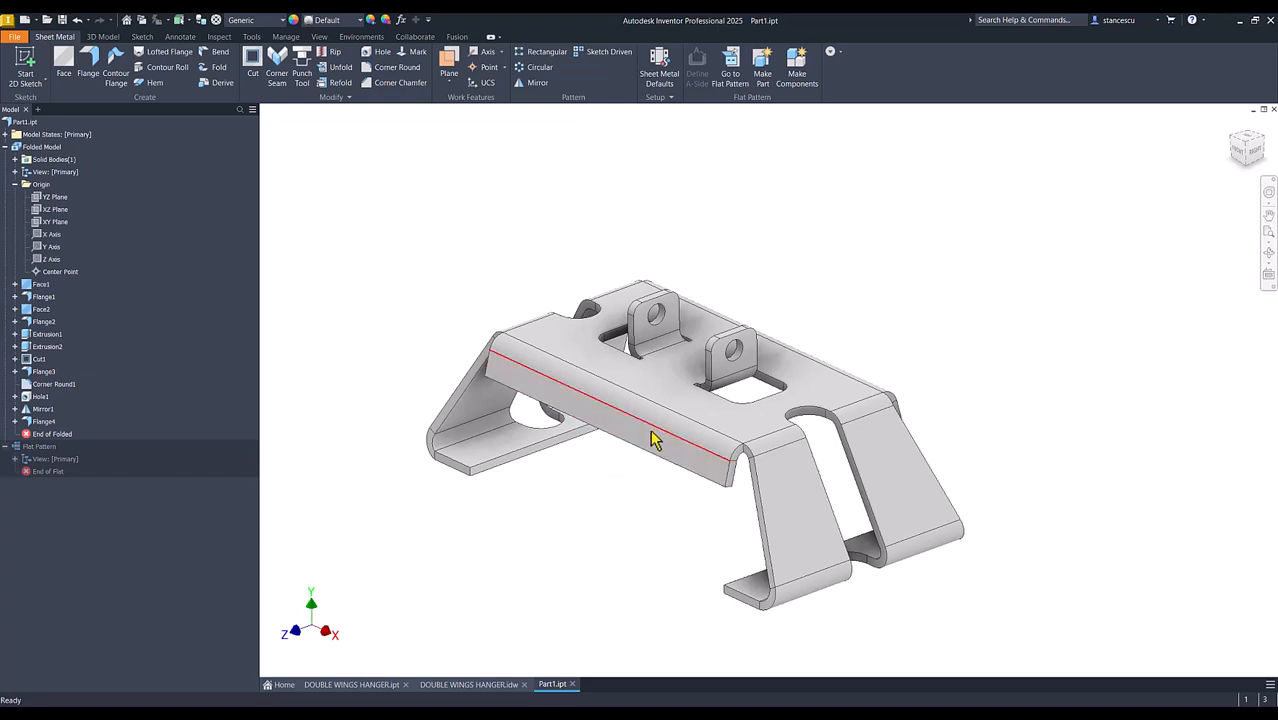
# Measure the distance between the side flange's lower edge and its bend line, copy the value and clear the measurement
pyautogui.click(590, 490)
pyautogui.press('m')
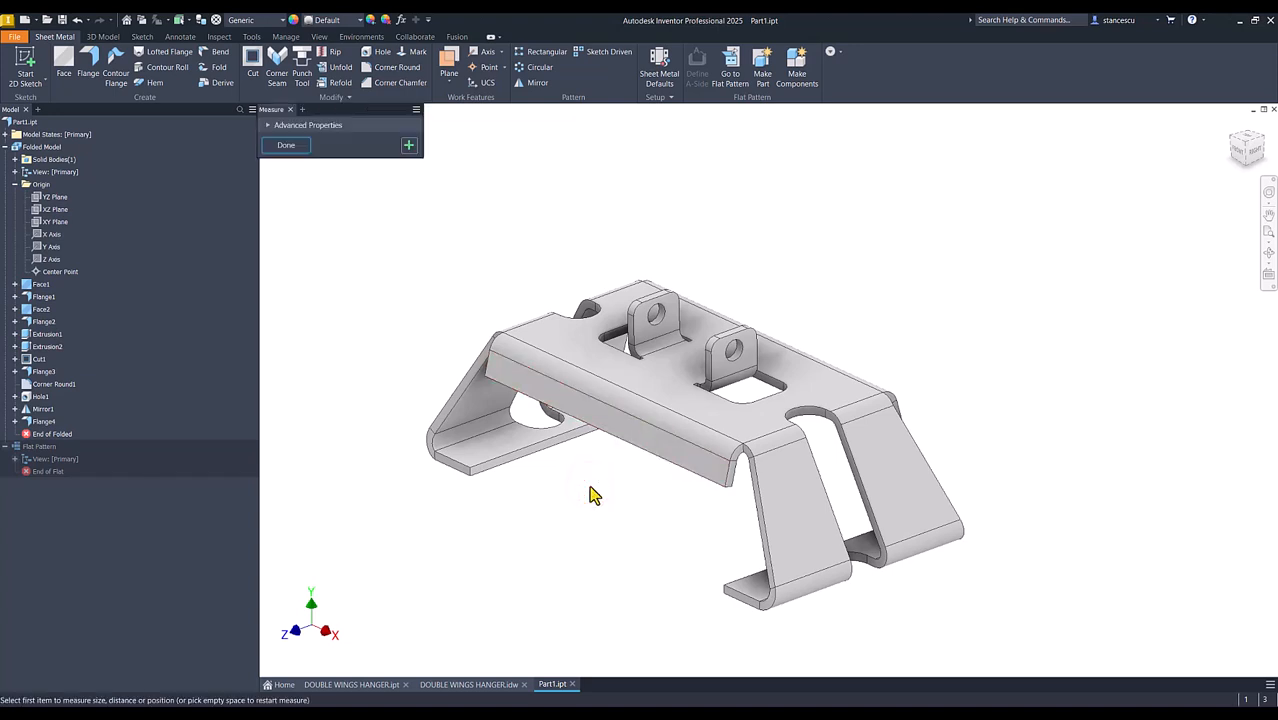
pyautogui.click(641, 452)
pyautogui.click(645, 426)
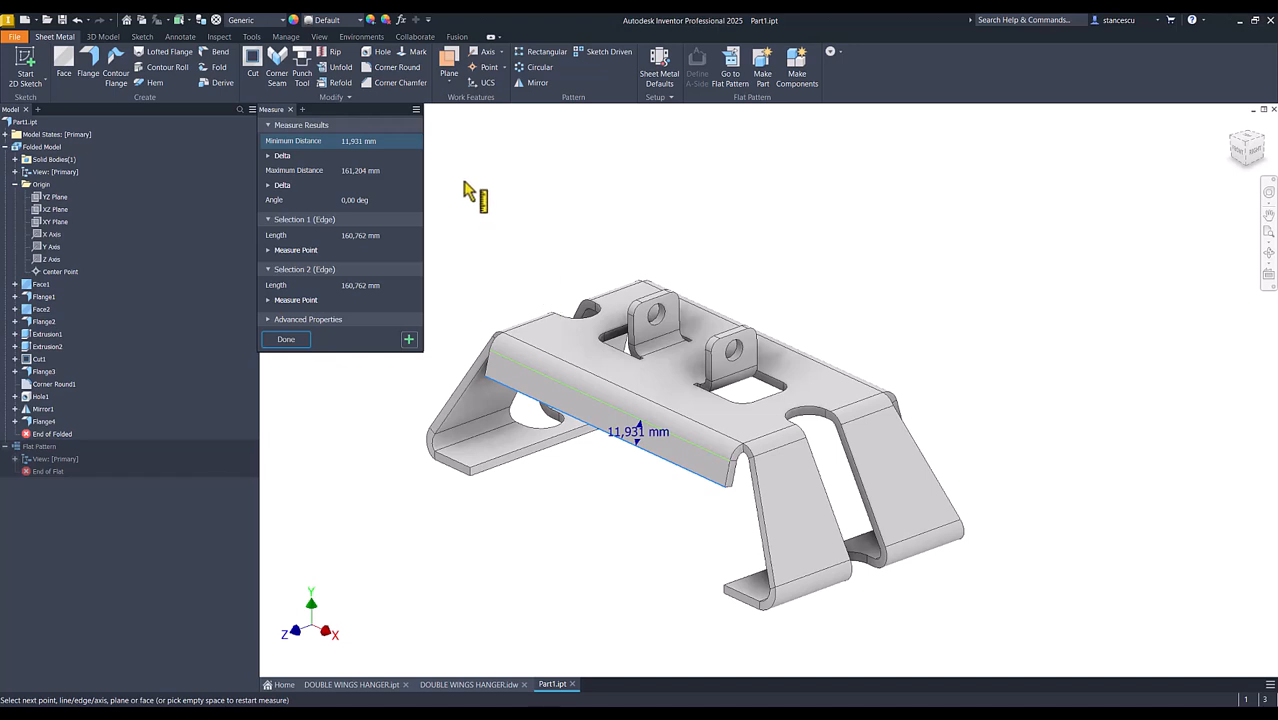
pyautogui.click(357, 141)
pyautogui.hotkey('ctrl', 'c')
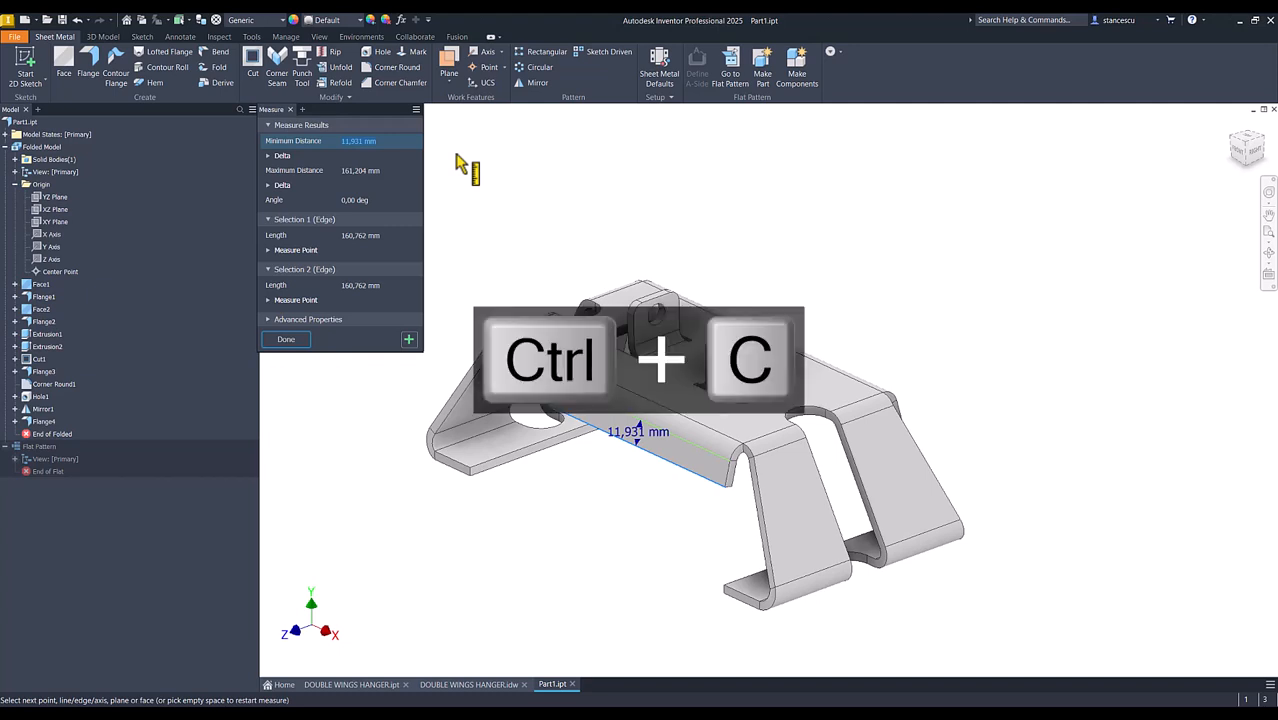
pyautogui.click(308, 395)
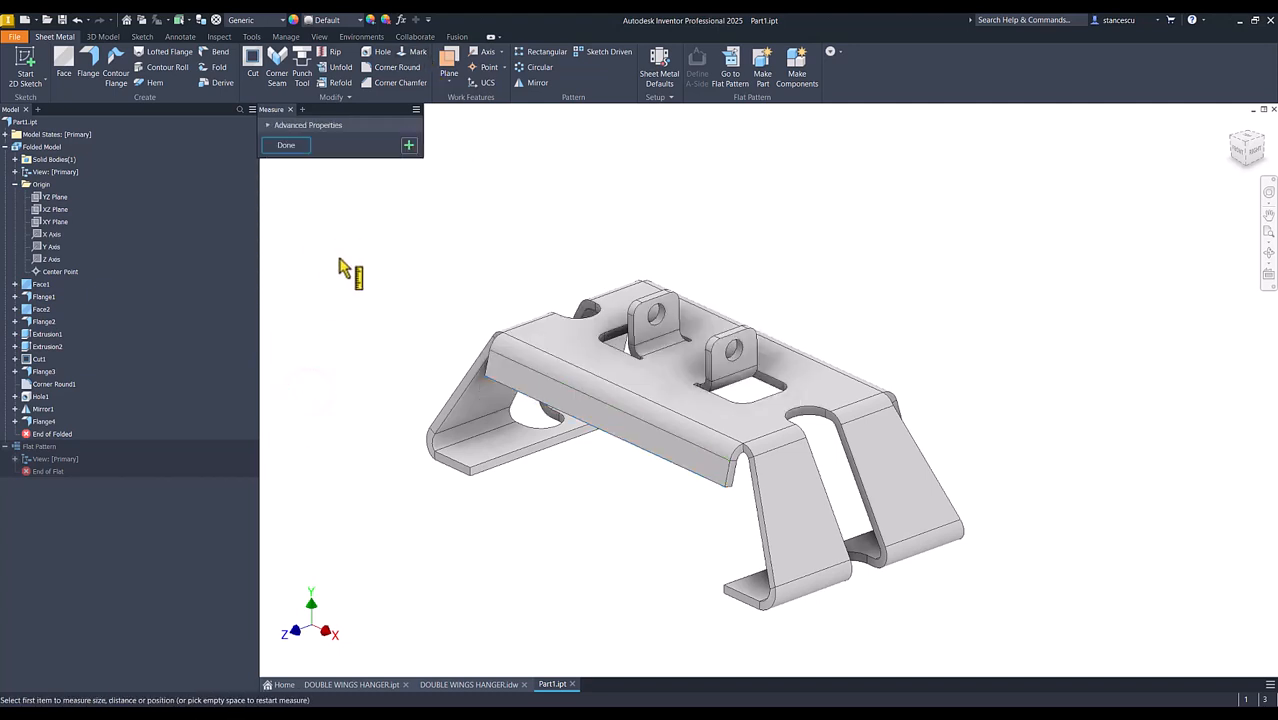
# Edit the side flange feature and set its height distance to 15 mm+15-11,931 mm, using the copied measurement
pyautogui.press('Escape')
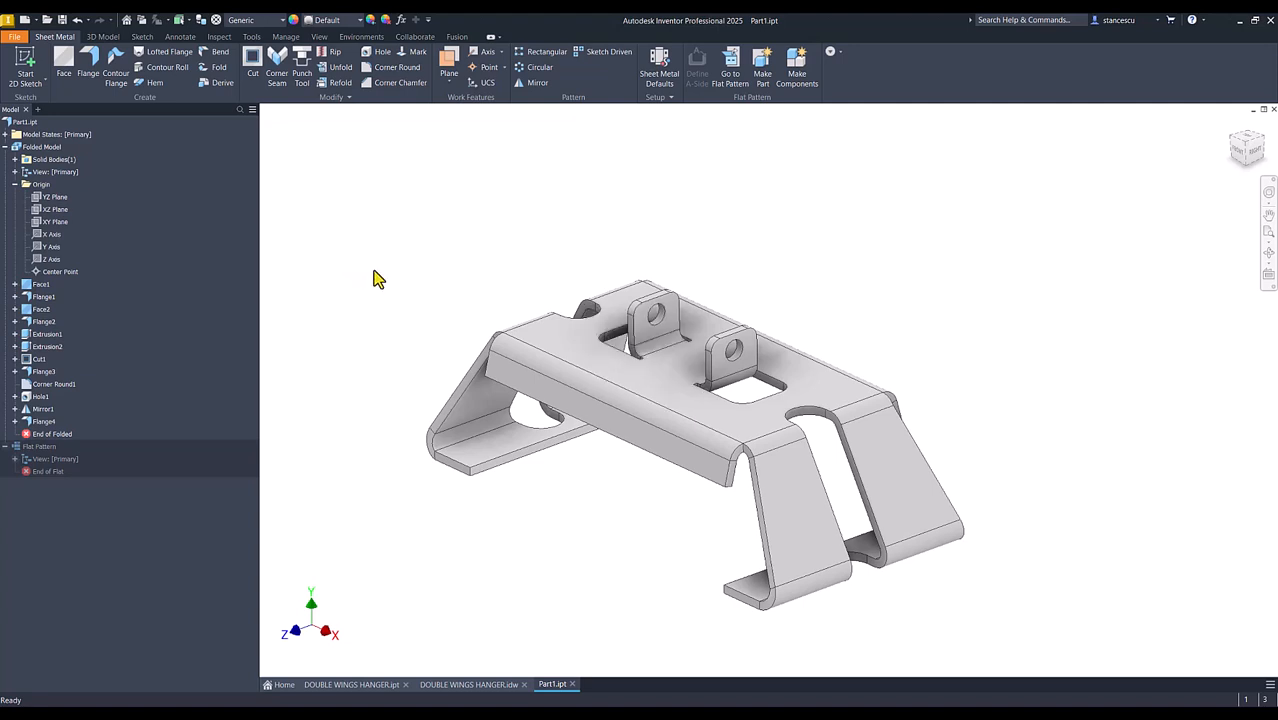
pyautogui.doubleClick(40, 424)
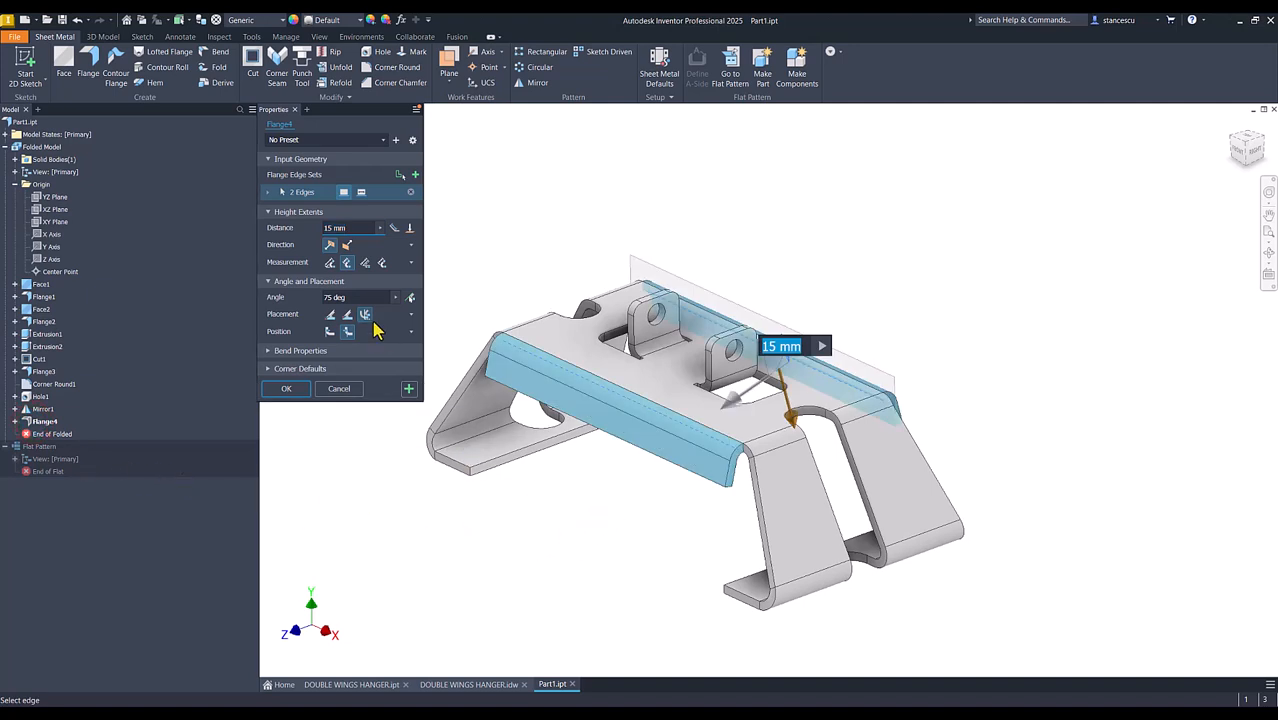
pyautogui.click(352, 229)
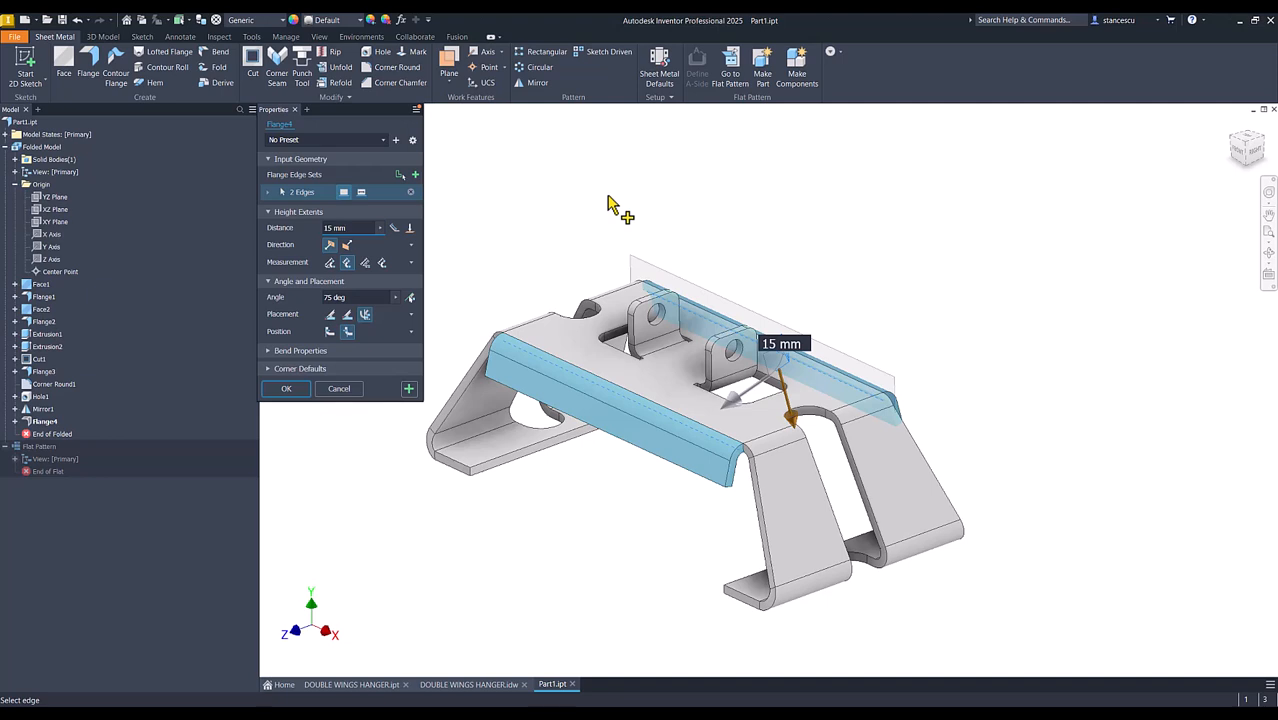
pyautogui.write('+')
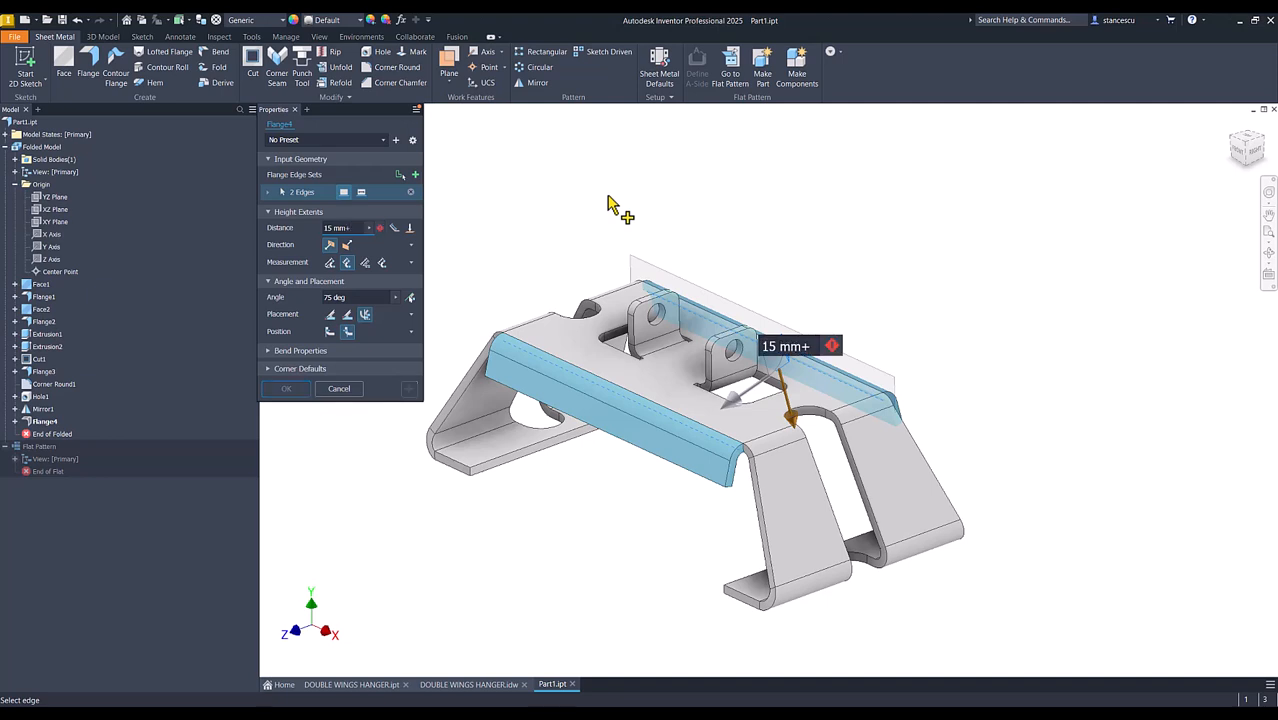
pyautogui.write('15-')
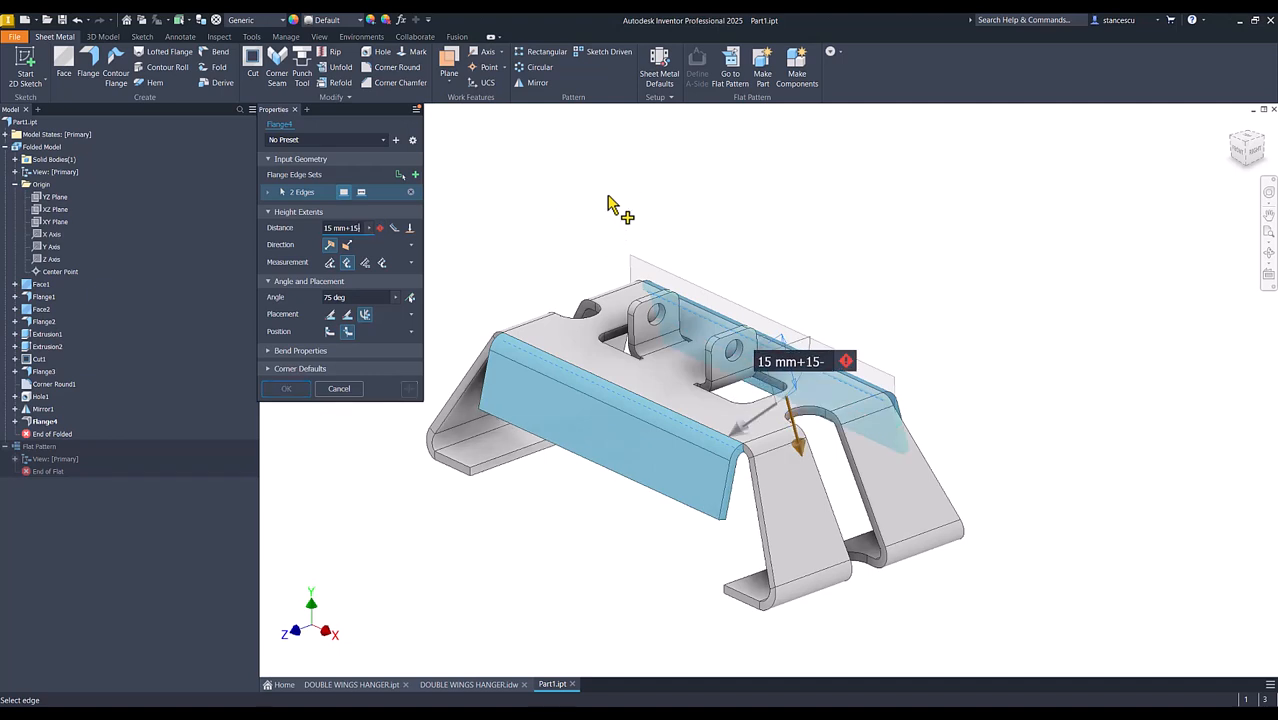
pyautogui.hotkey('ctrl', 'v')
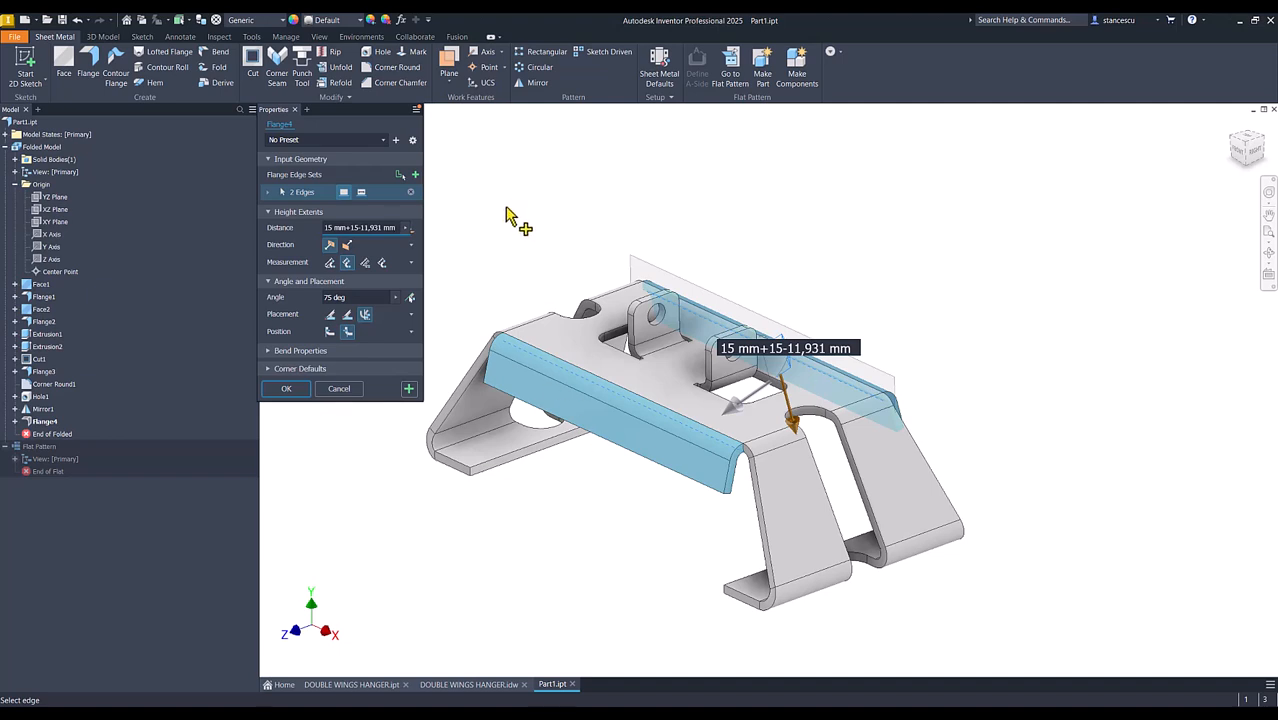
# Limit both side flanges to a centred width of 110 mm along their edges and apply the flange edit
pyautogui.click(360, 193)
pyautogui.click(360, 193)
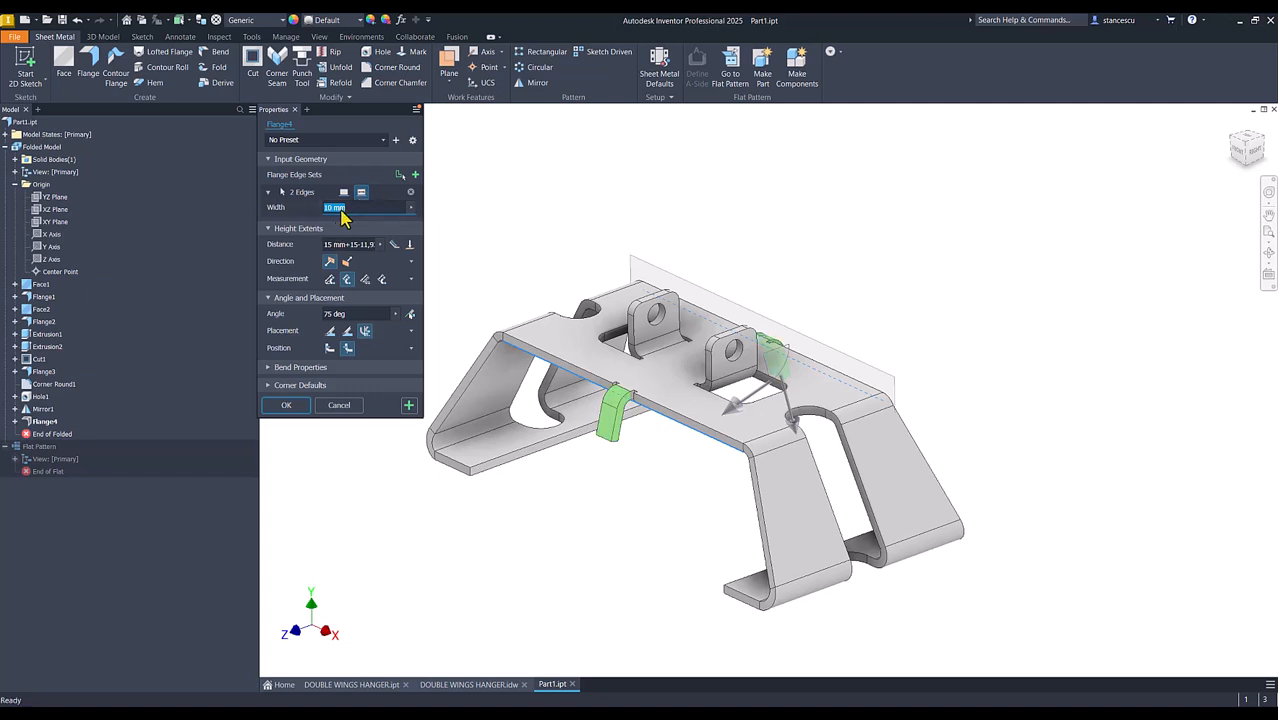
pyautogui.click(324, 207)
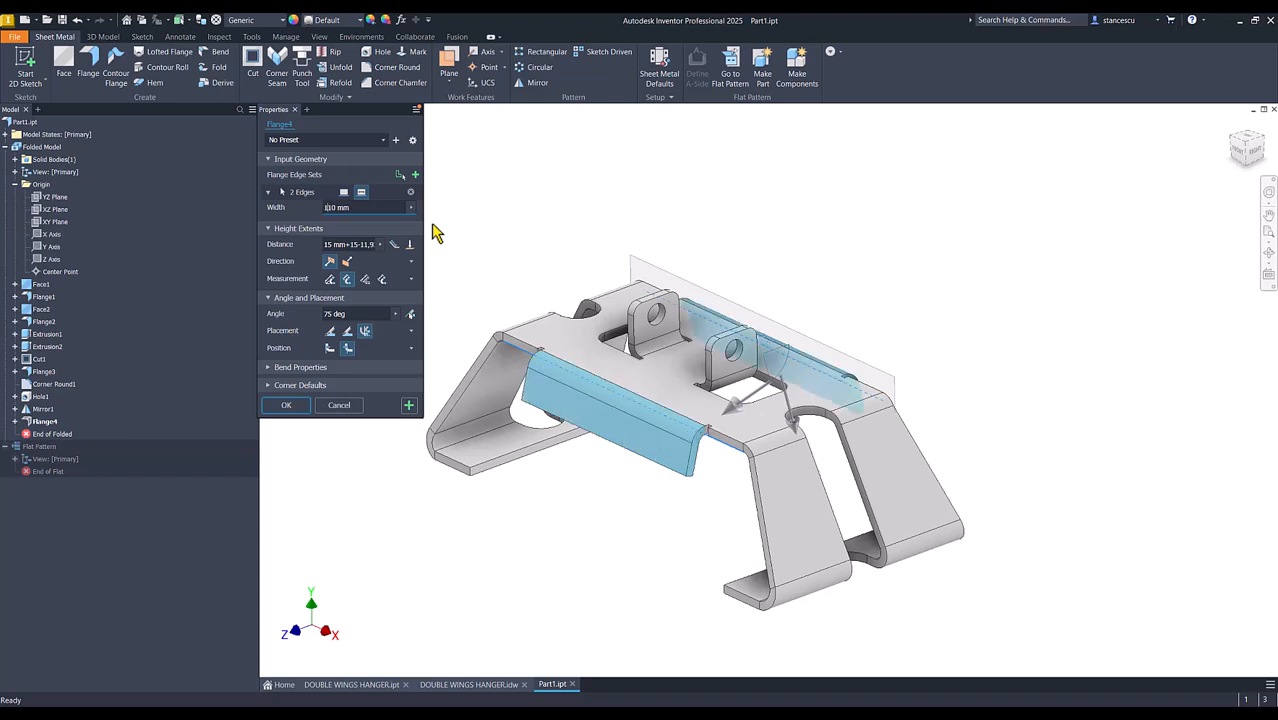
pyautogui.click(285, 406)
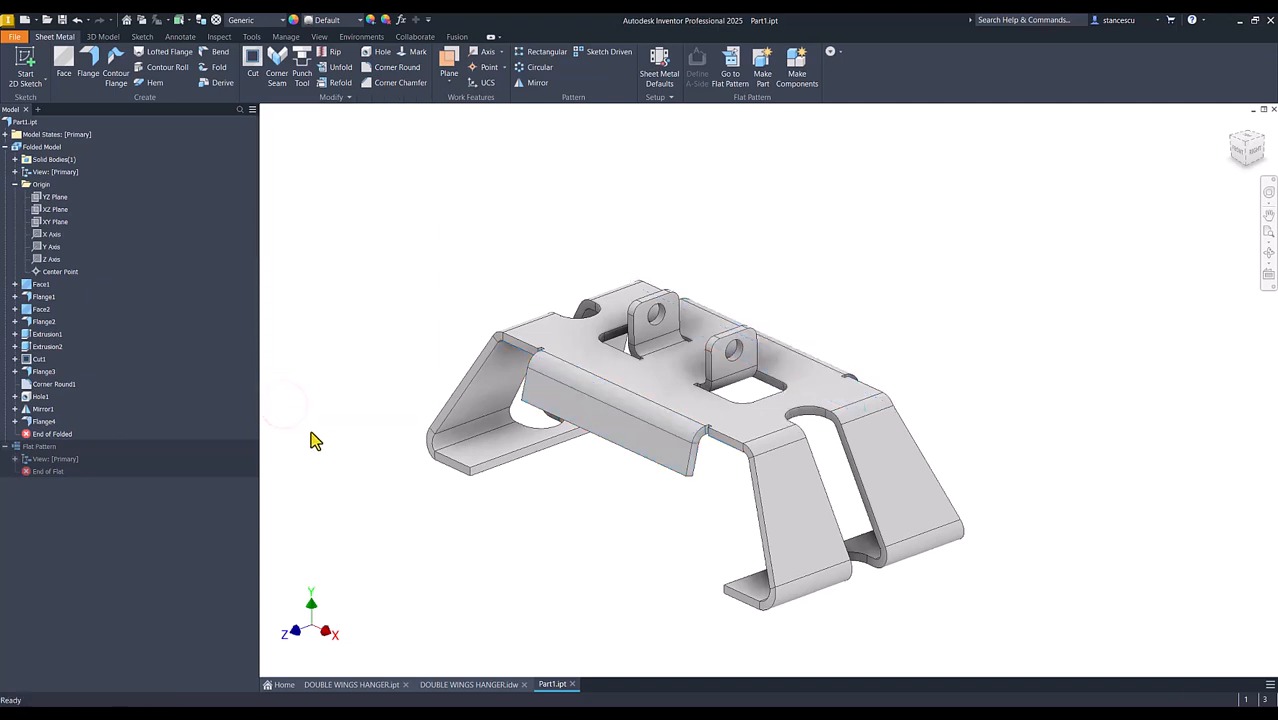
# Measure the distance between the side flange's bend line and its lower edge, and finish measuring
pyautogui.click(357, 489)
pyautogui.press('m')
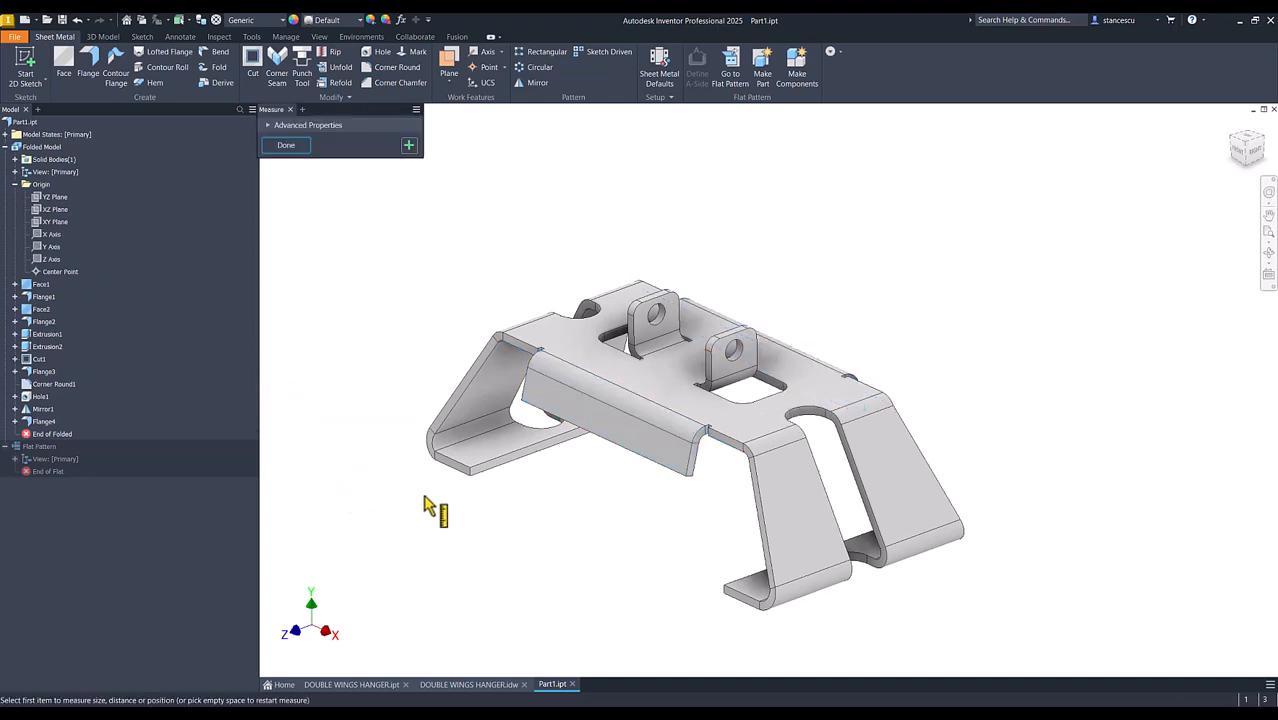
pyautogui.click(632, 425)
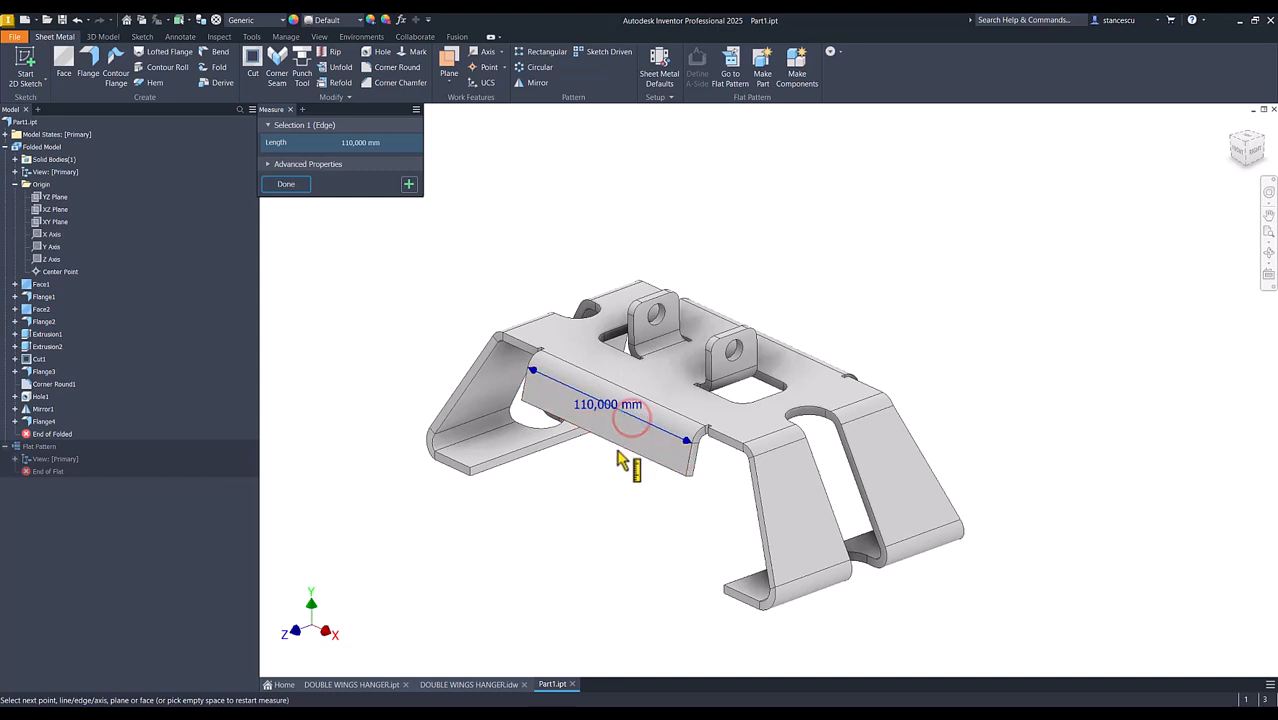
pyautogui.click(622, 447)
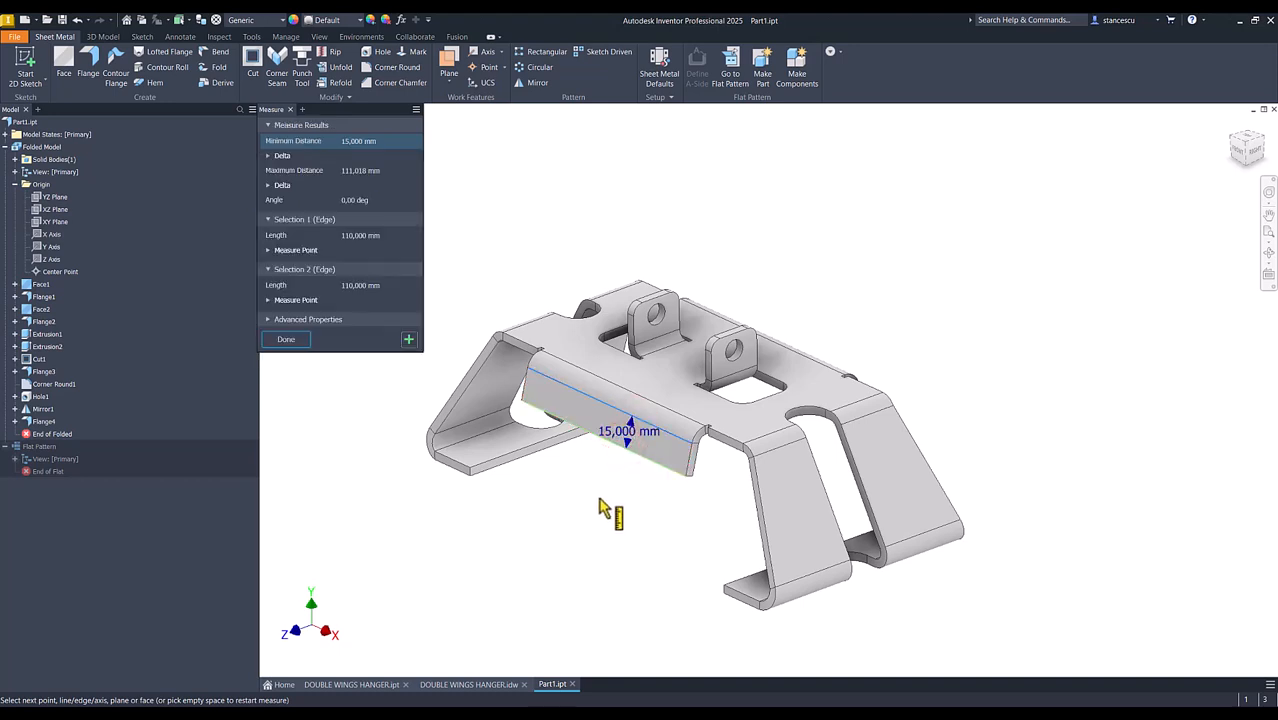
pyautogui.click(300, 341)
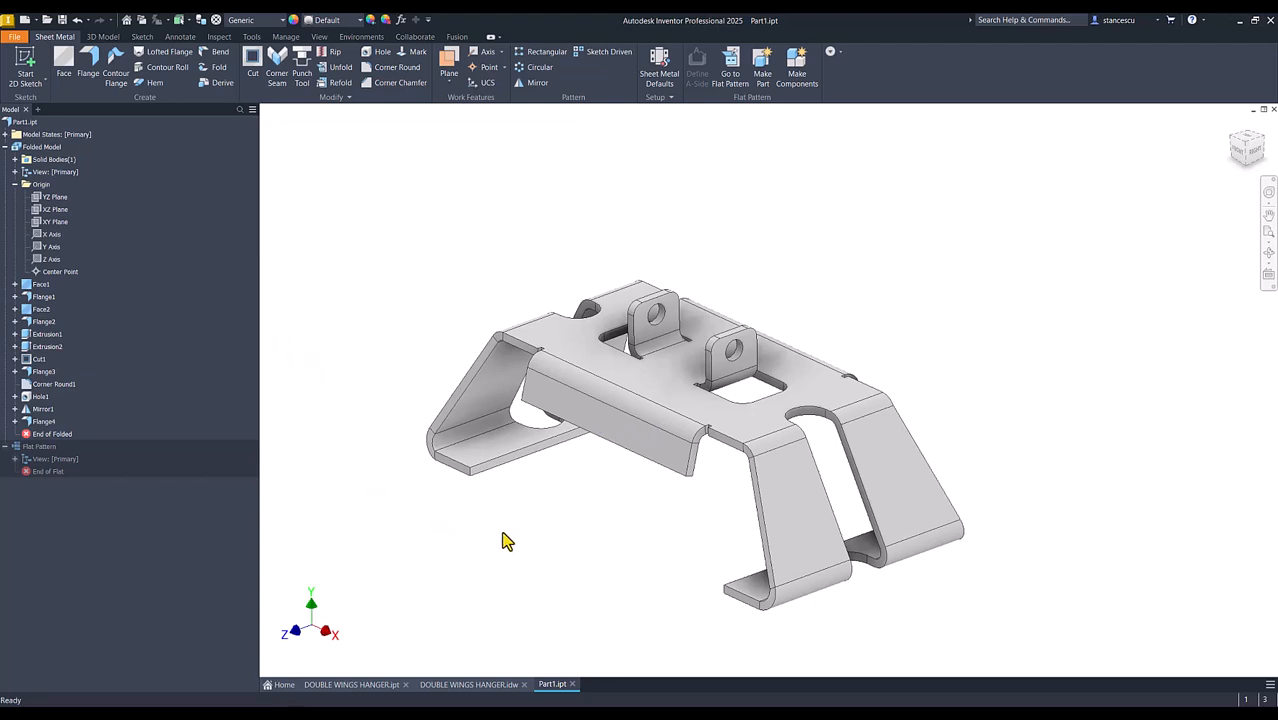
pyautogui.press('F6')
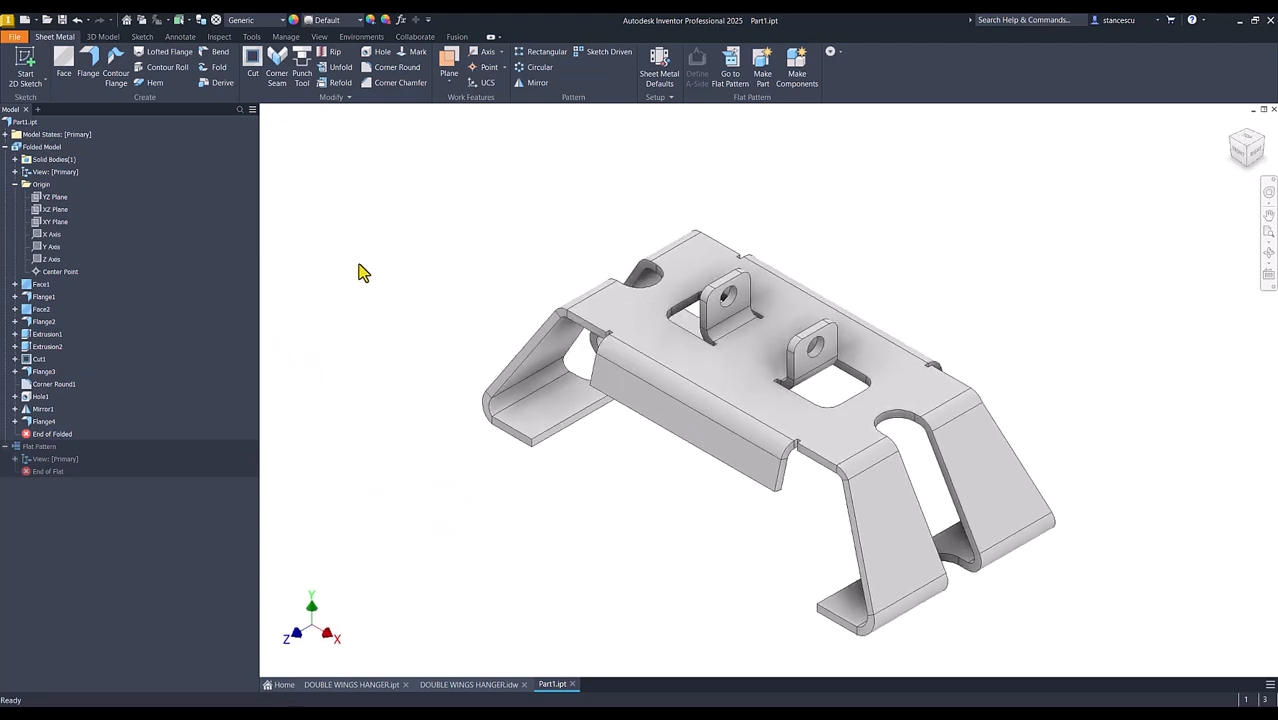
# Check the outer corner radius in the drawing, examine the rounded flange corners on the finished reference part, and return to the part being modelled
pyautogui.click(468, 686)
pyautogui.moveTo(815, 603); pyautogui.dragTo(828, 612)
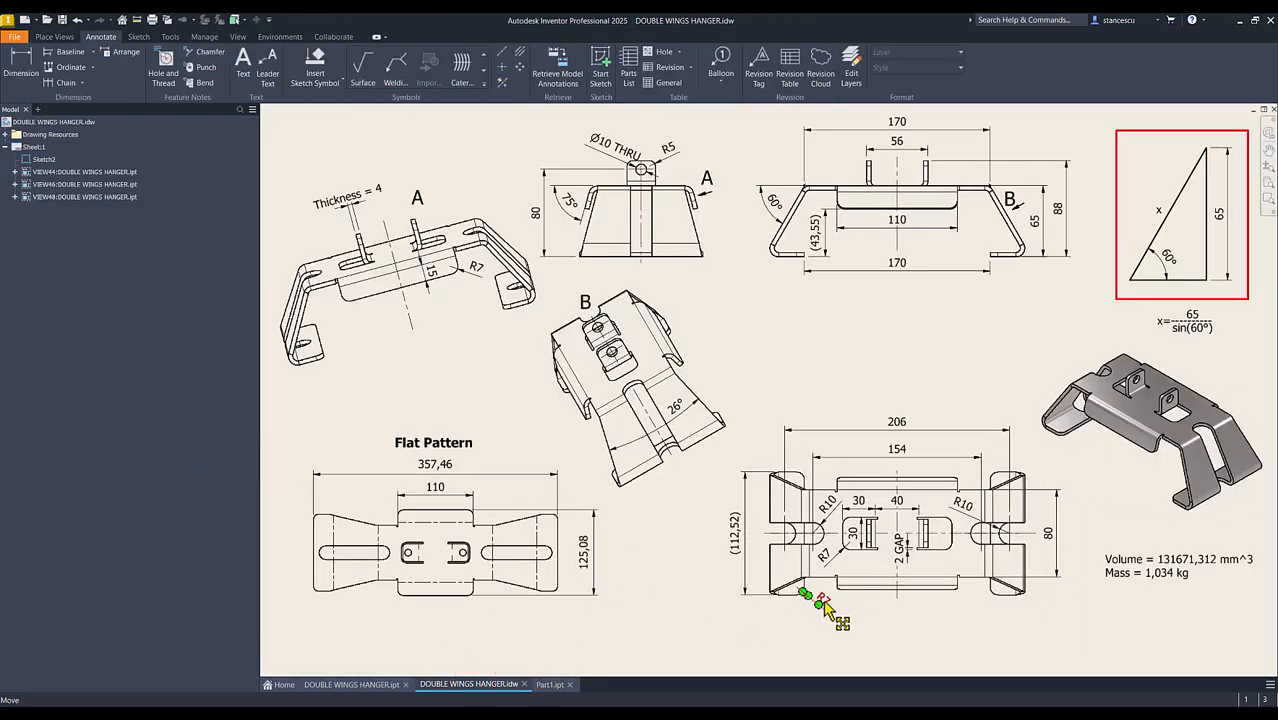
pyautogui.moveTo(825, 601); pyautogui.dragTo(824, 599)
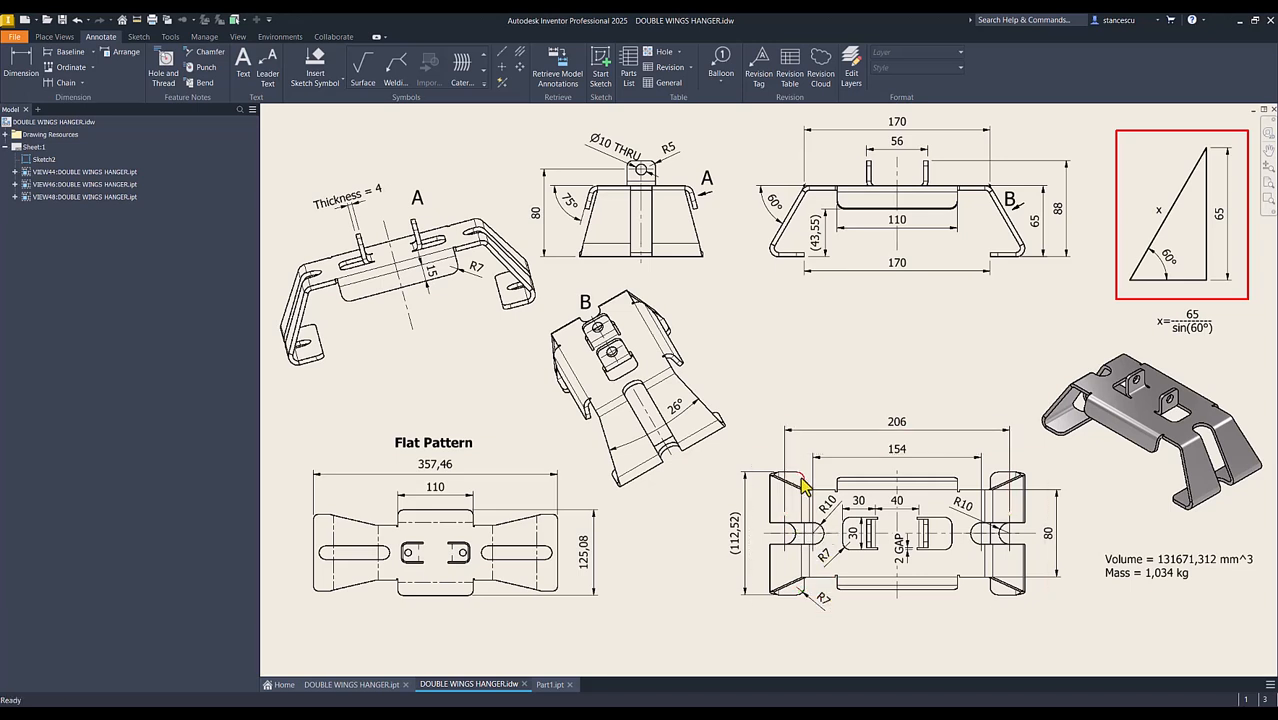
pyautogui.click(365, 685)
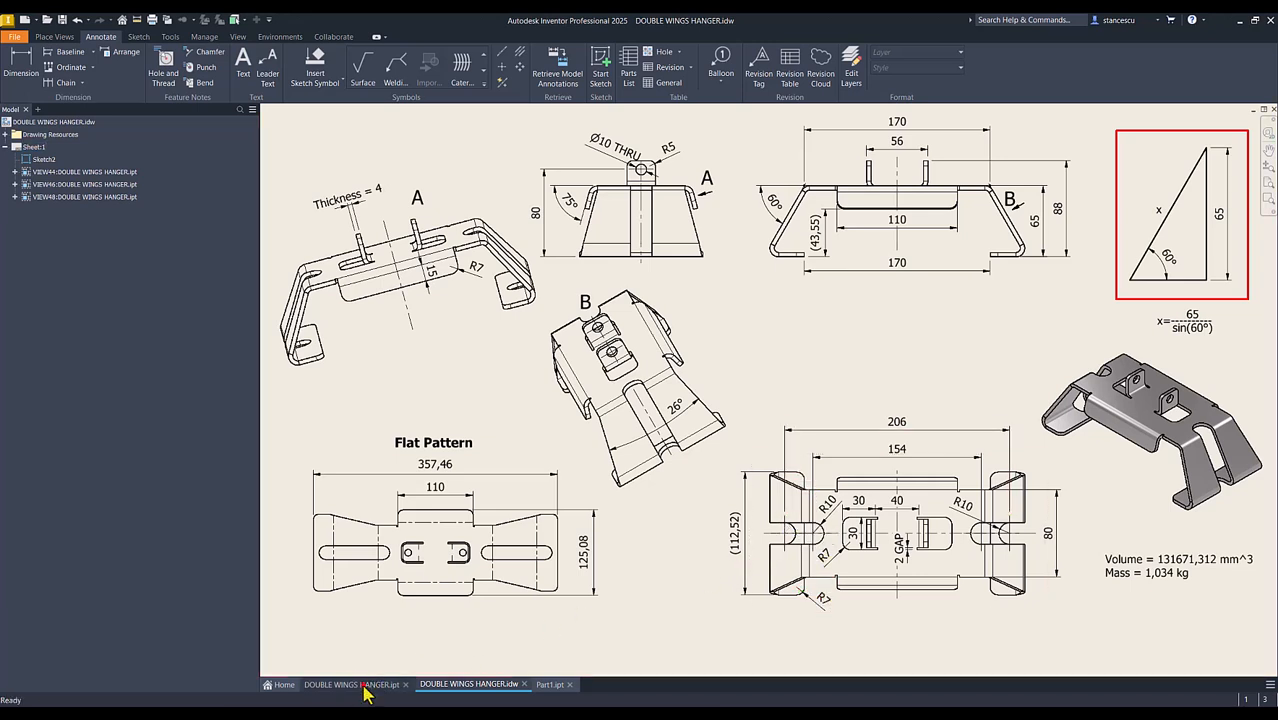
pyautogui.scroll(4, 600, 470)
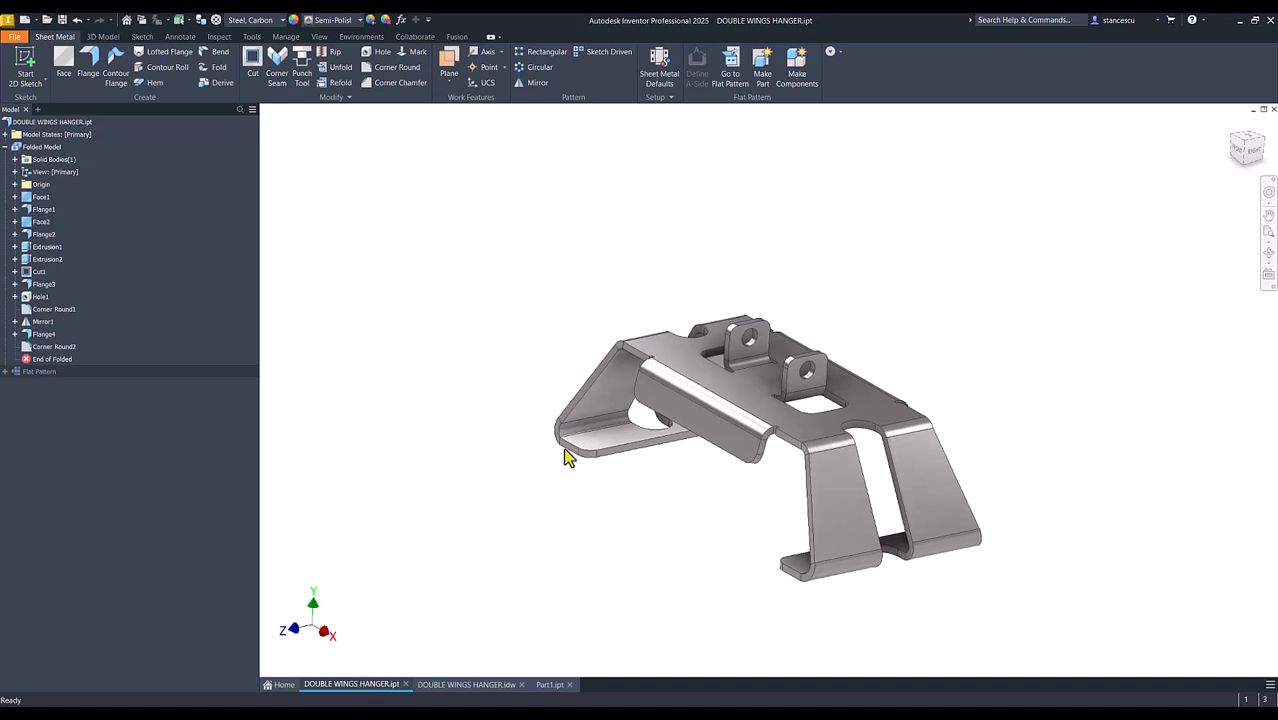
pyautogui.keyDown('shift'); pyautogui.moveTo(795, 625); pyautogui.dragTo(805, 496, button='middle'); pyautogui.keyUp('shift')
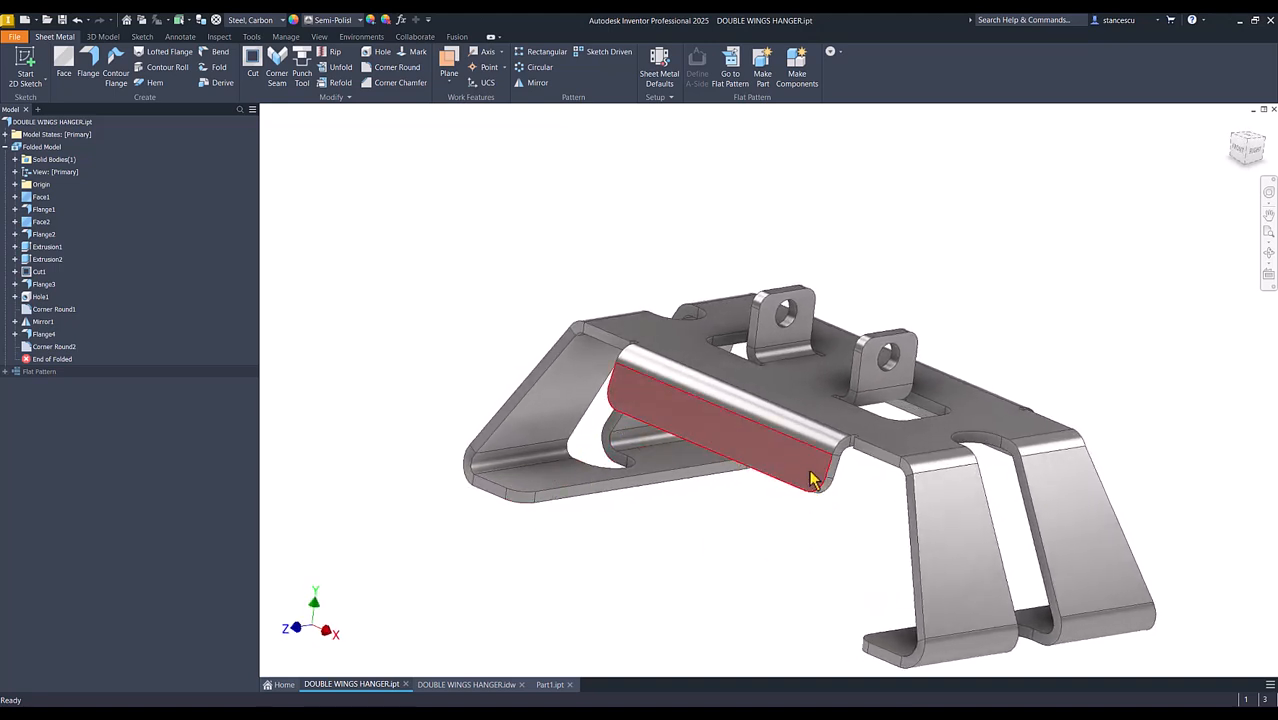
pyautogui.keyDown('shift'); pyautogui.moveTo(848, 650); pyautogui.dragTo(452, 417, button='middle'); pyautogui.keyUp('shift')
pyautogui.press('F6')
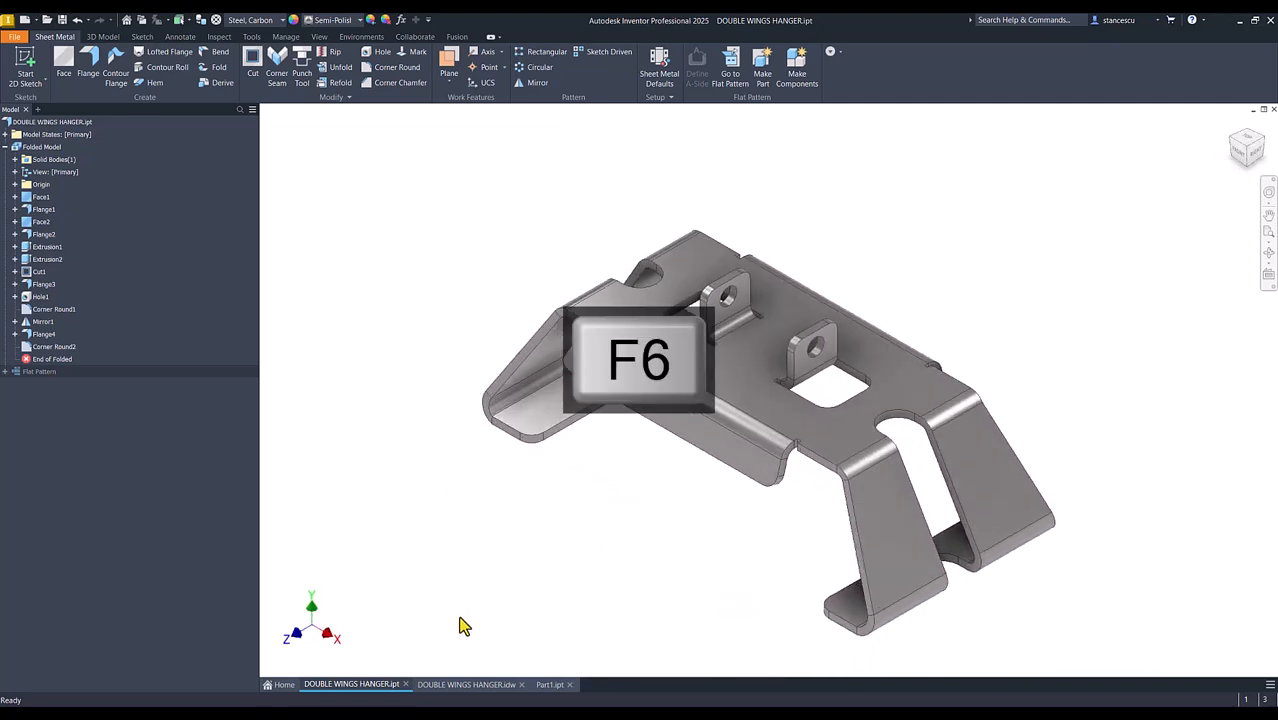
pyautogui.click(549, 686)
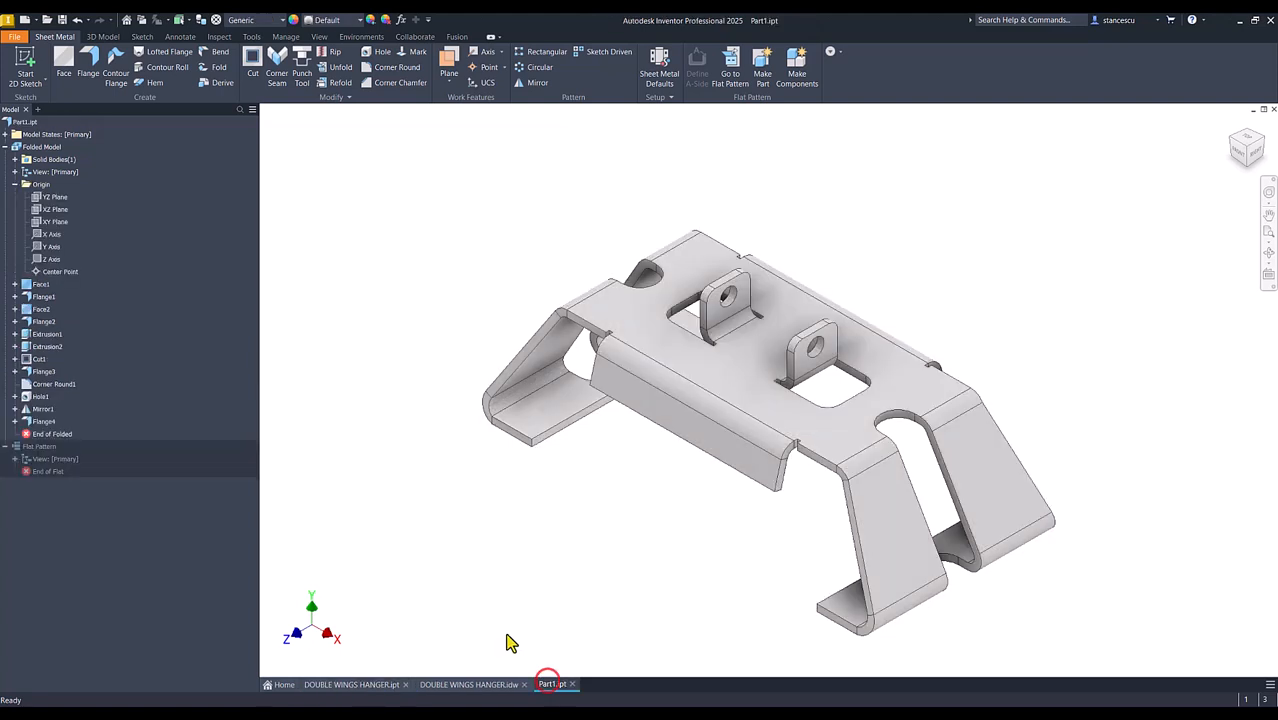
# Start a Corner Round with a 7 mm radius and add the four front corners of the feet and front side flange
pyautogui.click(395, 284)
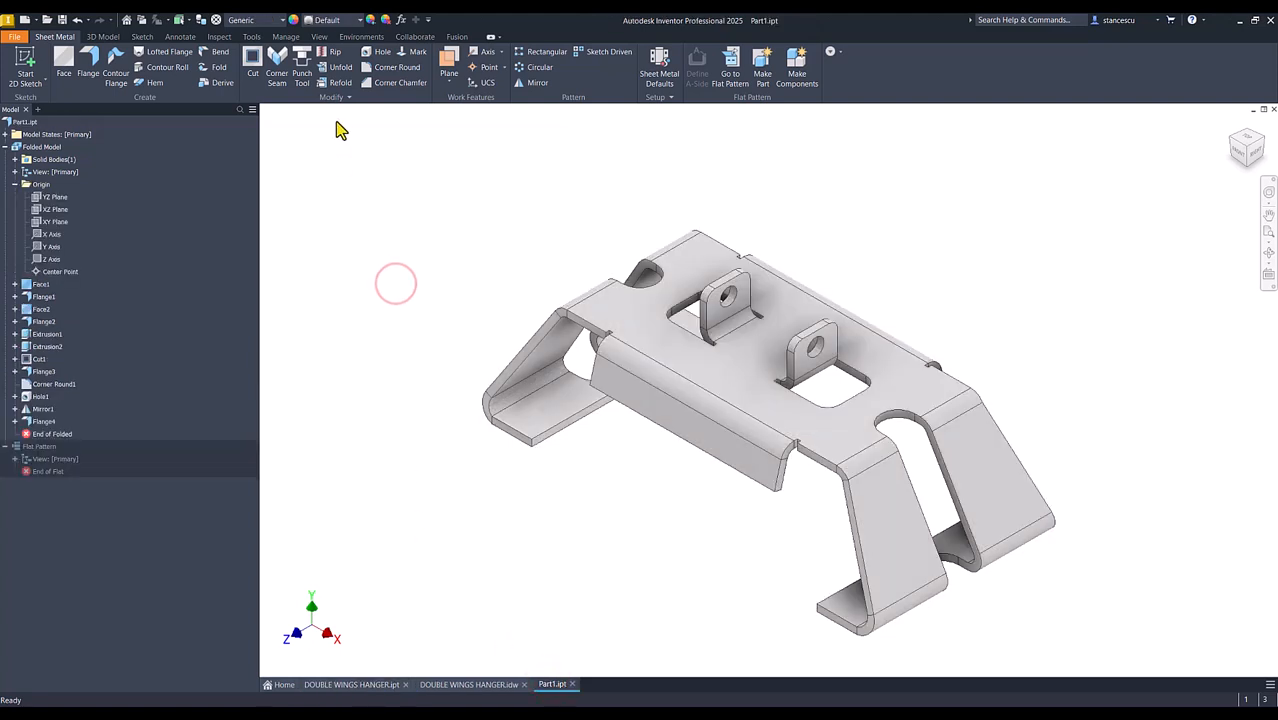
pyautogui.click(382, 67)
pyautogui.click(328, 146)
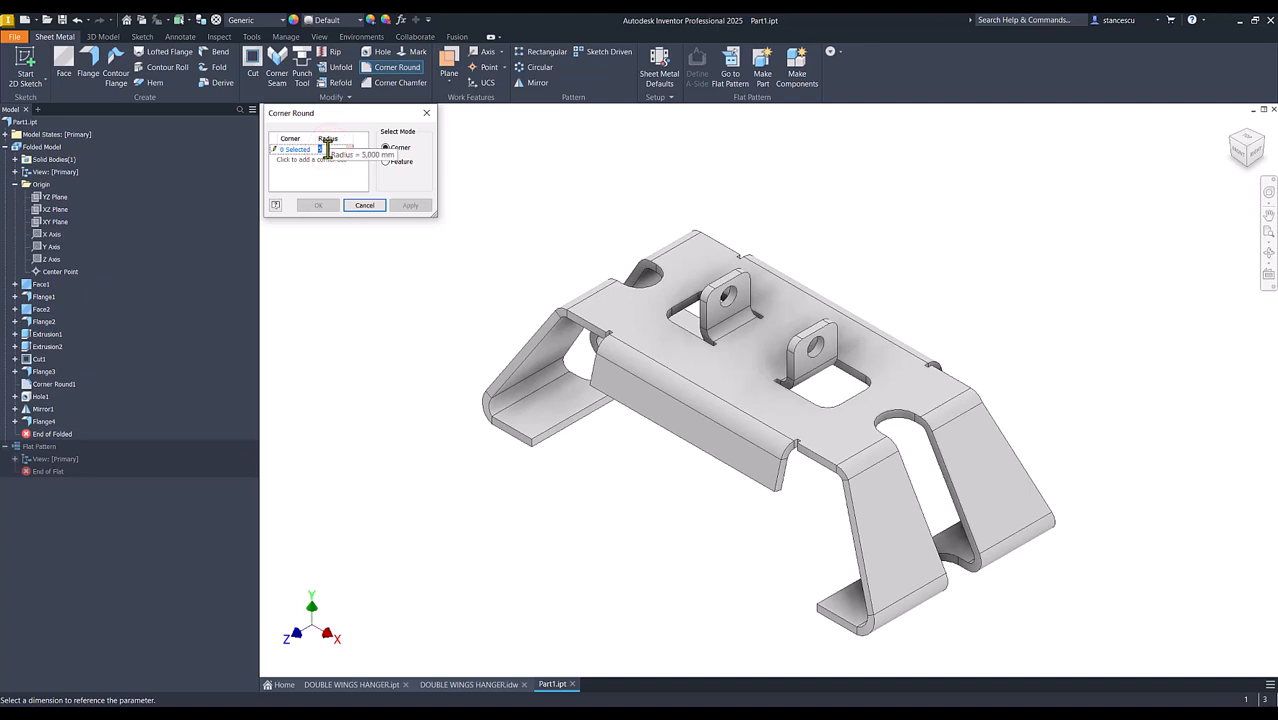
pyautogui.click(276, 150)
pyautogui.click(532, 445)
pyautogui.click(597, 392)
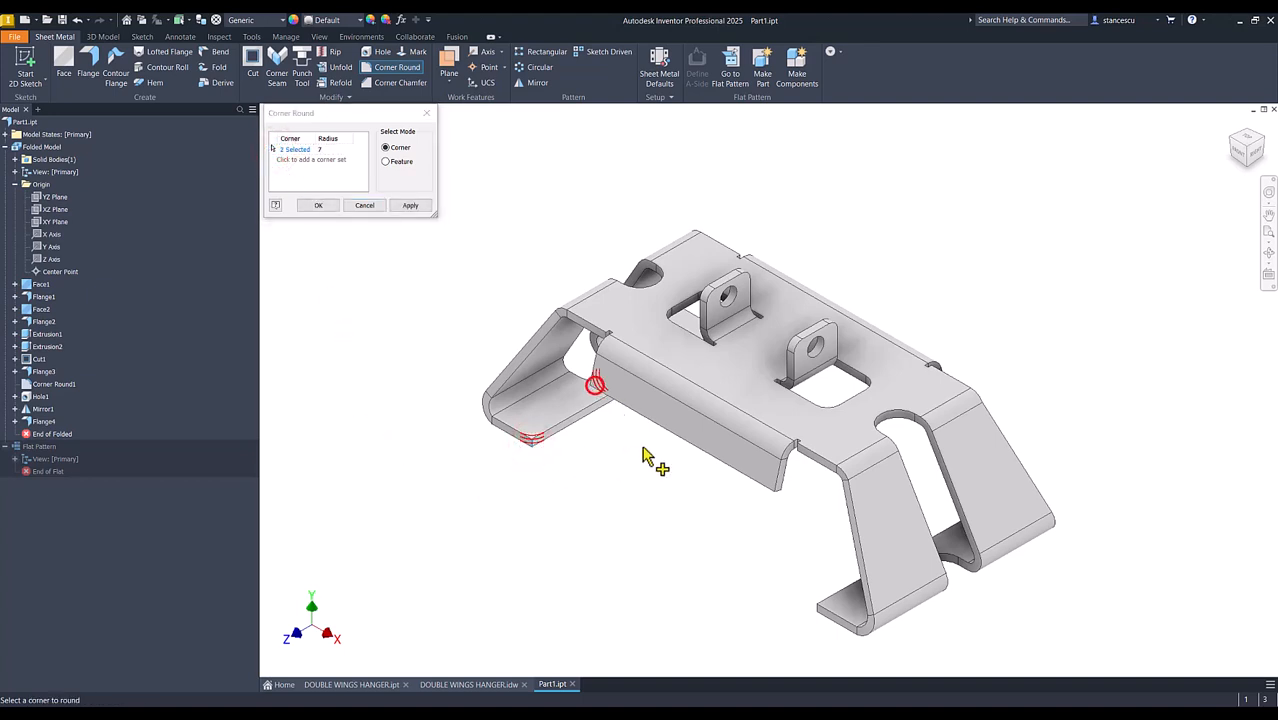
pyautogui.click(777, 487)
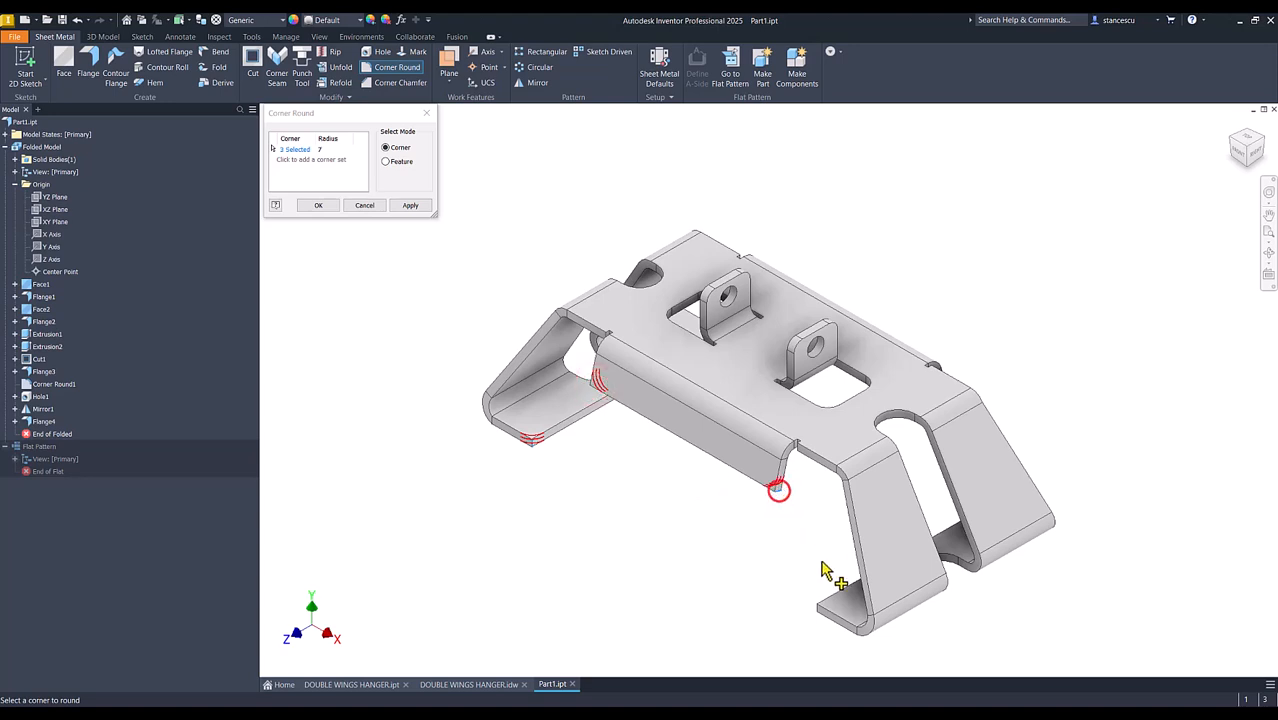
pyautogui.click(821, 612)
# Add the four rear corners of the feet and rear side flange to the corner round and create it
pyautogui.keyDown('shift'); pyautogui.moveTo(773, 625); pyautogui.dragTo(688, 622, button='middle'); pyautogui.keyUp('shift')
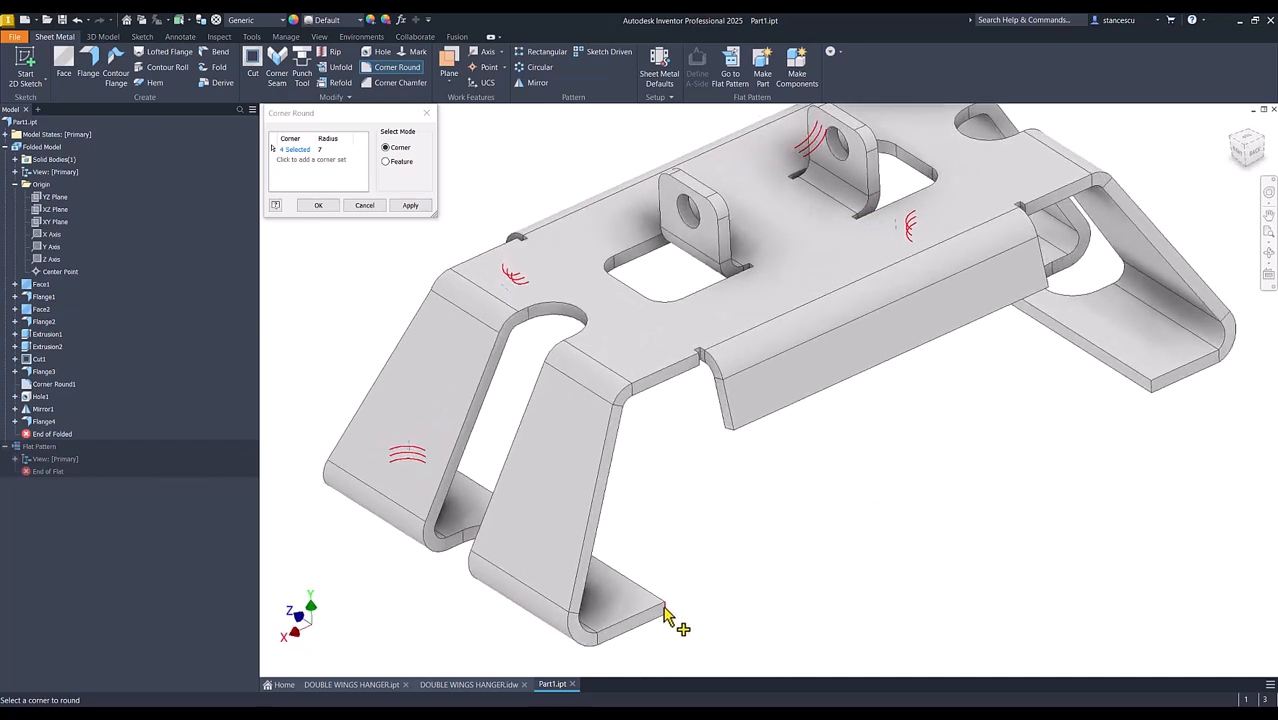
pyautogui.click(664, 608)
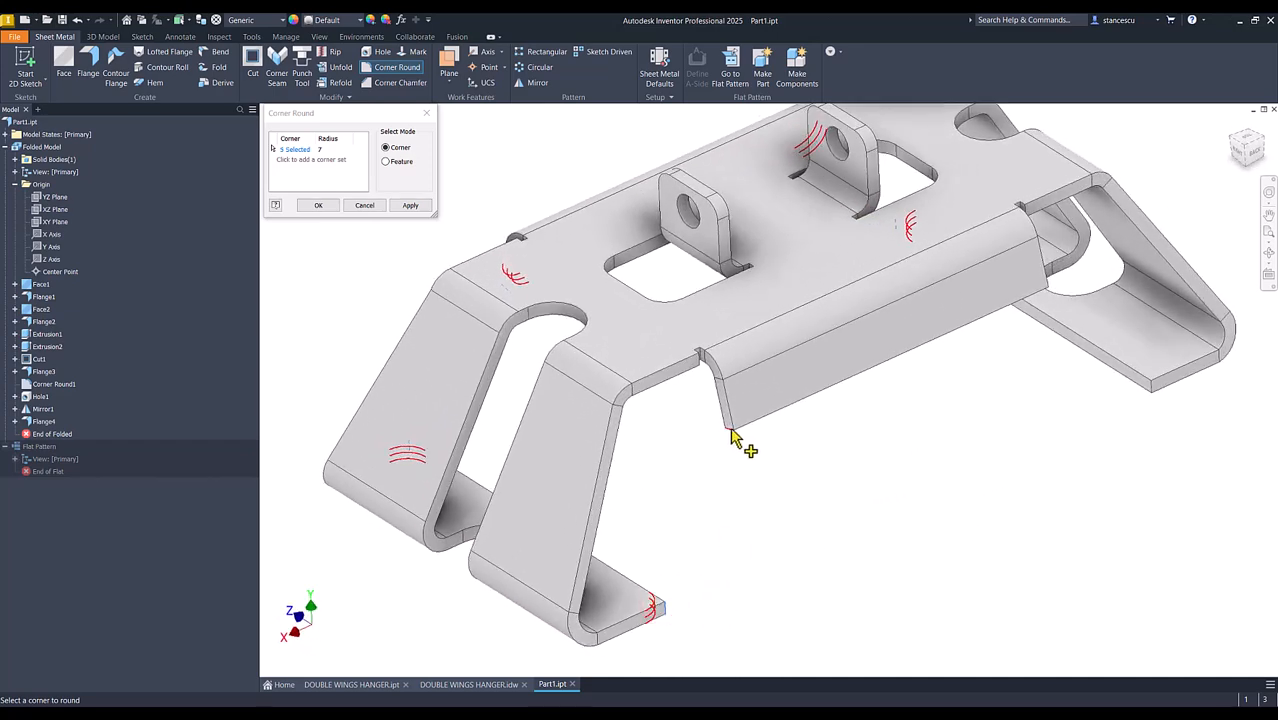
pyautogui.keyDown('shift'); pyautogui.moveTo(999, 374); pyautogui.dragTo(1052, 545, button='middle'); pyautogui.keyUp('shift')
pyautogui.click(868, 400)
pyautogui.click(1052, 545)
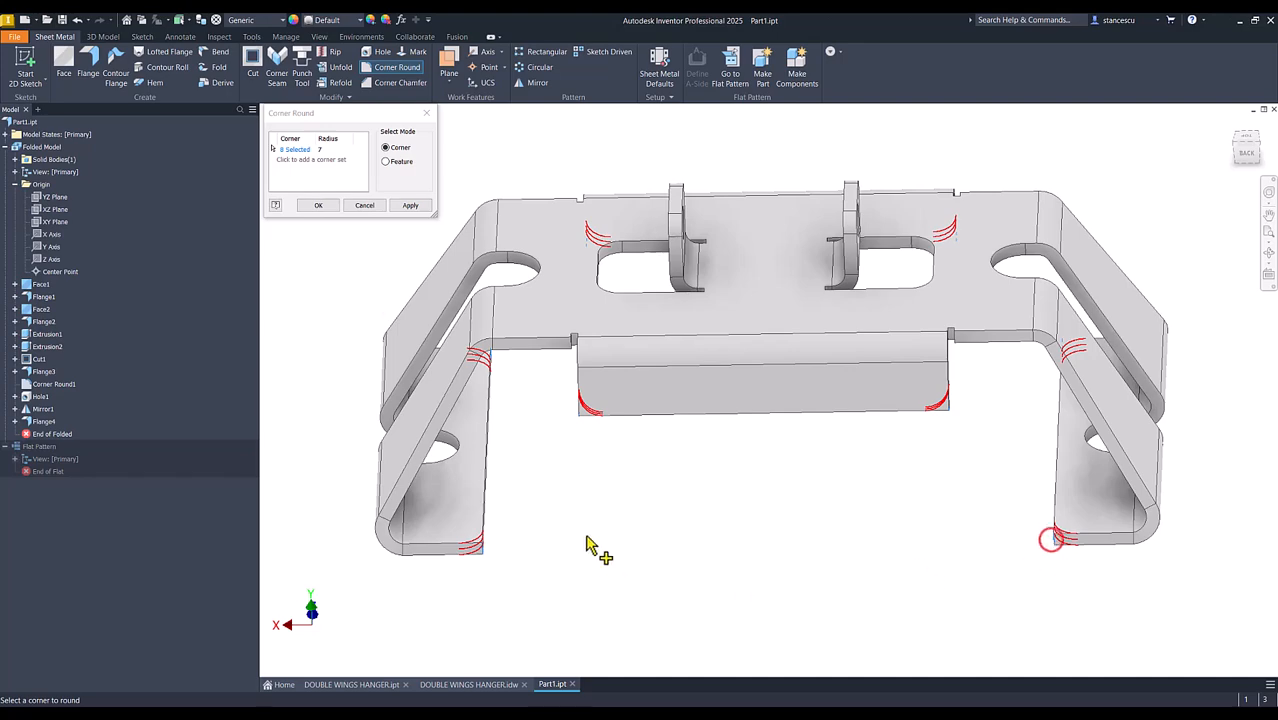
pyautogui.click(318, 206)
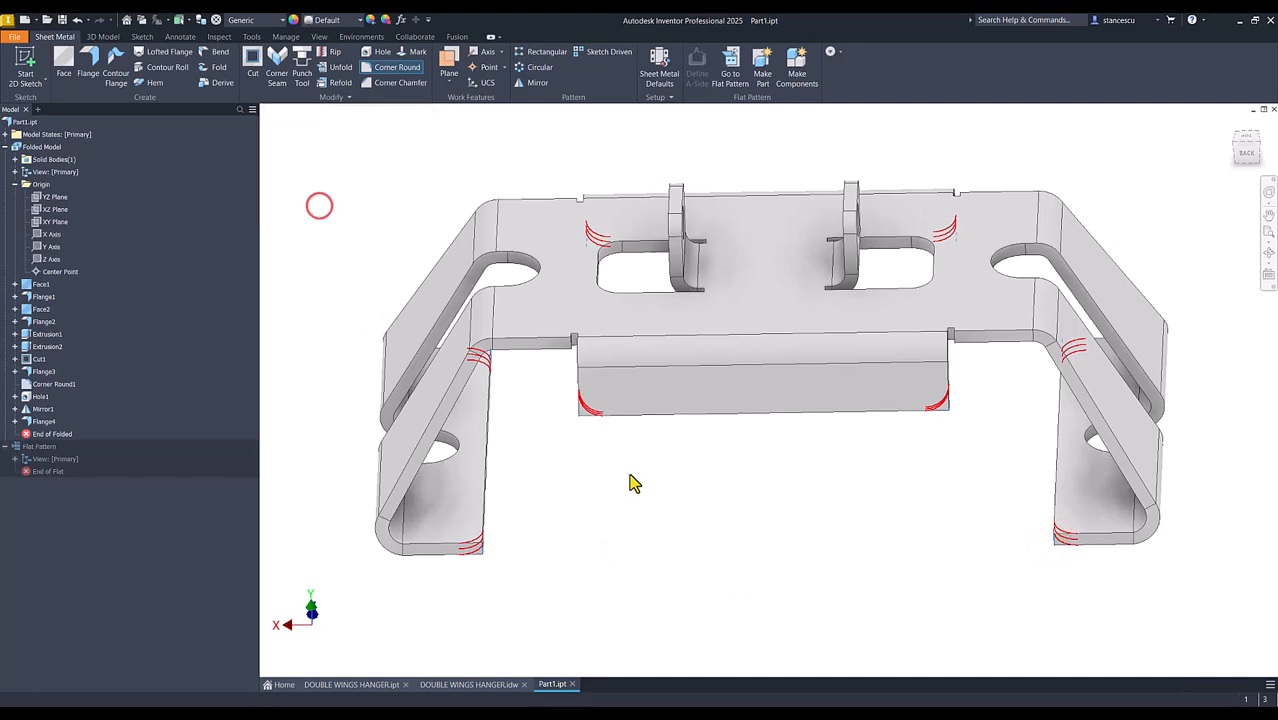
pyautogui.press('F6')
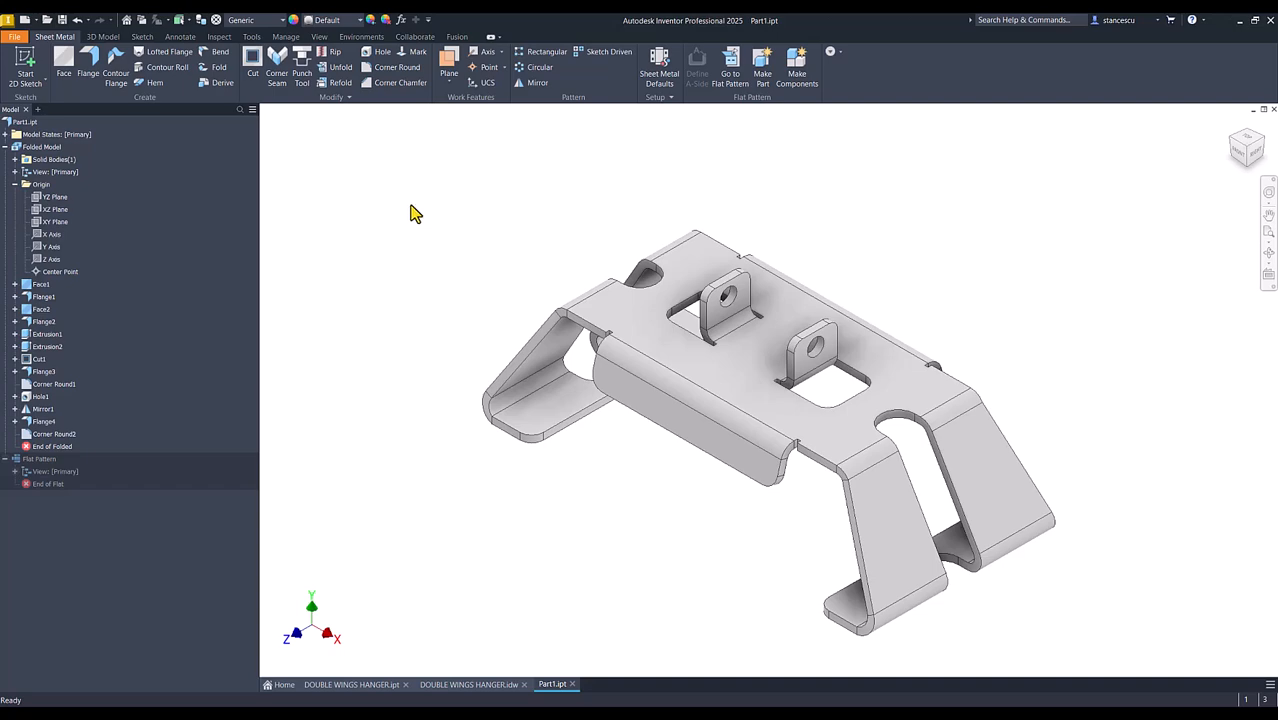
# Check the volume and mass noted in the drawing, and update the modelled part's physical properties in iProperties
pyautogui.click(480, 684)
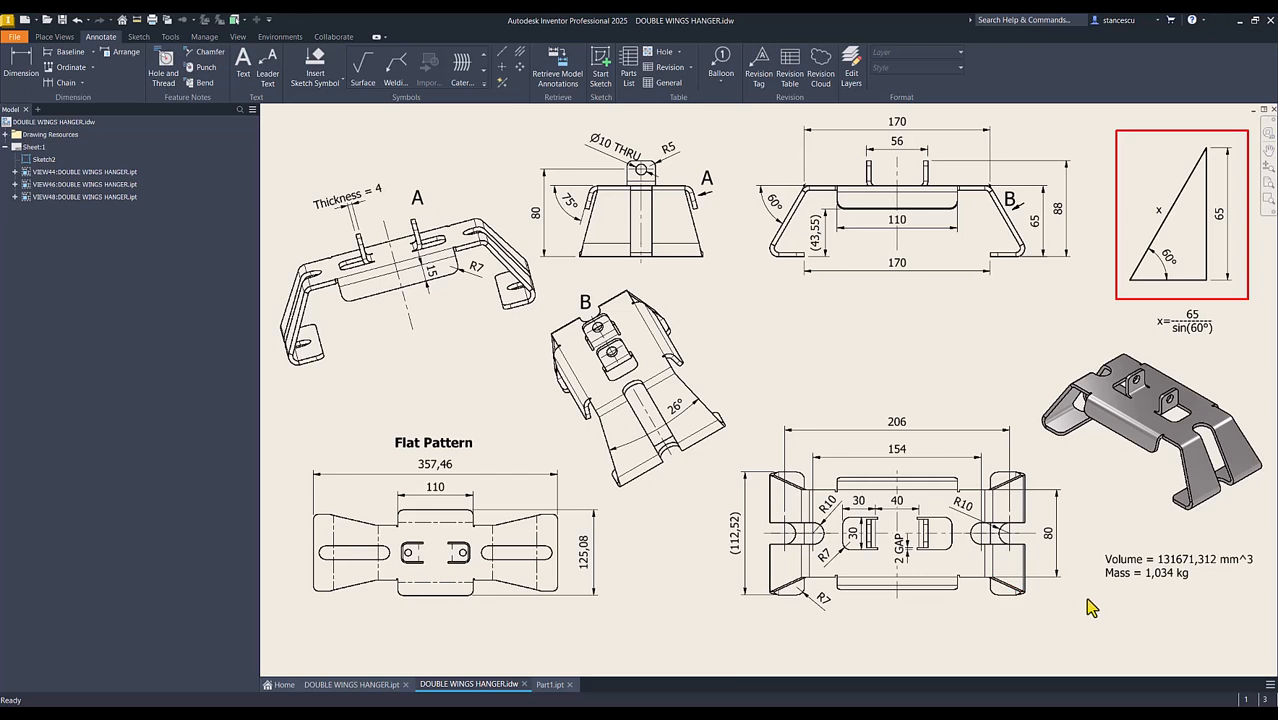
pyautogui.click(550, 685)
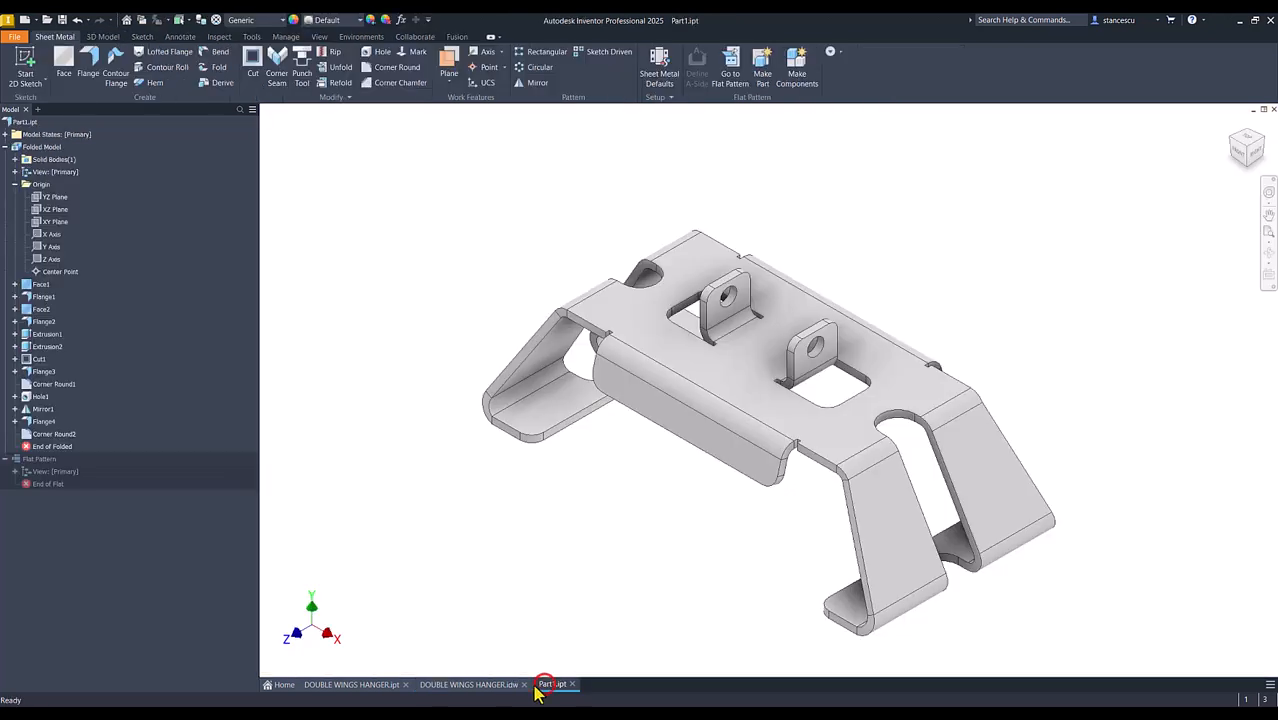
pyautogui.click(6, 147)
pyautogui.rightClick(10, 124)
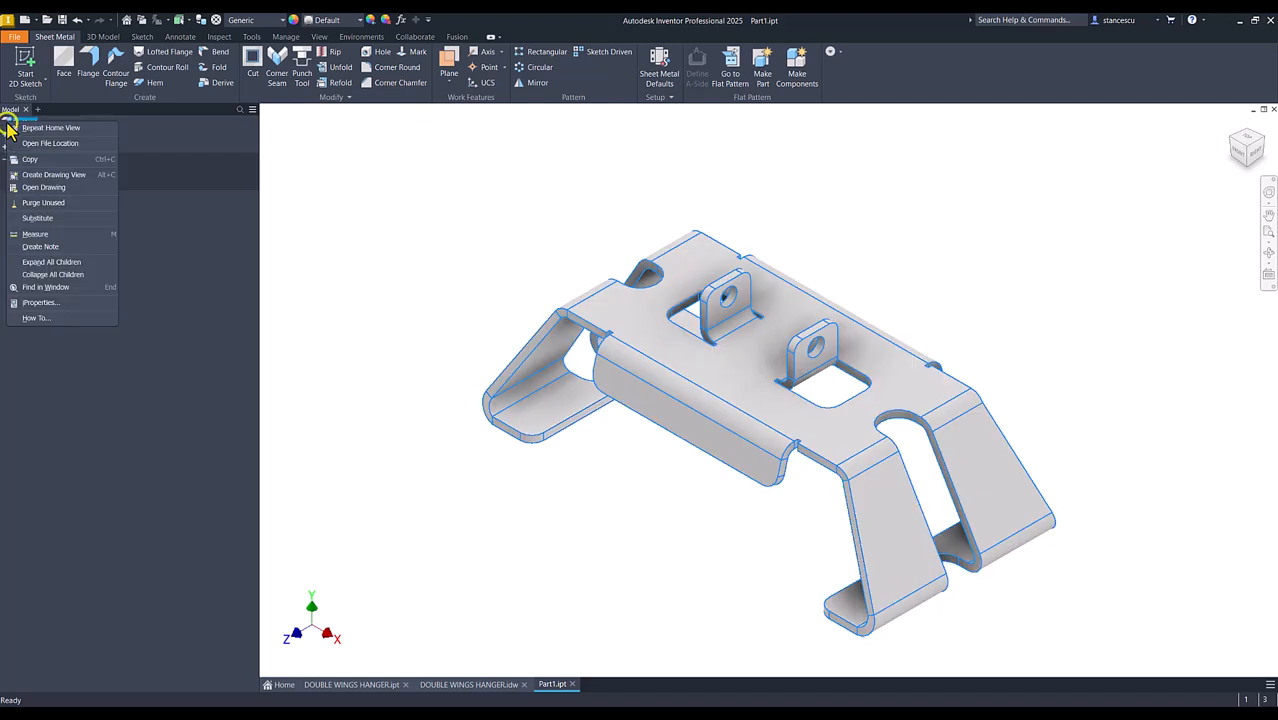
pyautogui.click(50, 303)
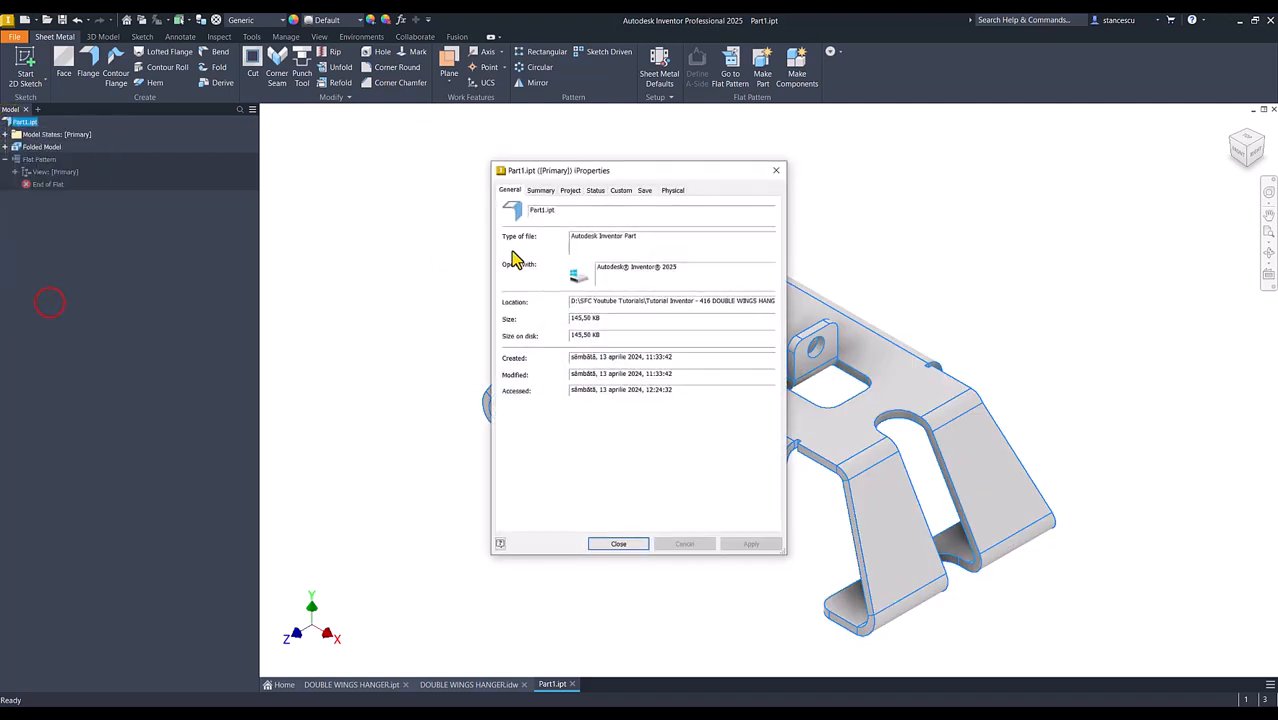
pyautogui.click(673, 190)
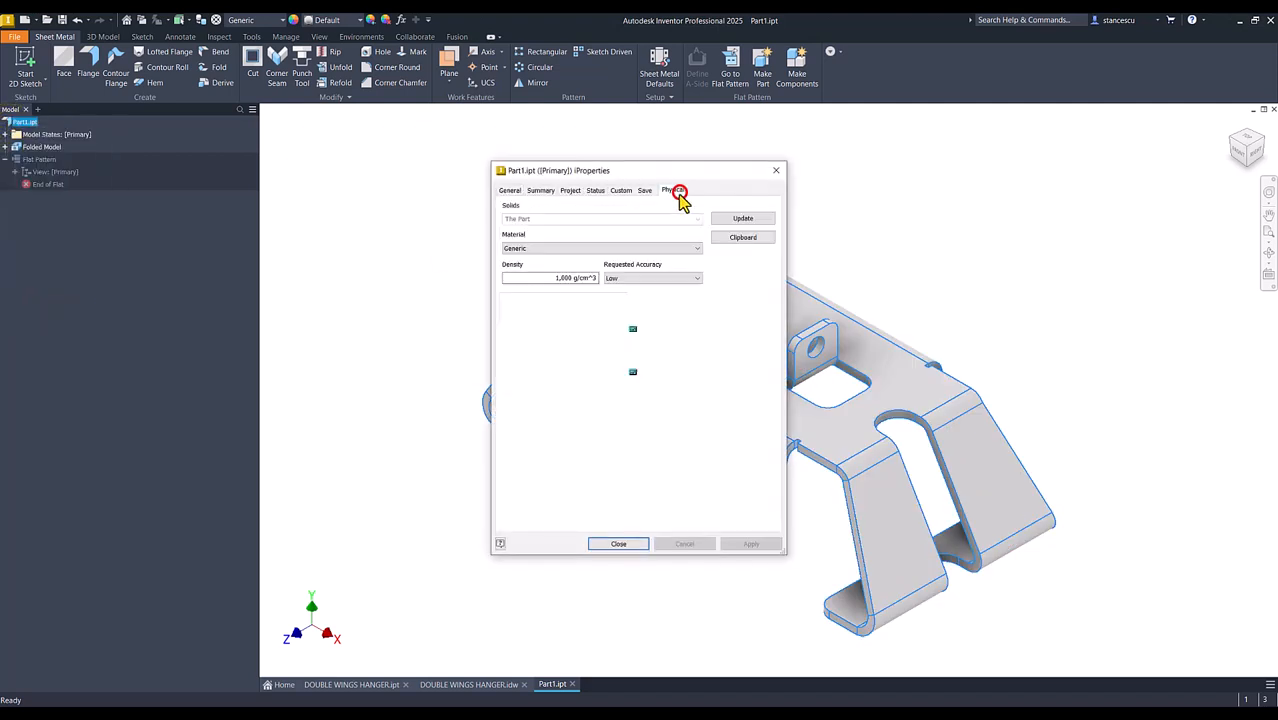
pyautogui.click(737, 219)
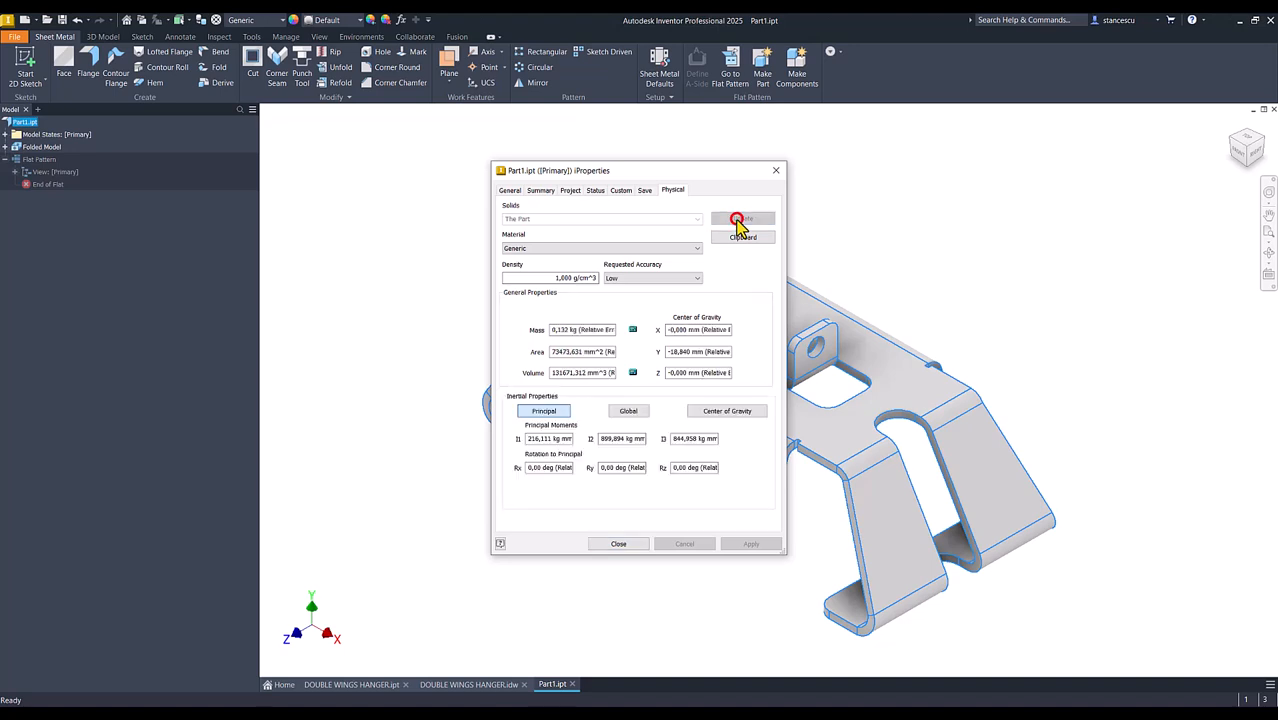
# Copy the part's volume value from the physical properties and close iProperties
pyautogui.doubleClick(605, 373)
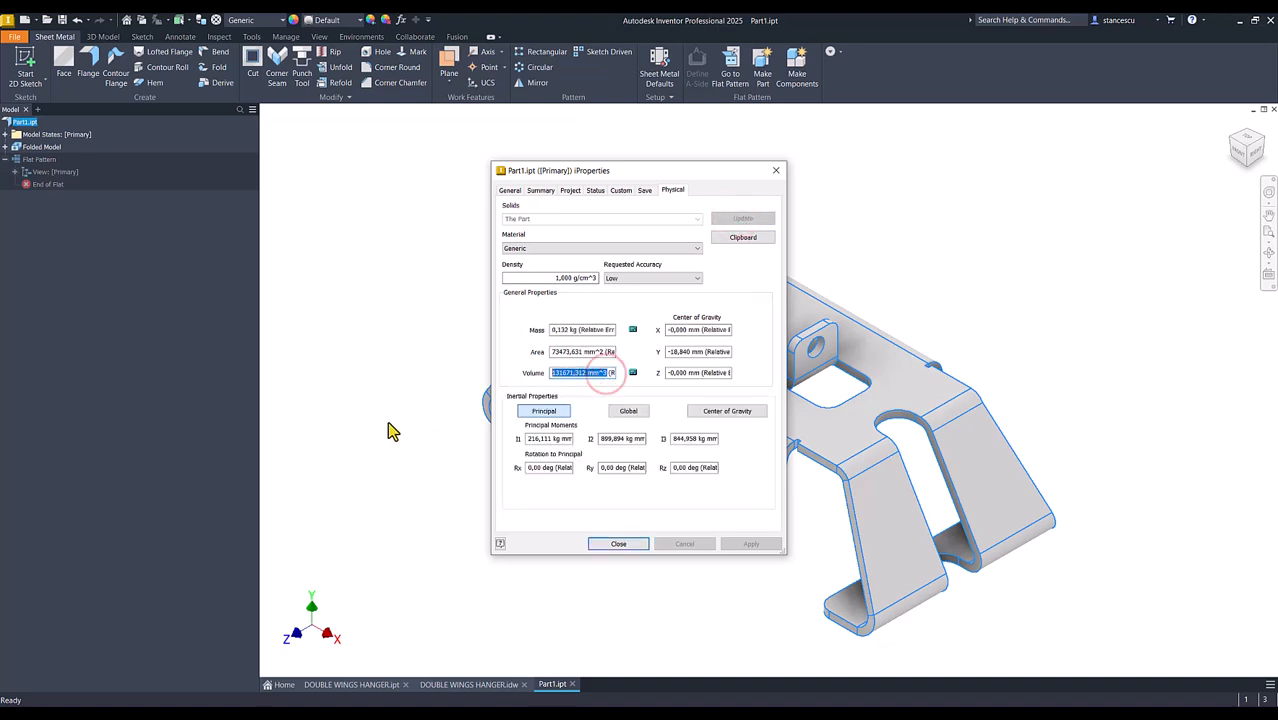
pyautogui.hotkey('ctrl', 'c')
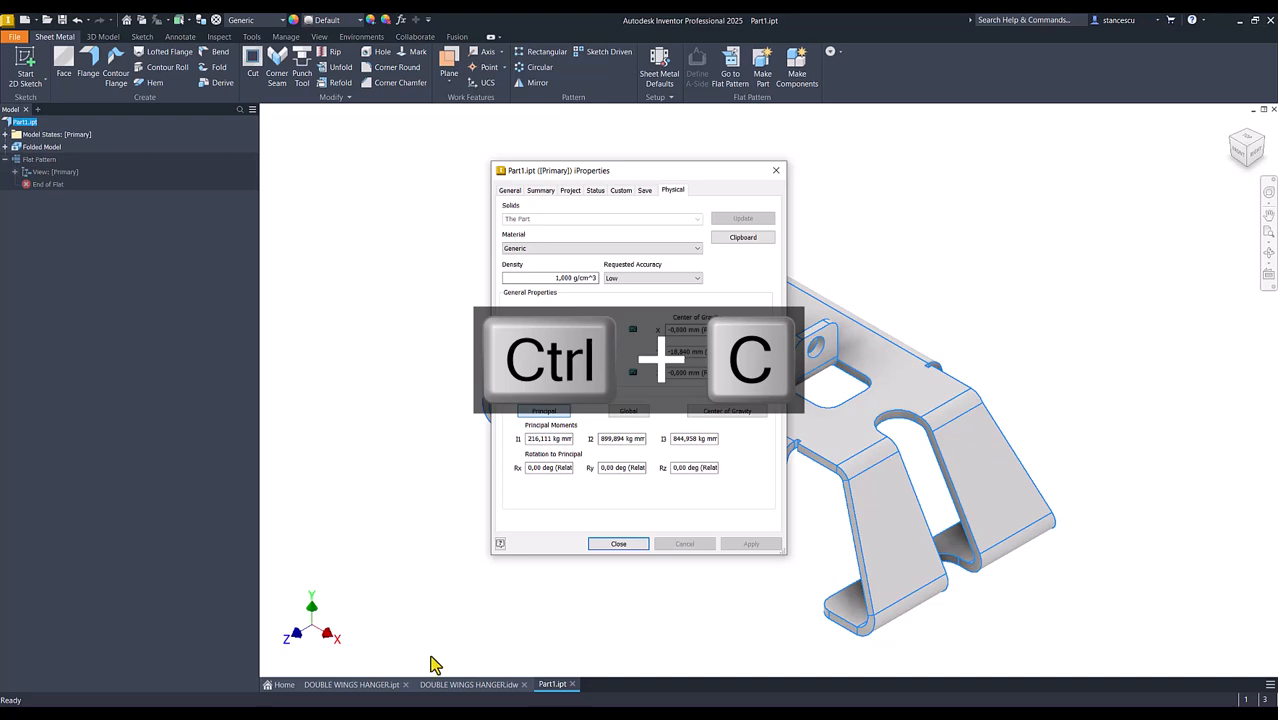
pyautogui.click(620, 544)
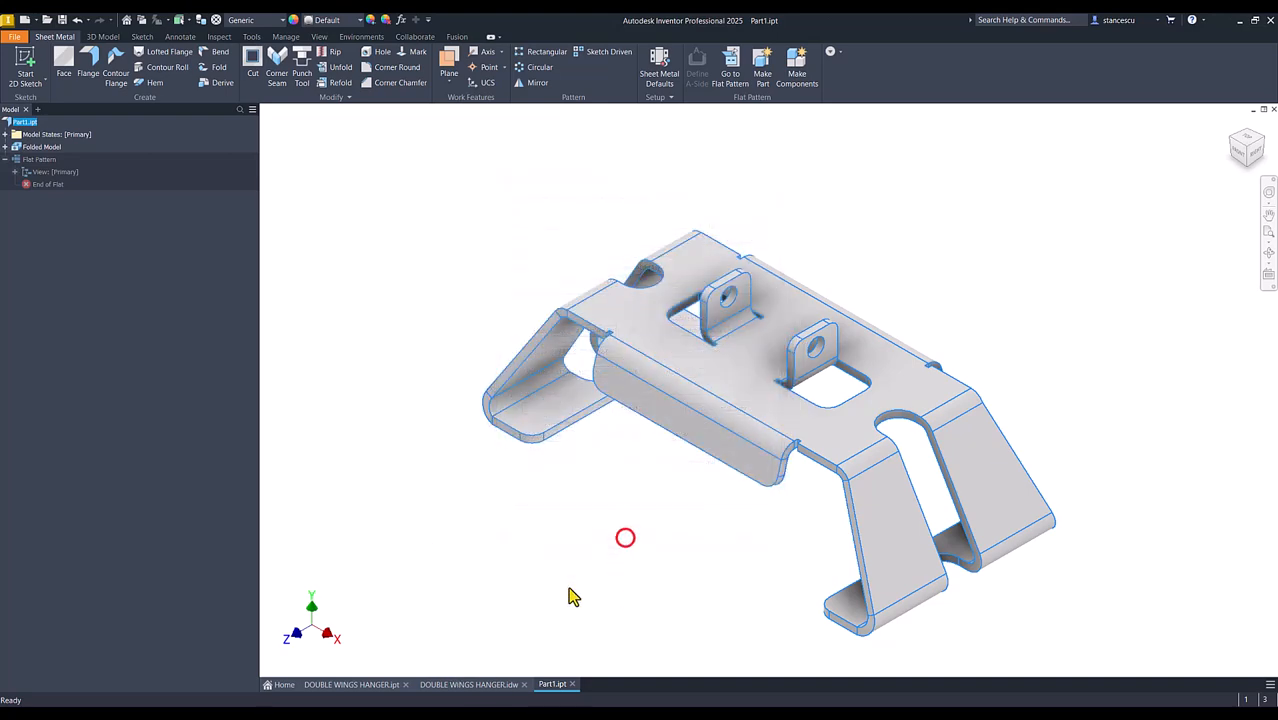
# Paste the copied volume after the existing volume in the drawing's text note to compare them, and discard the note edit
pyautogui.click(467, 684)
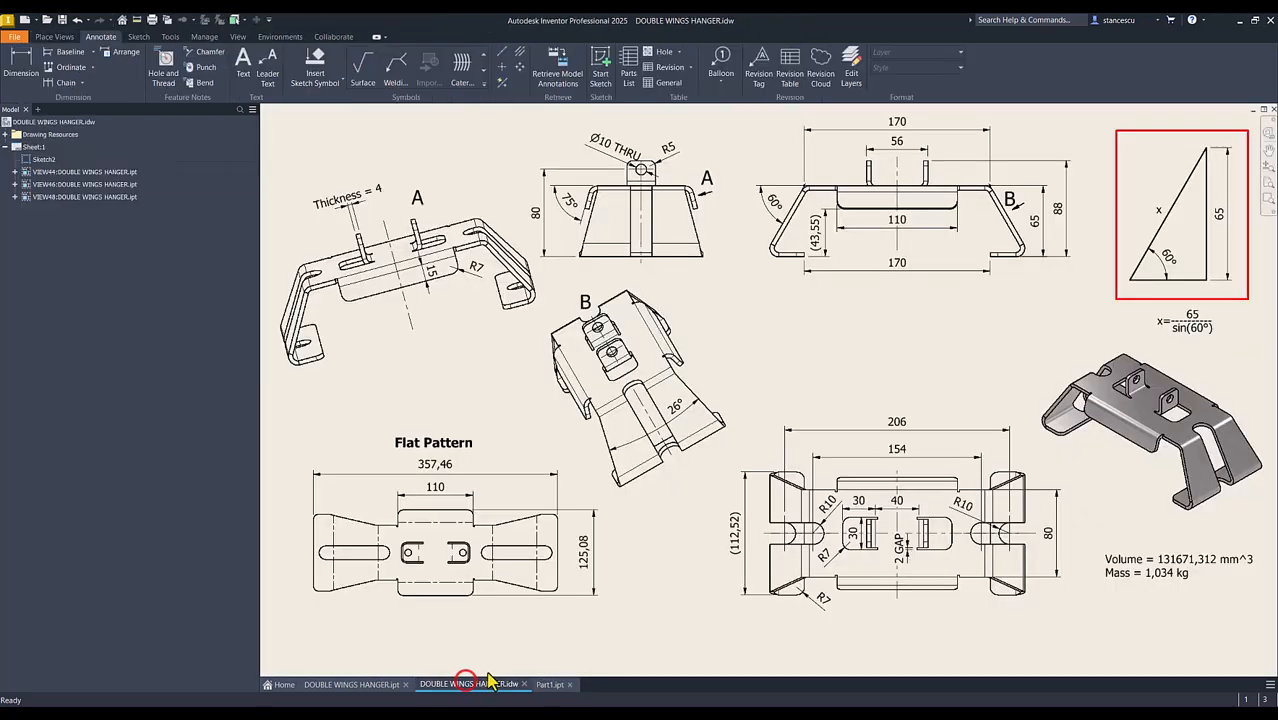
pyautogui.click(1150, 561)
pyautogui.doubleClick(1148, 561)
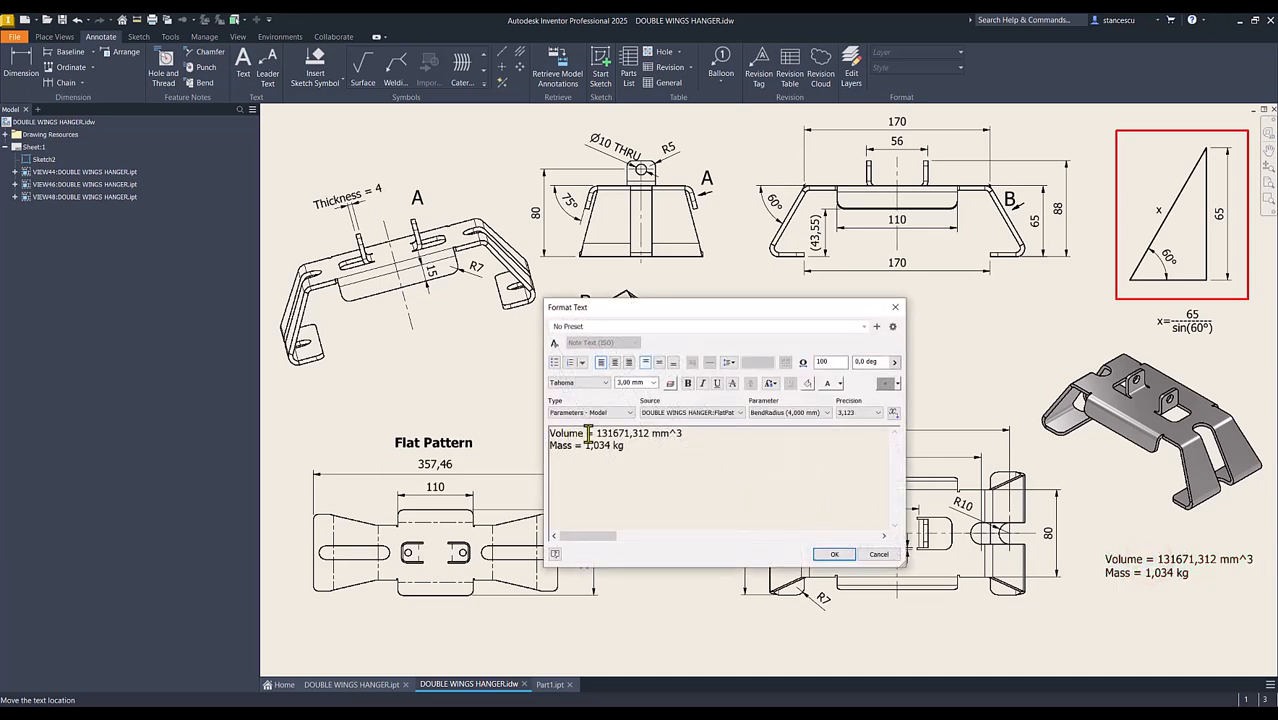
pyautogui.moveTo(598, 433); pyautogui.dragTo(688, 433)
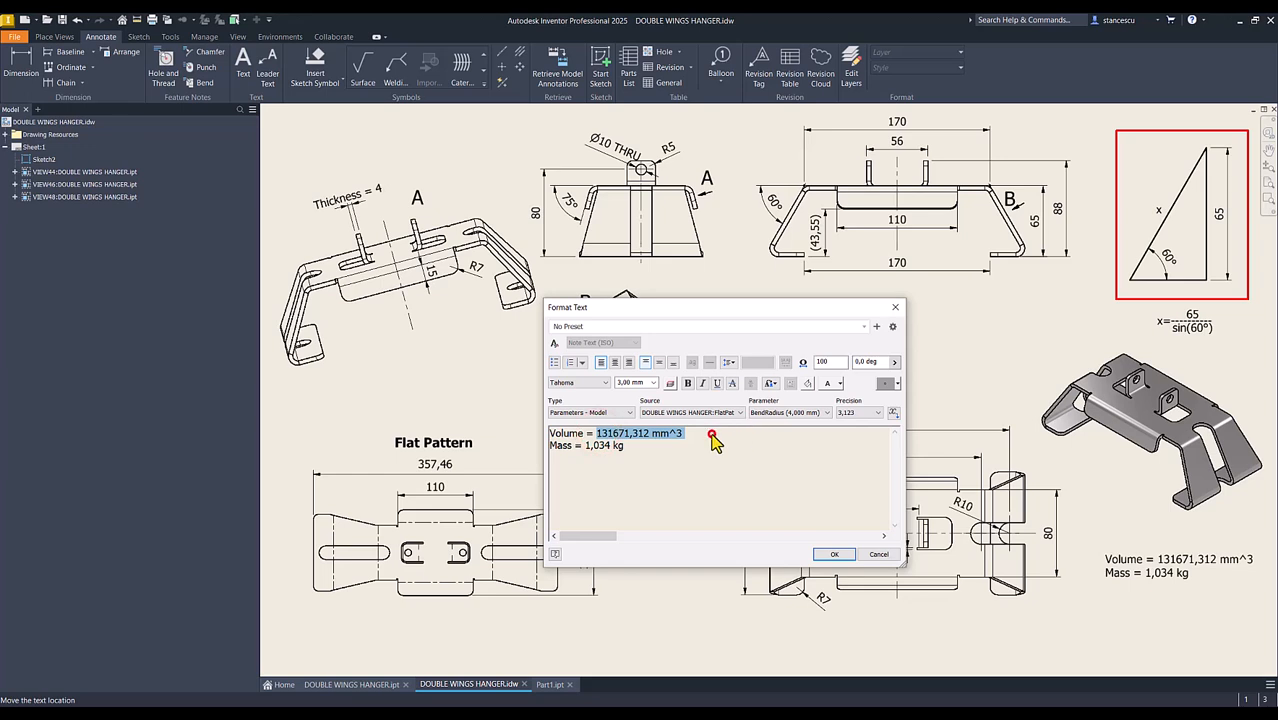
pyautogui.click(709, 433)
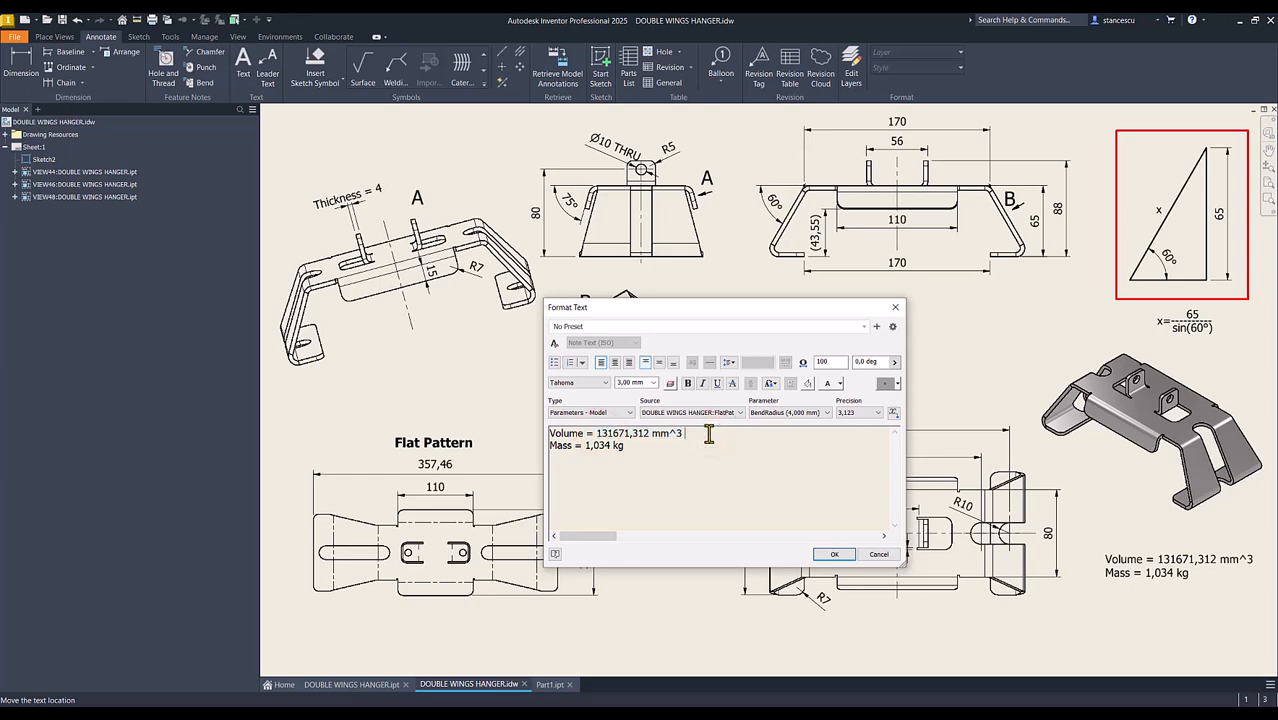
pyautogui.hotkey('ctrl', 'v')
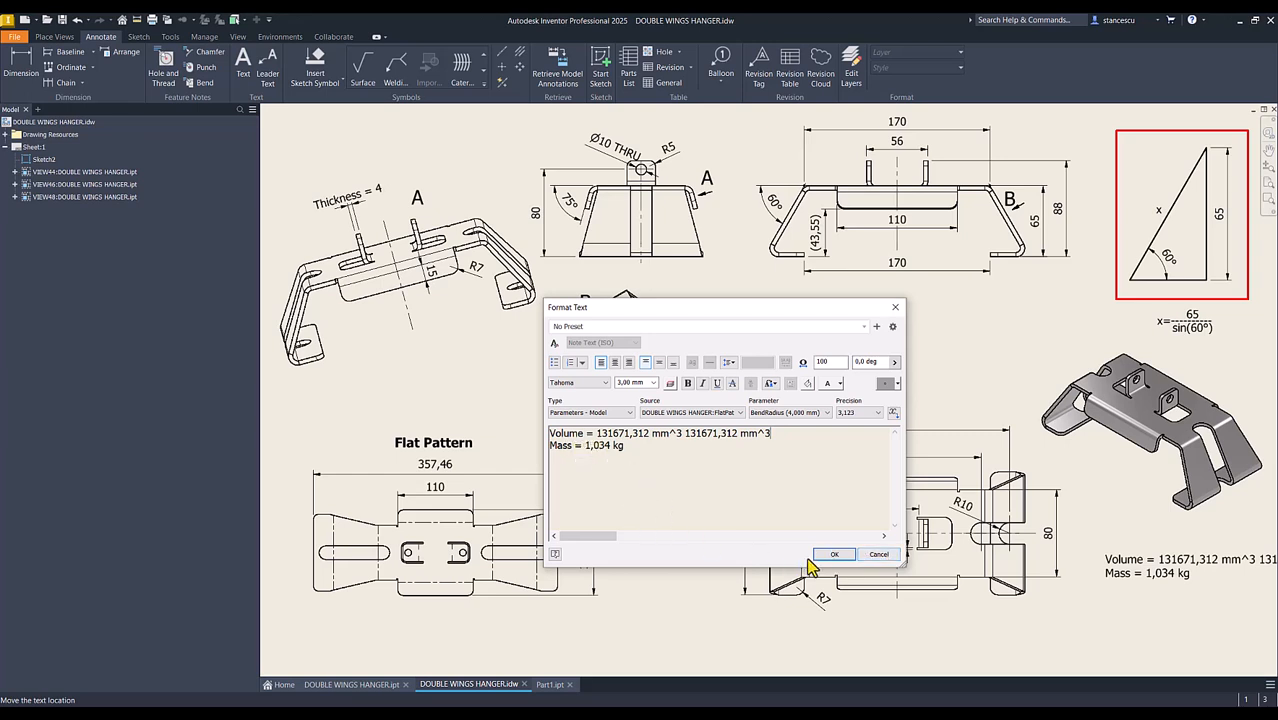
pyautogui.click(879, 554)
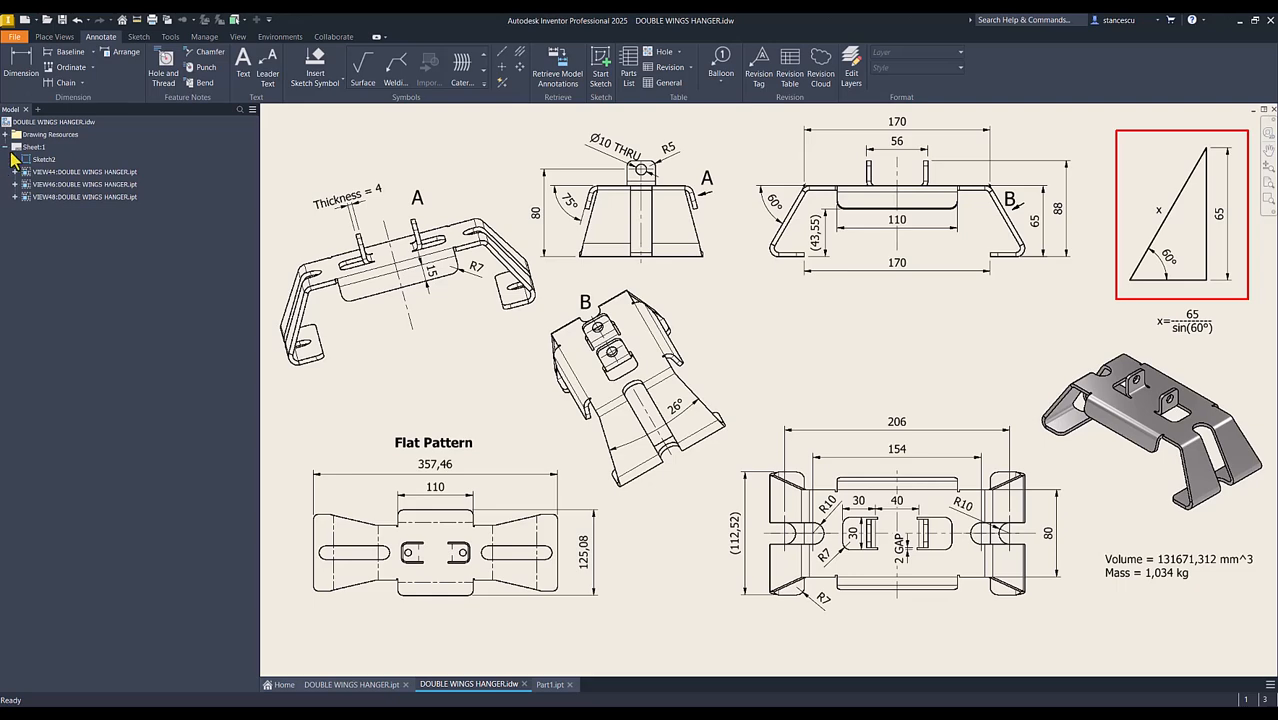
# Return to the modelled part, review its density and mass in the physical properties, and close iProperties
pyautogui.click(551, 685)
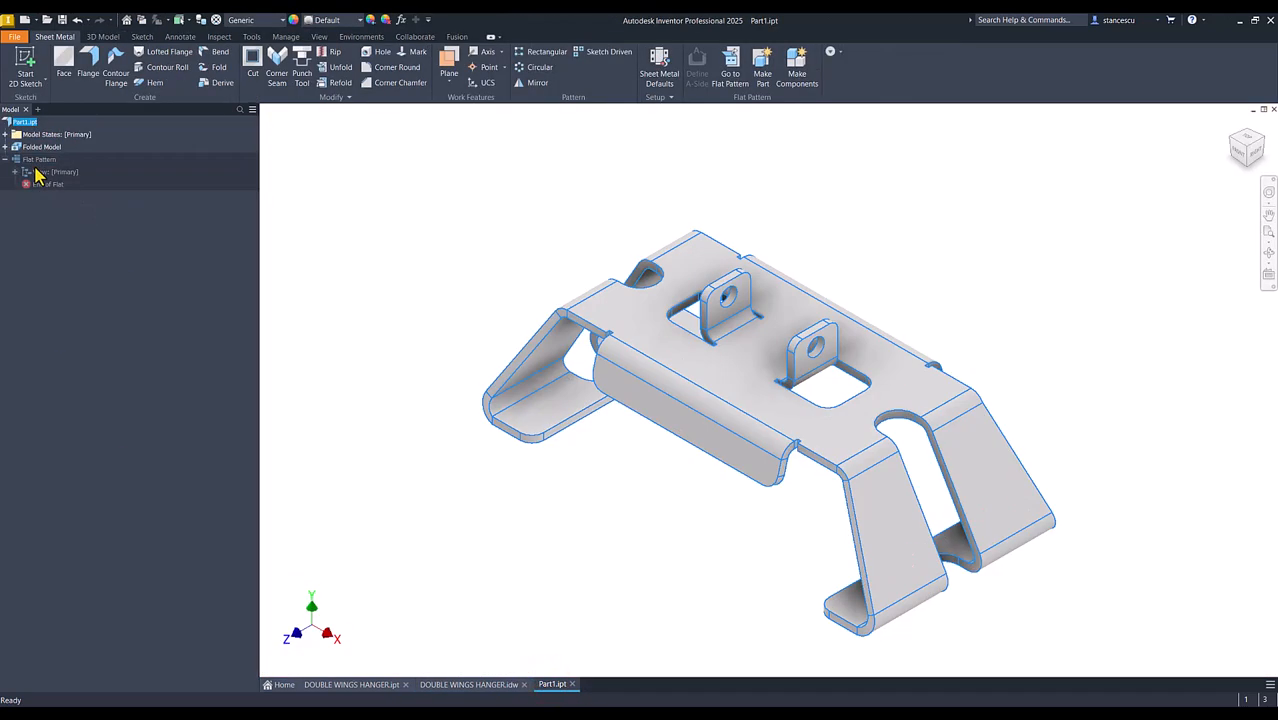
pyautogui.rightClick(17, 123)
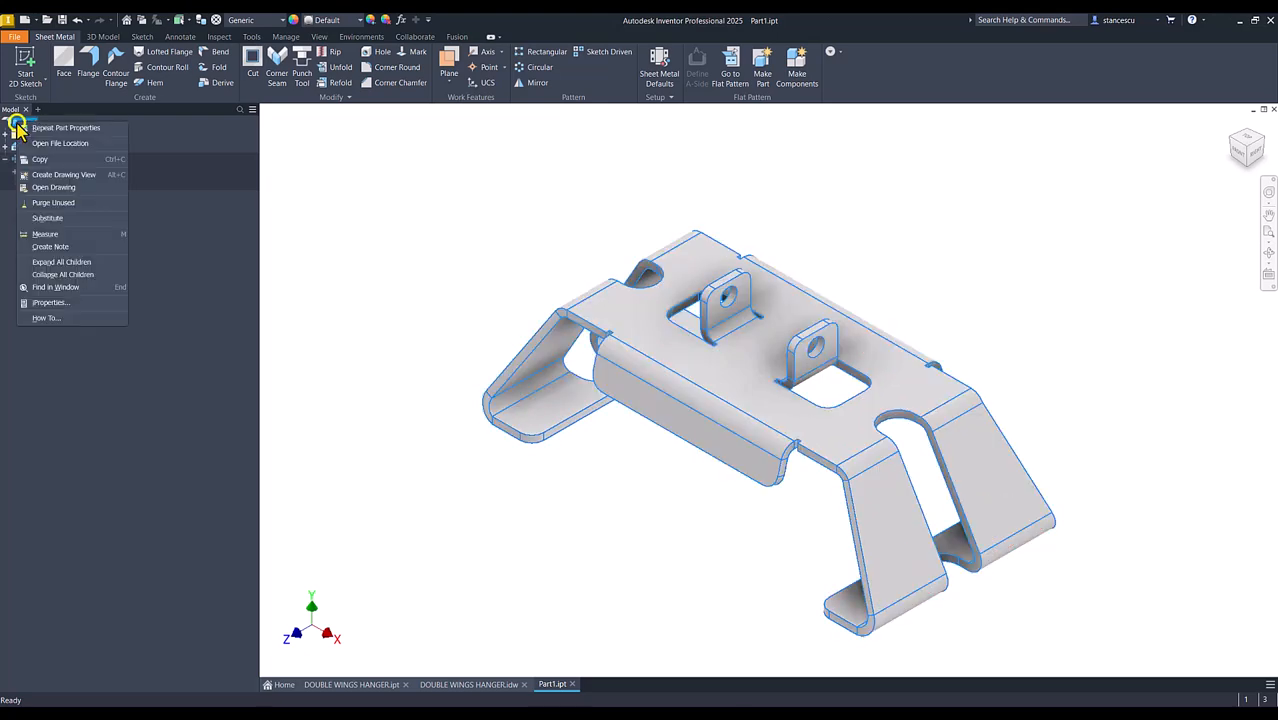
pyautogui.click(50, 303)
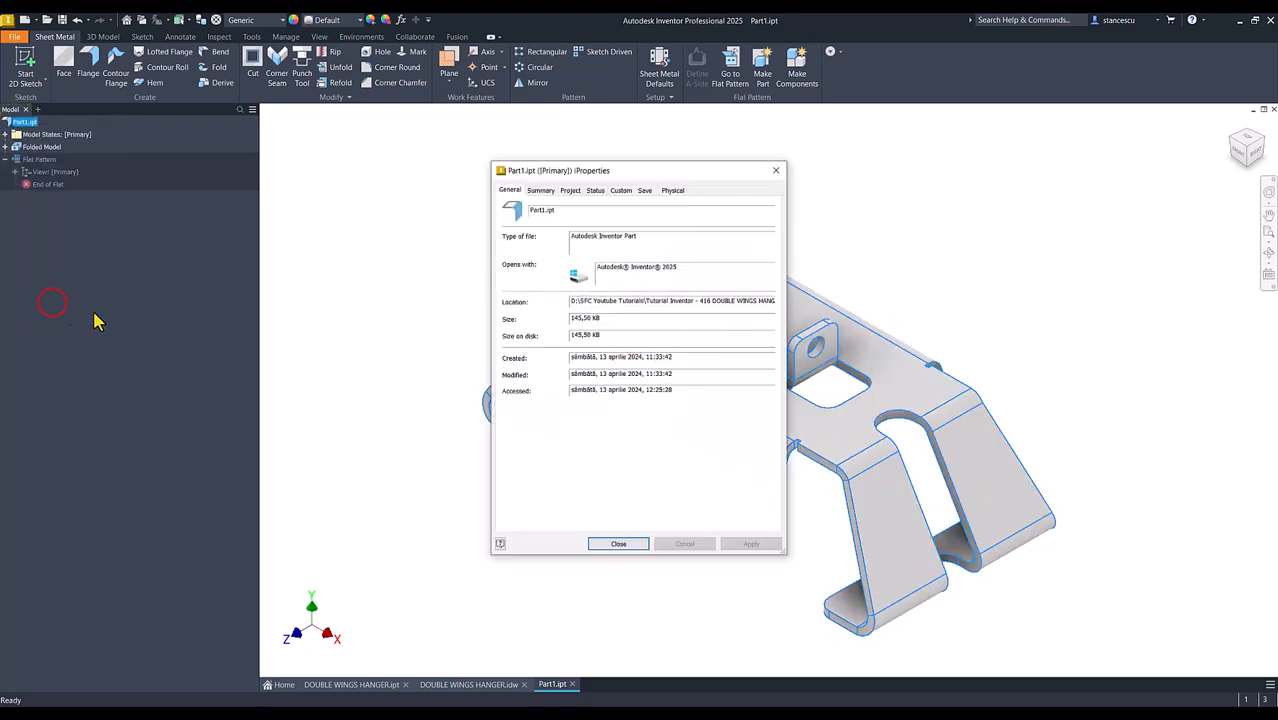
pyautogui.click(673, 191)
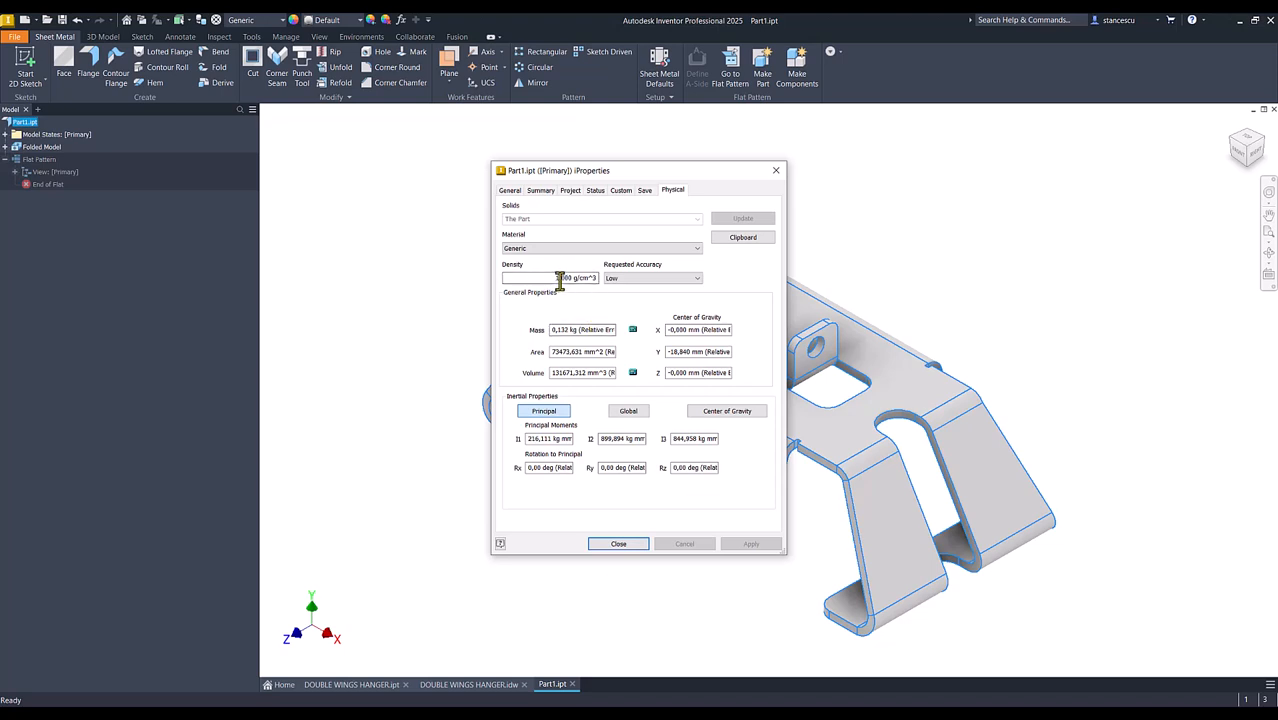
pyautogui.click(619, 544)
pyautogui.click(487, 518)
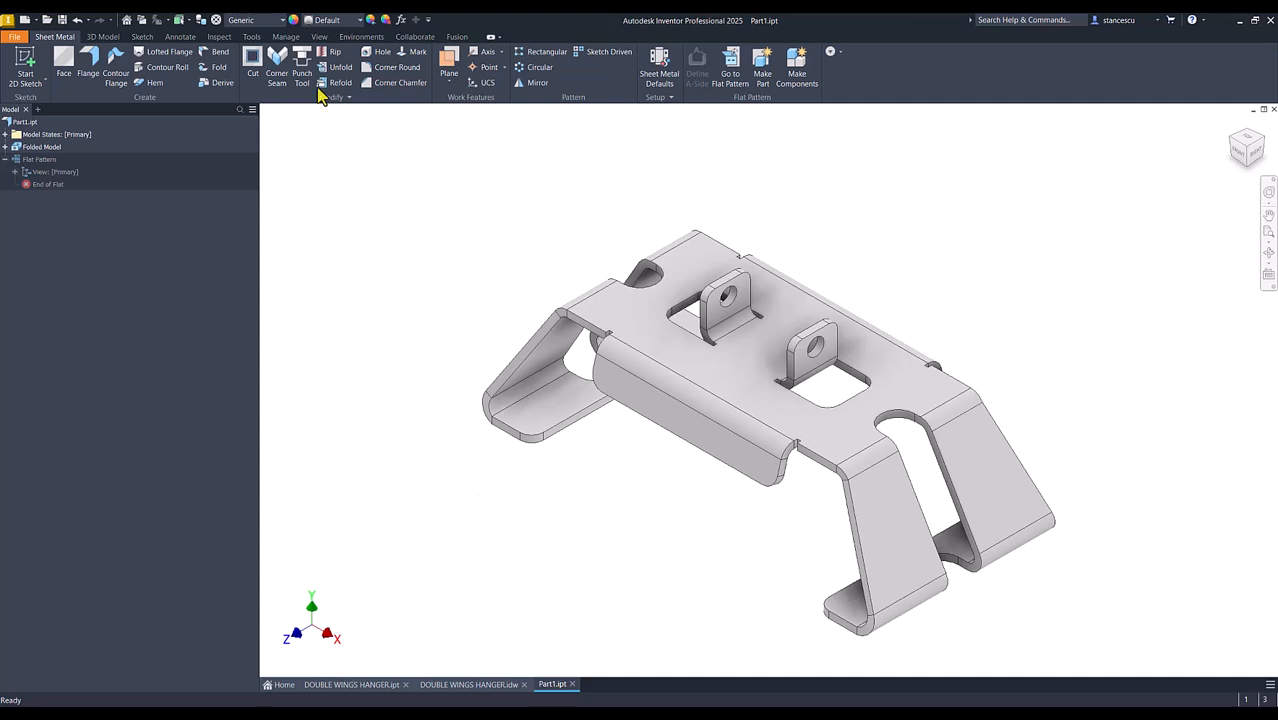
# Assign the material Steel, Carbon to the part
pyautogui.click(260, 21)
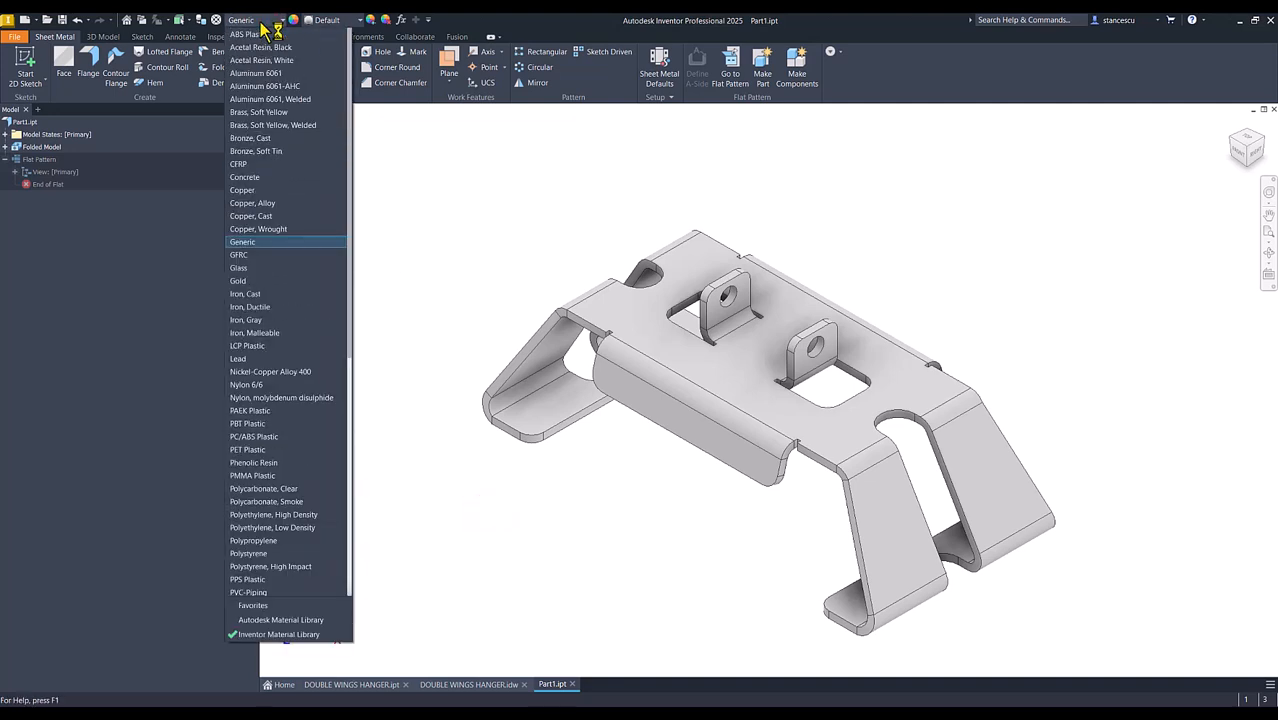
pyautogui.scroll(-7, 290, 290)
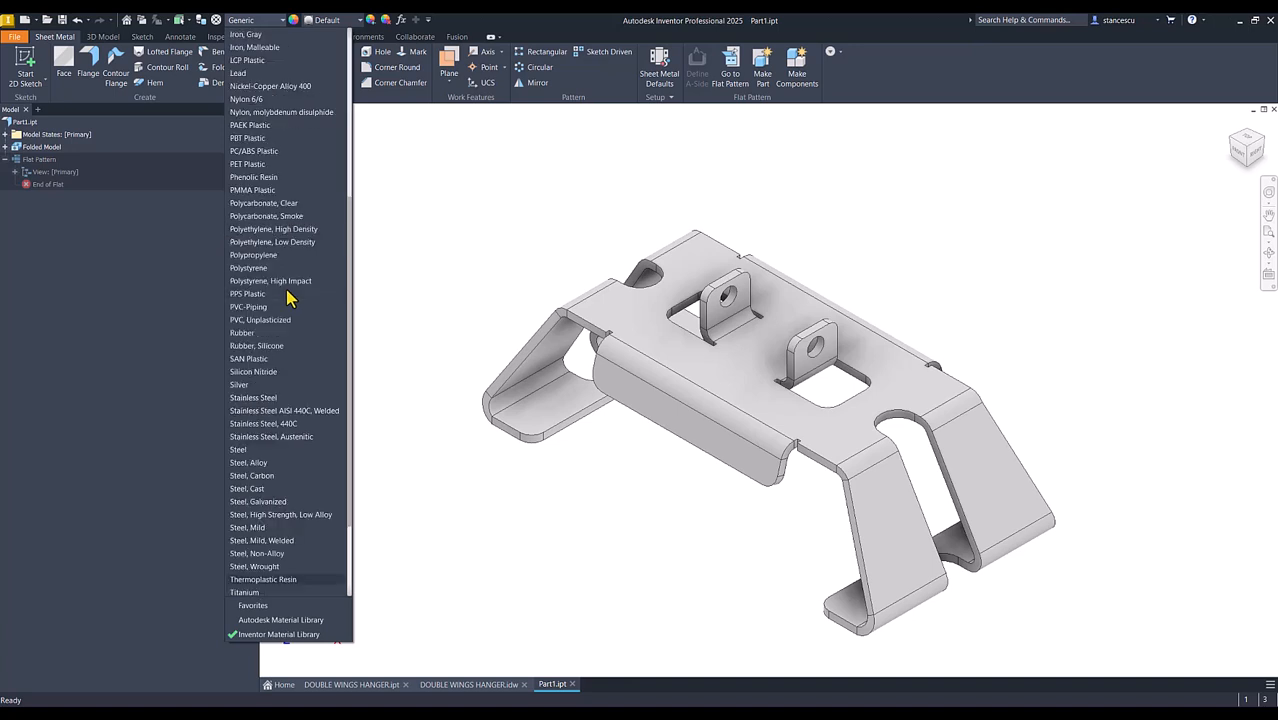
pyautogui.click(252, 476)
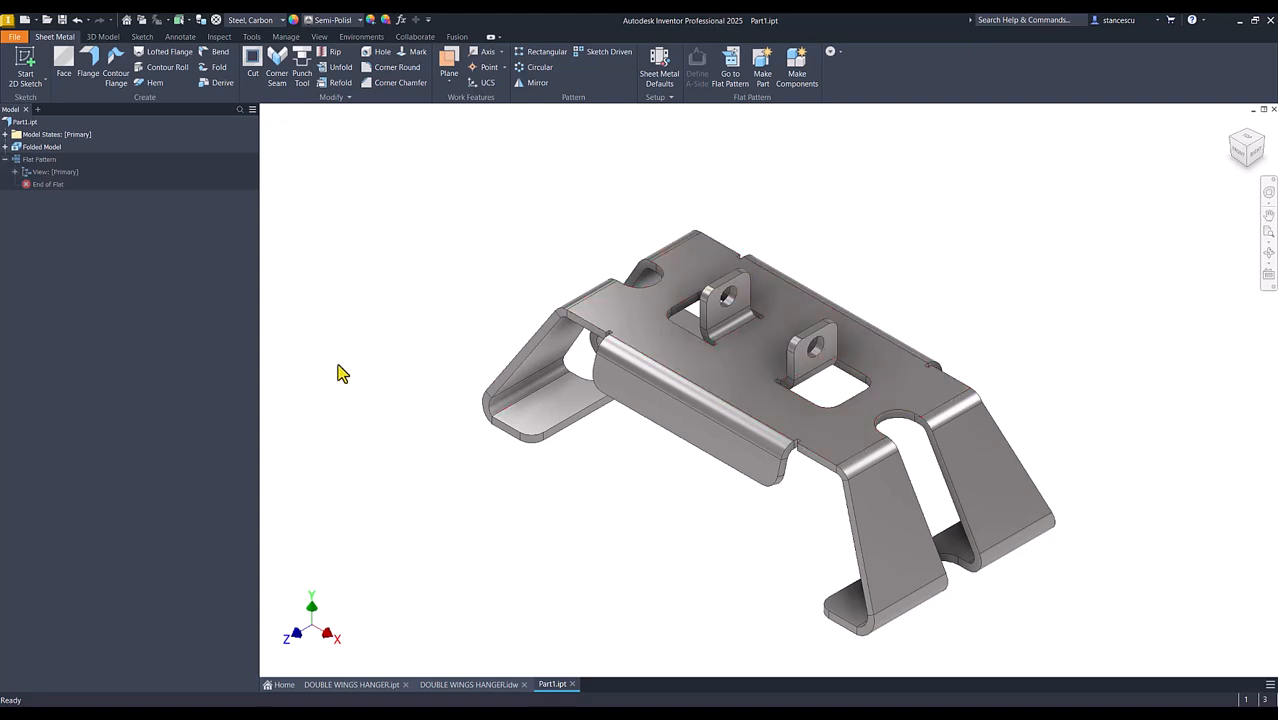
# Check the part's mass and density with the new material in the physical properties, and close iProperties
pyautogui.click(20, 123)
pyautogui.rightClick(20, 123)
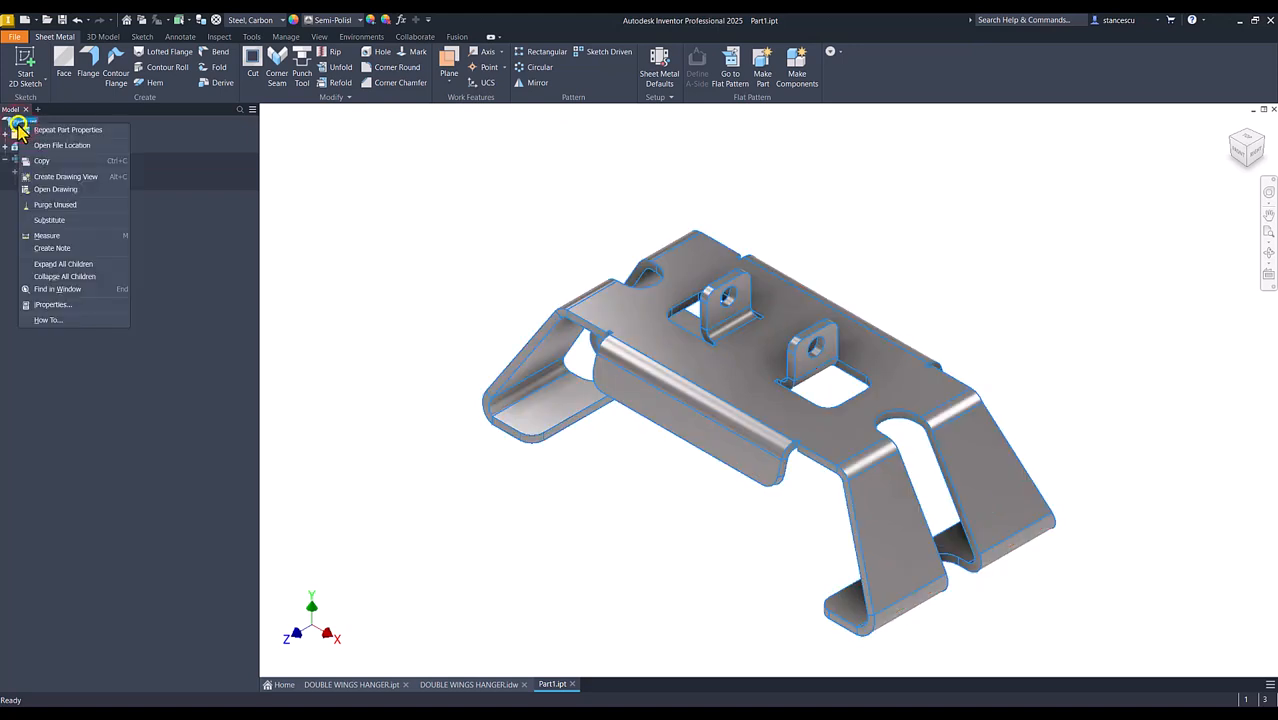
pyautogui.click(42, 305)
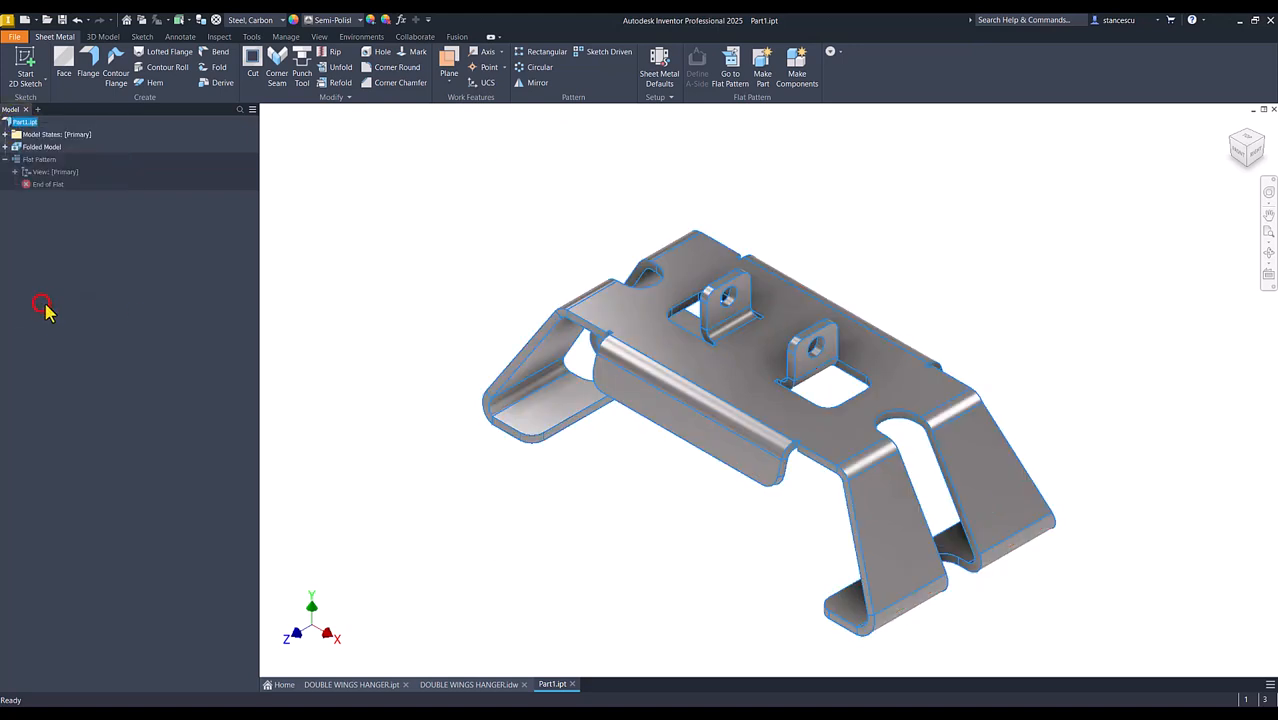
pyautogui.click(672, 190)
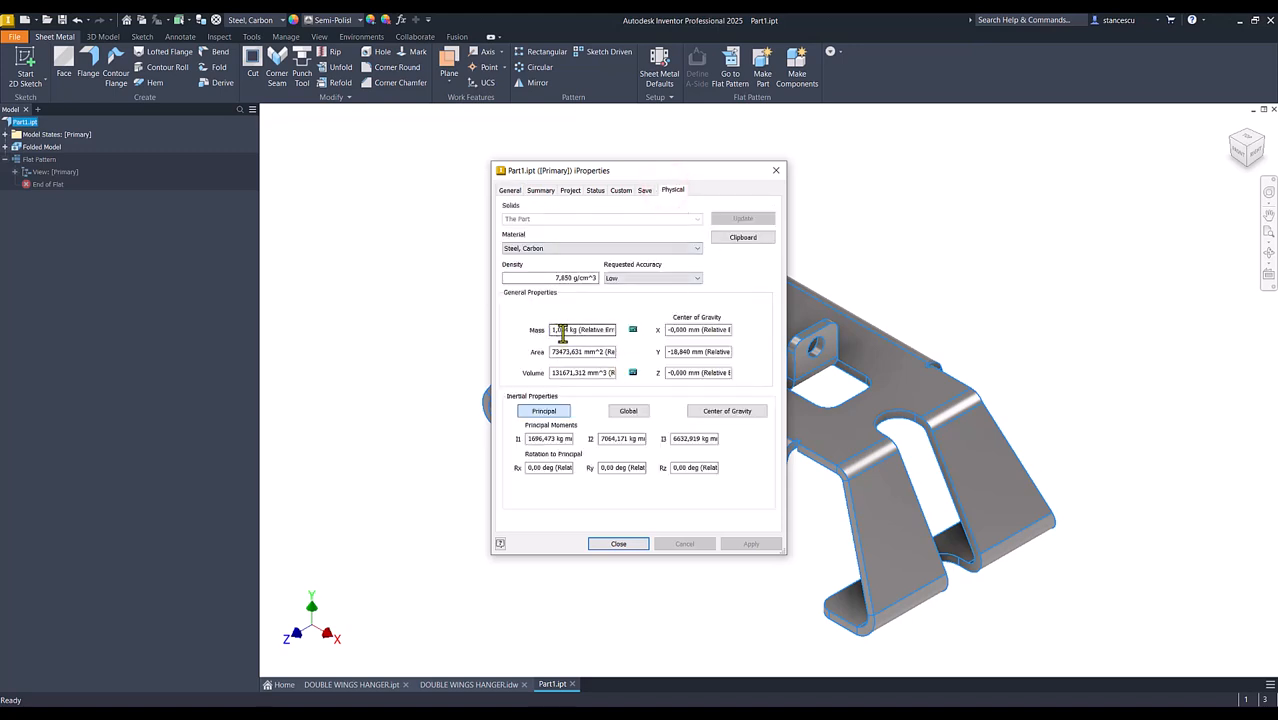
pyautogui.click(617, 541)
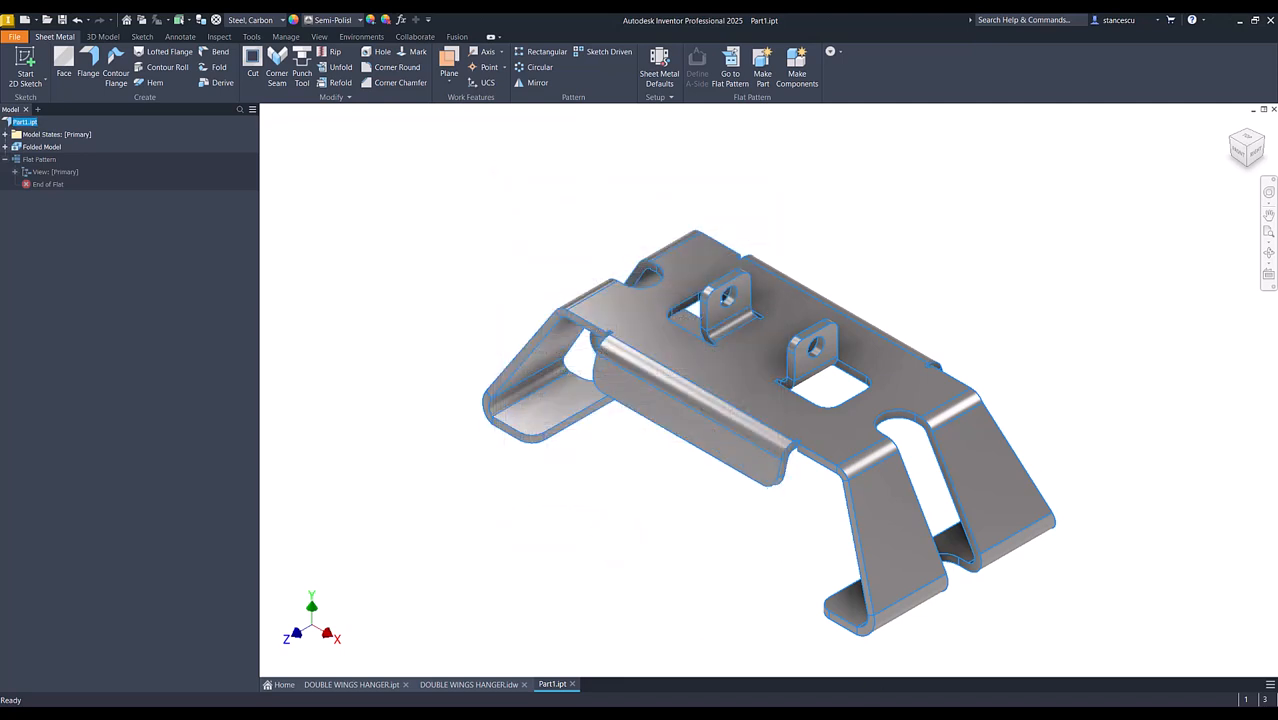
# Switch to Photos to examine the original hanger drawing's mass tolerance, density and reference dimensions, and return to Inventor
pyautogui.moveTo(1010, 715)
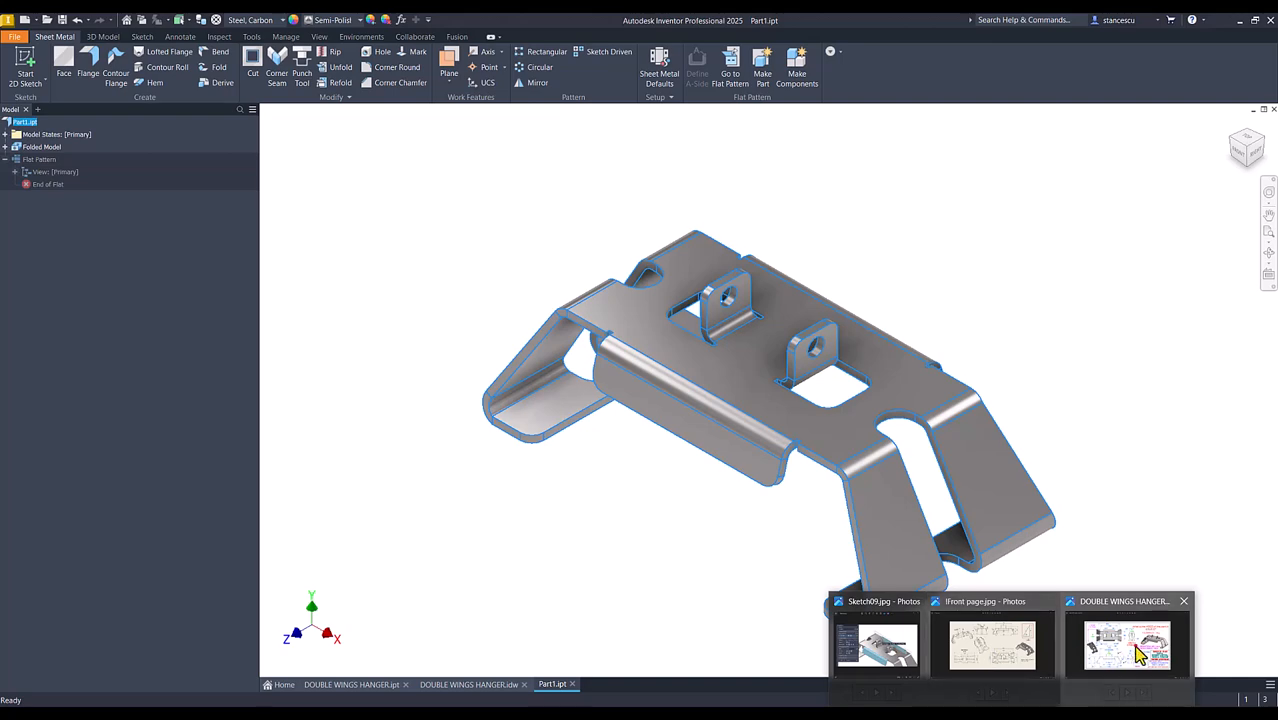
pyautogui.click(1127, 645)
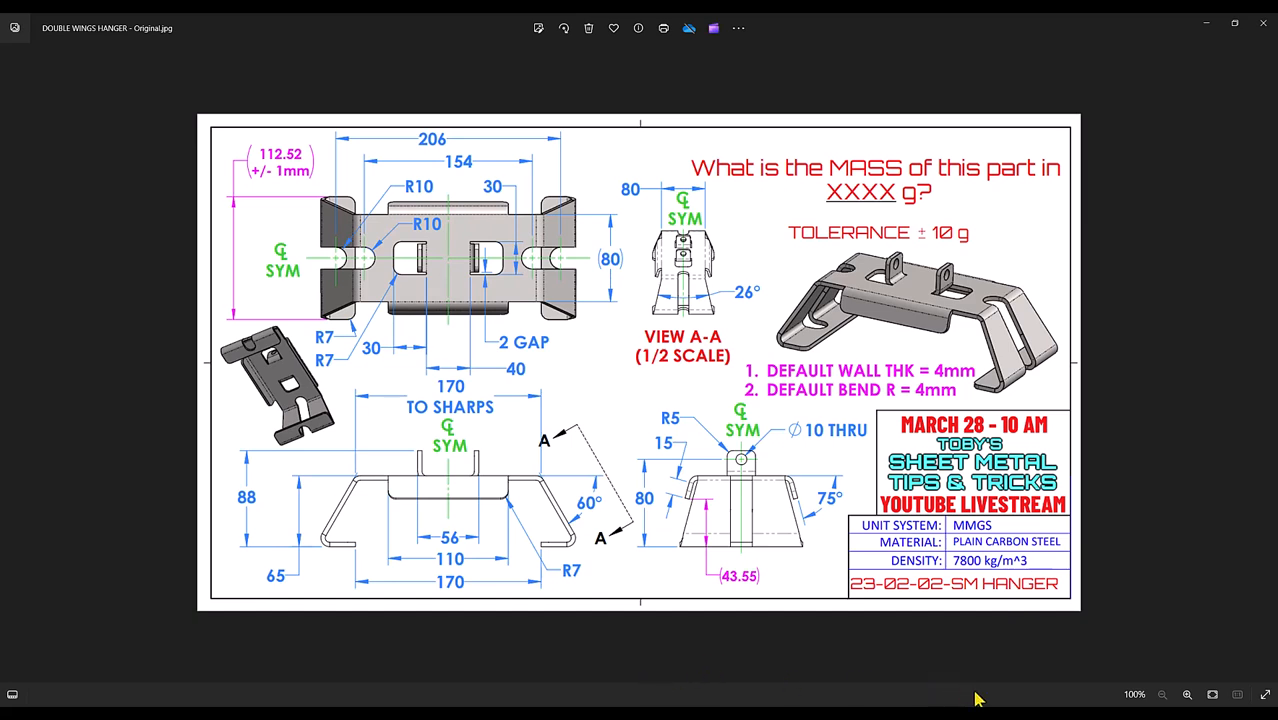
pyautogui.click(845, 714)
pyautogui.click(420, 354)
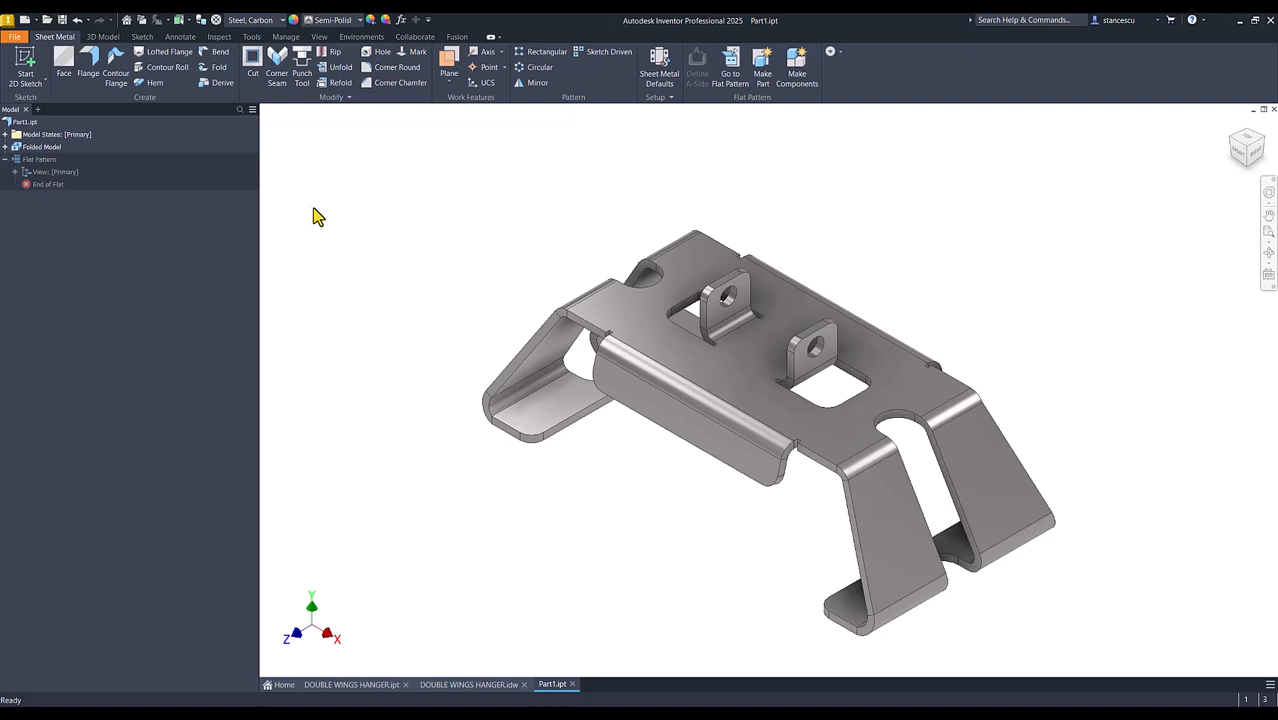
# Measure the distance between the underside of the foot and the lower edge of the front side flange
pyautogui.click(445, 235)
pyautogui.press('m')
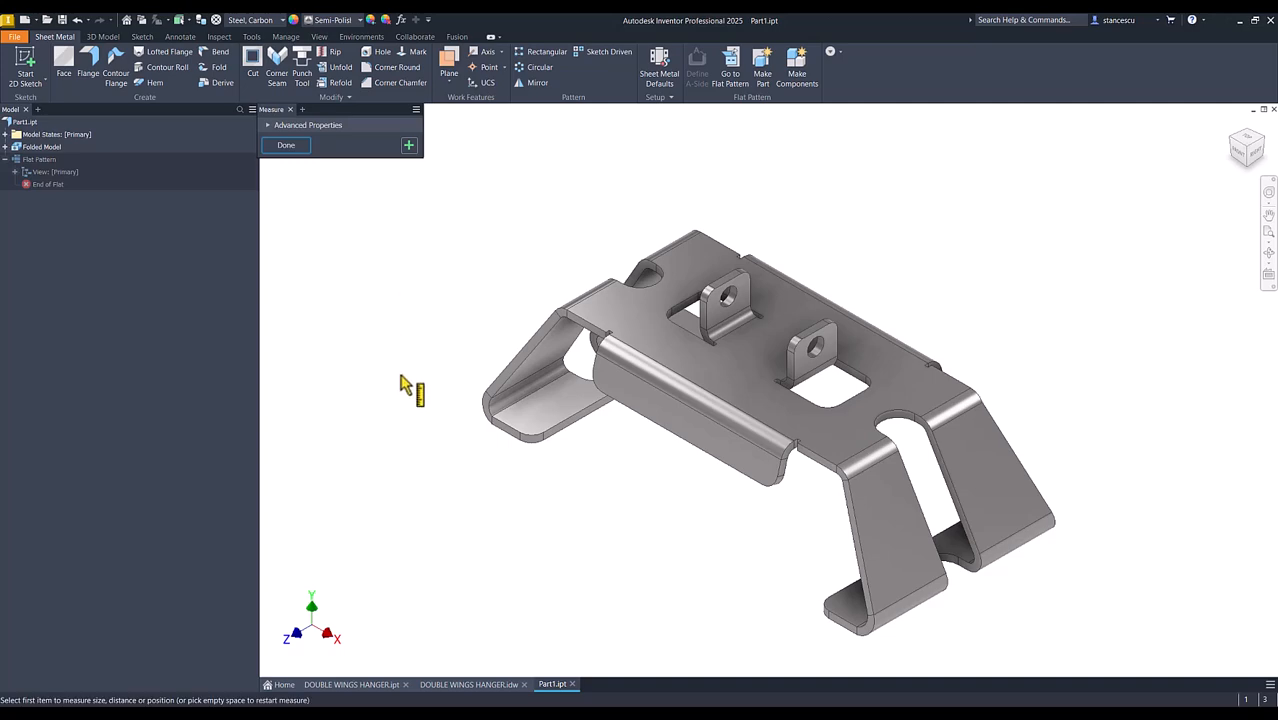
pyautogui.keyDown('shift'); pyautogui.moveTo(645, 526); pyautogui.dragTo(648, 423, button='middle'); pyautogui.keyUp('shift')
pyautogui.click(566, 562)
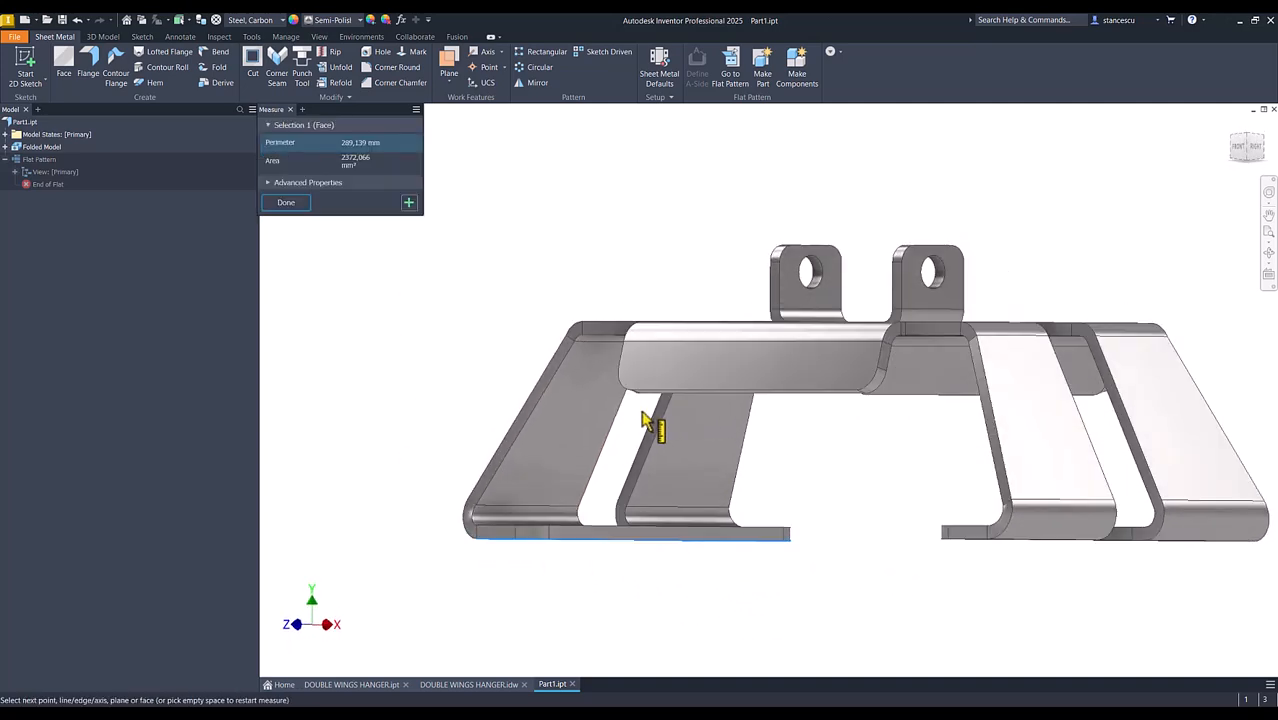
pyautogui.press('F6')
pyautogui.click(648, 424)
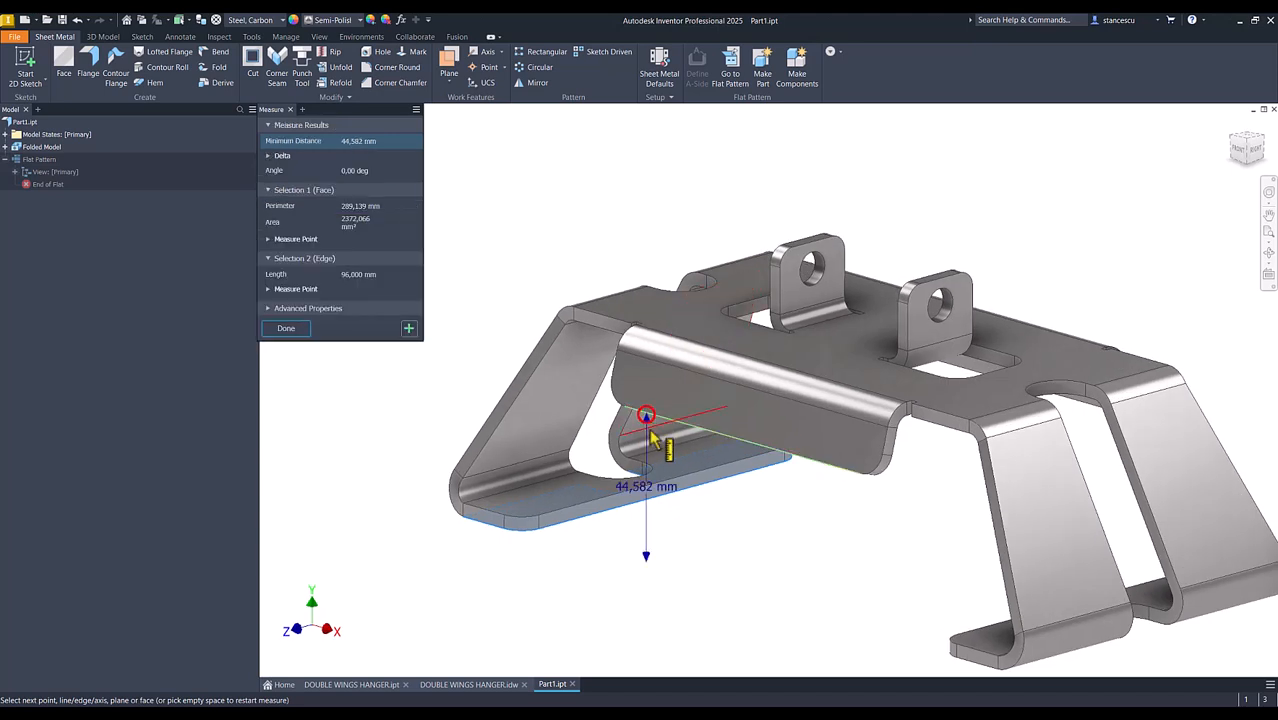
pyautogui.keyDown('shift'); pyautogui.moveTo(608, 562); pyautogui.dragTo(614, 545, button='middle'); pyautogui.keyUp('shift')
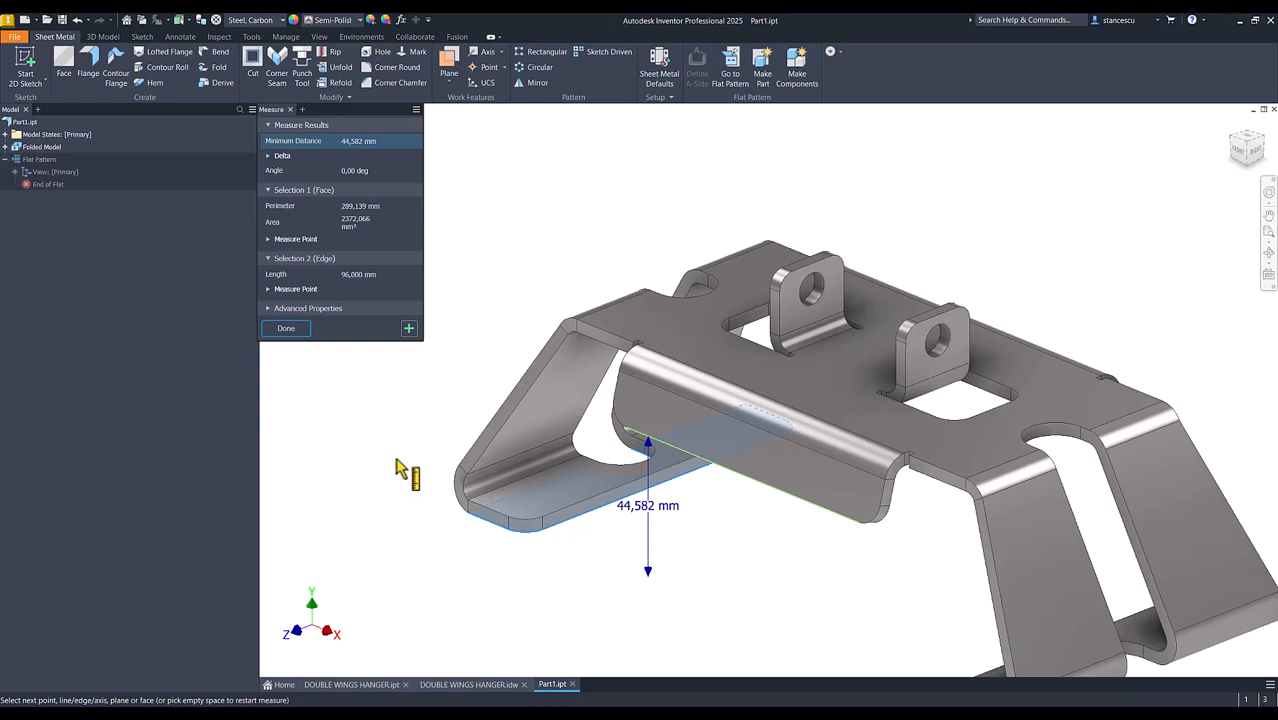
pyautogui.scroll(-1, 445, 528)
pyautogui.keyDown('shift'); pyautogui.moveTo(445, 528); pyautogui.dragTo(534, 603, button='middle'); pyautogui.keyUp('shift')
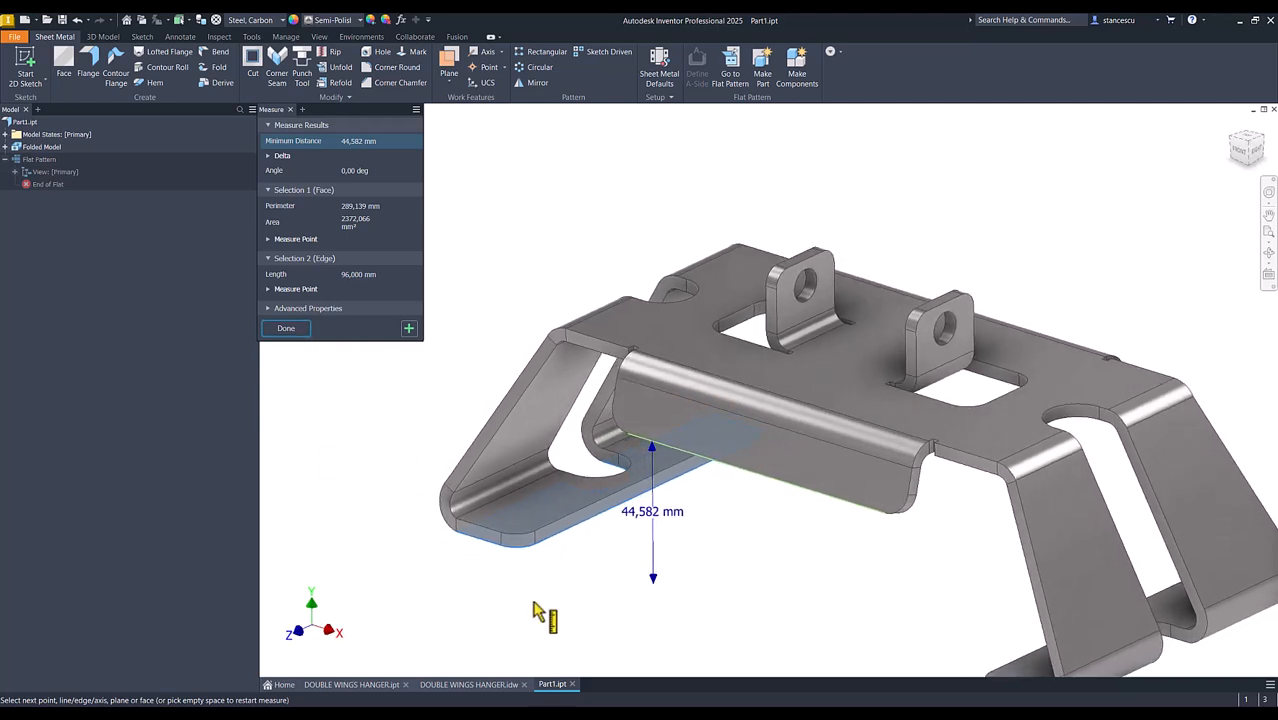
# Measure the distance between the two opposite narrow end faces of one foot, and finish measuring
pyautogui.click(532, 610)
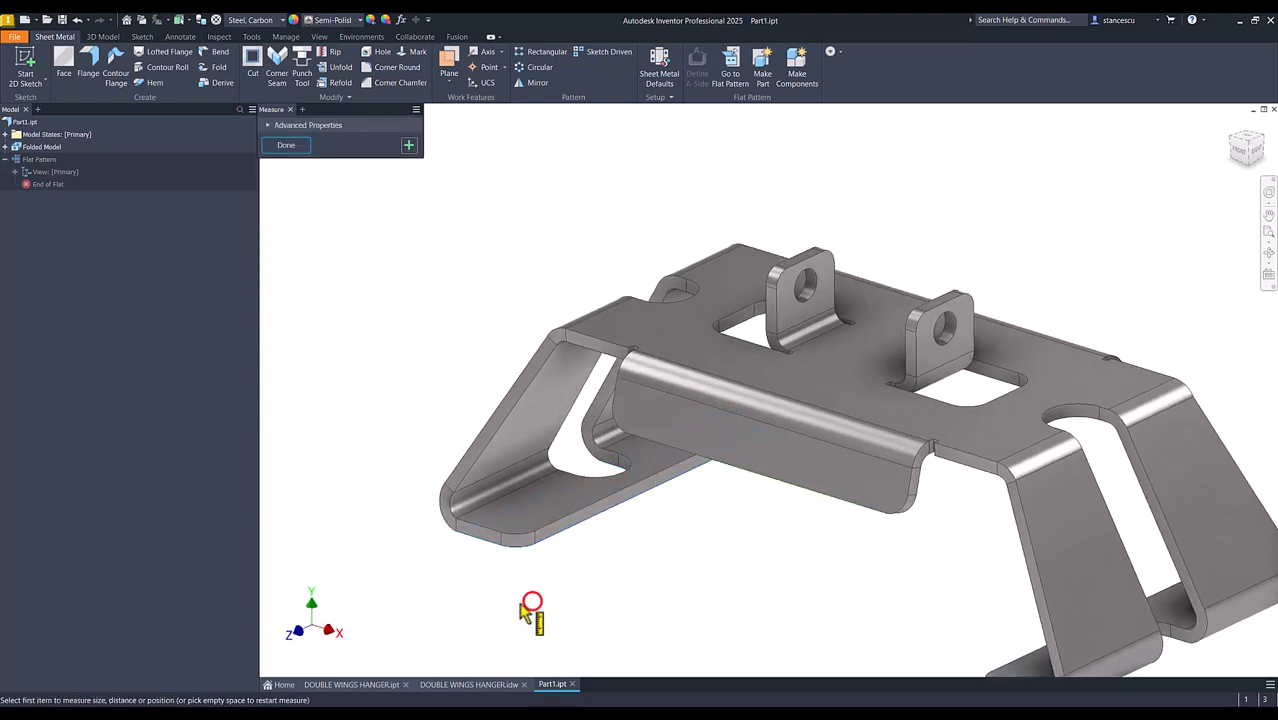
pyautogui.click(473, 535)
pyautogui.keyDown('shift'); pyautogui.moveTo(499, 571); pyautogui.dragTo(1114, 487, button='middle'); pyautogui.keyUp('shift')
pyautogui.click(1106, 484)
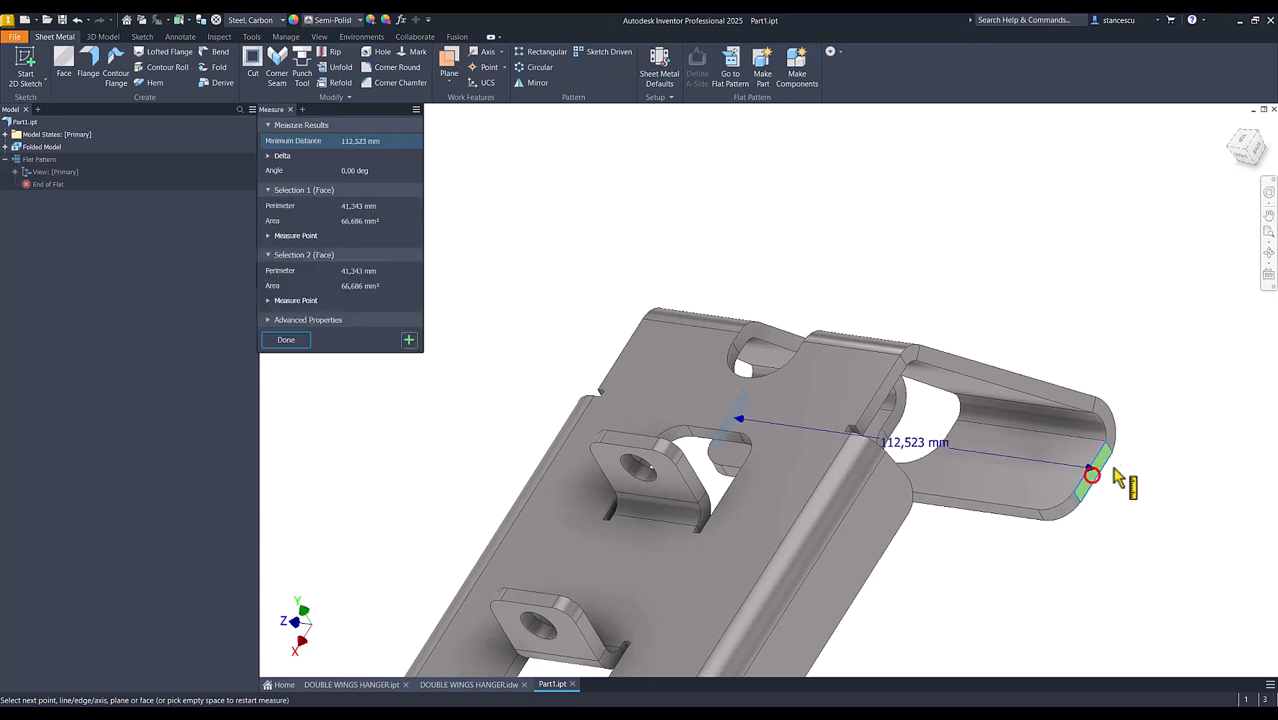
pyautogui.keyDown('shift'); pyautogui.moveTo(1140, 445); pyautogui.dragTo(1074, 538, button='middle'); pyautogui.keyUp('shift')
pyautogui.keyDown('shift'); pyautogui.moveTo(983, 522); pyautogui.dragTo(998, 368, button='middle'); pyautogui.keyUp('shift')
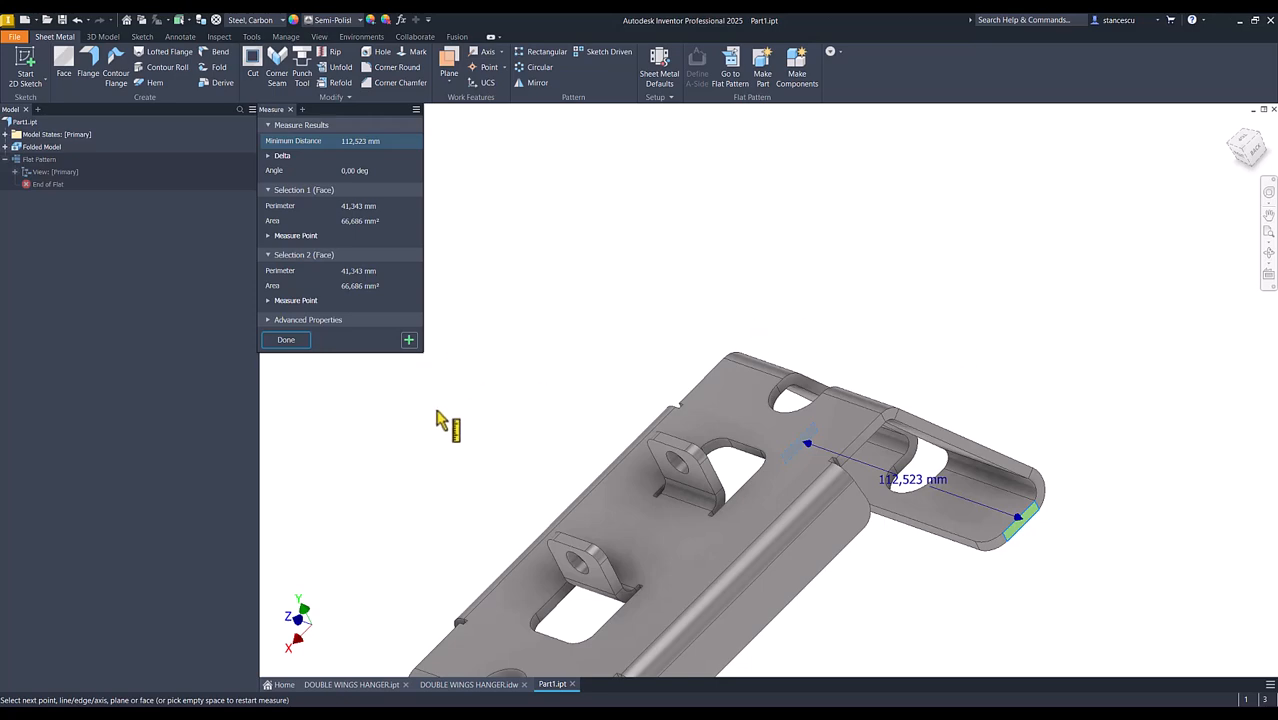
pyautogui.press('F6')
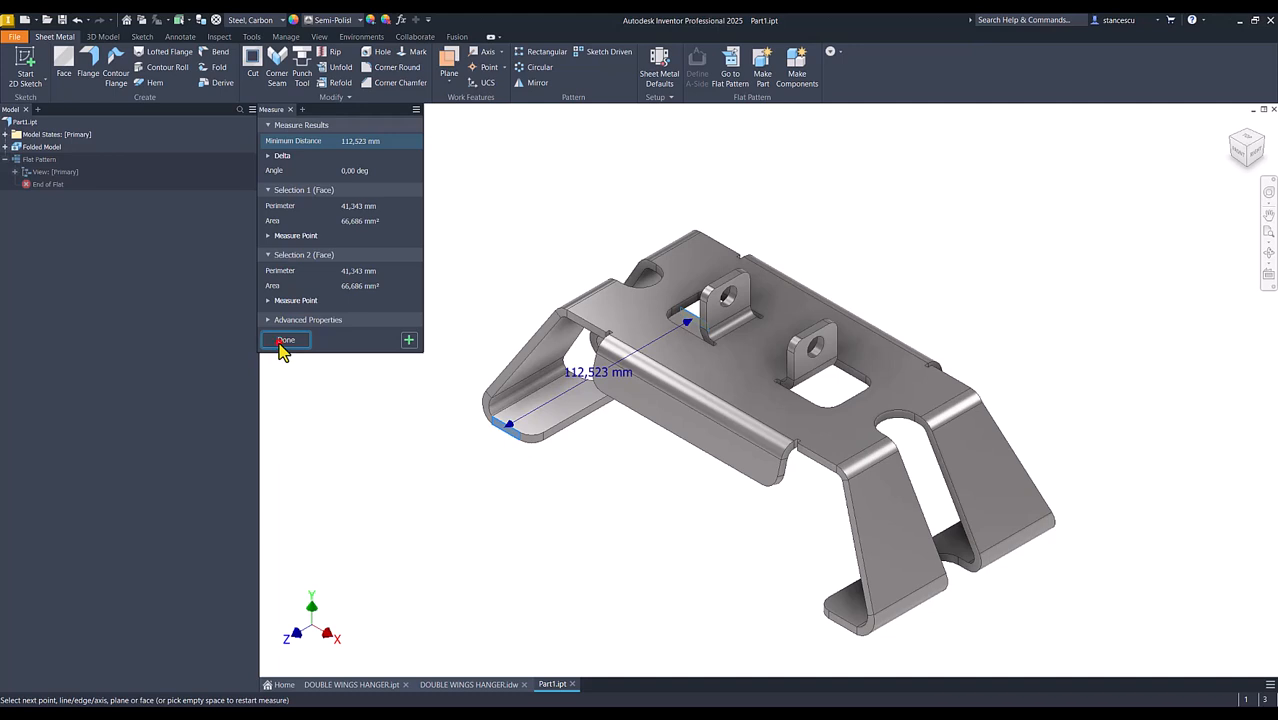
pyautogui.click(285, 340)
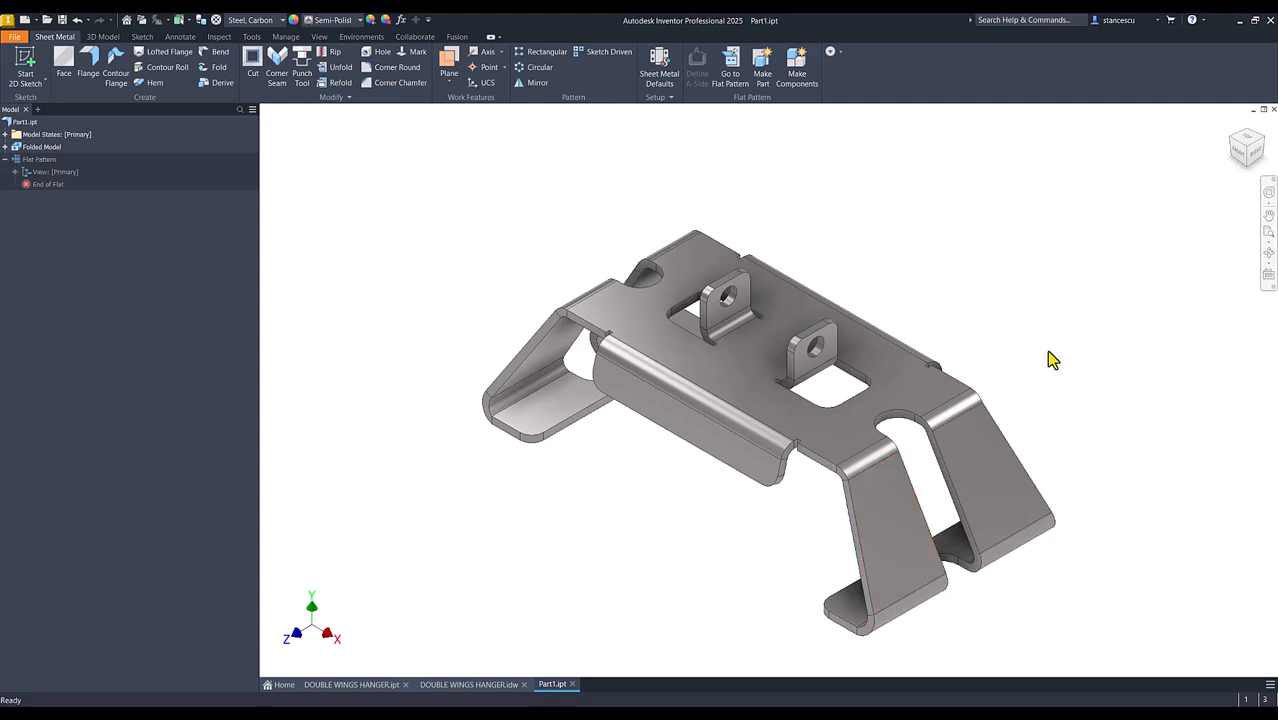
# Compare the finished hanger in Part1.ipt with the reference model DOUBLE WINGS HANGER.ipt in the home view, and return to Part1.ipt
pyautogui.keyDown('shift'); pyautogui.moveTo(388, 497); pyautogui.dragTo(548, 514, button='middle'); pyautogui.keyUp('shift')
pyautogui.press('F6')
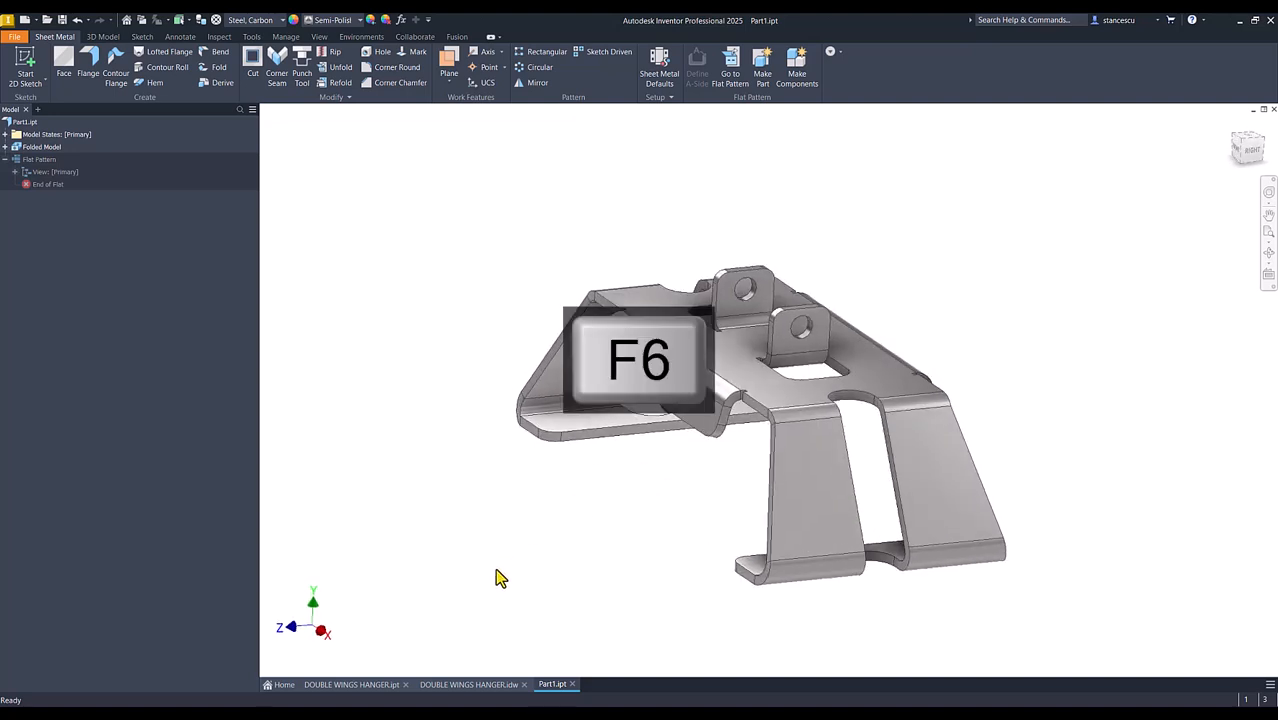
pyautogui.click(356, 685)
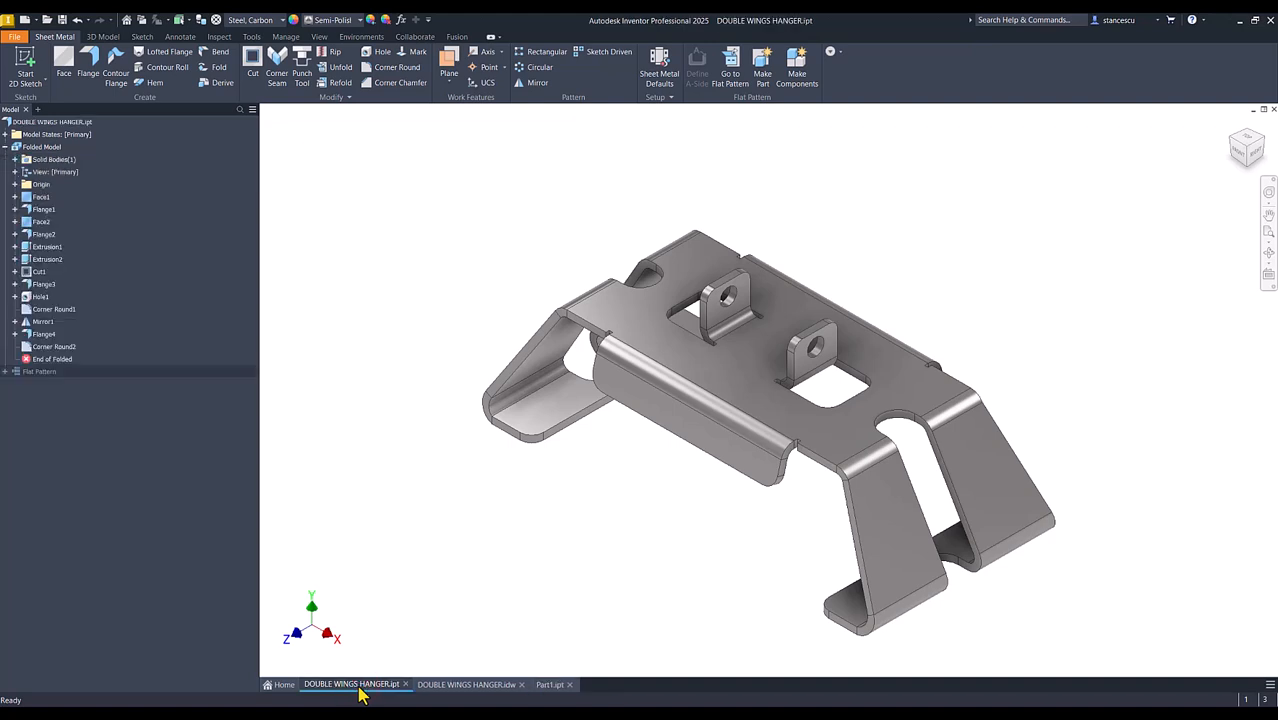
pyautogui.click(549, 685)
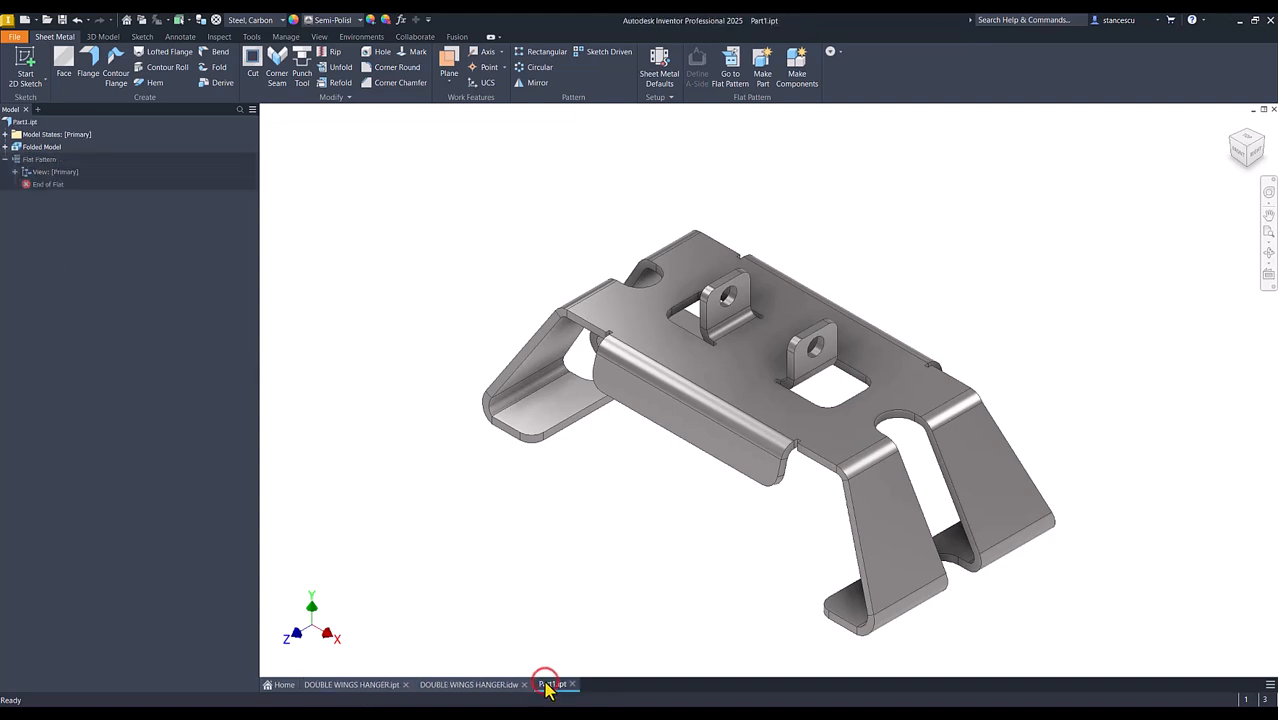
pyautogui.click(370, 688)
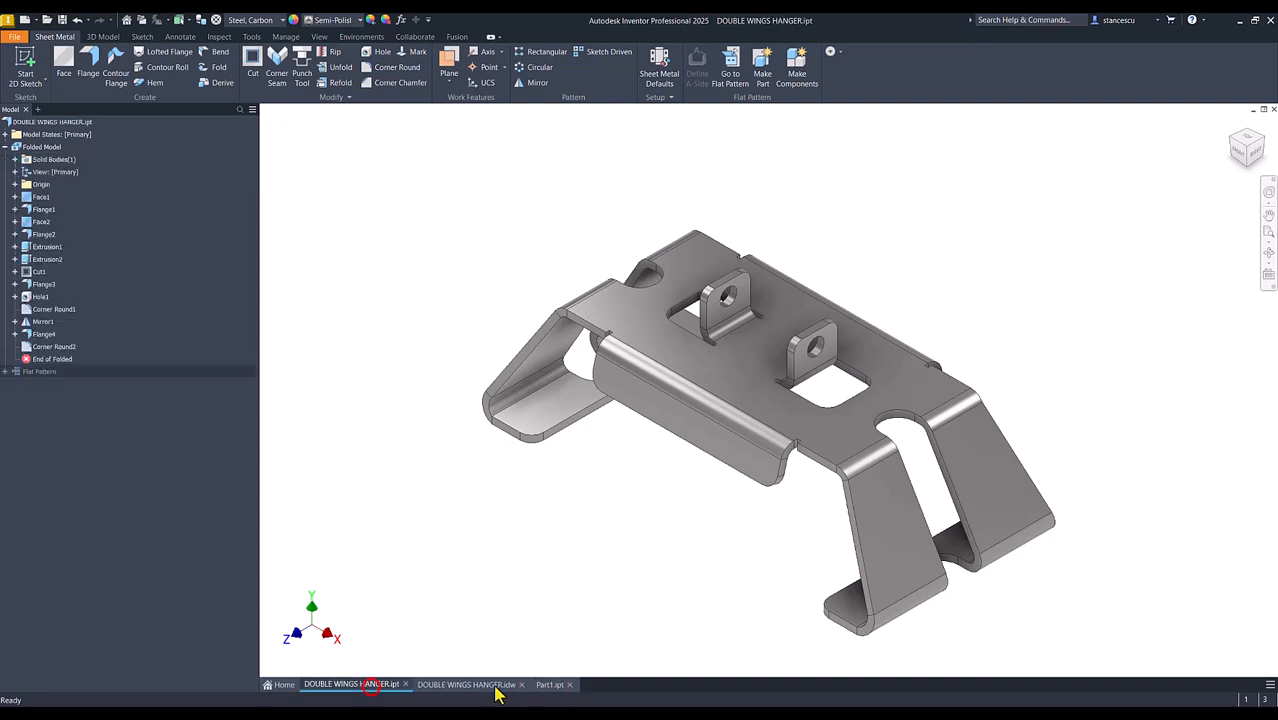
pyautogui.click(549, 685)
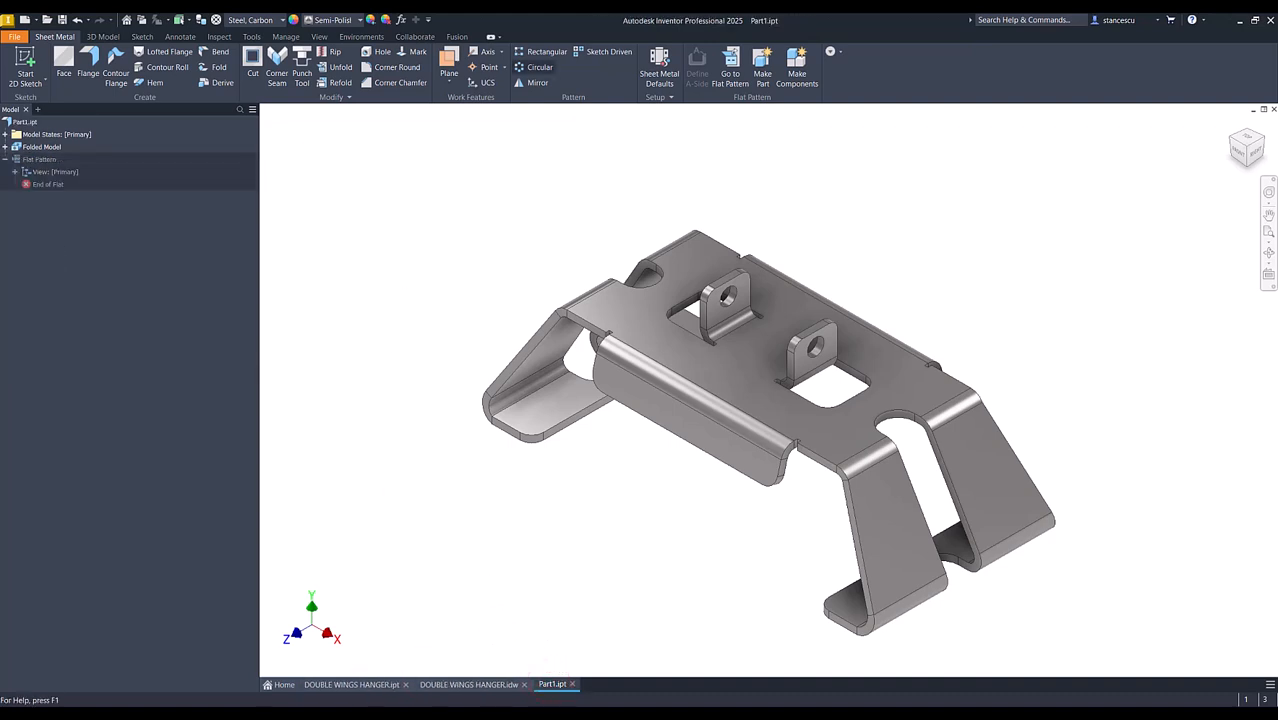